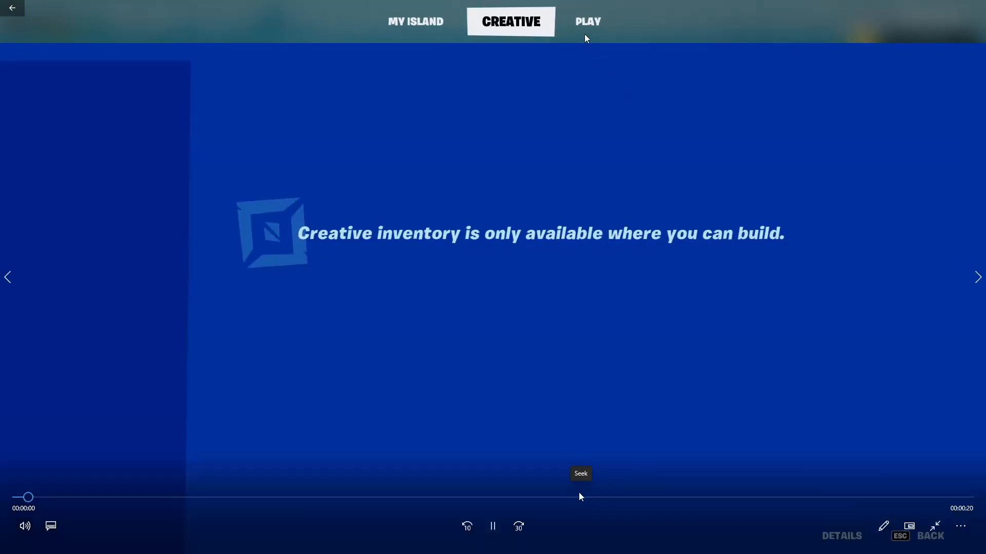
# Skim the opener 1 gameplay clip to the elimination about 12 seconds in and close the video player.
pyautogui.click(579, 497)
pyautogui.moveTo(586, 498); pyautogui.dragTo(748, 497)
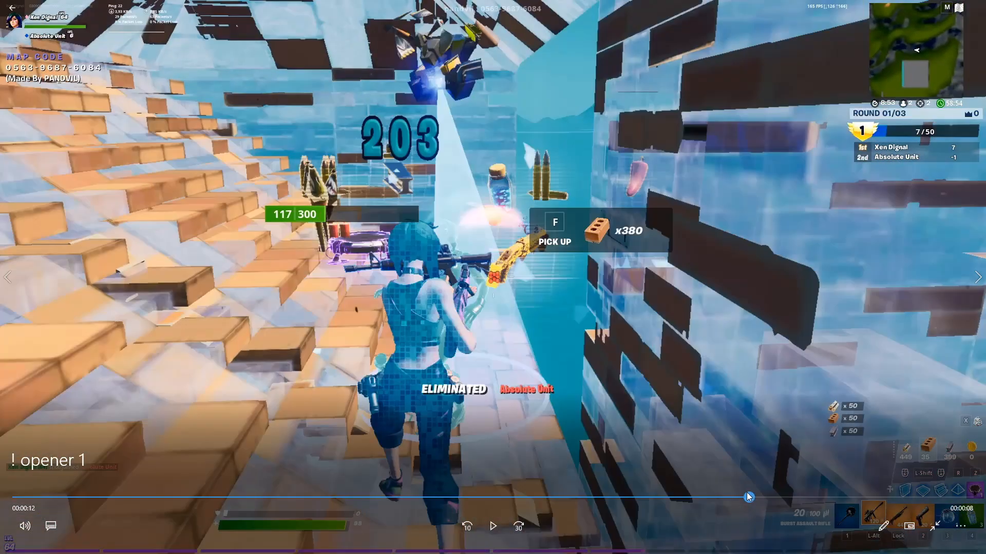
pyautogui.press('Escape')
pyautogui.click(972, 6)
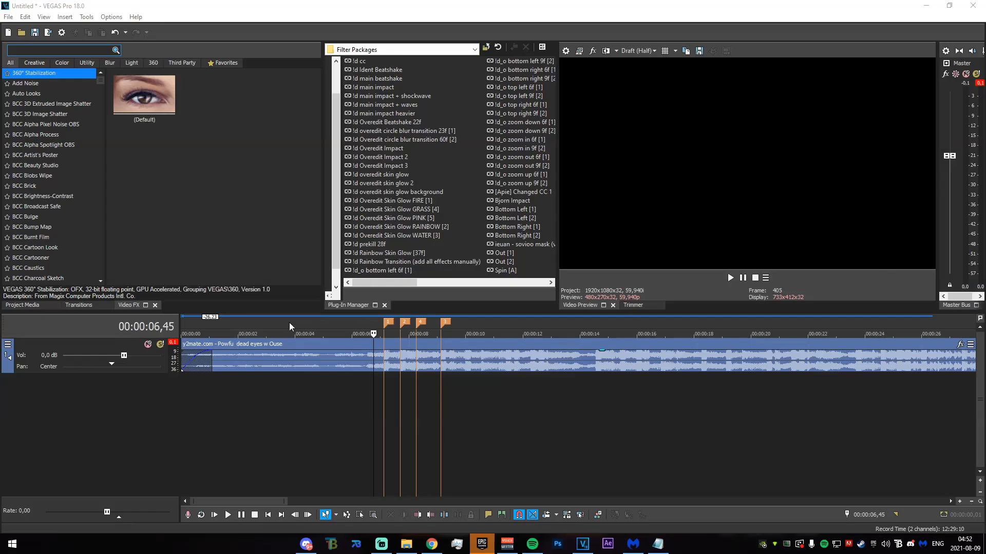
# Place the opener 1 clip at the start of the VEGAS Pro timeline, on new tracks above the song.
pyautogui.moveTo(184, 342); pyautogui.dragTo(190, 339)
pyautogui.click(576, 213)
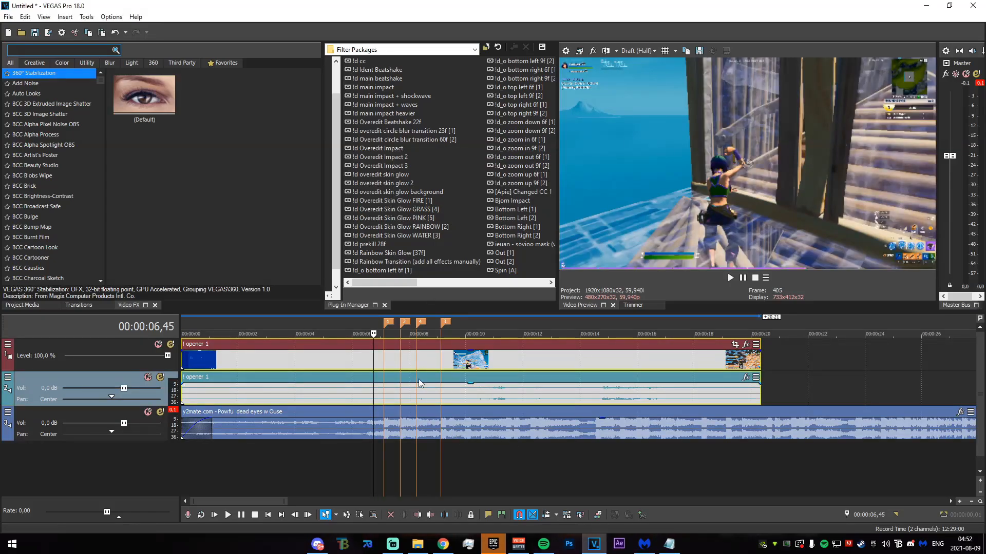
# Trim the unused beginning of the opener 1 clip and shift the clip to line its action up with marker 1.
pyautogui.click(386, 360)
pyautogui.moveTo(183, 362)
pyautogui.mouseDown()
pyautogui.moveTo(500, 354)
pyautogui.moveTo(441, 356)
pyautogui.mouseUp()
pyautogui.moveTo(514, 359); pyautogui.dragTo(446, 356)
pyautogui.scroll(2, 488, 383)
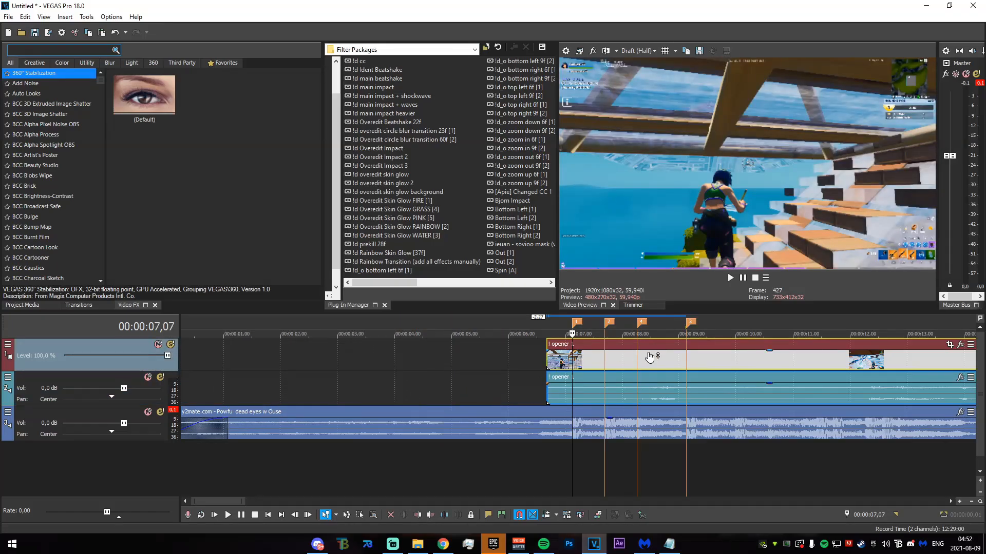
pyautogui.moveTo(644, 357); pyautogui.dragTo(618, 361)
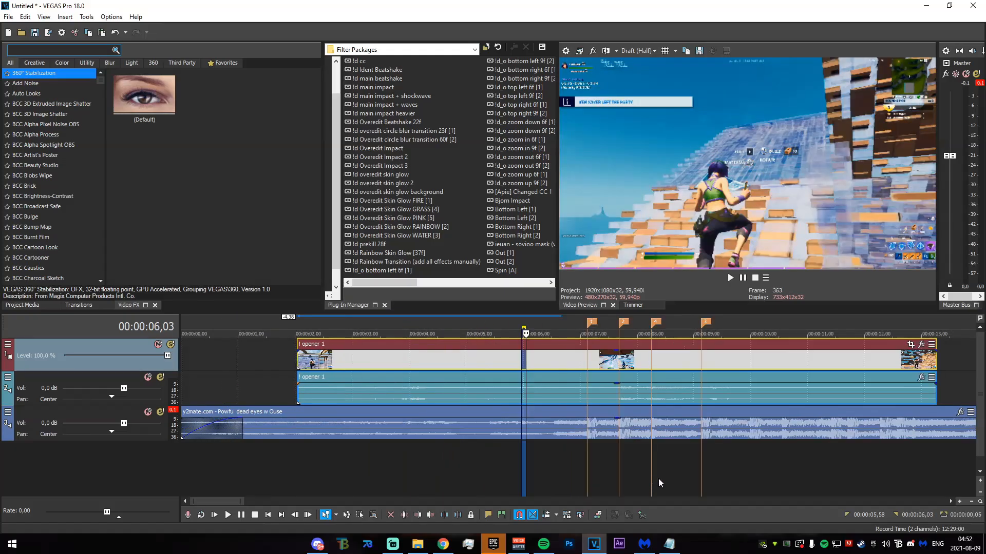
# Check where the clip's action falls relative to song markers 1 and 2.
pyautogui.click(484, 475)
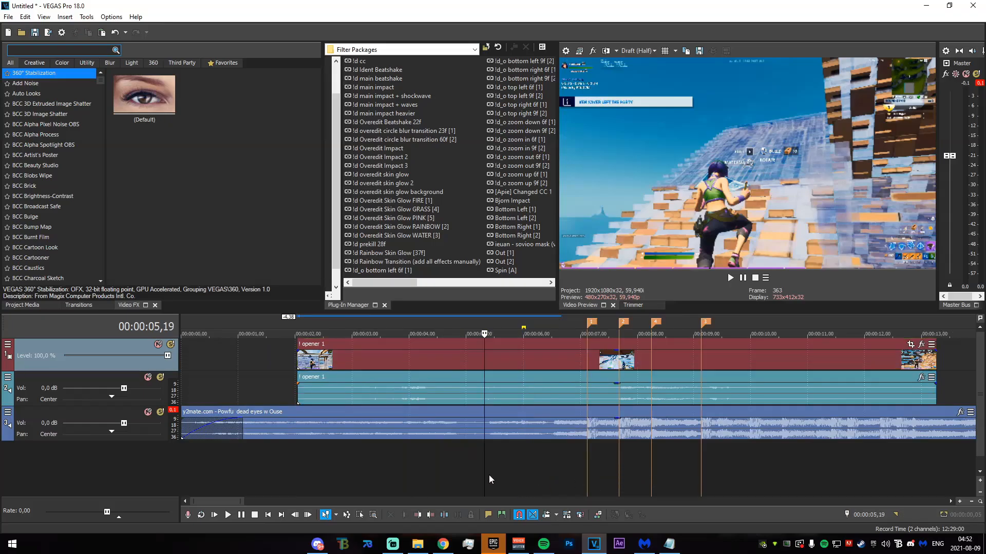
pyautogui.scroll(1, 565, 476)
pyautogui.click(714, 468)
pyautogui.click(699, 463)
pyautogui.click(710, 462)
pyautogui.scroll(2, 620, 453)
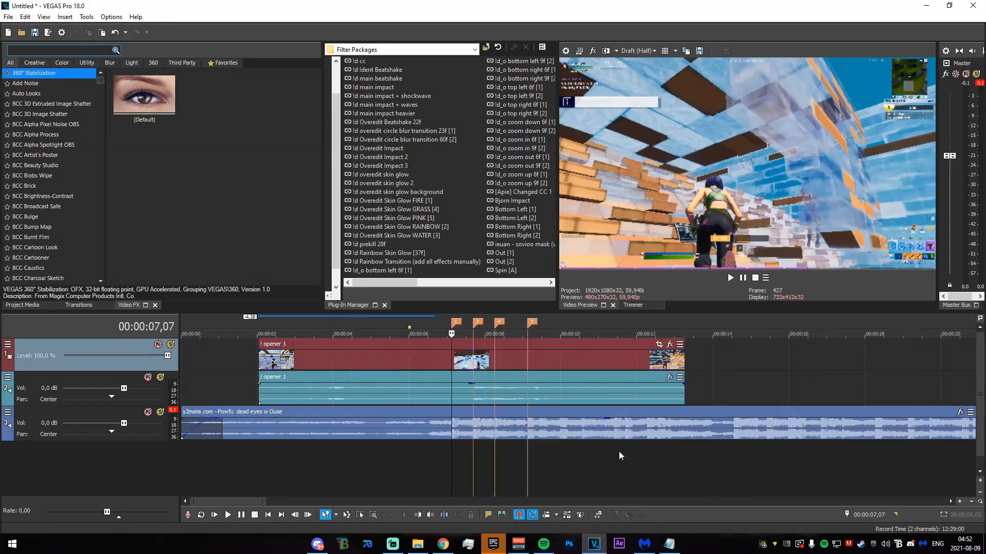
pyautogui.click(637, 464)
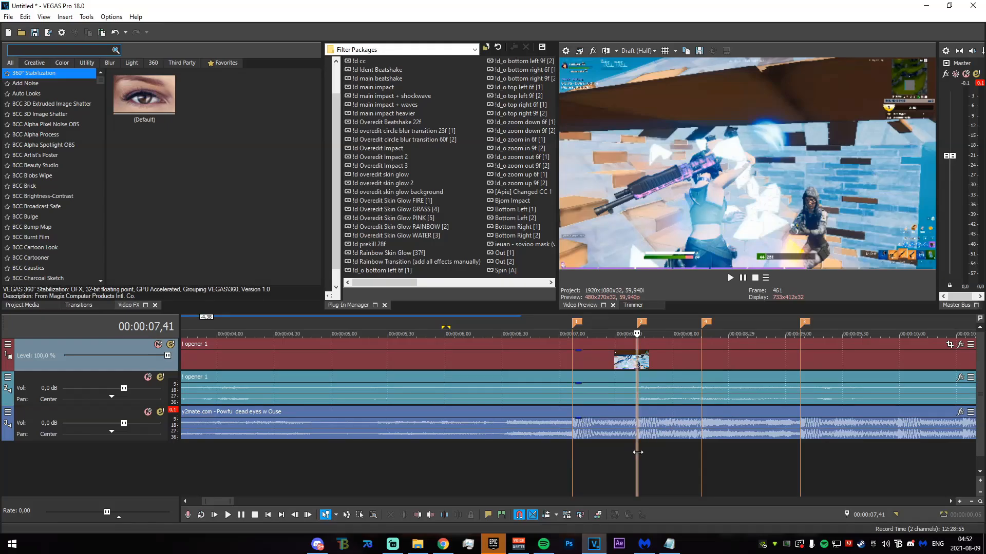
pyautogui.moveTo(637, 453); pyautogui.dragTo(675, 451)
pyautogui.scroll(-5, 619, 452)
# Slide the opener 1 clip earlier so the gunshot lands on marker 1, and give its start a fade-in of about 2.5 seconds.
pyautogui.click(282, 361)
pyautogui.scroll(5, 398, 375)
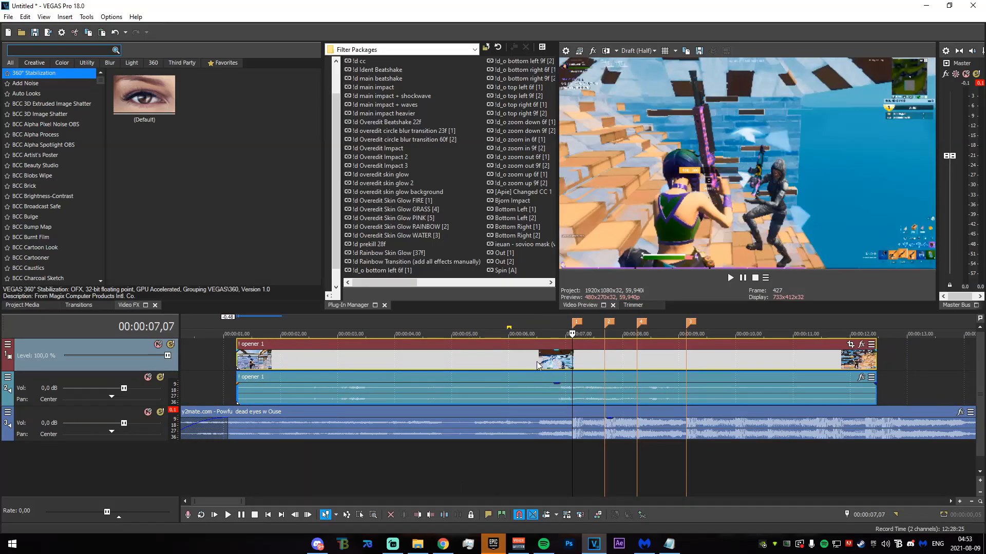
pyautogui.moveTo(537, 365); pyautogui.dragTo(524, 362)
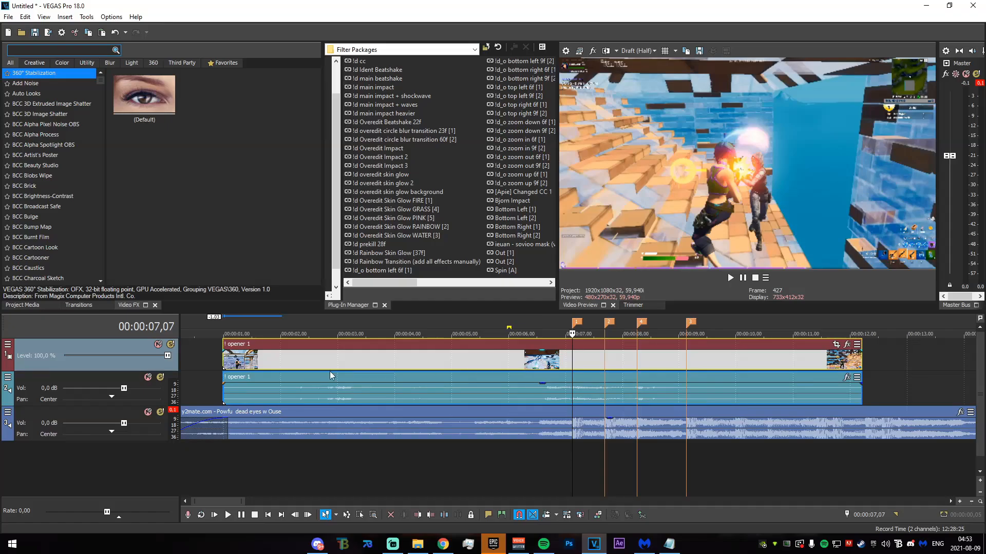
pyautogui.moveTo(224, 362); pyautogui.dragTo(378, 382)
pyautogui.click(440, 470)
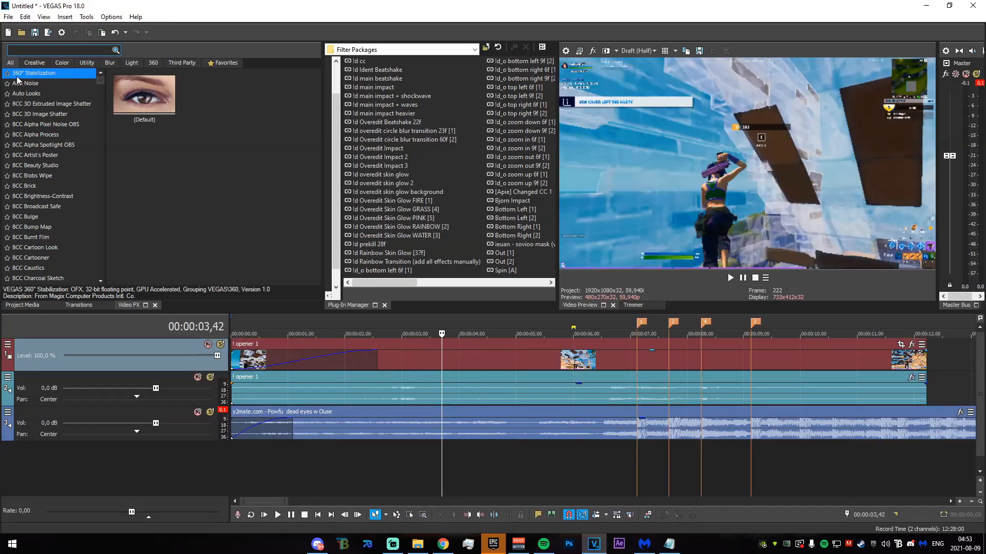
# Find the TwixtorPRO effect by searching "twixtor" and apply its 100 preset to the opener 1 video event.
pyautogui.click(44, 50)
pyautogui.write('twixtor')
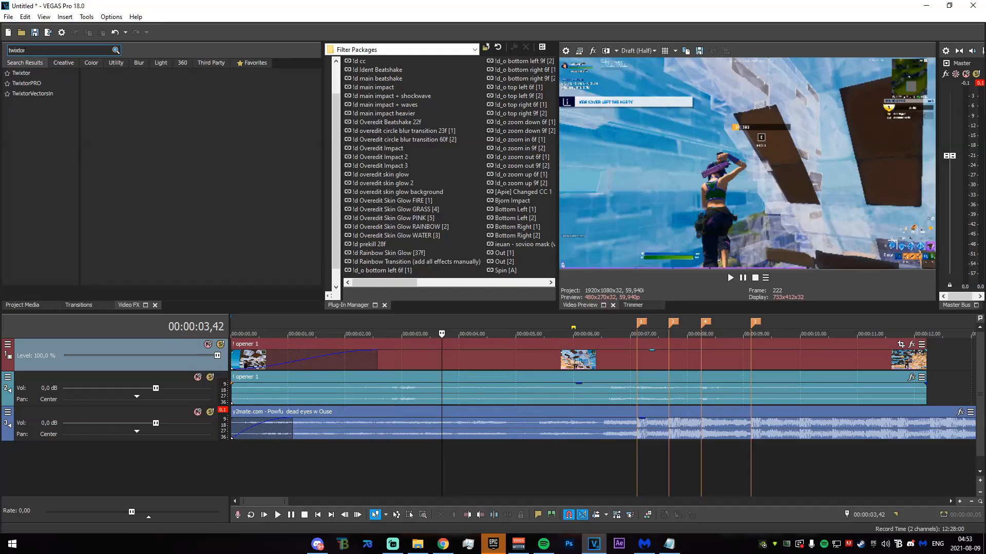
pyautogui.click(33, 83)
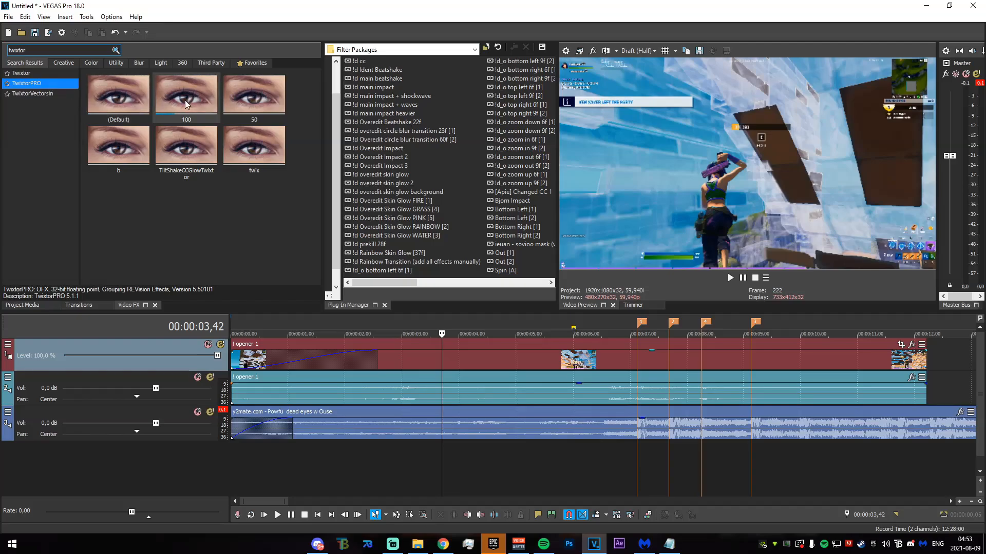
pyautogui.moveTo(185, 100); pyautogui.dragTo(560, 305)
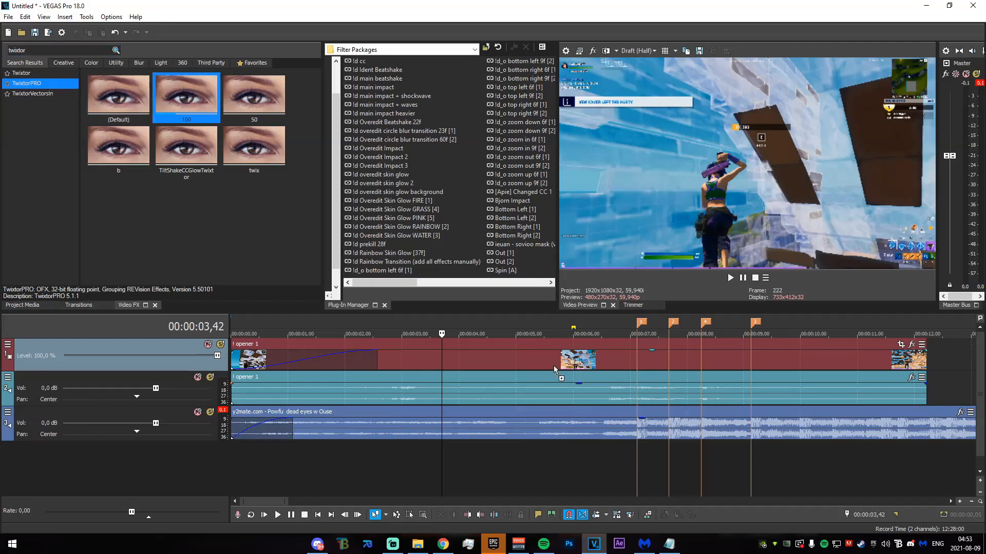
pyautogui.moveTo(554, 366); pyautogui.dragTo(549, 364)
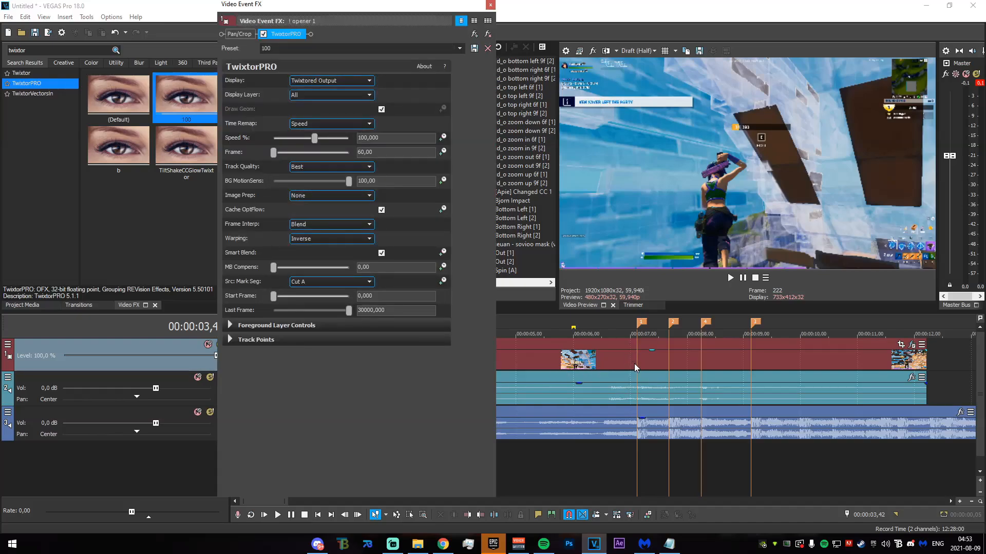
# Animate TwixtorPRO's Speed % with keyframes at 6,55, 7,03 and 7,07, leading up to marker 1.
pyautogui.click(635, 365)
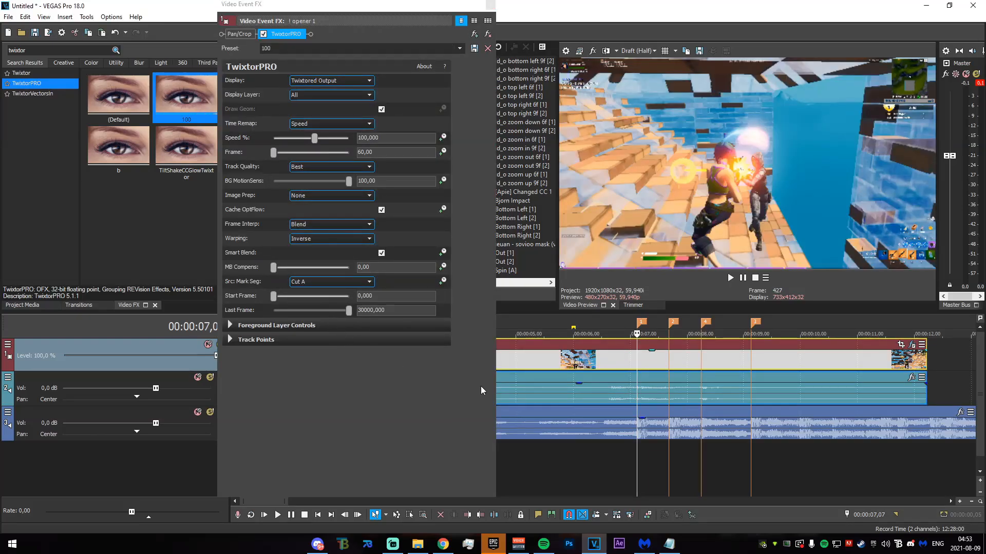
pyautogui.scroll(5, 669, 418)
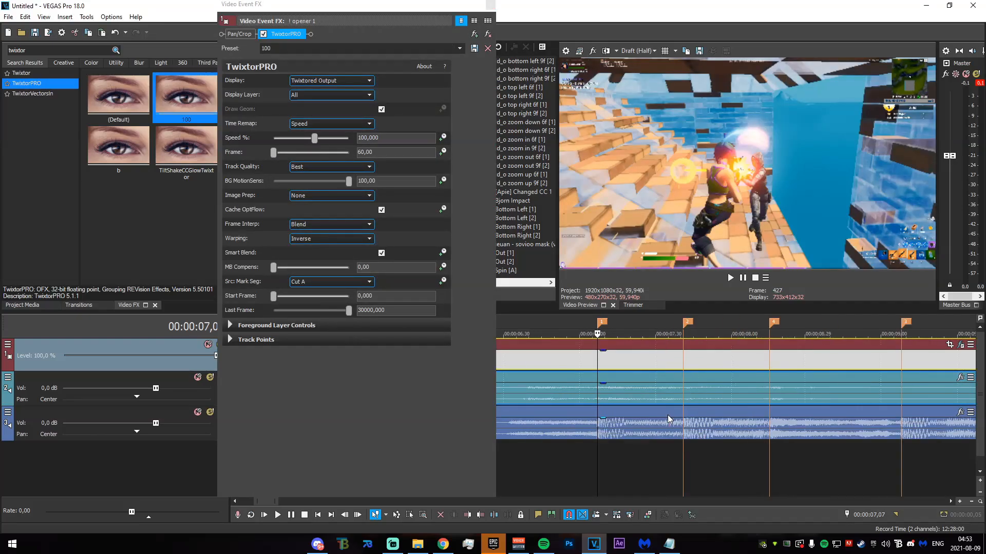
pyautogui.click(444, 138)
pyautogui.moveTo(376, 404); pyautogui.dragTo(304, 408)
pyautogui.click(345, 487)
pyautogui.scroll(2, 352, 466)
pyautogui.click(347, 490)
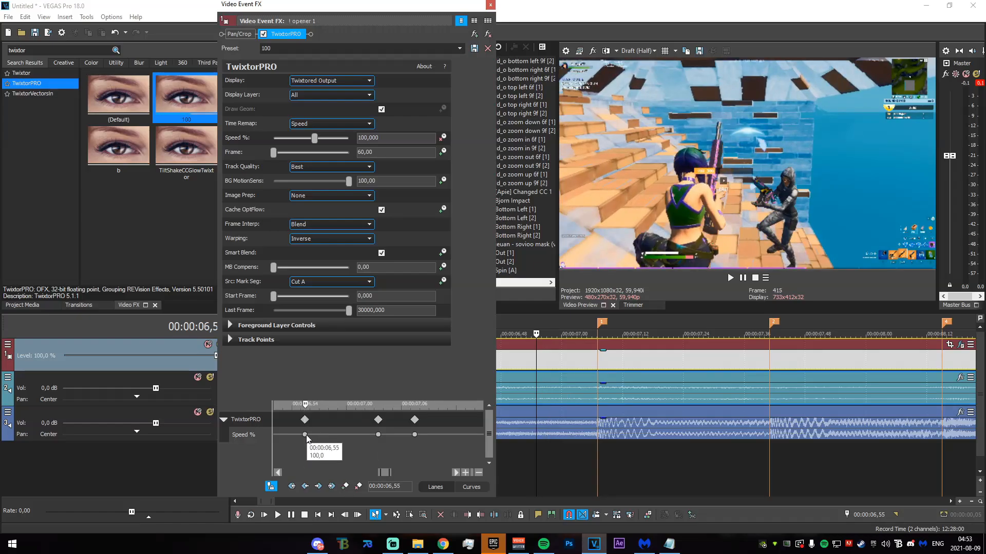
# Change the interpolation of the first two Speed % keyframes and set the keyframe at 7,03 to 50.
pyautogui.rightClick(304, 435)
pyautogui.click(347, 379)
pyautogui.click(379, 434)
pyautogui.doubleClick(380, 435)
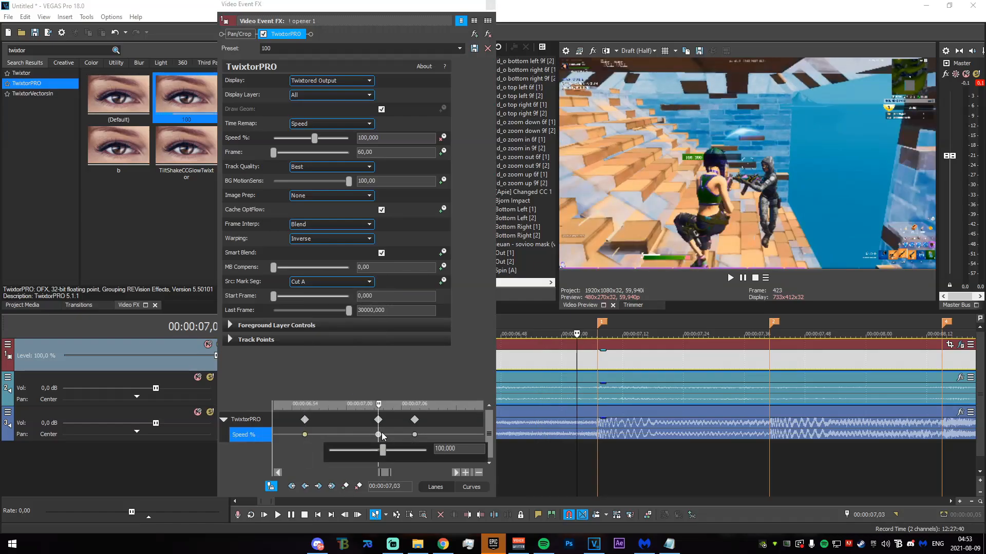
pyautogui.moveTo(459, 450)
pyautogui.mouseDown()
pyautogui.moveTo(359, 438)
pyautogui.moveTo(376, 411)
pyautogui.moveTo(425, 409)
pyautogui.moveTo(416, 406)
pyautogui.mouseUp()
pyautogui.write('50')
pyautogui.press('Return')
pyautogui.rightClick(379, 435)
pyautogui.click(418, 389)
pyautogui.write('50')
pyautogui.press('Return')
# Raise the Speed % keyframe at marker 1 to about 850 and adjust its interpolation.
pyautogui.moveTo(314, 138); pyautogui.dragTo(343, 142)
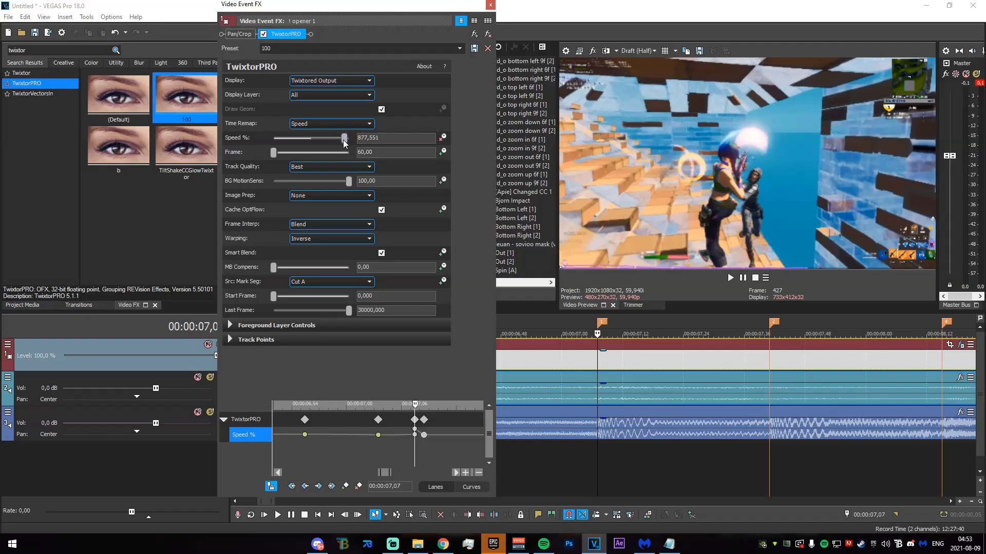
pyautogui.click(547, 477)
pyautogui.moveTo(549, 481); pyautogui.dragTo(597, 465)
pyautogui.rightClick(415, 434)
pyautogui.click(436, 444)
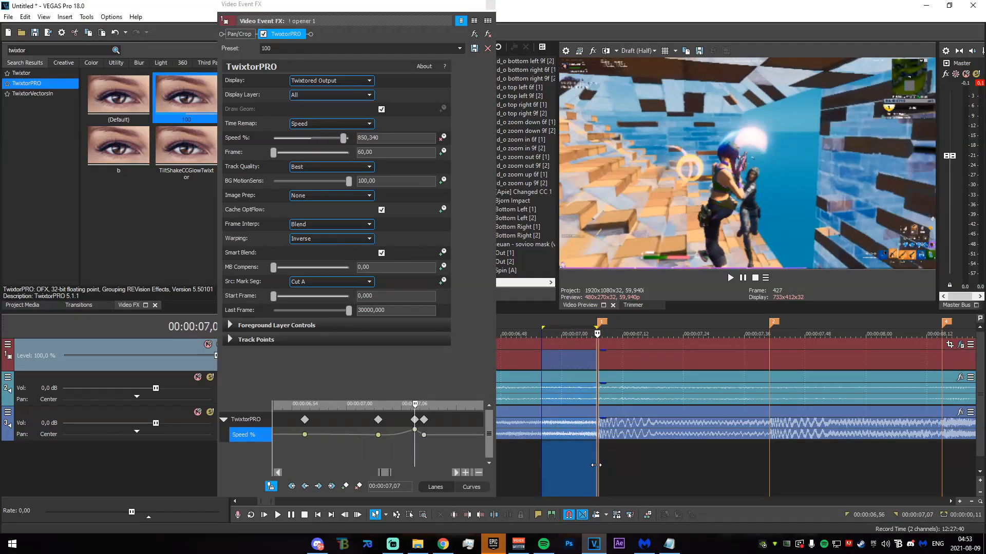
# Play the stretch just before marker 1 to judge the speed ramp and close the effect settings.
pyautogui.click(547, 474)
pyautogui.press('space')
pyautogui.click(566, 483)
pyautogui.click(491, 5)
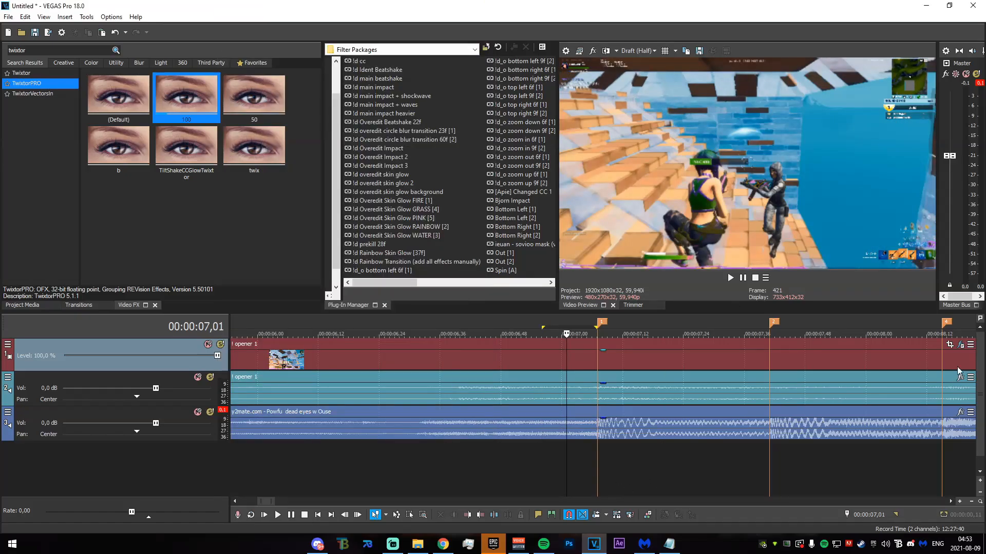
# Reopen the clip's TwixtorPRO settings and set the Speed % keyframe at marker 1 to 1000.
pyautogui.click(960, 346)
pyautogui.moveTo(527, 467); pyautogui.dragTo(597, 468)
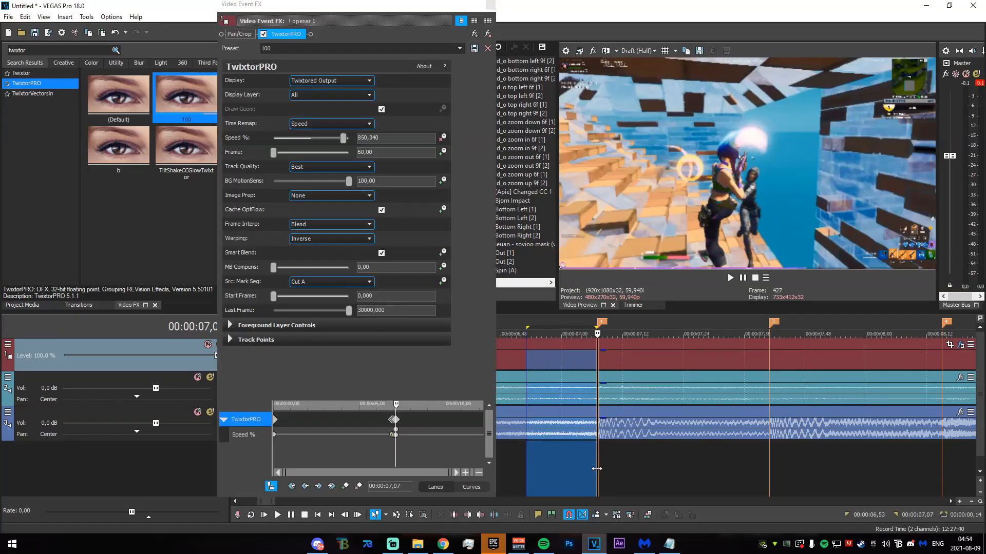
pyautogui.click(595, 469)
pyautogui.scroll(8, 393, 441)
pyautogui.moveTo(343, 138); pyautogui.dragTo(348, 139)
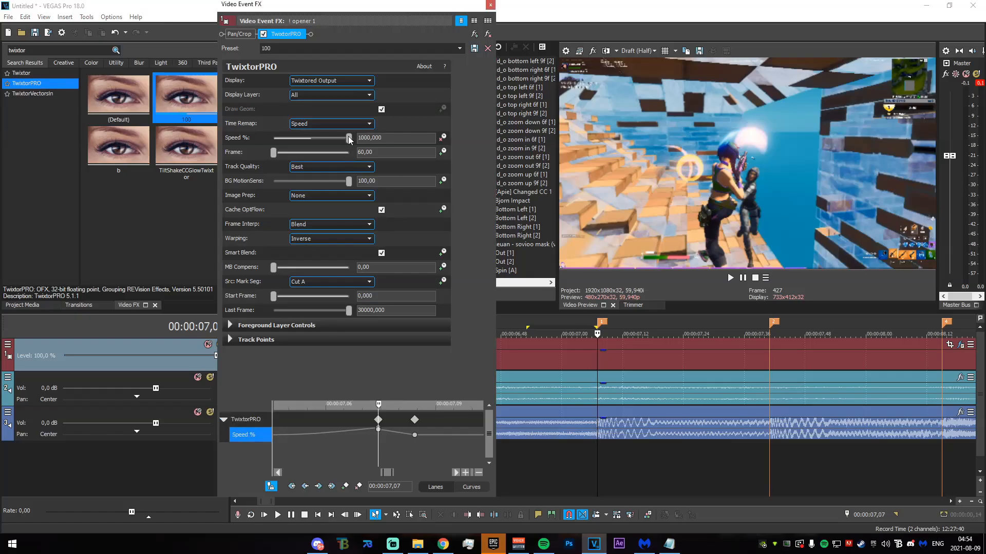
pyautogui.click(491, 5)
# Play a range spanning marker 1 to review the speed ramp against the music.
pyautogui.moveTo(734, 469); pyautogui.dragTo(329, 459)
pyautogui.click(330, 459)
pyautogui.scroll(-2, 574, 445)
pyautogui.press('space')
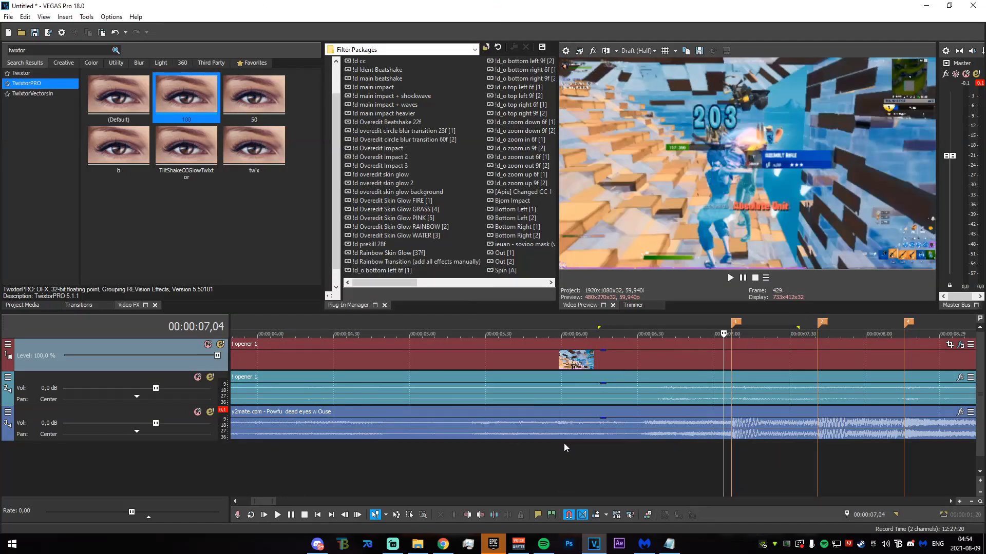
pyautogui.press('o')
pyautogui.press('space')
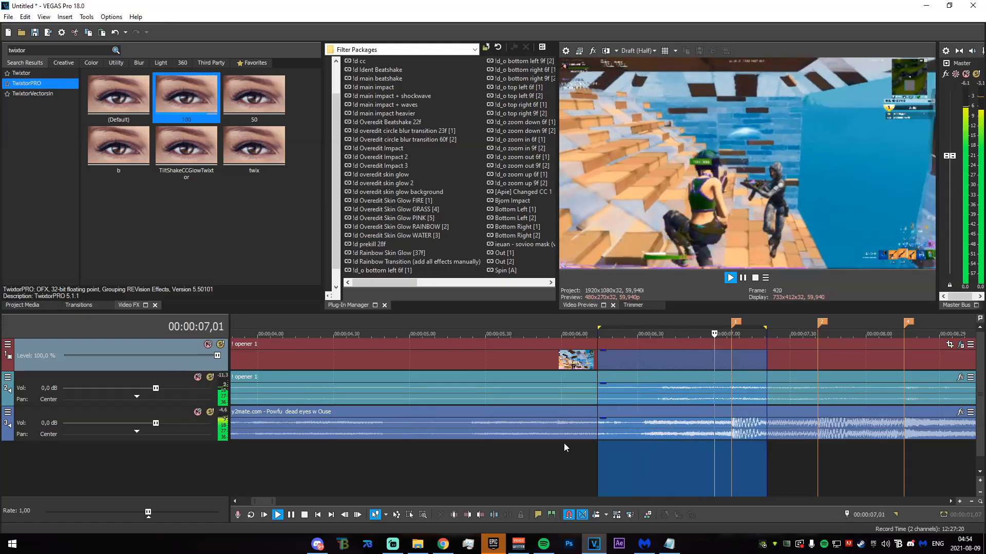
pyautogui.click(677, 448)
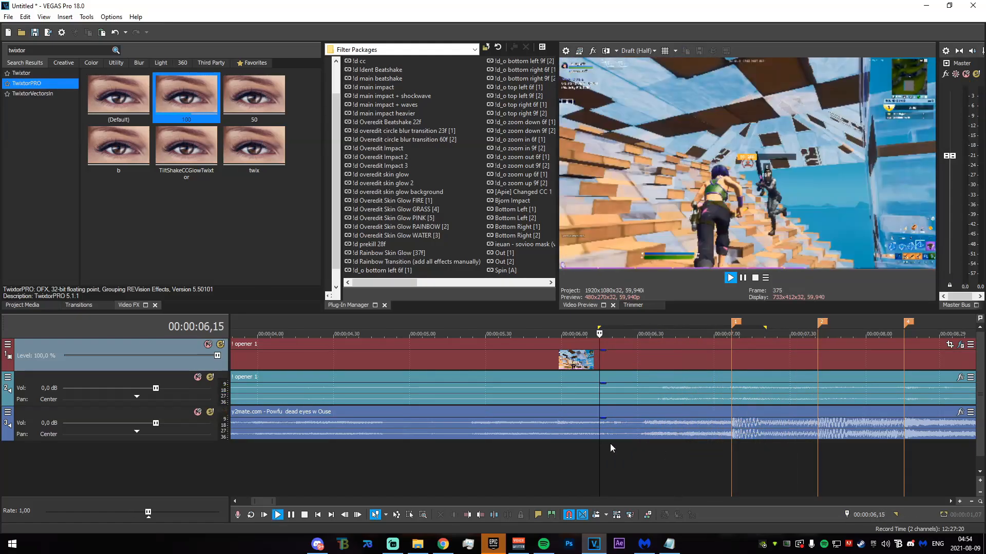
pyautogui.press('space')
# Split the opener 1 clip at marker 4 (8,15) and delete everything after the cut.
pyautogui.scroll(-5, 630, 473)
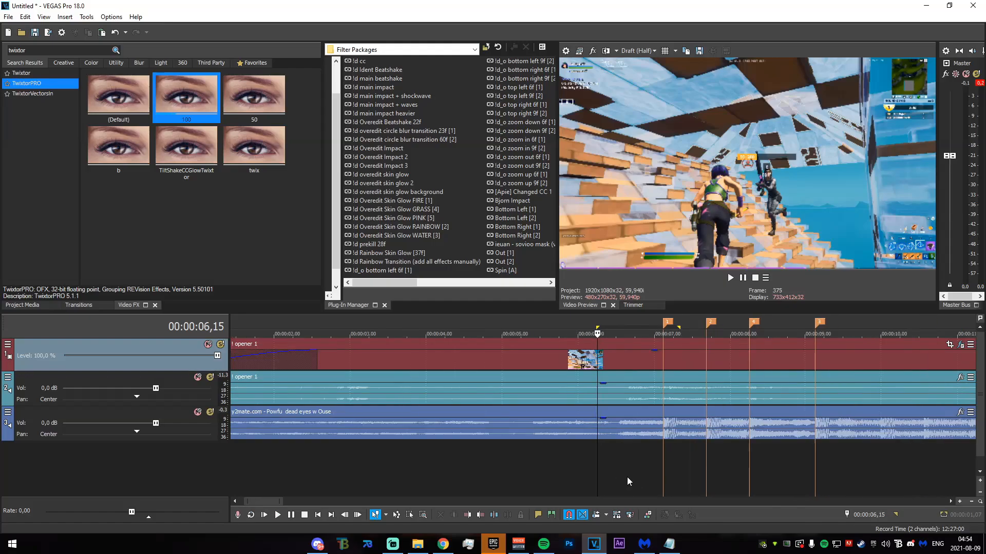
pyautogui.moveTo(483, 457); pyautogui.dragTo(544, 456)
pyautogui.click(519, 369)
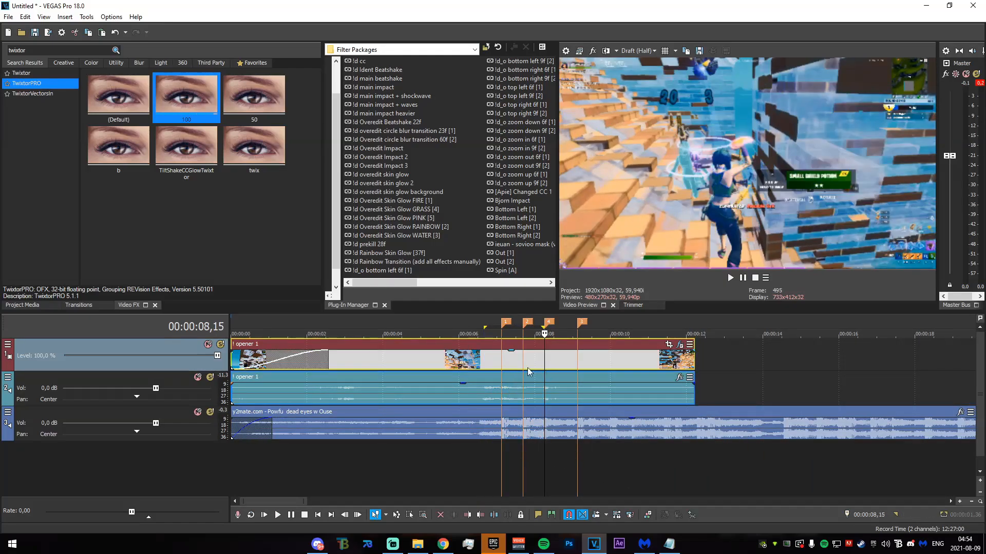
pyautogui.scroll(3, 590, 396)
pyautogui.click(553, 369)
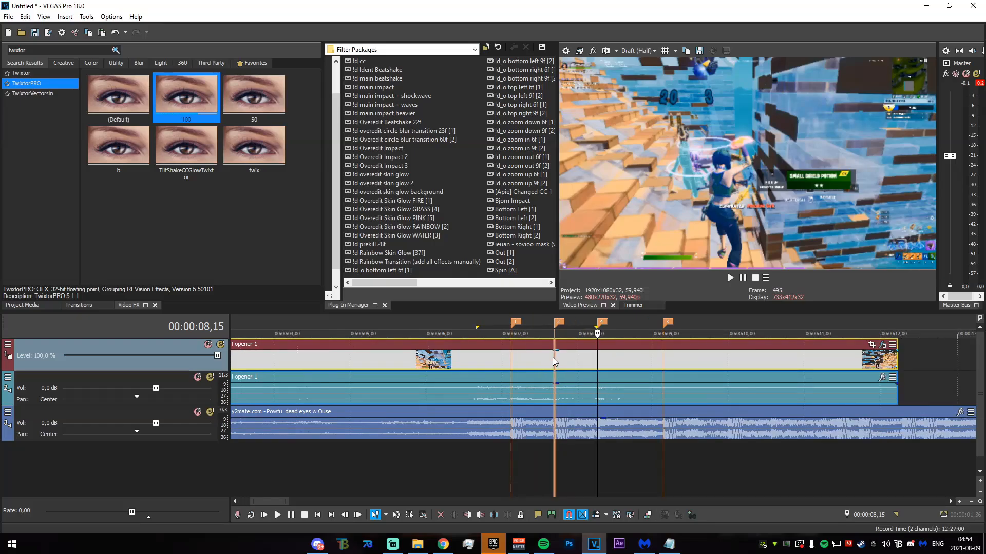
pyautogui.click(597, 360)
pyautogui.press('s')
pyautogui.press('Delete')
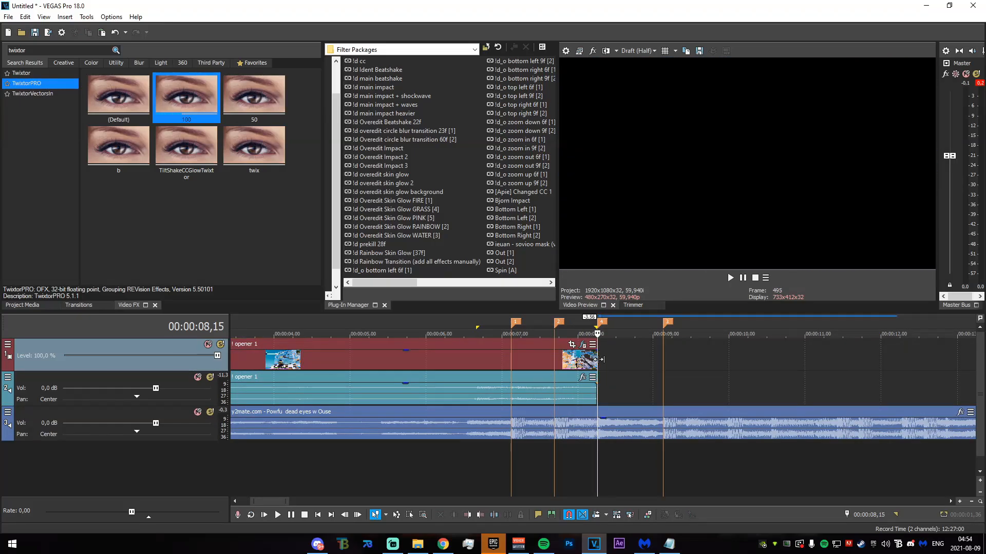
# Select the time range covering the whole trimmed clip, from 0,00 to 8,15.
pyautogui.scroll(-4, 525, 467)
pyautogui.scroll(2, 525, 468)
pyautogui.moveTo(595, 461); pyautogui.dragTo(86, 480)
pyautogui.scroll(1, 427, 389)
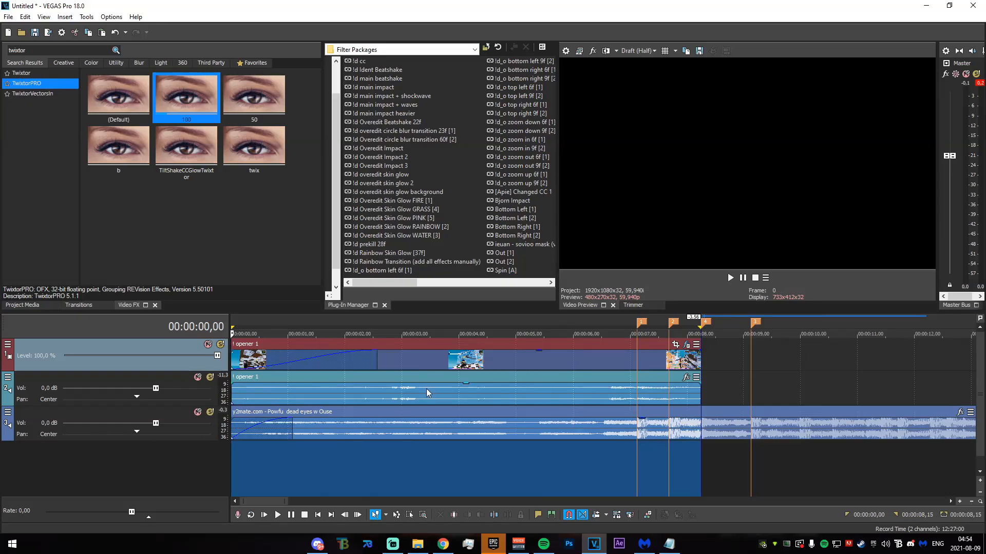
# Set up a MAGIX AVC/AAC MP4 render using the Internet UHD 2160p 59.94 fps template with a custom 1920 x 1080 frame size.
pyautogui.click(8, 16)
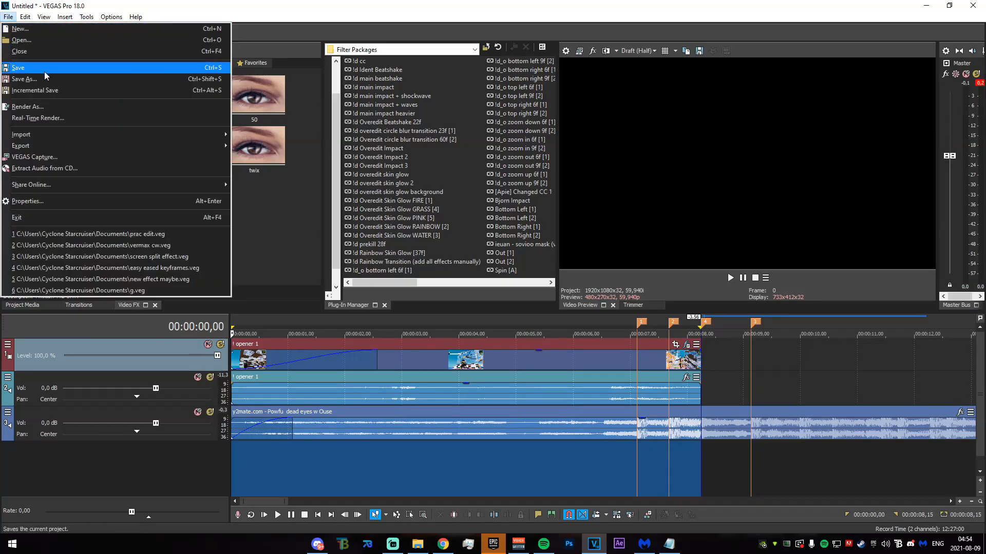
pyautogui.click(38, 106)
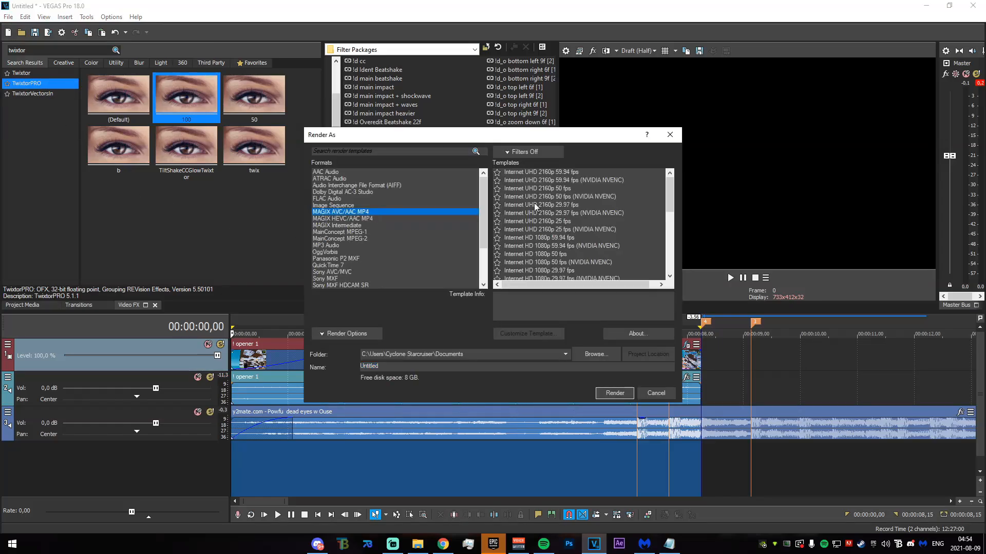
pyautogui.click(457, 192)
pyautogui.click(467, 204)
pyautogui.doubleClick(493, 206)
pyautogui.write('1920')
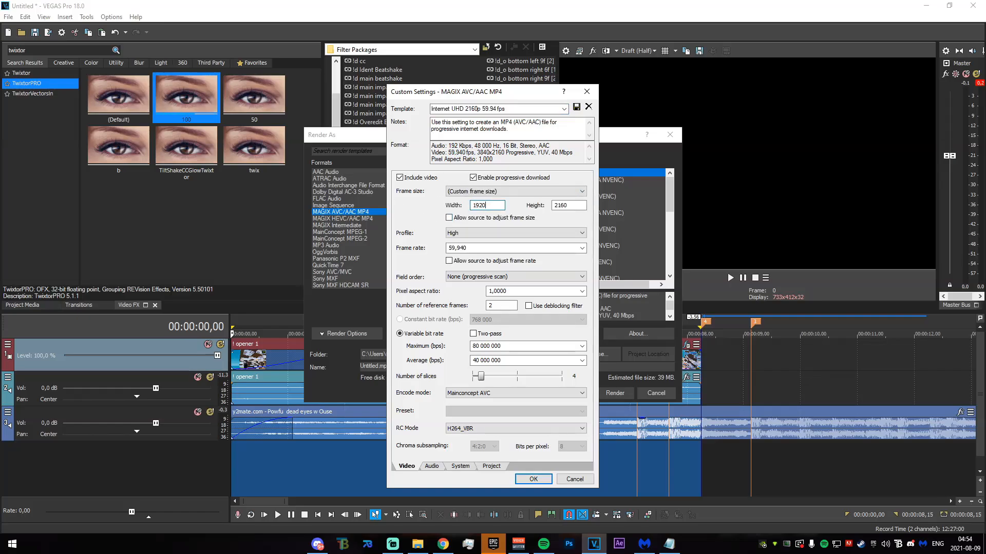
pyautogui.click(570, 206)
pyautogui.write('1080')
pyautogui.click(533, 479)
# Render the selection under the new name 0809 tutorial 1 instead of overwriting Untitled.mp4.
pyautogui.click(615, 394)
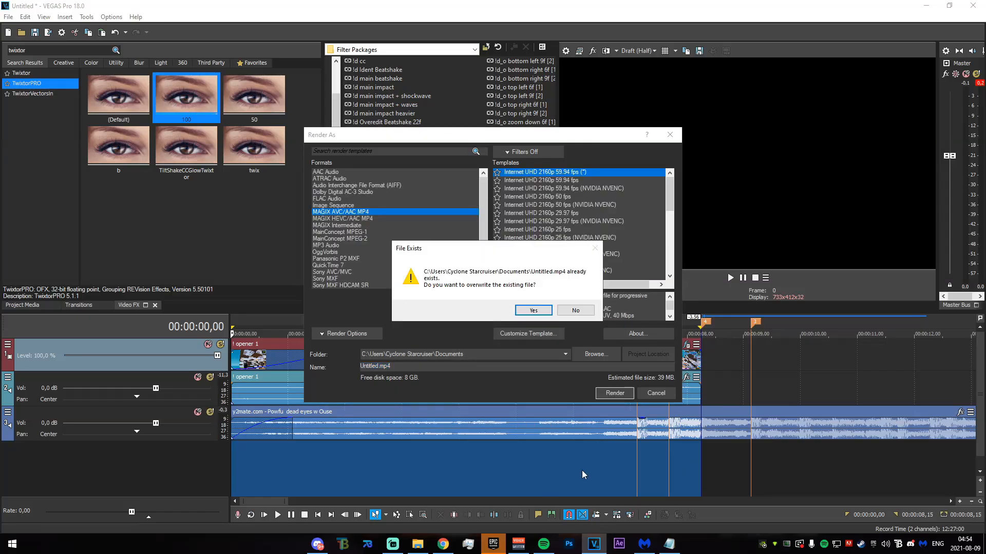
pyautogui.click(576, 310)
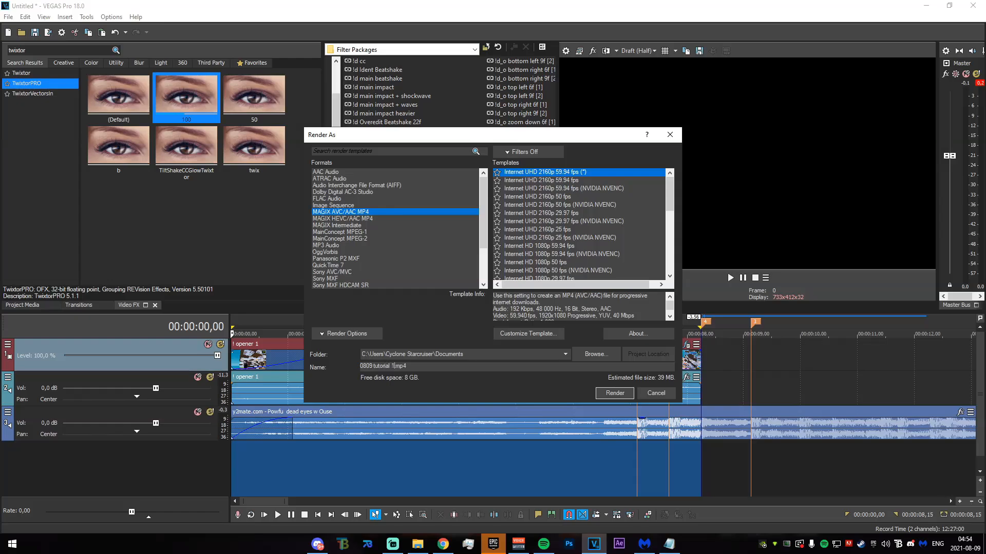
pyautogui.press('Return')
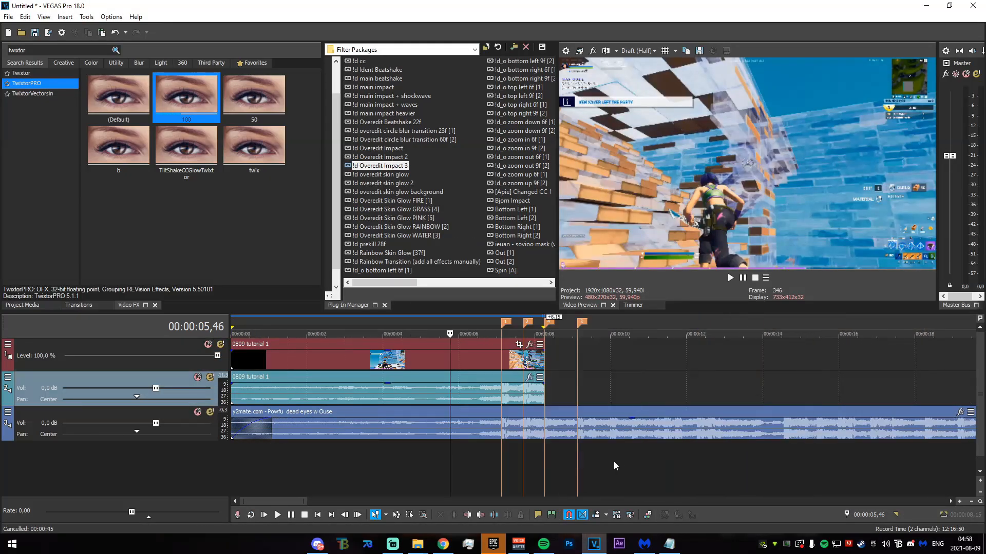
# Delete the 0809 tutorial 1 clip's audio event and remove its emptied audio track.
pyautogui.scroll(4, 606, 460)
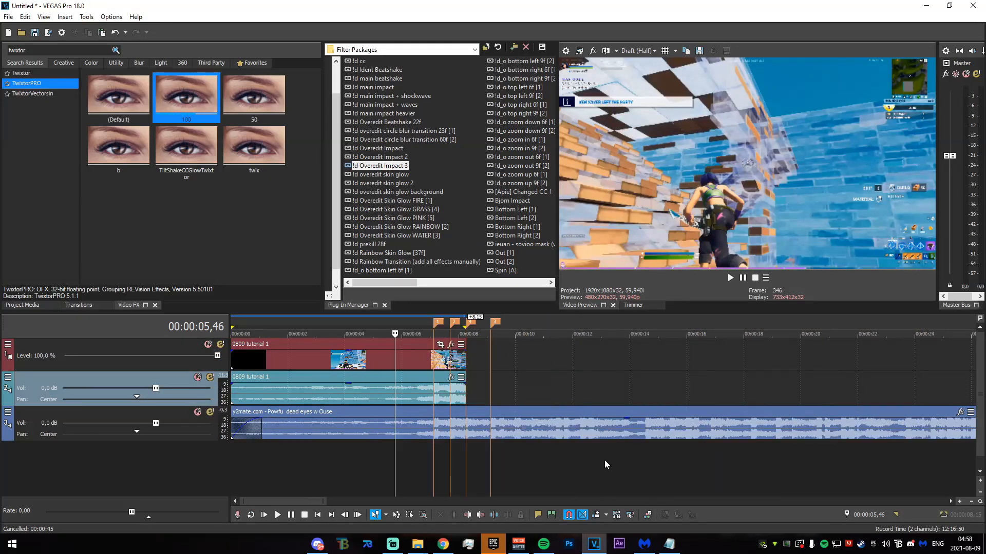
pyautogui.click(623, 389)
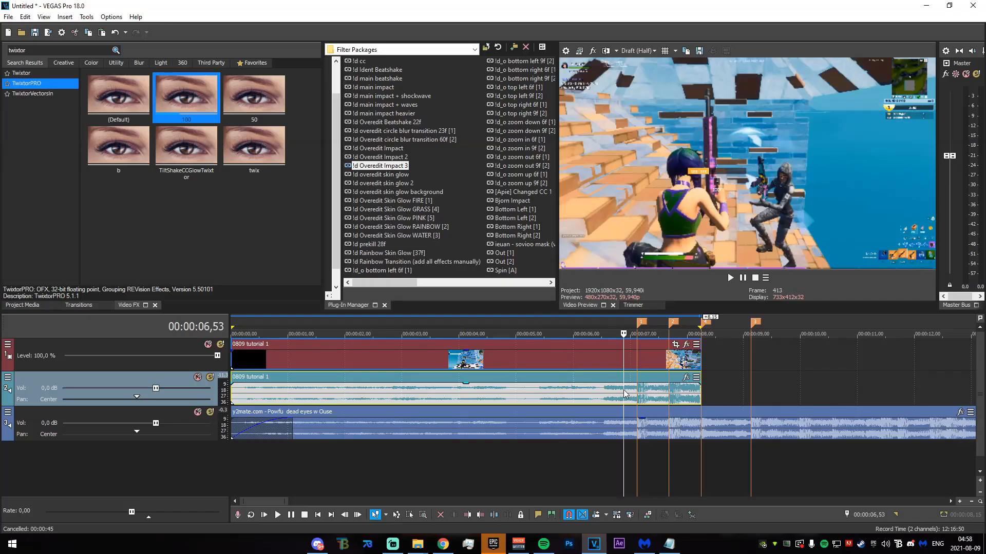
pyautogui.press('Delete')
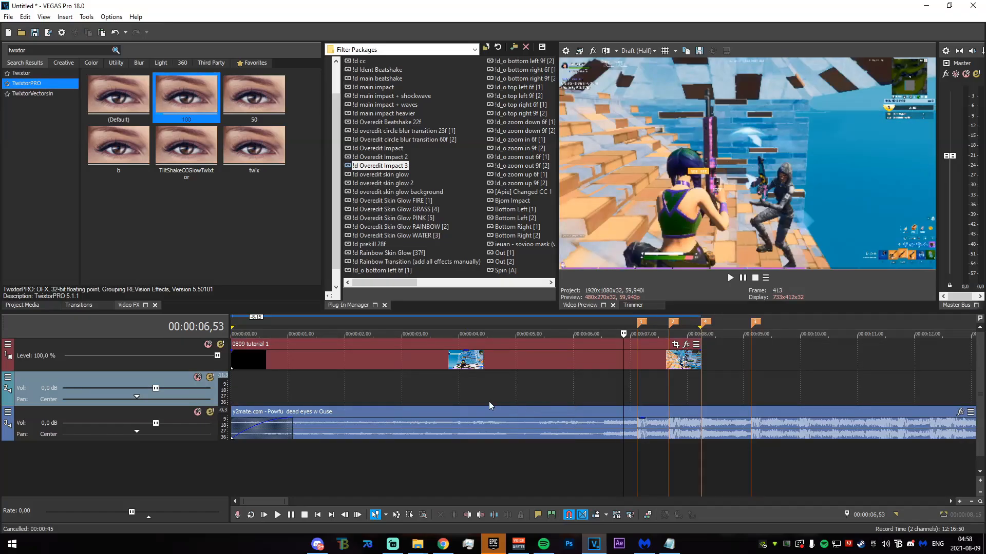
pyautogui.moveTo(424, 396); pyautogui.dragTo(472, 396)
pyautogui.scroll(-5, 486, 397)
pyautogui.click(427, 393)
pyautogui.rightClick(392, 393)
pyautogui.moveTo(433, 337)
pyautogui.click(424, 315)
# Insert a freeze frame in the 0809 tutorial 1 video clip at marker 2 (7,41).
pyautogui.scroll(2, 422, 417)
pyautogui.click(476, 439)
pyautogui.scroll(3, 493, 441)
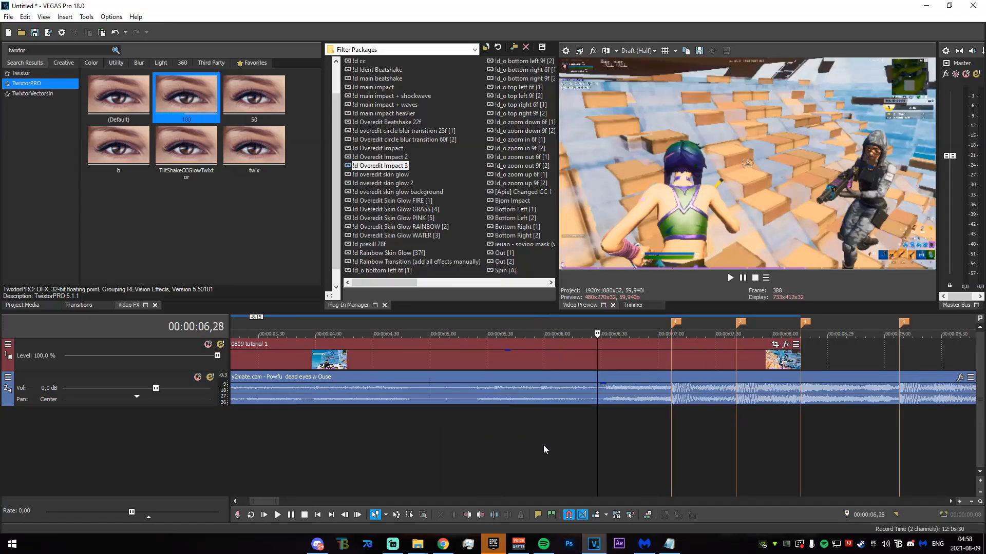
pyautogui.moveTo(596, 452); pyautogui.dragTo(651, 444)
pyautogui.moveTo(671, 448)
pyautogui.mouseDown()
pyautogui.moveTo(561, 441)
pyautogui.moveTo(739, 453)
pyautogui.moveTo(666, 469)
pyautogui.moveTo(676, 466)
pyautogui.mouseUp()
pyautogui.scroll(2, 675, 466)
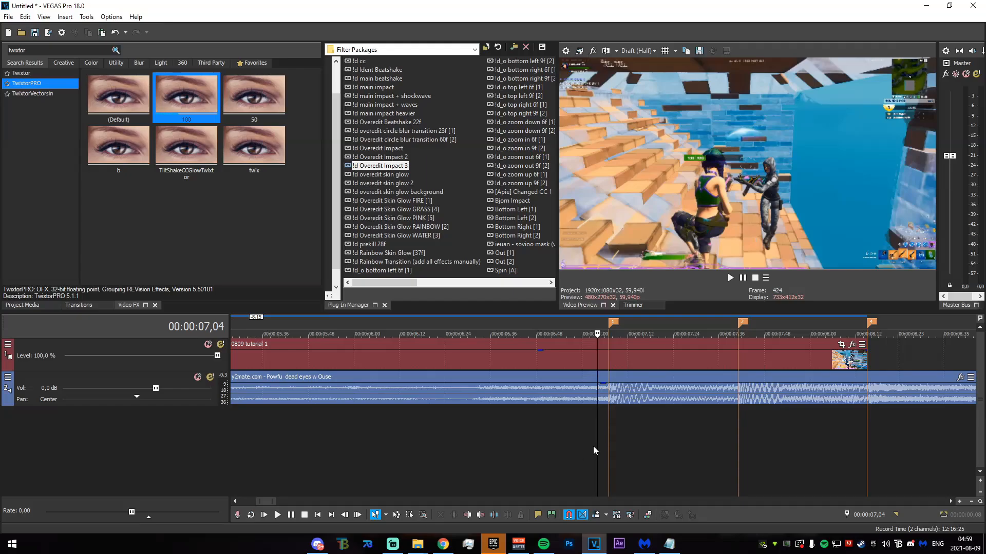
pyautogui.click(740, 361)
pyautogui.rightClick(741, 362)
pyautogui.moveTo(815, 428)
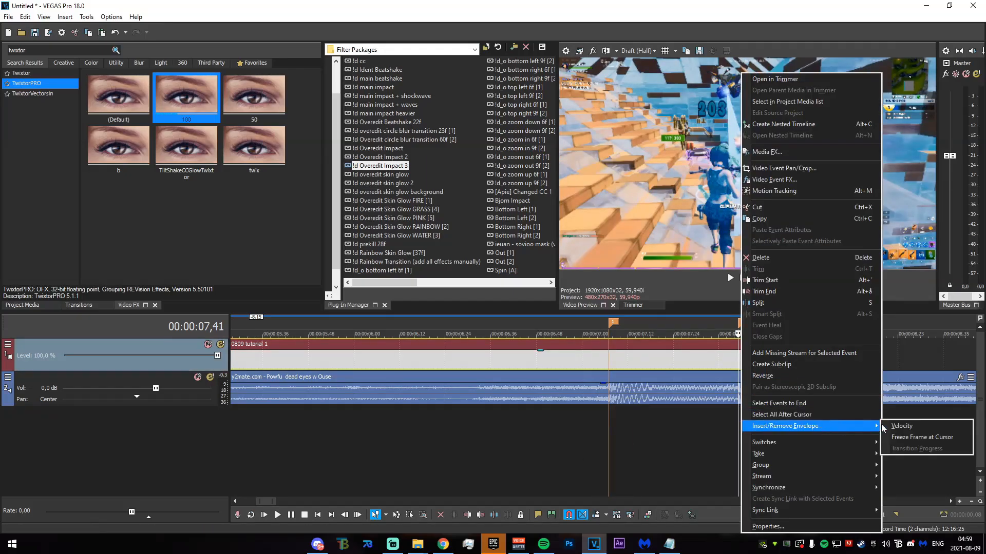
pyautogui.click(921, 437)
# Split off the frozen section after marker 2 and move it onto a new video track above the main clip.
pyautogui.scroll(-4, 679, 430)
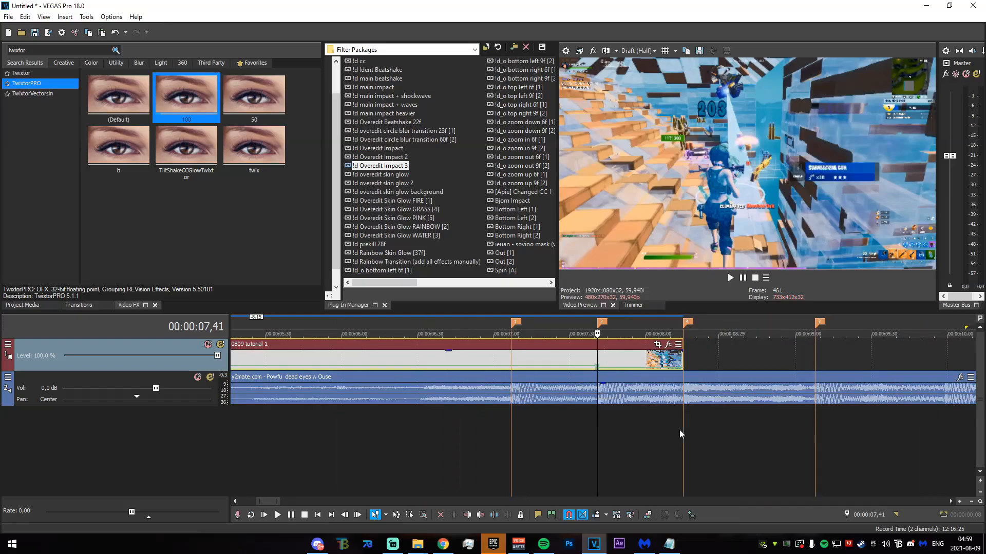
pyautogui.hotkey('ctrl', 'shift', 'q')
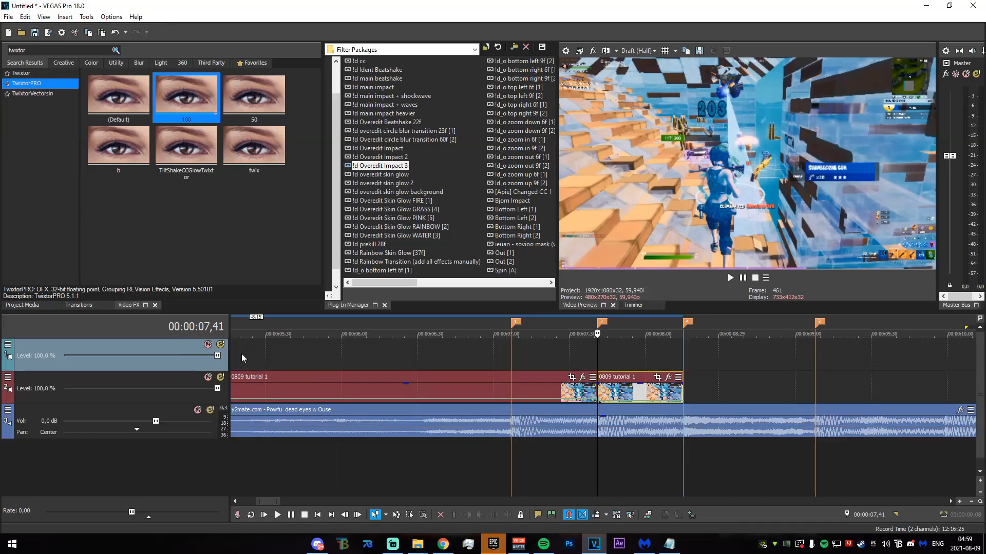
pyautogui.moveTo(635, 395); pyautogui.dragTo(634, 359)
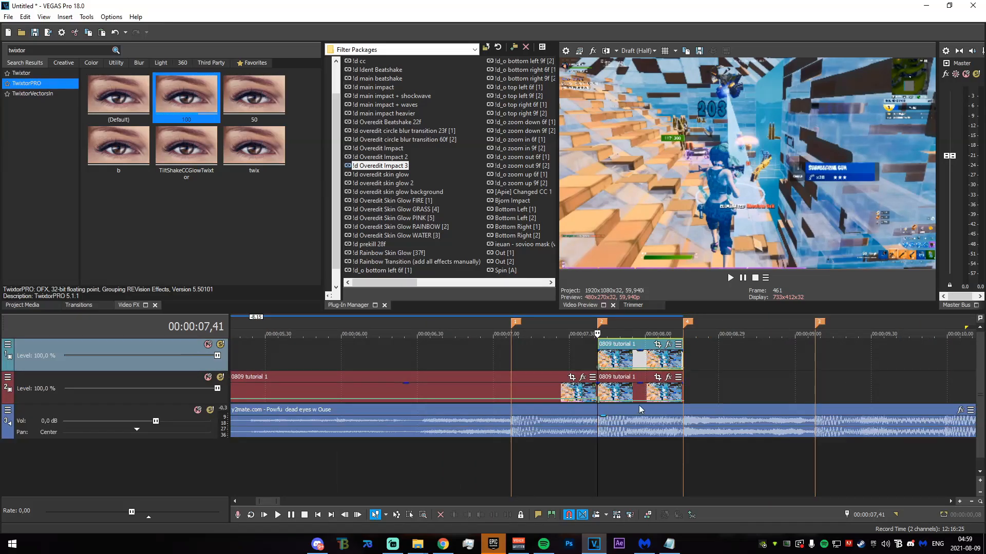
pyautogui.click(619, 395)
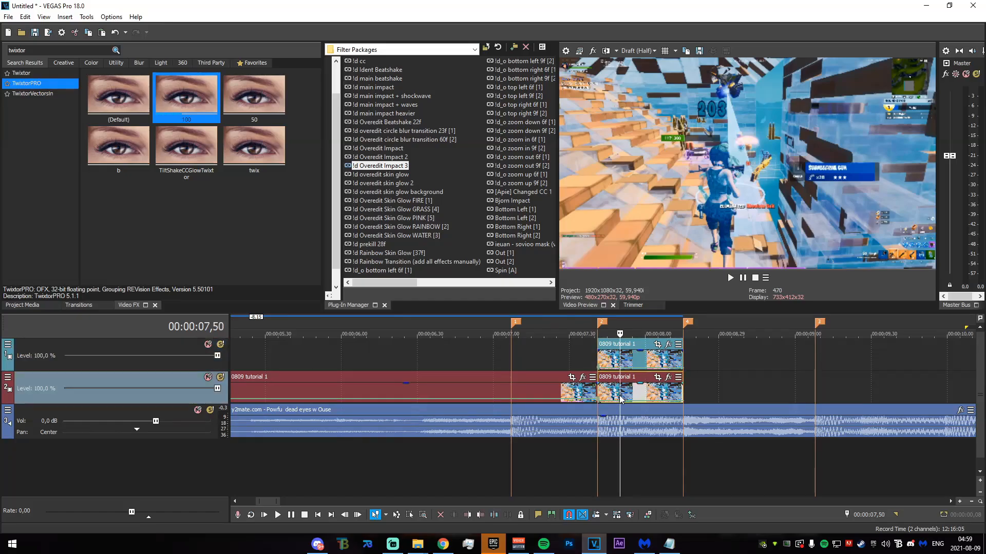
pyautogui.press('Delete')
pyautogui.click(596, 456)
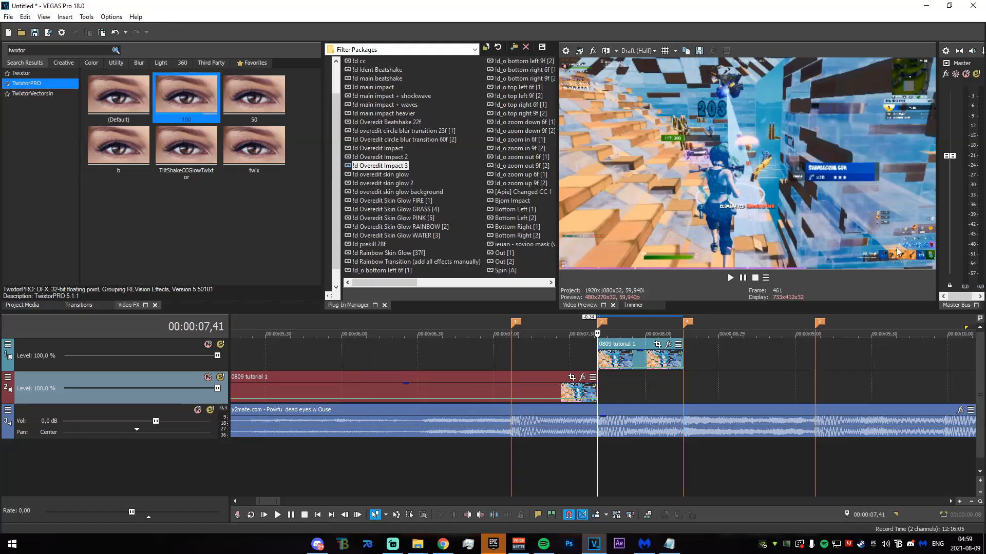
# Duplicate the track holding the frozen section until nine video tracks contain it.
pyautogui.click(614, 359)
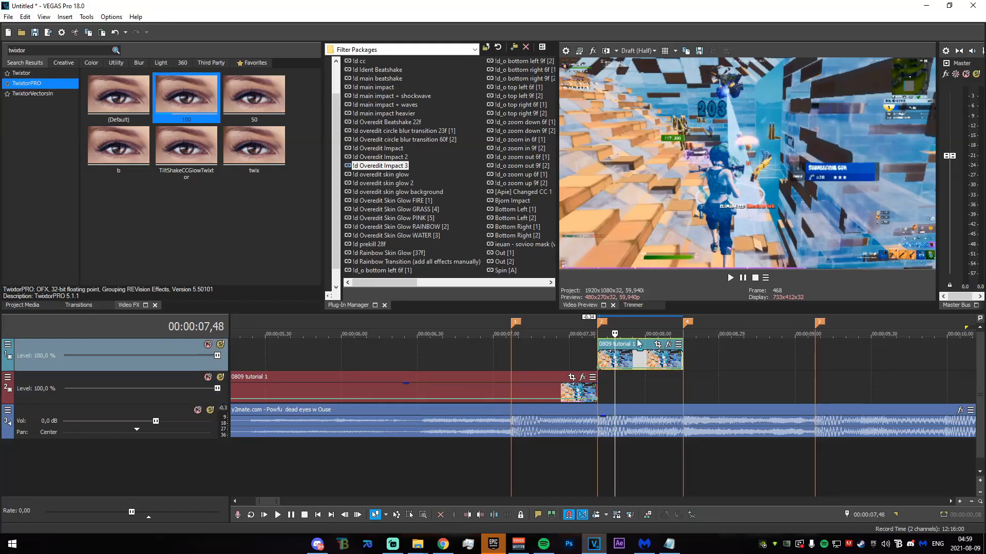
pyautogui.rightClick(132, 348)
pyautogui.click(183, 383)
pyautogui.rightClick(137, 349)
pyautogui.click(174, 385)
pyautogui.rightClick(143, 349)
pyautogui.click(186, 382)
pyautogui.rightClick(163, 354)
pyautogui.click(195, 386)
pyautogui.rightClick(162, 343)
pyautogui.click(195, 378)
pyautogui.rightClick(161, 351)
pyautogui.click(195, 381)
pyautogui.rightClick(170, 346)
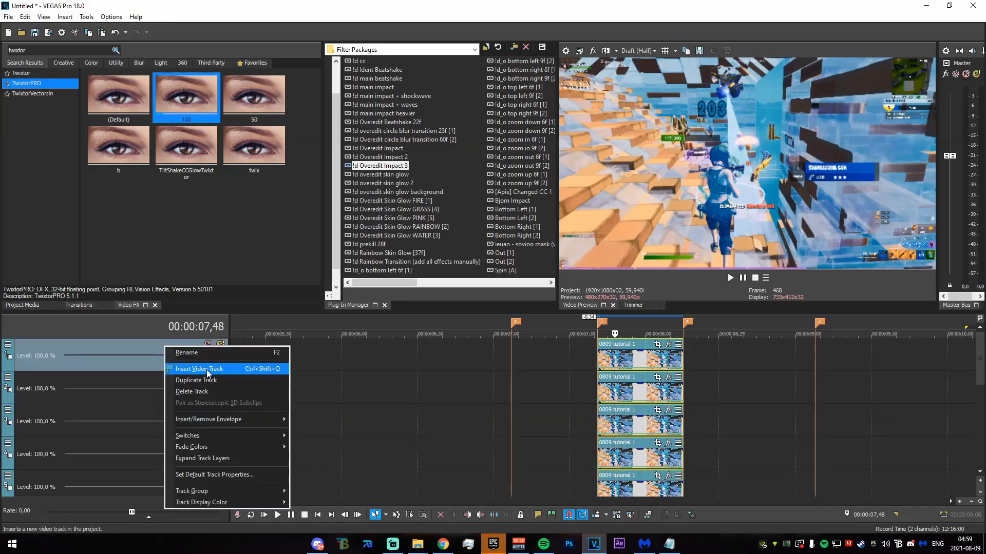
pyautogui.click(197, 378)
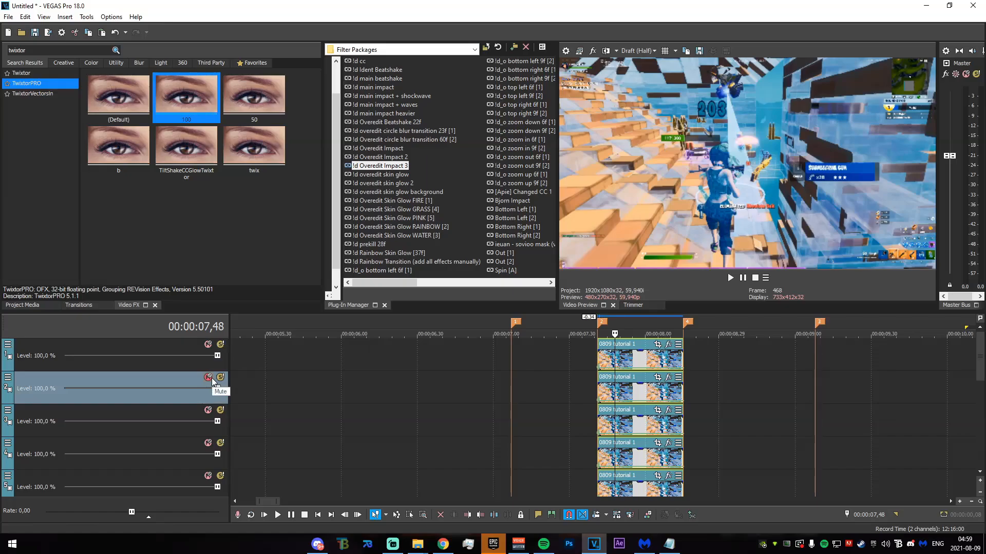
# Open Pan/Crop for the frozen clip on track 9, directly above the main clip, and enable its mask.
pyautogui.click(612, 400)
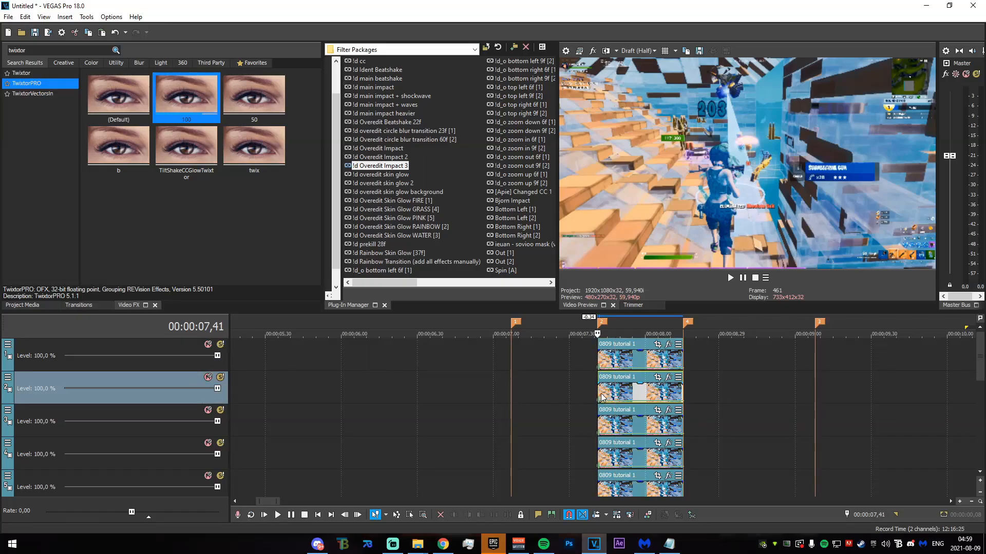
pyautogui.scroll(-3, 747, 495)
pyautogui.scroll(2, 746, 495)
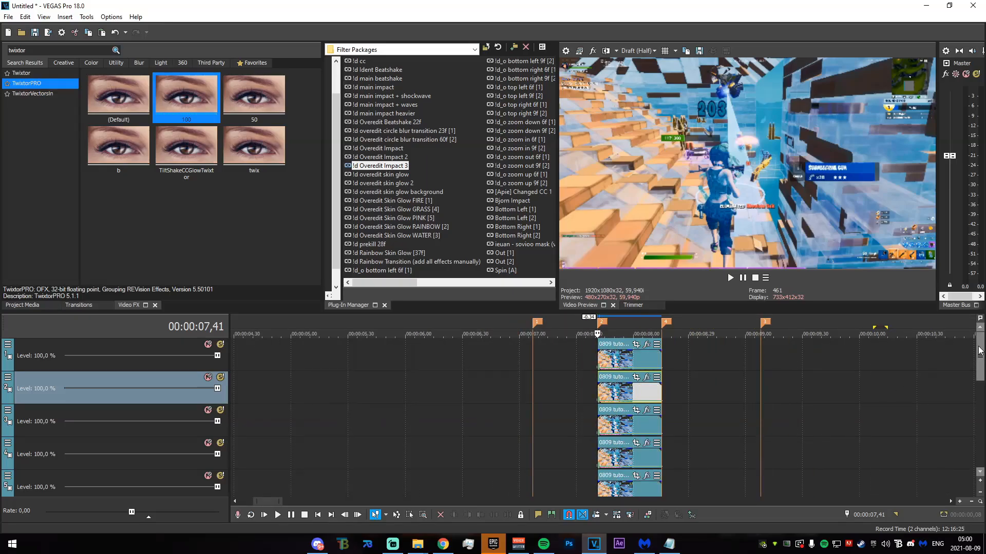
pyautogui.moveTo(979, 366); pyautogui.dragTo(969, 415)
pyautogui.scroll(1, 969, 415)
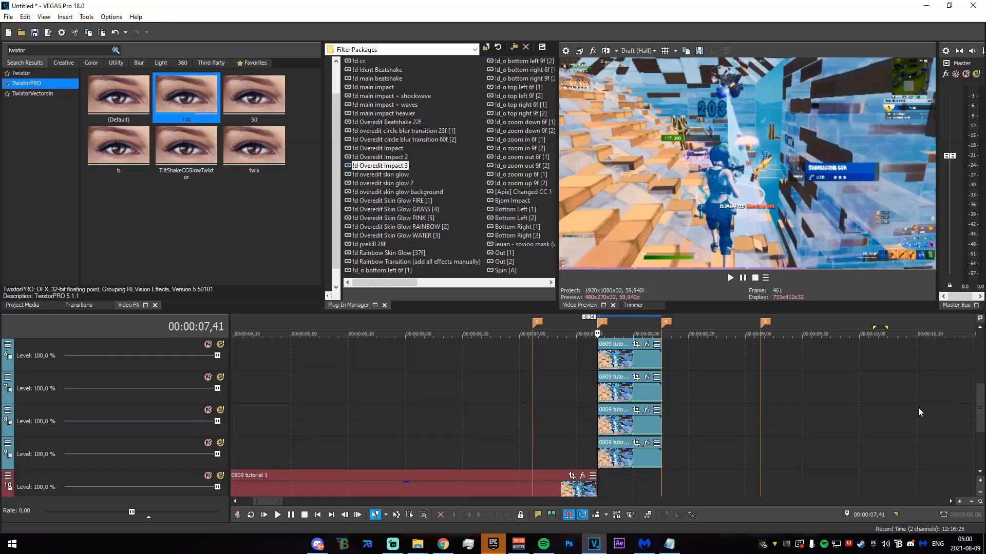
pyautogui.click(635, 444)
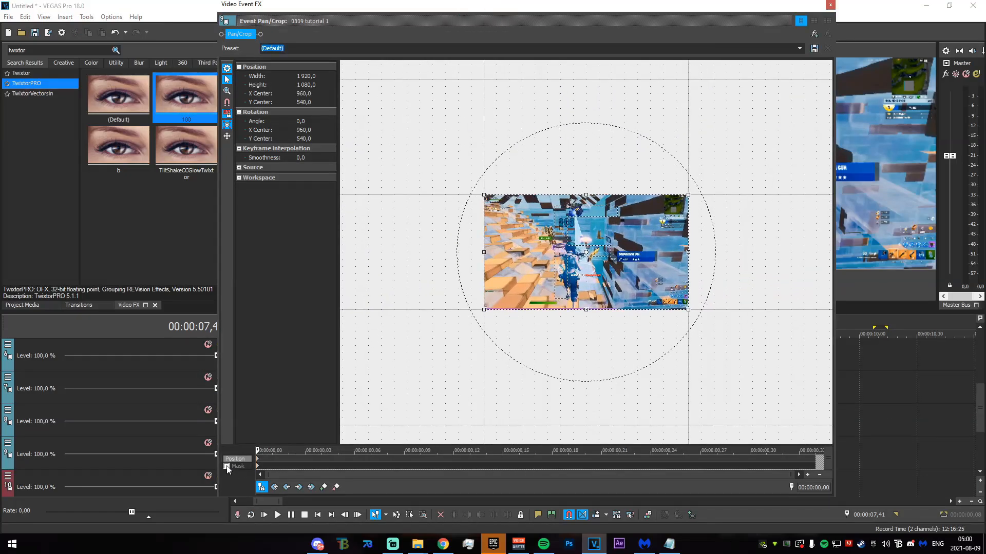
pyautogui.click(227, 467)
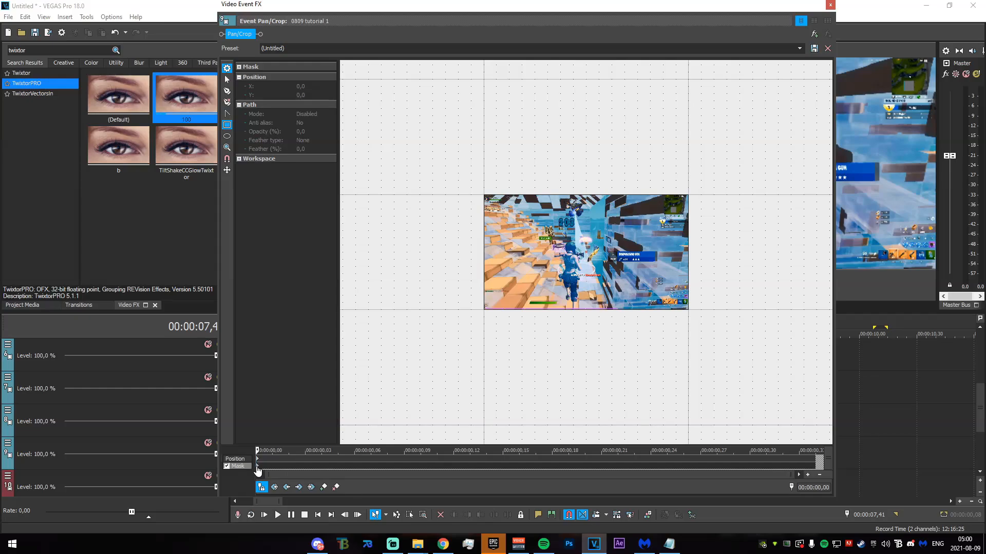
pyautogui.moveTo(597, 364); pyautogui.dragTo(597, 329)
pyautogui.hotkey('ctrl', 'z')
# Trace a closed mask around the digit 2 of the 203 damage number, following its dark outline.
pyautogui.click(227, 80)
pyautogui.scroll(5, 559, 411)
pyautogui.moveTo(596, 216); pyautogui.dragTo(580, 307)
pyautogui.scroll(4, 580, 307)
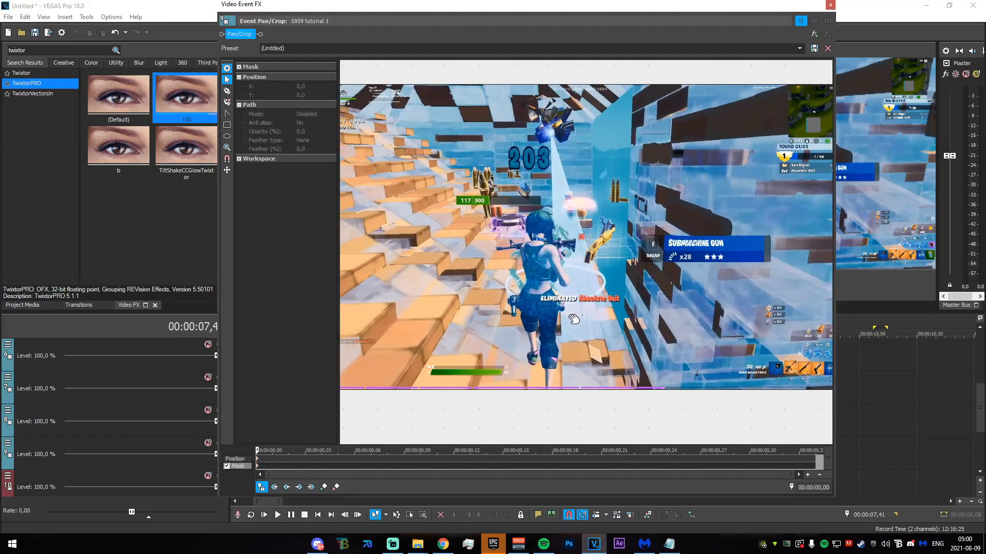
pyautogui.scroll(2, 556, 214)
pyautogui.moveTo(588, 291); pyautogui.dragTo(531, 304)
pyautogui.scroll(2, 539, 282)
pyautogui.scroll(3, 493, 332)
pyautogui.scroll(3, 493, 332)
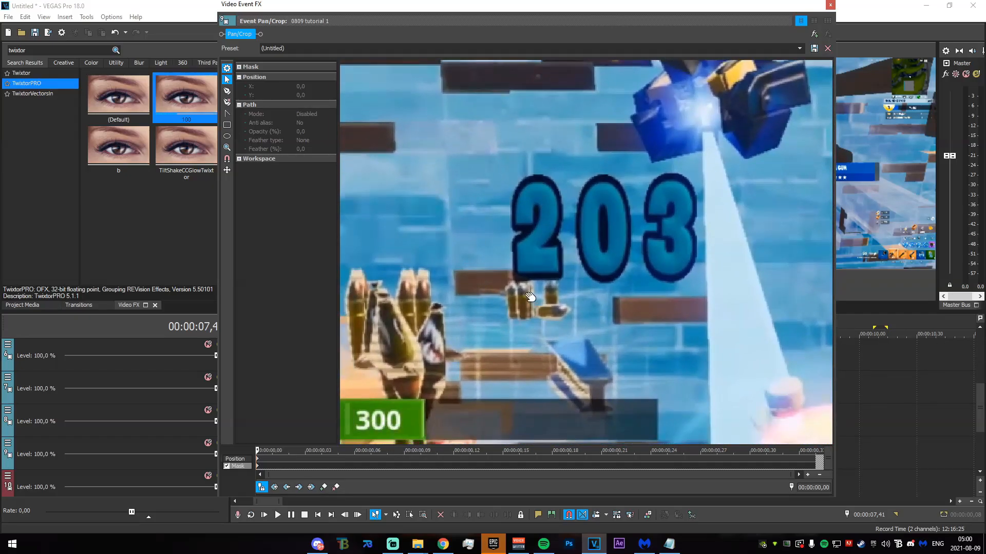
pyautogui.click(227, 91)
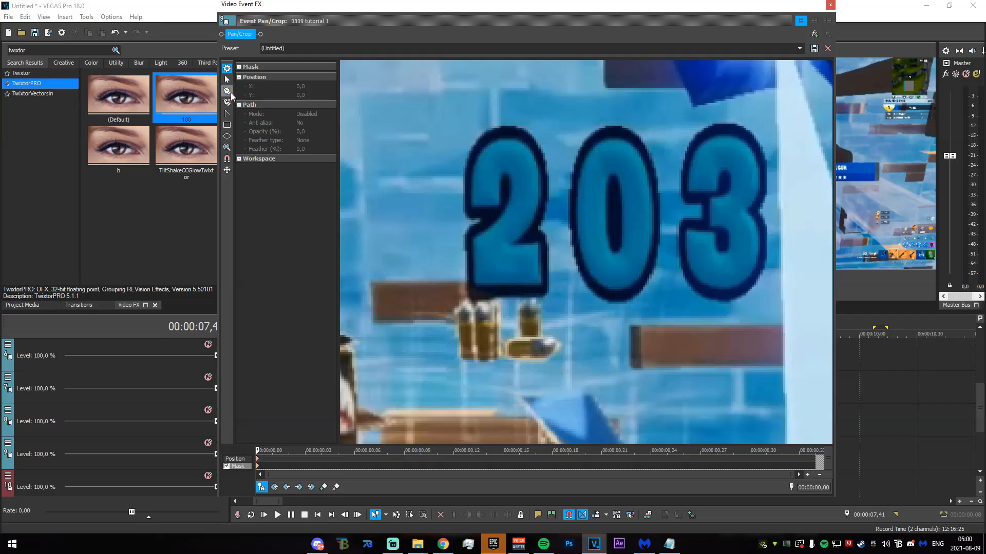
pyautogui.click(548, 245)
pyautogui.click(547, 291)
pyautogui.click(469, 295)
pyautogui.click(469, 270)
pyautogui.click(467, 232)
pyautogui.click(473, 226)
pyautogui.click(481, 221)
pyautogui.click(479, 216)
pyautogui.click(467, 217)
pyautogui.click(465, 206)
pyautogui.click(466, 183)
pyautogui.click(468, 162)
pyautogui.click(478, 143)
pyautogui.click(497, 128)
pyautogui.click(512, 127)
pyautogui.click(521, 131)
pyautogui.click(531, 139)
pyautogui.click(538, 150)
pyautogui.click(542, 161)
pyautogui.click(542, 167)
pyautogui.click(546, 189)
pyautogui.click(543, 202)
pyautogui.click(541, 211)
pyautogui.click(539, 222)
pyautogui.click(537, 231)
pyautogui.click(546, 239)
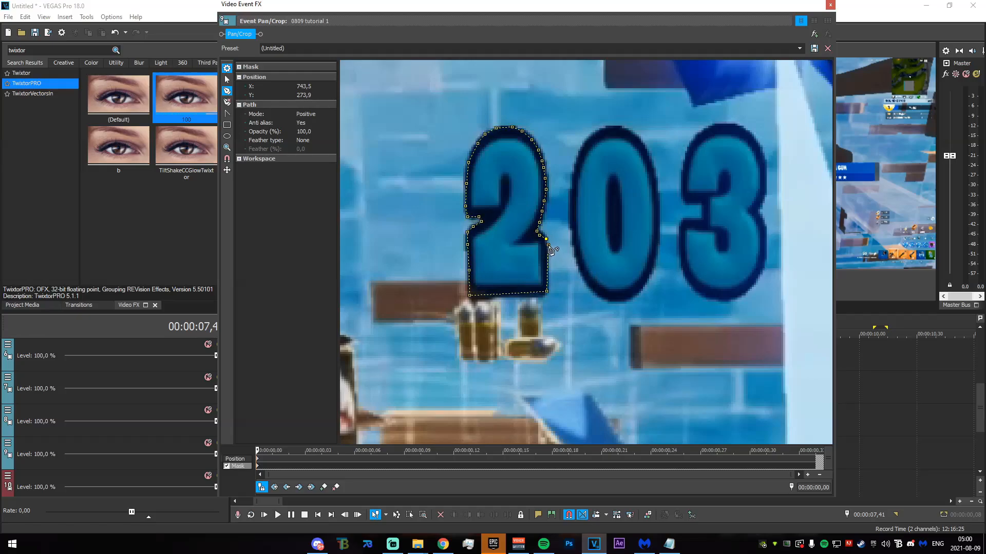
# Add a closed mask path around the digit 0 of the 203 damage number.
pyautogui.scroll(-5, 551, 250)
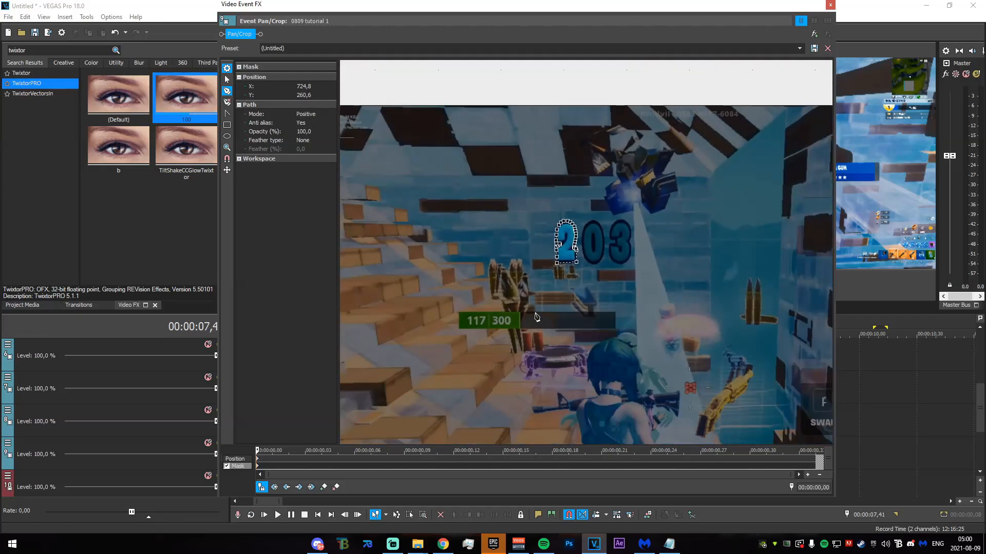
pyautogui.scroll(6, 536, 317)
pyautogui.click(602, 296)
pyautogui.click(576, 252)
pyautogui.click(571, 222)
pyautogui.click(572, 190)
pyautogui.click(576, 162)
pyautogui.click(585, 144)
pyautogui.click(599, 135)
pyautogui.click(618, 133)
pyautogui.click(647, 166)
pyautogui.click(650, 180)
pyautogui.click(653, 197)
pyautogui.click(653, 212)
pyautogui.click(653, 232)
pyautogui.click(653, 244)
pyautogui.click(639, 283)
pyautogui.click(614, 299)
pyautogui.click(602, 297)
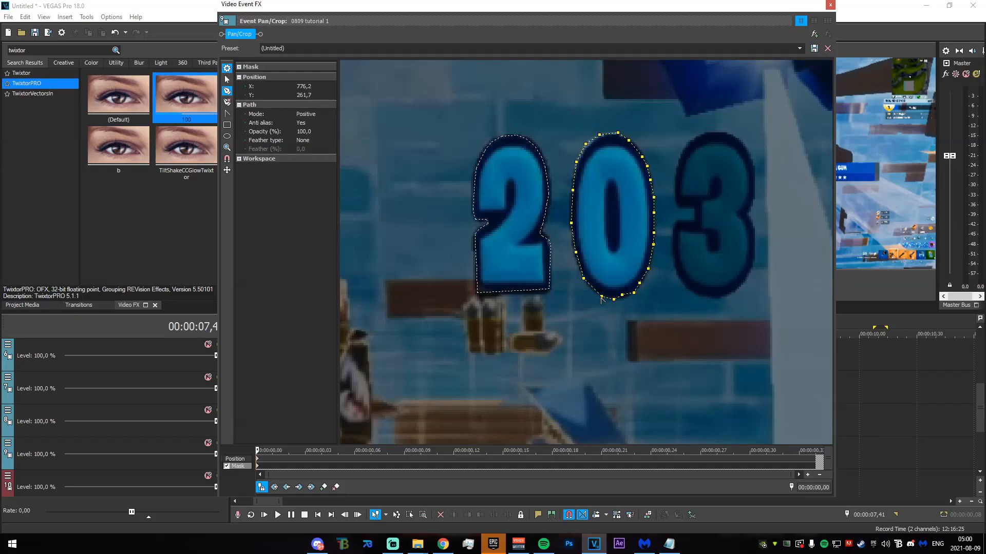
# Add a closed mask path around the digit 3 of the 203 damage number and close the Pan/Crop settings.
pyautogui.hotkey('ctrl', 'z')
pyautogui.click(742, 282)
pyautogui.hotkey('ctrl', 'z')
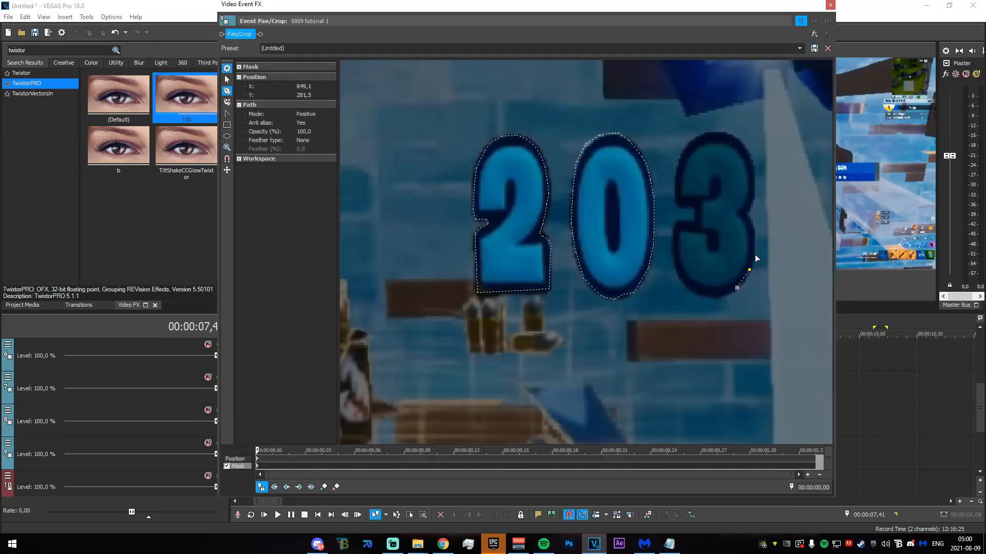
pyautogui.click(755, 255)
pyautogui.click(750, 203)
pyautogui.click(753, 184)
pyautogui.click(751, 163)
pyautogui.click(677, 167)
pyautogui.click(678, 187)
pyautogui.click(676, 199)
pyautogui.click(678, 204)
pyautogui.click(695, 203)
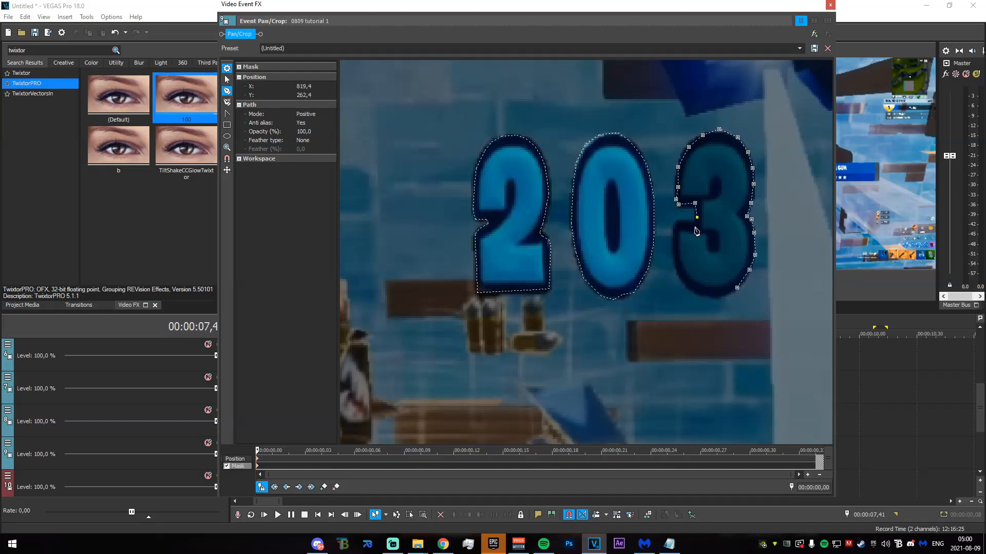
pyautogui.click(694, 225)
pyautogui.click(737, 288)
pyautogui.click(829, 4)
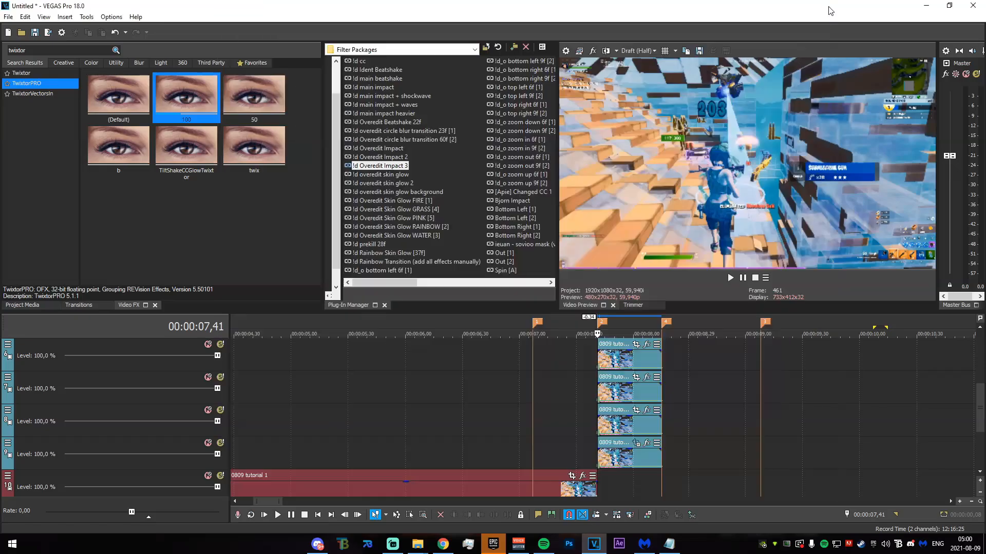
pyautogui.scroll(2, 685, 347)
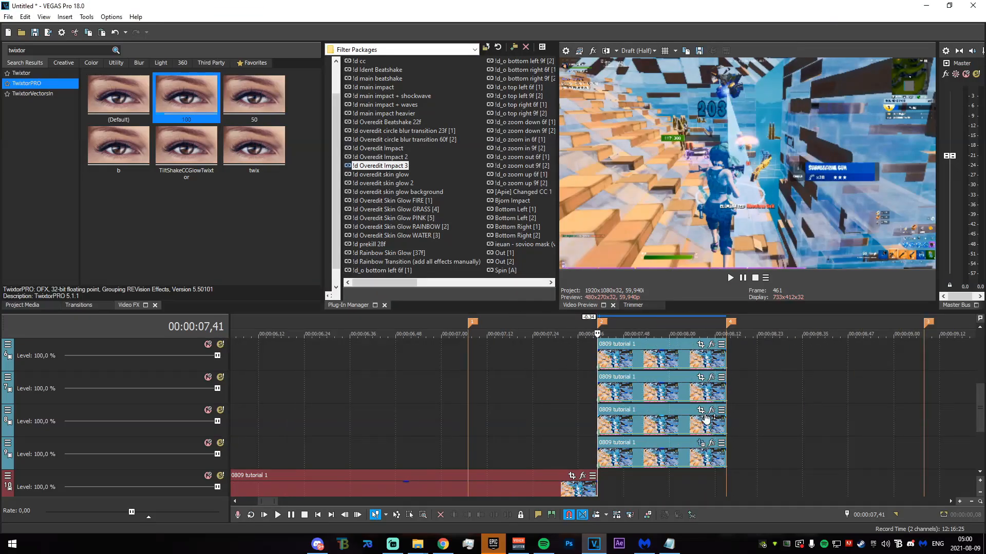
pyautogui.click(608, 419)
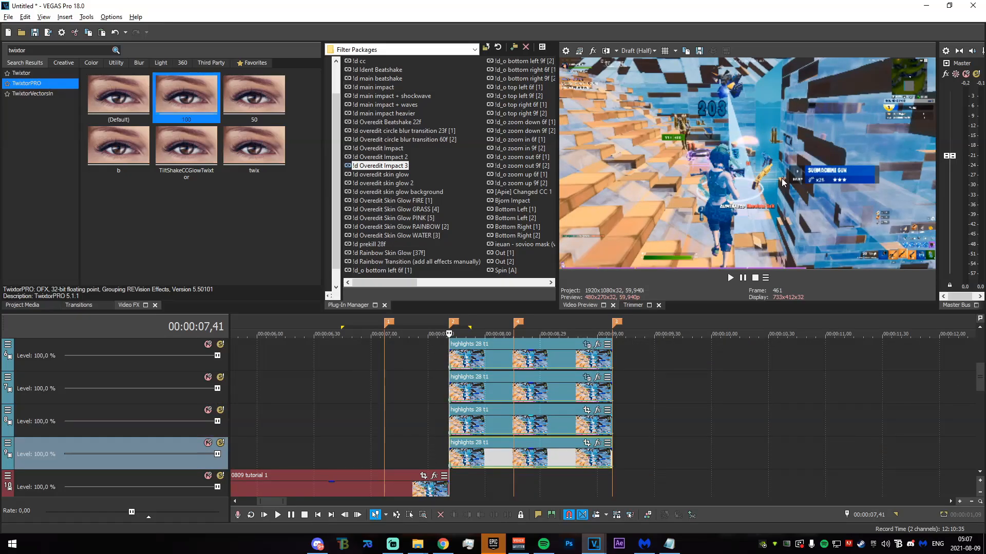
pyautogui.moveTo(980, 371)
pyautogui.mouseDown()
pyautogui.moveTo(981, 348)
pyautogui.moveTo(979, 382)
pyautogui.mouseUp()
pyautogui.scroll(-1, 796, 457)
pyautogui.scroll(3, 596, 442)
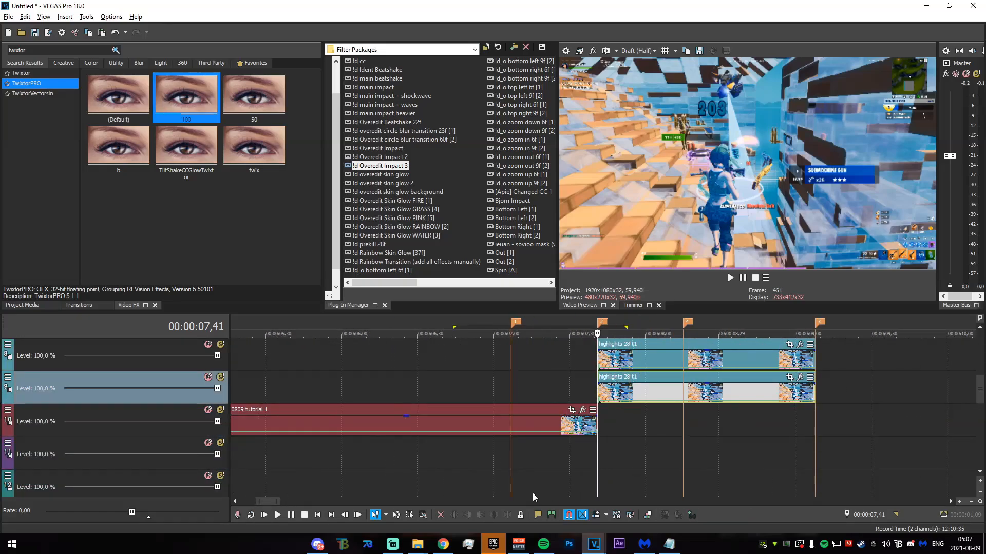
pyautogui.moveTo(470, 473); pyautogui.dragTo(679, 460)
pyautogui.click(682, 447)
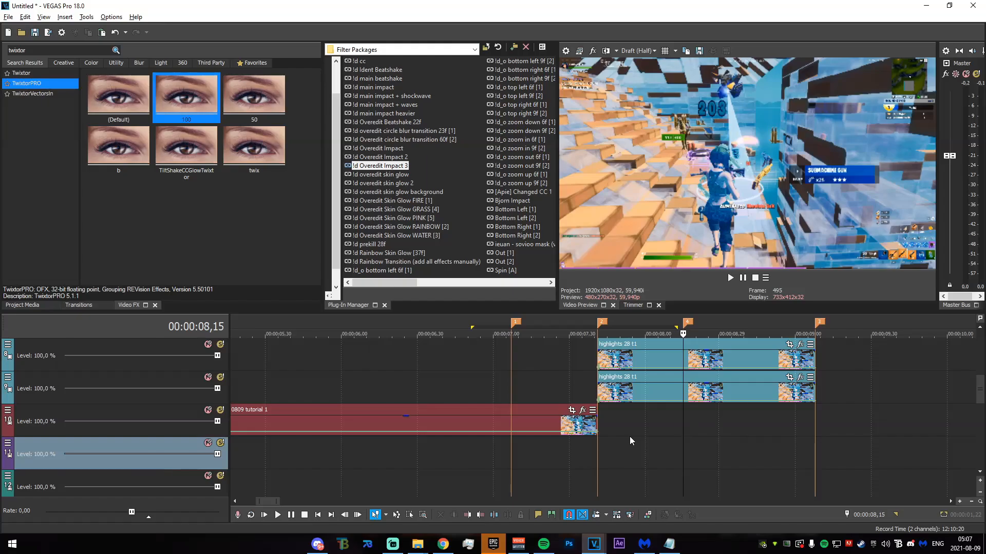
pyautogui.scroll(-2, 642, 446)
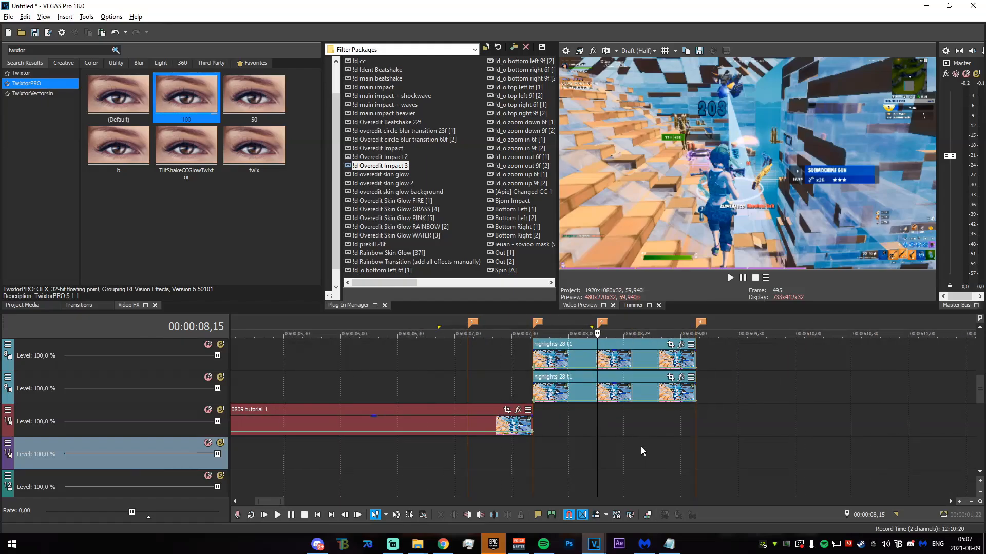
# Find the S_Tint effect and apply its default preset to the frozen background clip on track 8.
pyautogui.click(580, 355)
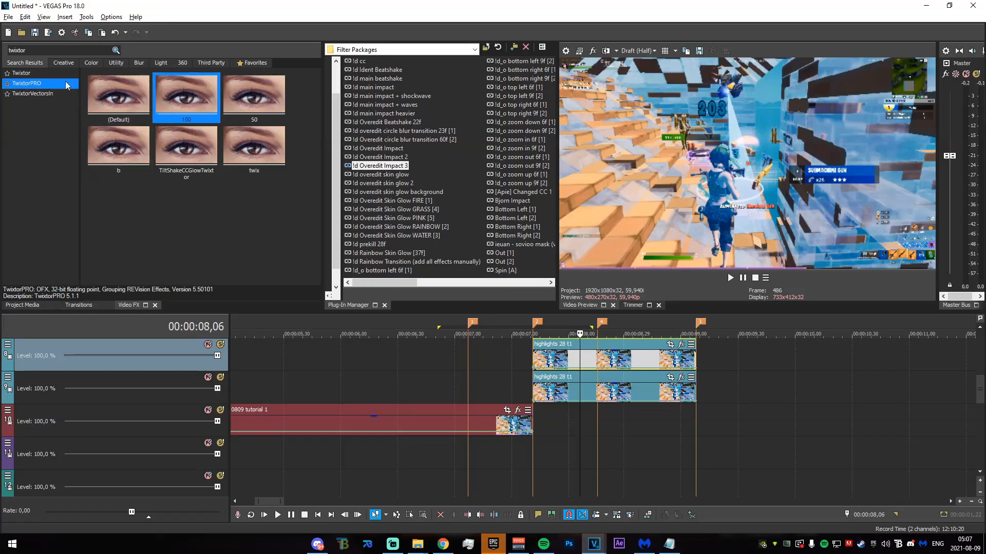
pyautogui.moveTo(44, 51); pyautogui.dragTo(2, 56)
pyautogui.write('tint')
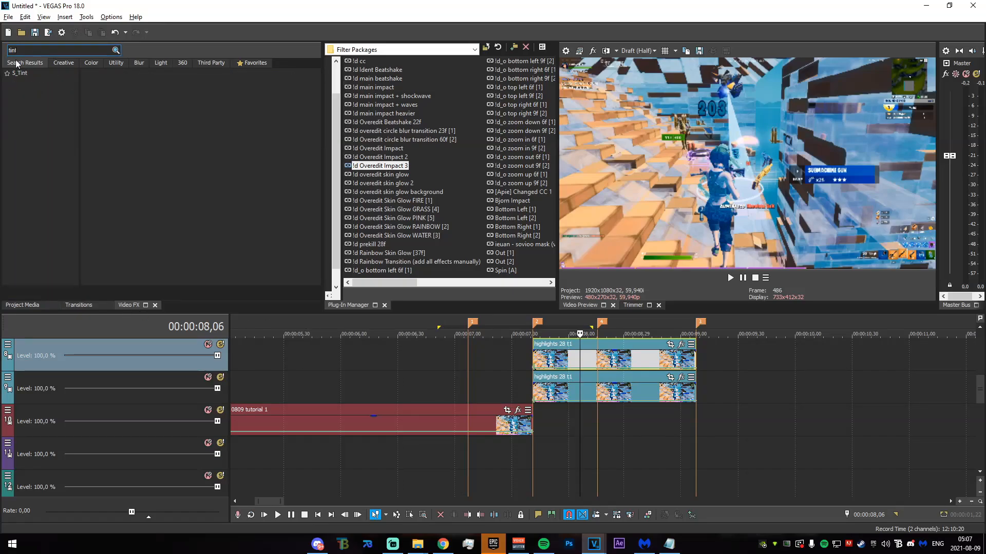
pyautogui.click(20, 73)
pyautogui.moveTo(118, 95); pyautogui.dragTo(607, 337)
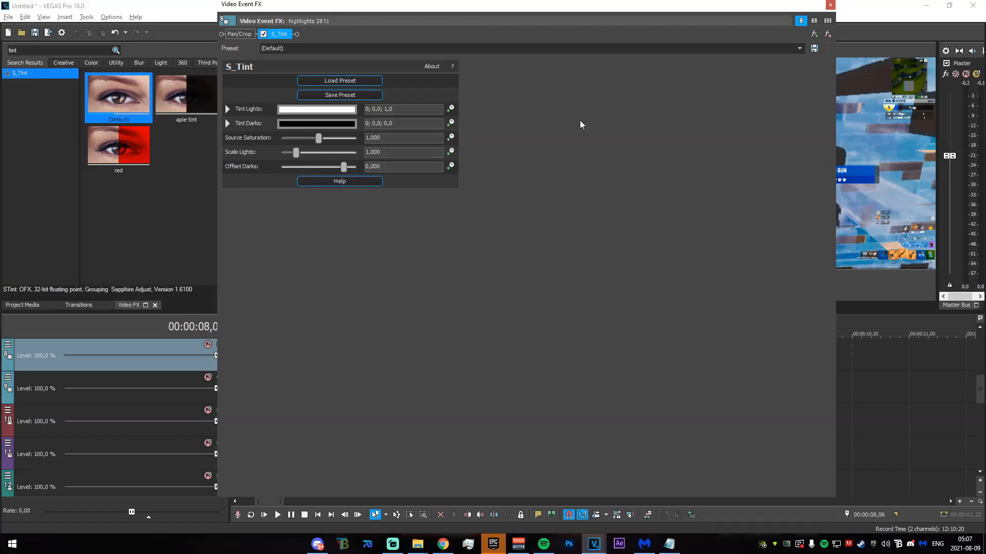
# Set the S_Tint Tint Lights colour to a dark grey-blue of about 213; 0.05; 0.2 and close the effect settings.
pyautogui.moveTo(838, 118); pyautogui.dragTo(465, 136)
pyautogui.click(260, 108)
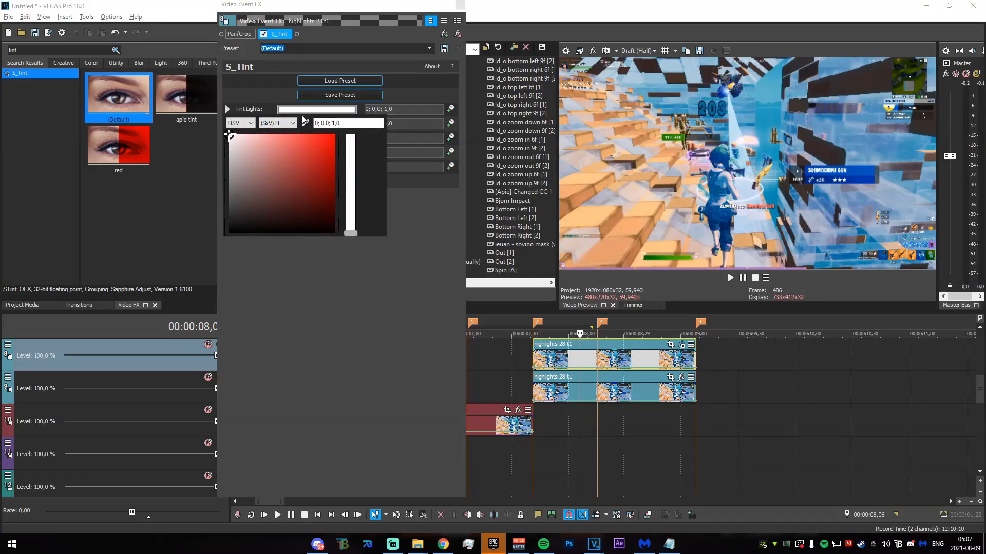
pyautogui.moveTo(351, 233); pyautogui.dragTo(351, 176)
pyautogui.moveTo(222, 139); pyautogui.dragTo(232, 212)
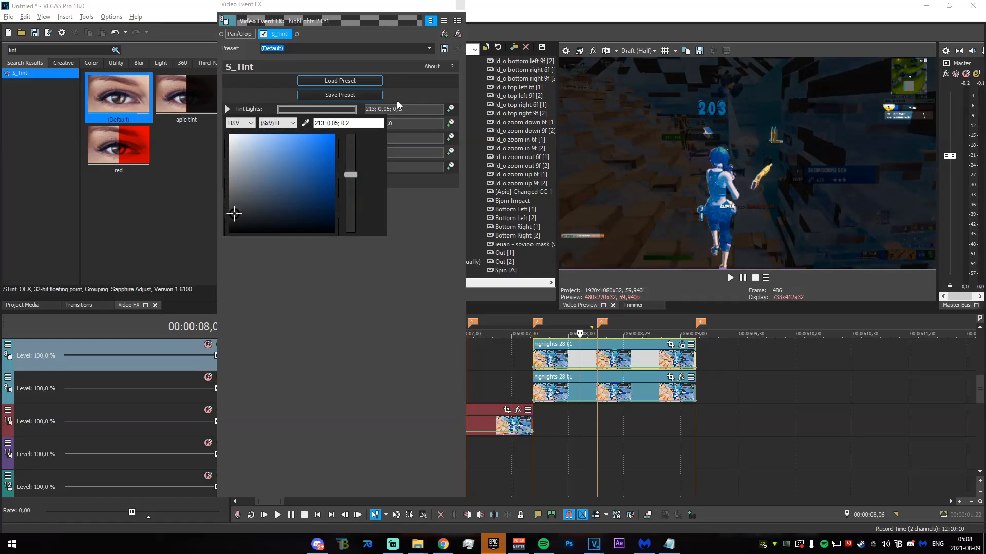
pyautogui.click(410, 117)
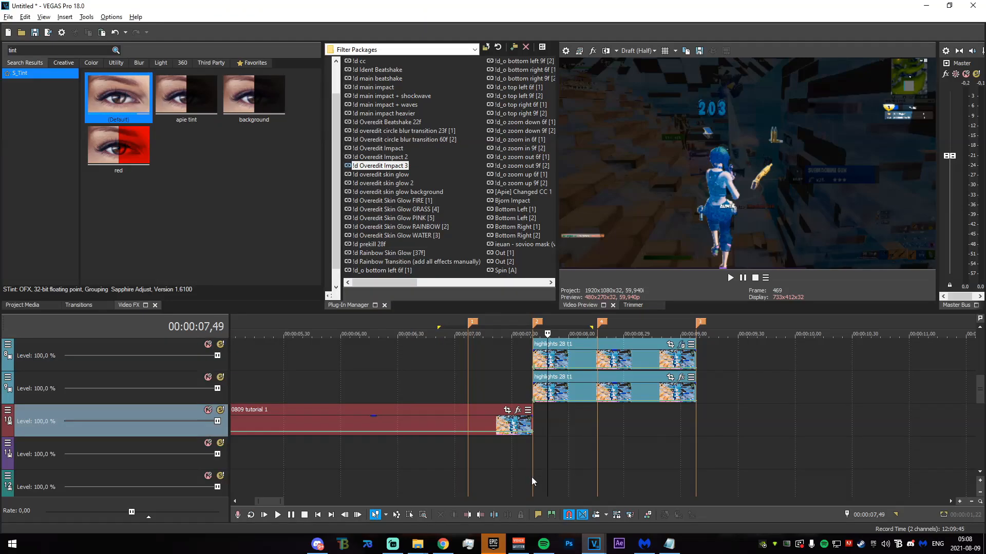
# Review the cut from the moving gameplay clip into the darkened freeze frame at marker 2.
pyautogui.moveTo(475, 488); pyautogui.dragTo(618, 488)
pyautogui.click(483, 488)
pyautogui.moveTo(428, 478); pyautogui.dragTo(543, 478)
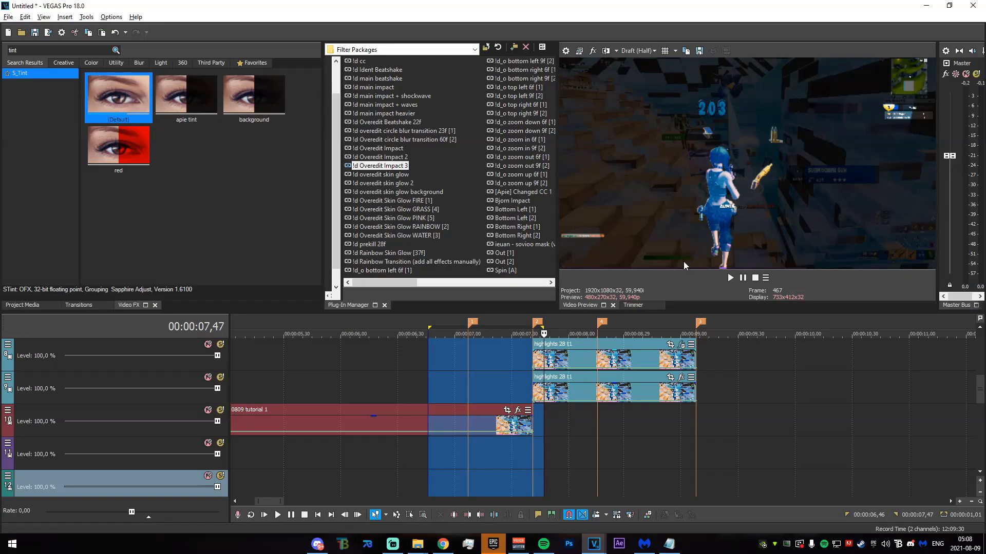
pyautogui.click(518, 474)
pyautogui.click(526, 476)
# Add two empty video tracks above all the others and insert a text event on track 2 just after marker 2.
pyautogui.moveTo(980, 389); pyautogui.dragTo(979, 344)
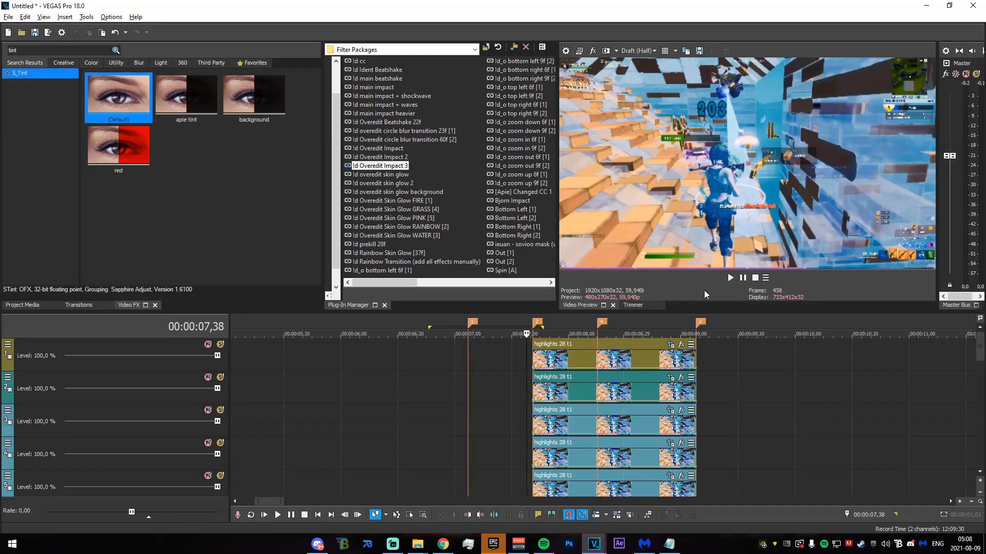
pyautogui.hotkey('ctrl', 'shift', 'q')
pyautogui.hotkey('ctrl', 'shift', 'q')
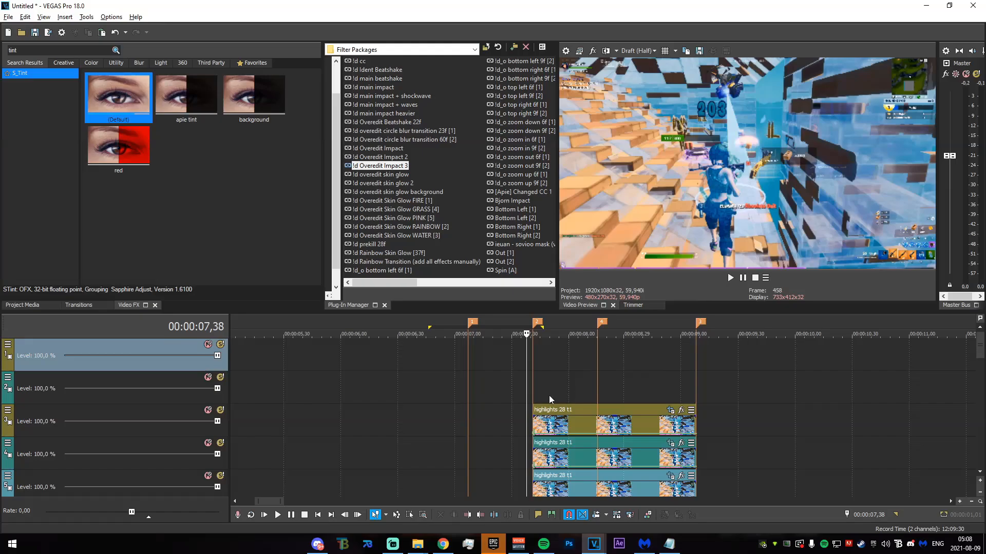
pyautogui.rightClick(538, 392)
pyautogui.click(584, 362)
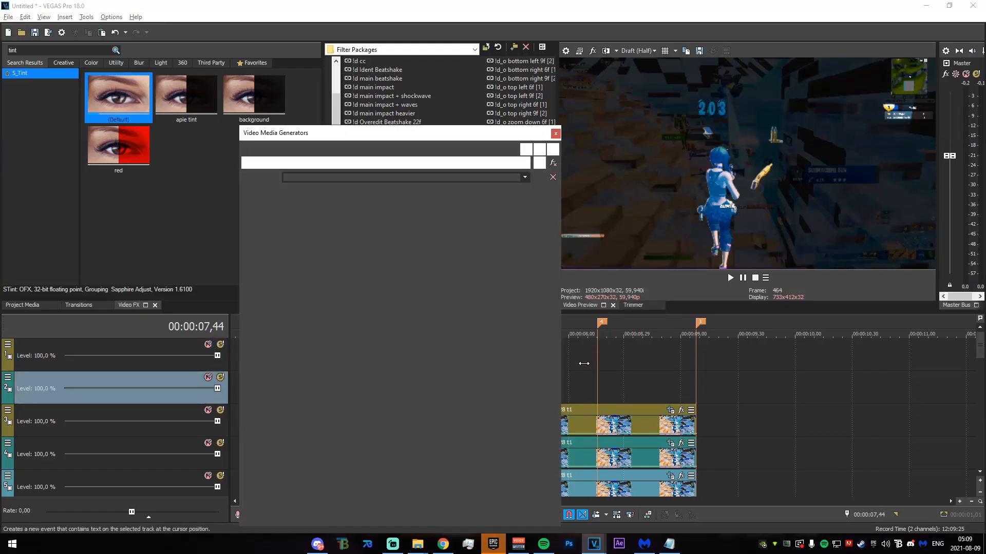
# Replace the title's sample text with "EDITED BY".
pyautogui.click(371, 255)
pyautogui.press('BackSpace')
pyautogui.hotkey('ctrl', 'a')
pyautogui.press('BackSpace')
pyautogui.write('e')
pyautogui.press('BackSpace')
pyautogui.write('EDITED BY')
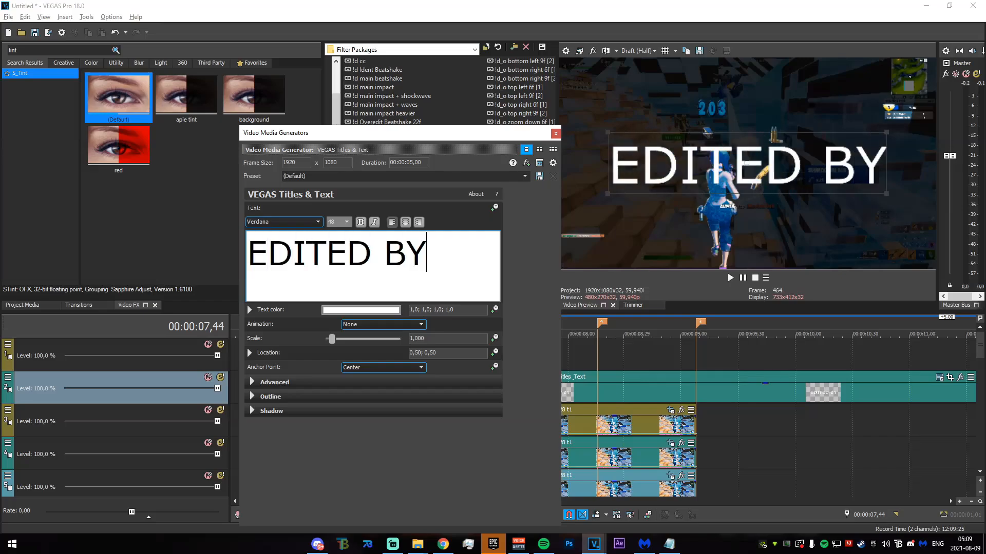
# Set the title's font to Burbank Big Cd Bd and shrink it to about 0.34 scale at location 0.47; 0.30.
pyautogui.hotkey('ctrl', 'a')
pyautogui.click(317, 222)
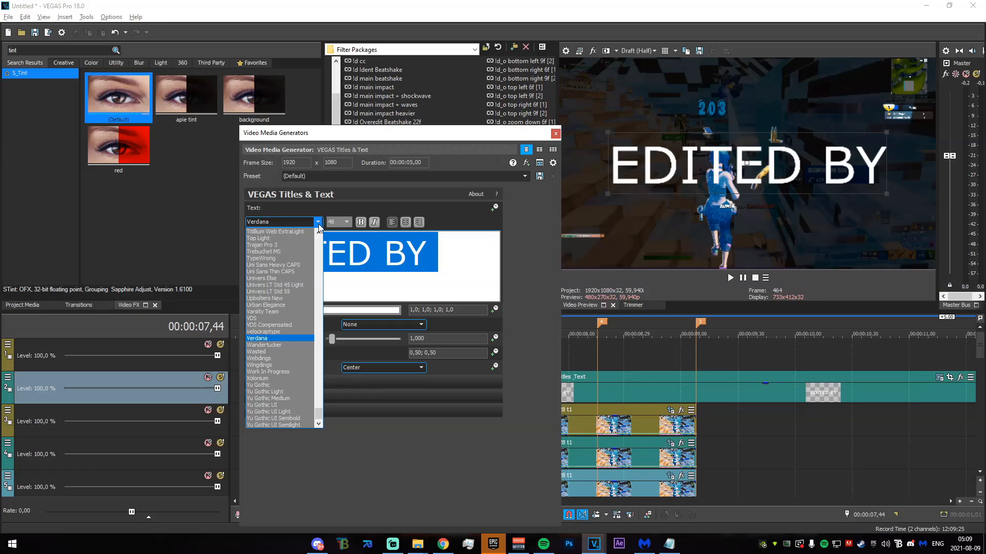
pyautogui.press('b')
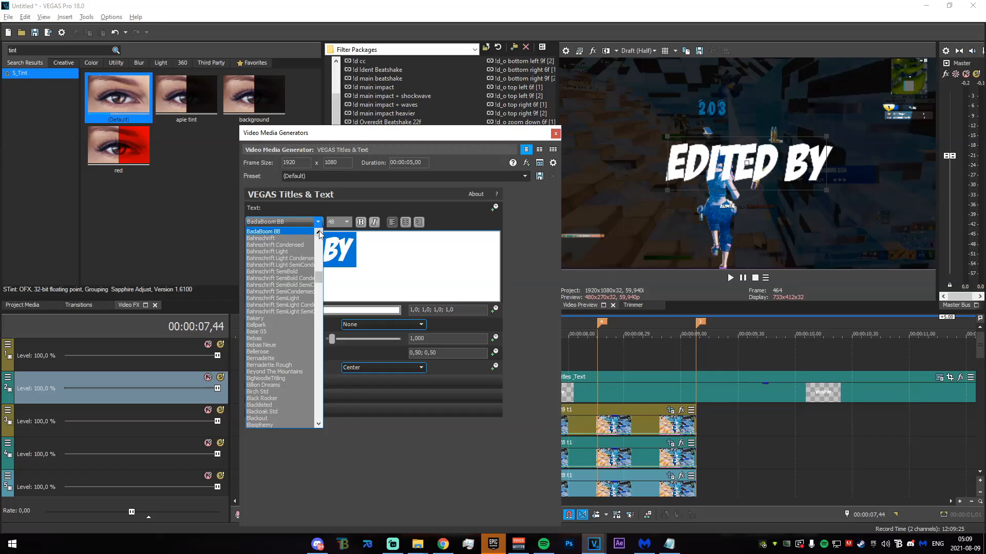
pyautogui.scroll(-6, 296, 371)
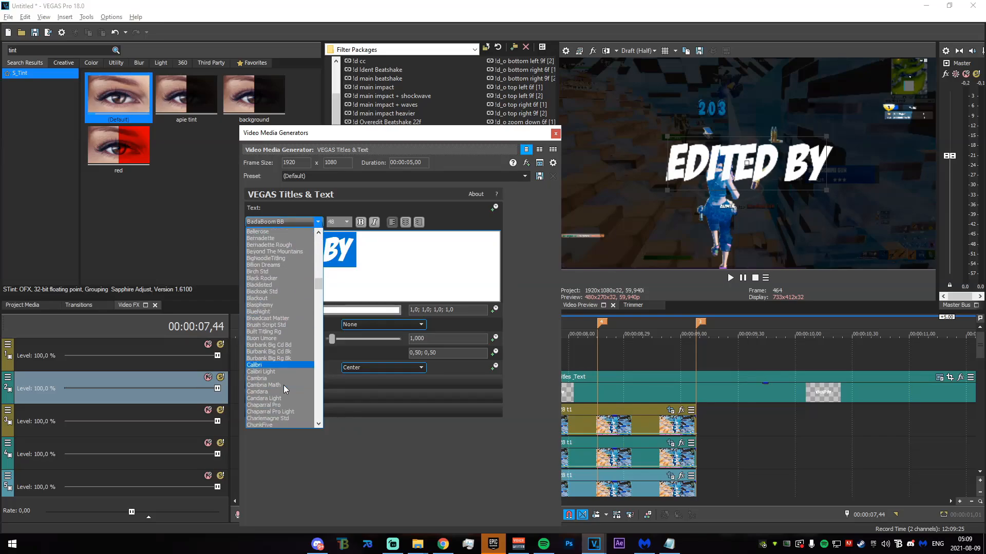
pyautogui.click(293, 346)
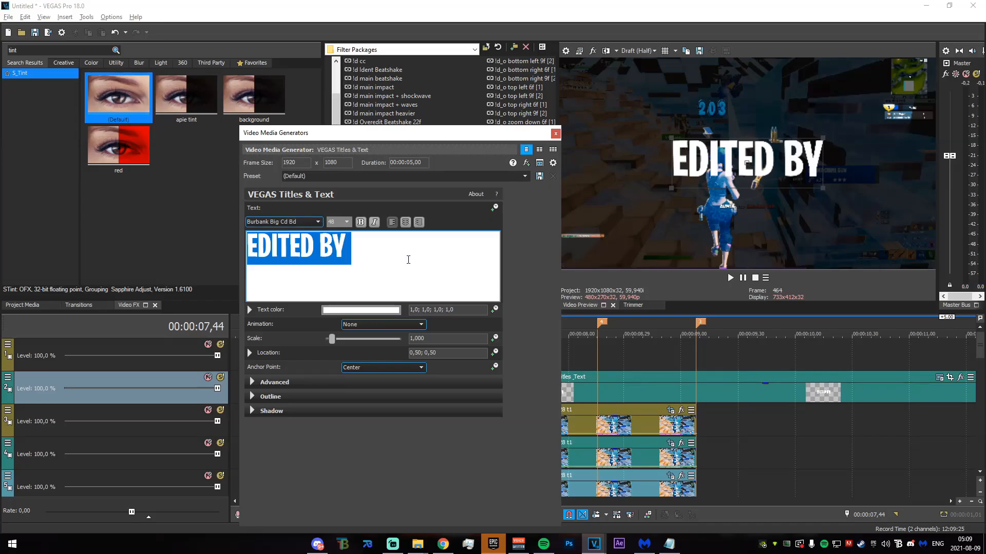
pyautogui.moveTo(671, 137); pyautogui.dragTo(717, 202)
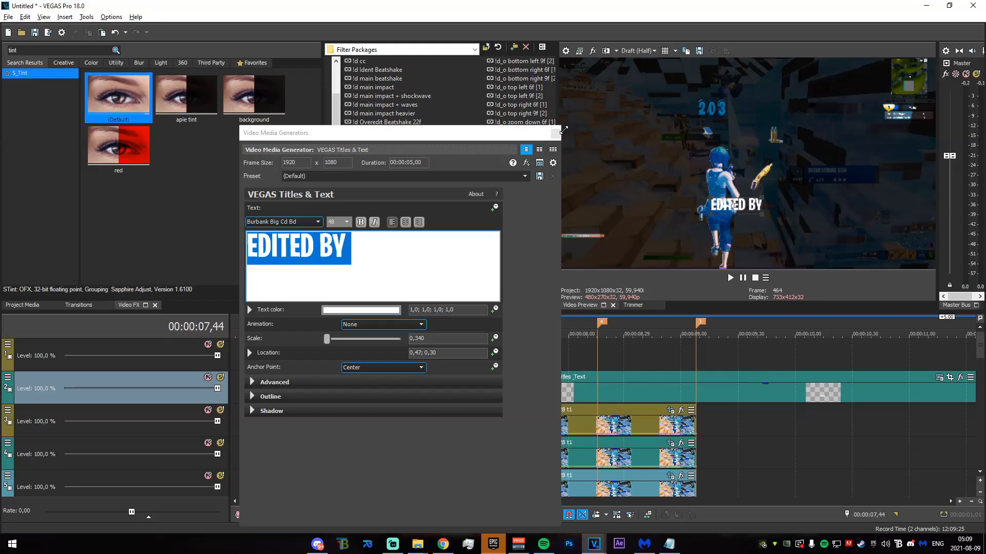
pyautogui.click(555, 134)
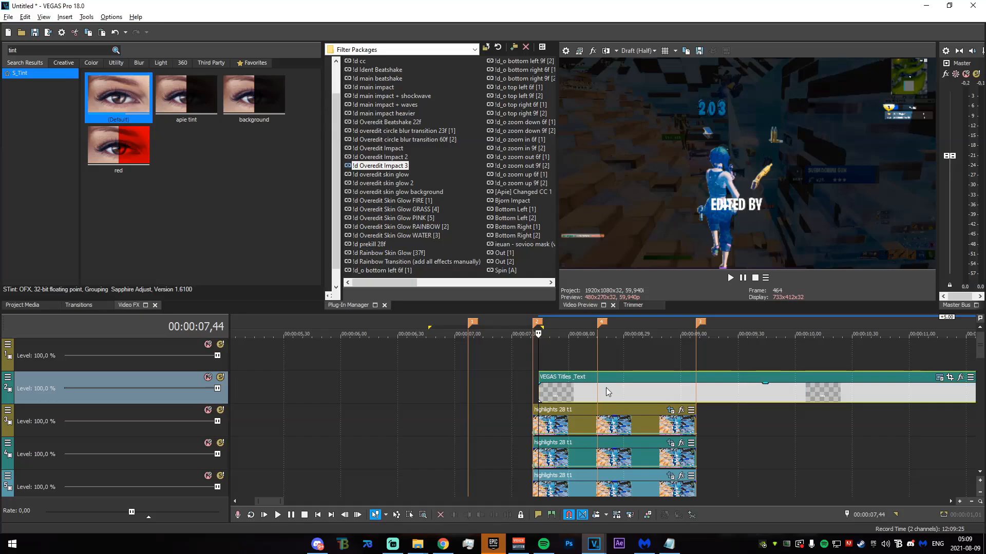
# Trim the title event to the length of the frozen clips, splitting it at their end and deleting the excess.
pyautogui.click(698, 393)
pyautogui.press('s')
pyautogui.click(709, 394)
pyautogui.press('Delete')
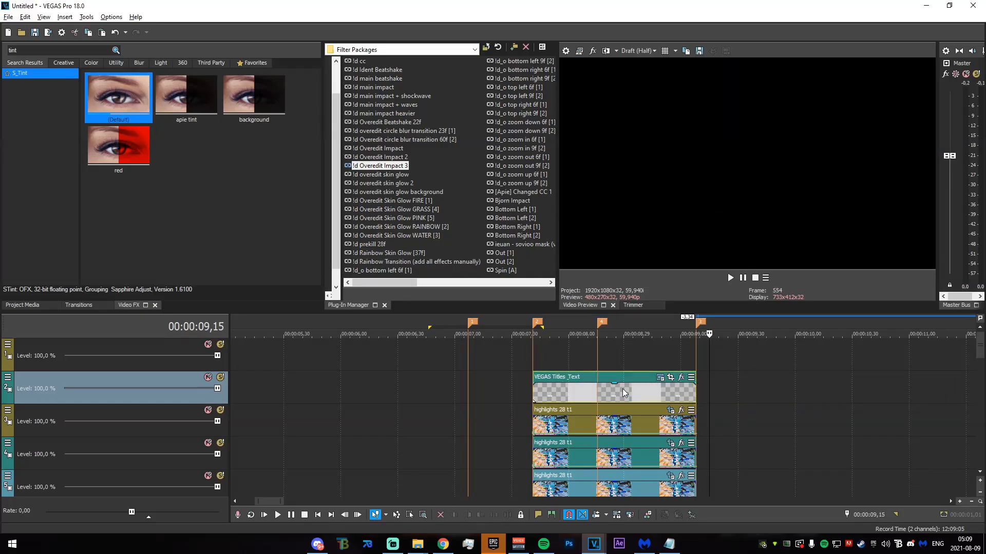
# Duplicate the title event onto track 1 and replace the copy's text with the editor's name.
pyautogui.click(622, 389)
pyautogui.moveTo(618, 390); pyautogui.dragTo(618, 365)
pyautogui.click(563, 227)
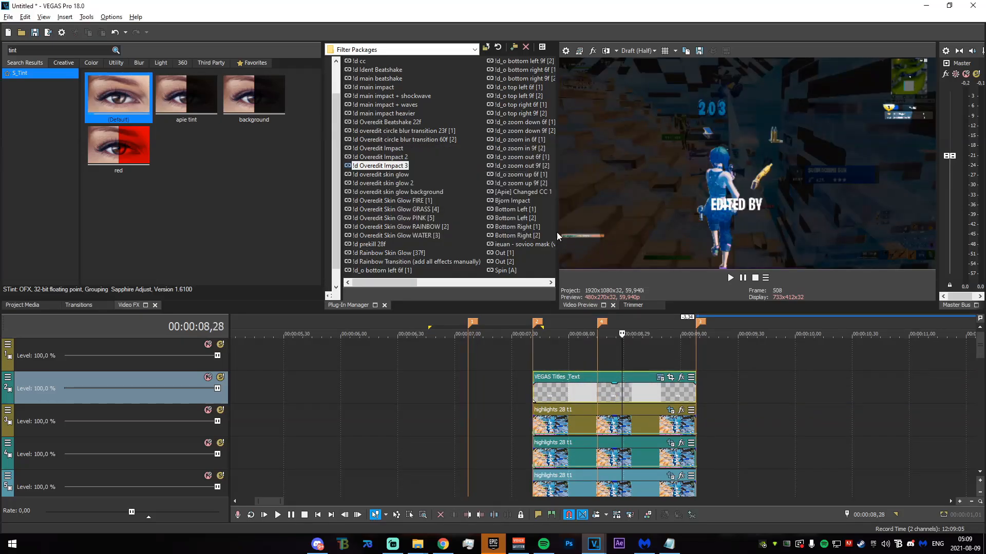
pyautogui.click(660, 345)
pyautogui.write('DIGNAL')
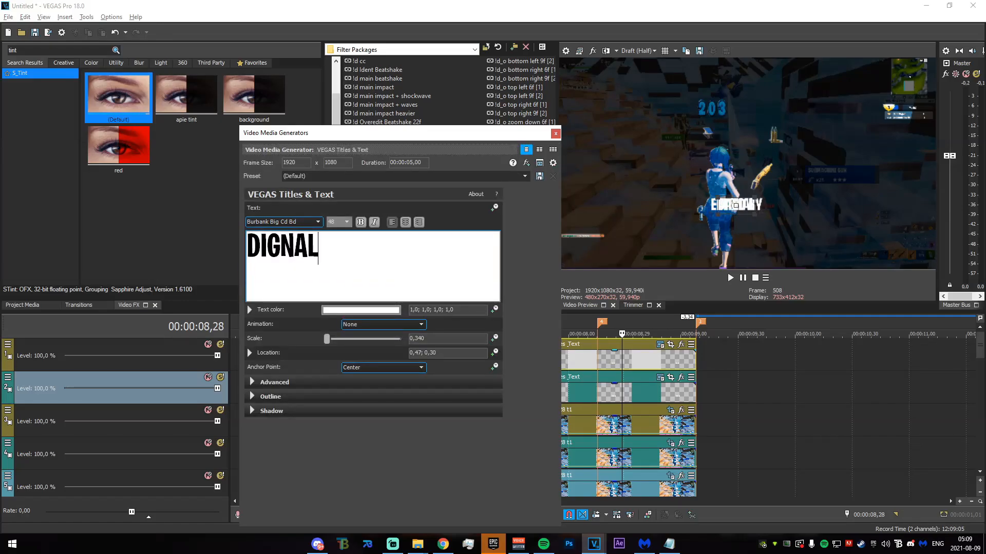
# Colour the name title pure red and place it directly beside "EDITED BY", at about 0.60; 0.30.
pyautogui.hotkey('ctrl', 'a')
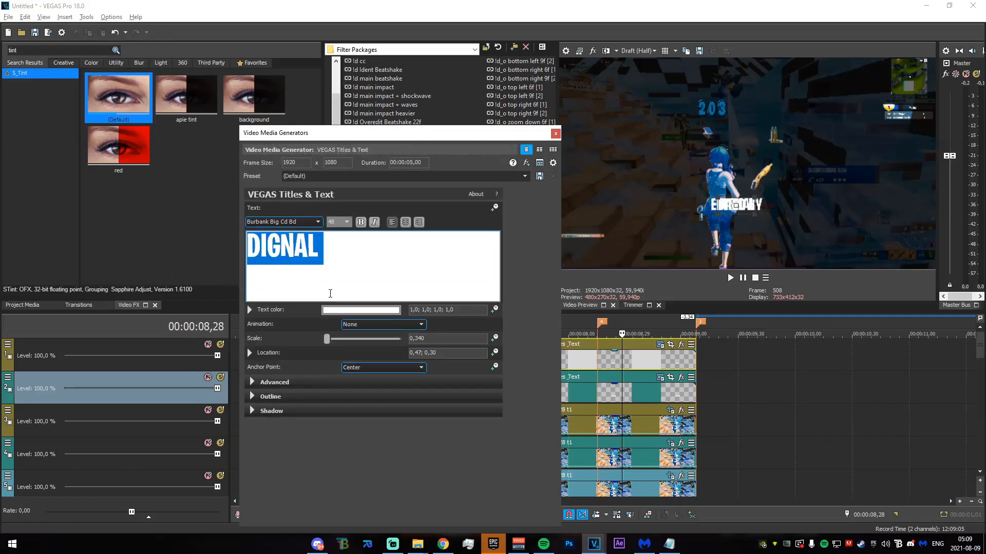
pyautogui.click(341, 310)
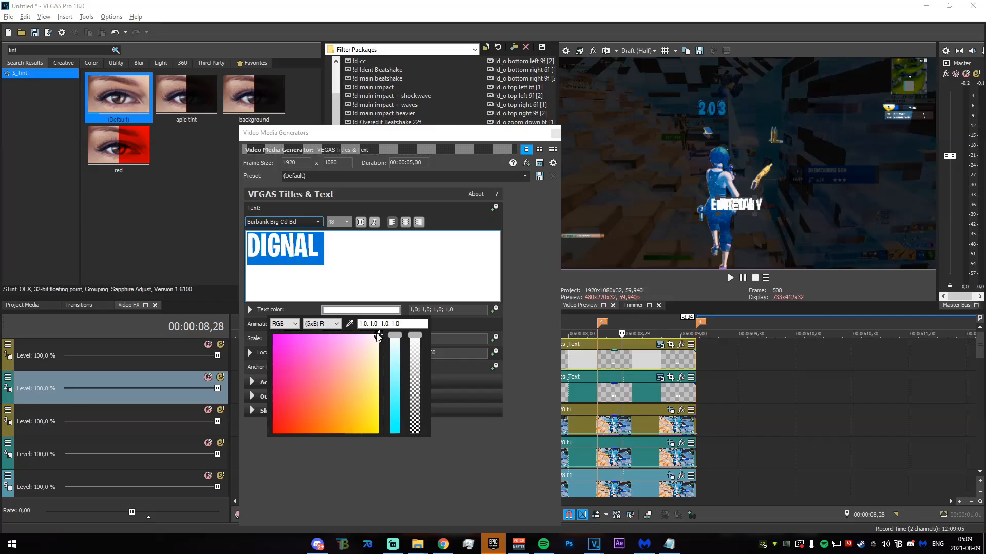
pyautogui.click(273, 432)
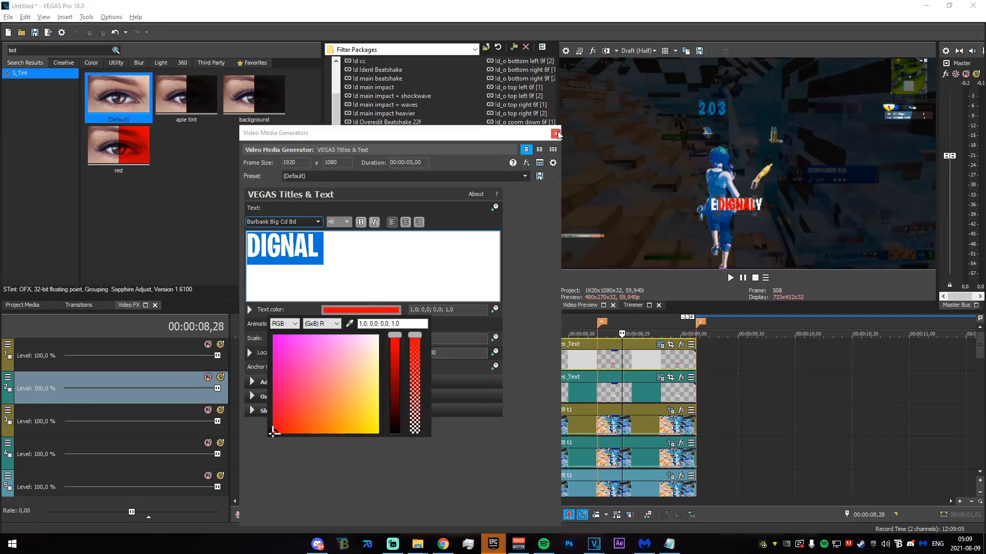
pyautogui.moveTo(741, 204); pyautogui.dragTo(786, 204)
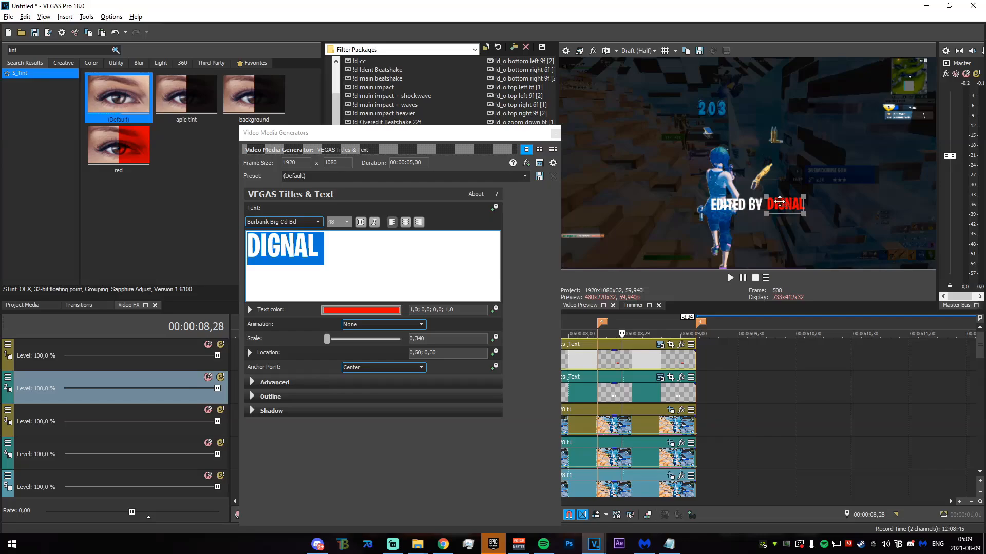
pyautogui.click(556, 133)
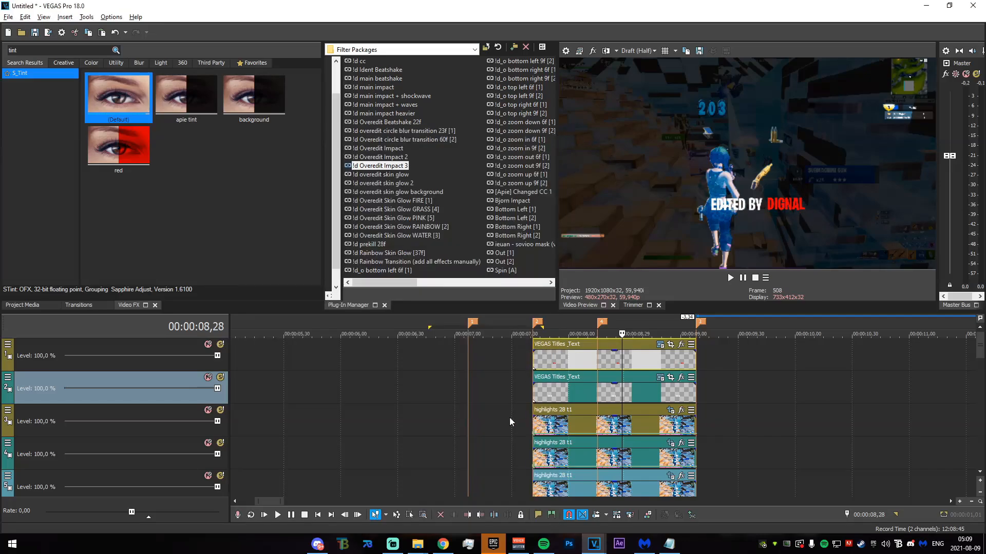
pyautogui.click(660, 345)
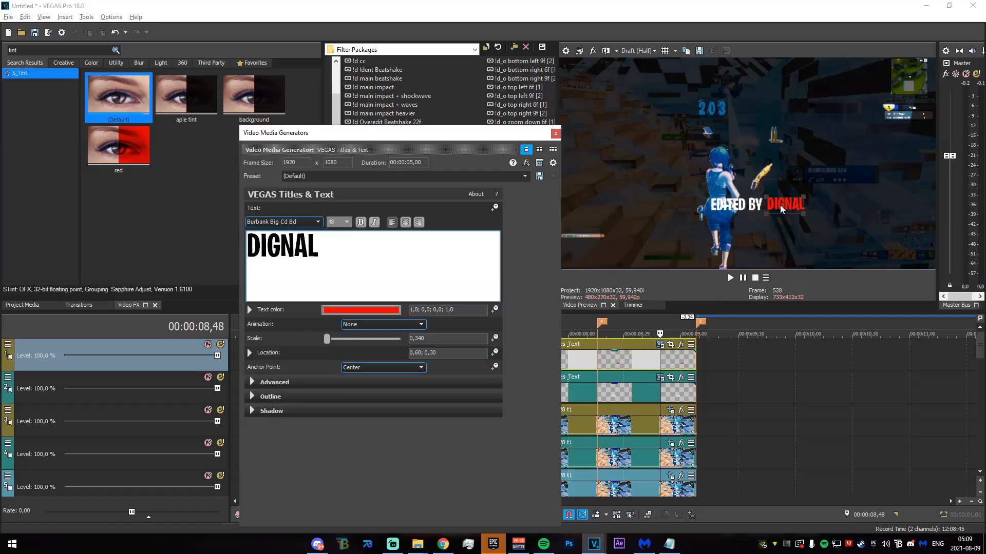
pyautogui.click(555, 133)
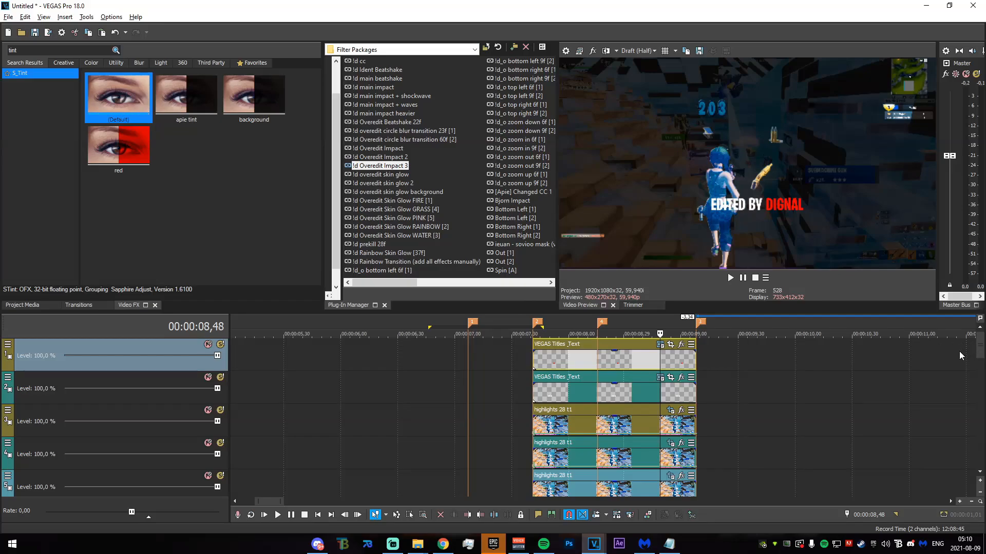
# Review the stack of frozen clips and examine the S_Tint settings on the track 10 clip.
pyautogui.moveTo(378, 405); pyautogui.dragTo(458, 414)
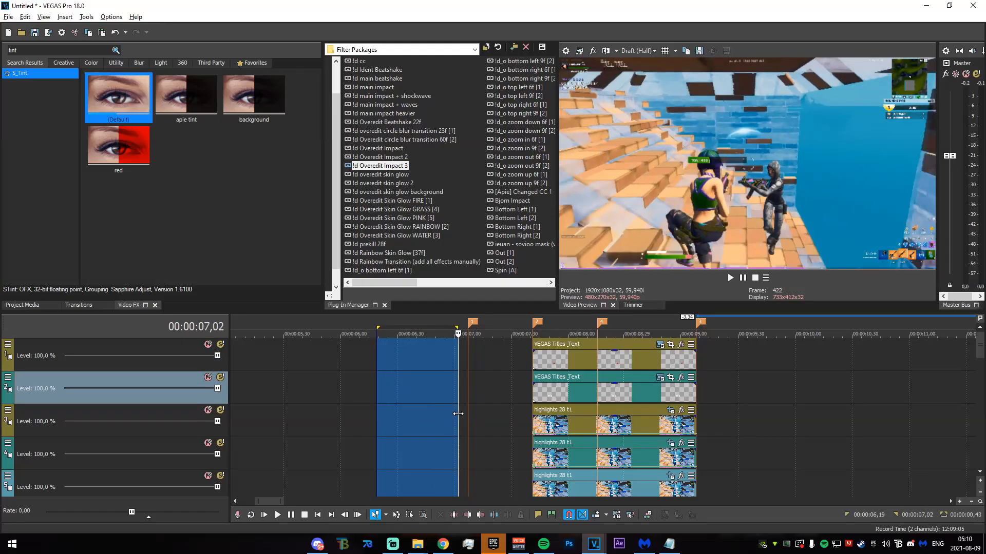
pyautogui.moveTo(417, 441); pyautogui.dragTo(530, 425)
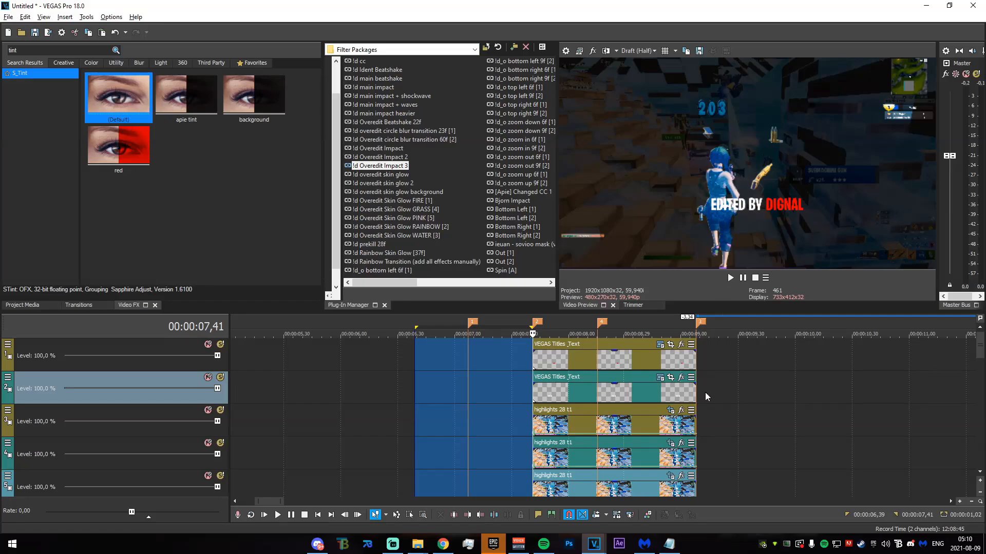
pyautogui.moveTo(979, 349); pyautogui.dragTo(970, 390)
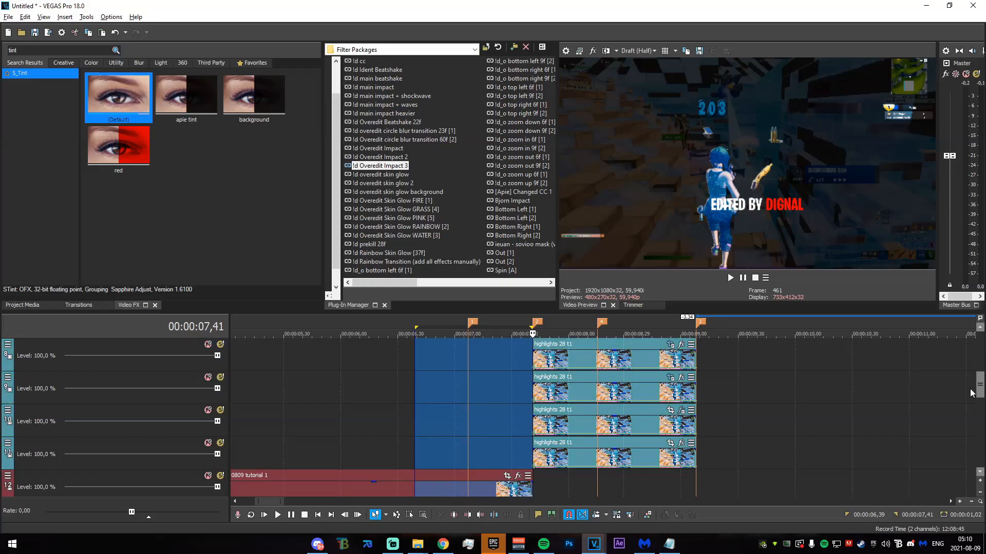
pyautogui.click(680, 410)
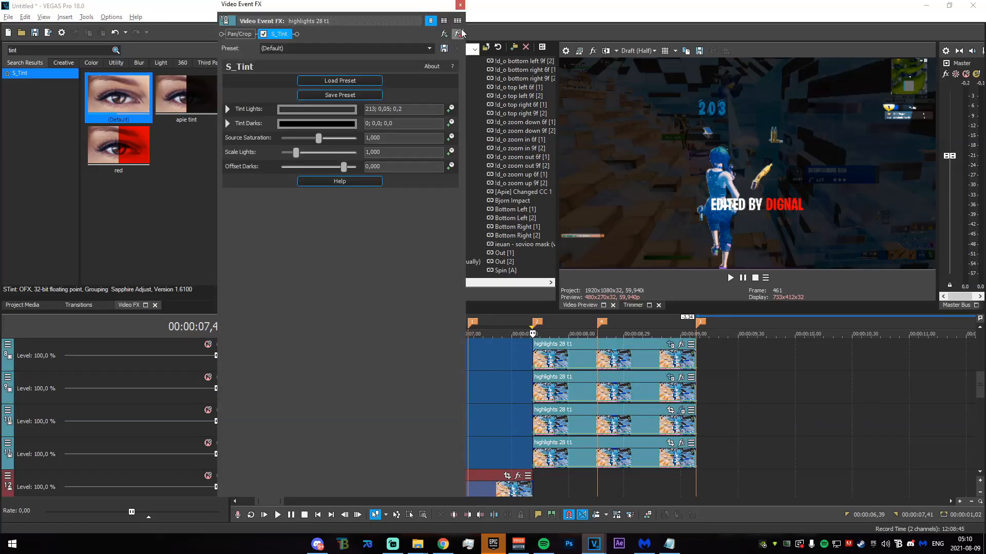
pyautogui.click(460, 5)
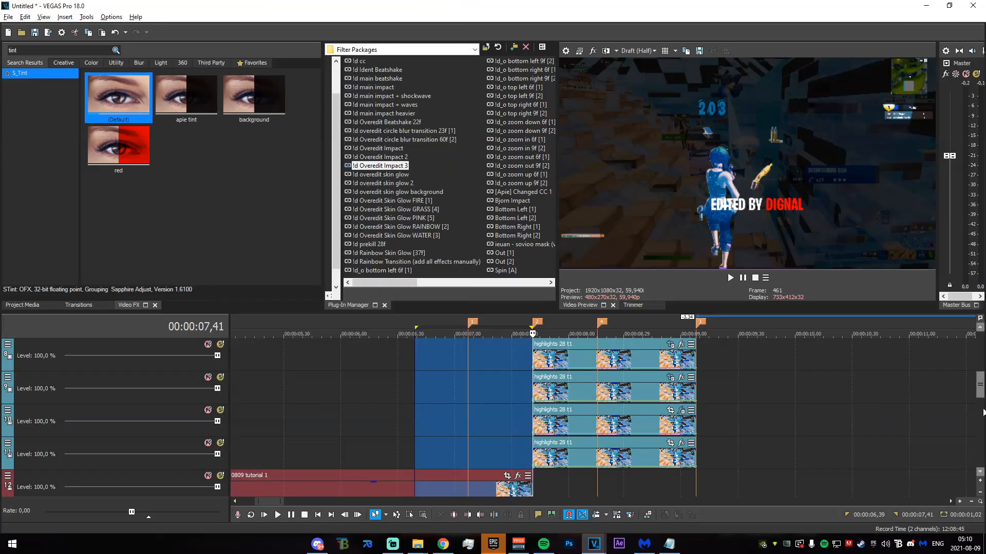
pyautogui.click(659, 399)
pyautogui.moveTo(979, 385); pyautogui.dragTo(982, 340)
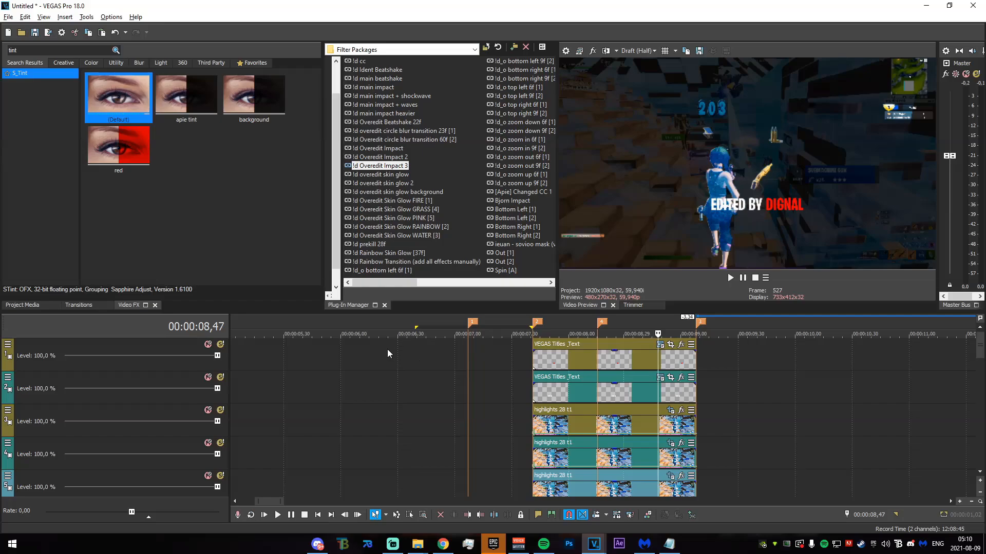
# Find the S_DropShadow effect and apply its "paper" preset to both title events on tracks 1 and 2.
pyautogui.click(590, 398)
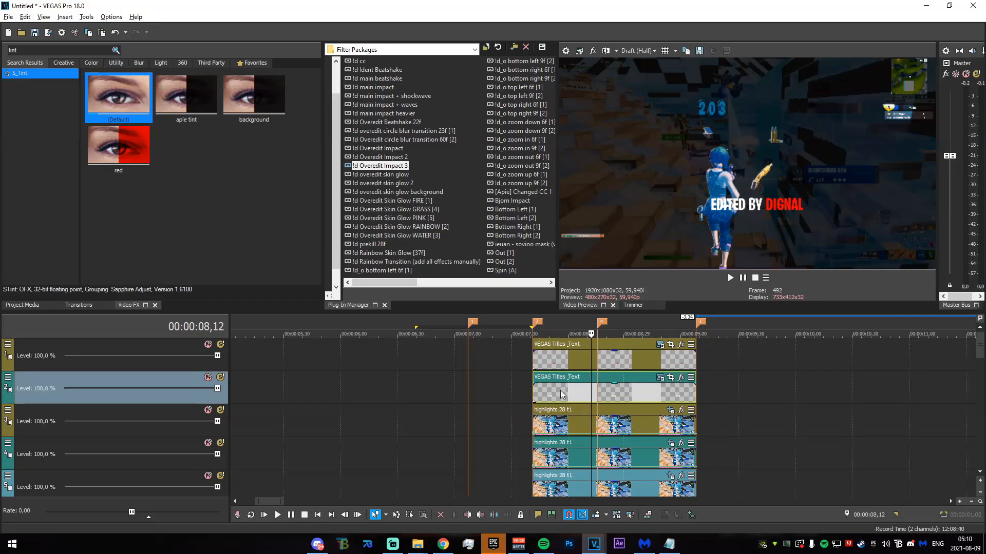
pyautogui.doubleClick(13, 50)
pyautogui.write('dropsha')
pyautogui.click(9, 73)
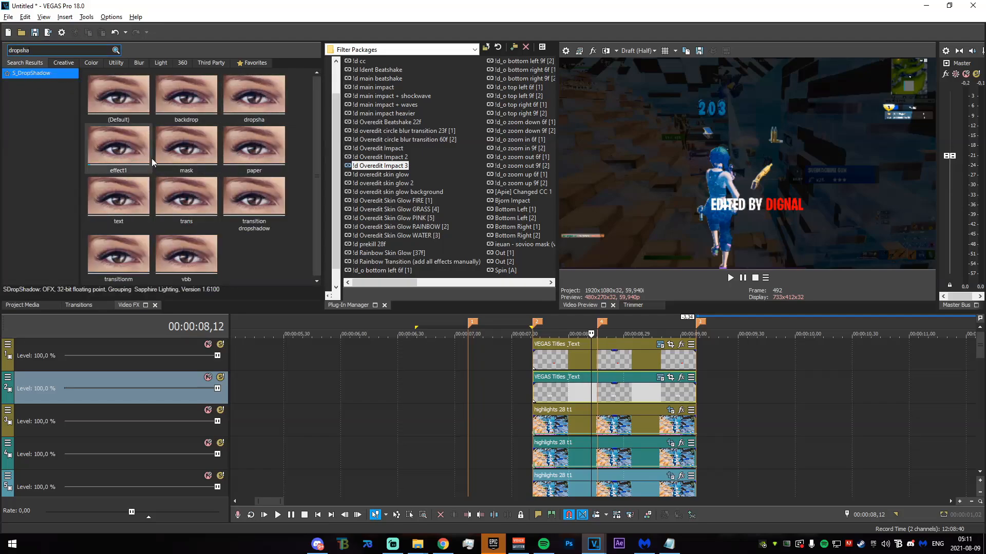
pyautogui.moveTo(254, 149); pyautogui.dragTo(661, 359)
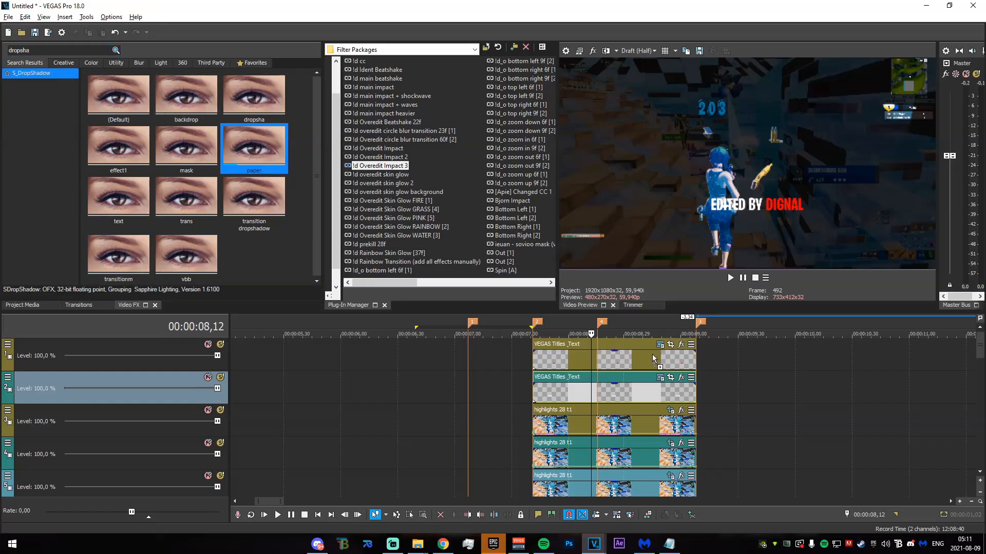
pyautogui.click(460, 4)
pyautogui.moveTo(267, 147); pyautogui.dragTo(633, 396)
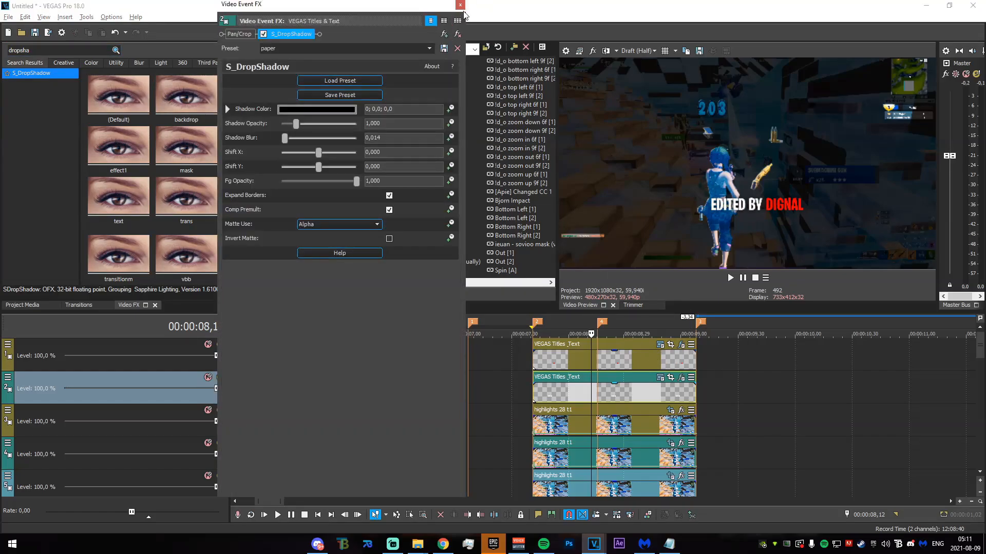
pyautogui.click(460, 6)
pyautogui.moveTo(269, 154); pyautogui.dragTo(658, 426)
pyautogui.click(459, 5)
pyautogui.hotkey('ctrl', 'z')
# Add the "paper" drop shadow to the track 3 clip, lower Shadow Opacity to 0.272 and save it as preset "background 2".
pyautogui.moveTo(267, 159); pyautogui.dragTo(623, 417)
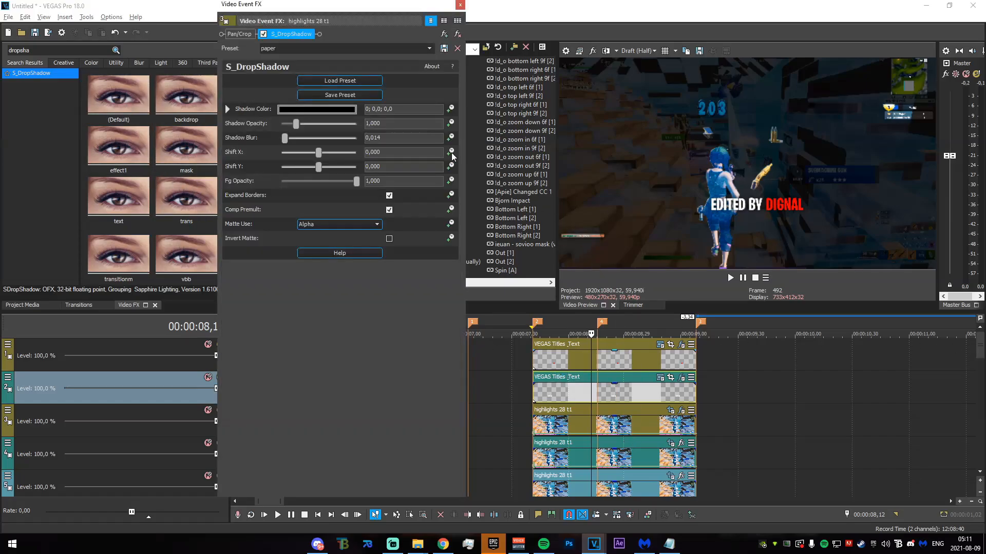
pyautogui.moveTo(293, 129); pyautogui.dragTo(288, 129)
pyautogui.click(350, 47)
pyautogui.click(445, 48)
pyautogui.click(460, 4)
# Find the S_DropShadow "background 2" preset among the video effects and apply it to the frozen clip on track 4.
pyautogui.click(56, 51)
pyautogui.press('BackSpace')
pyautogui.press('BackSpace')
pyautogui.press('BackSpace')
pyautogui.click(45, 85)
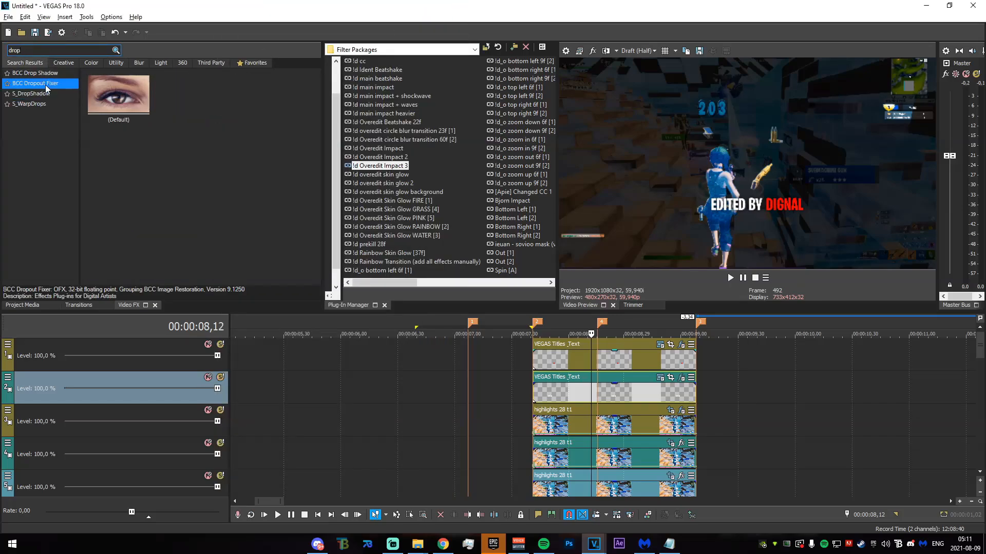
pyautogui.click(45, 93)
pyautogui.click(255, 103)
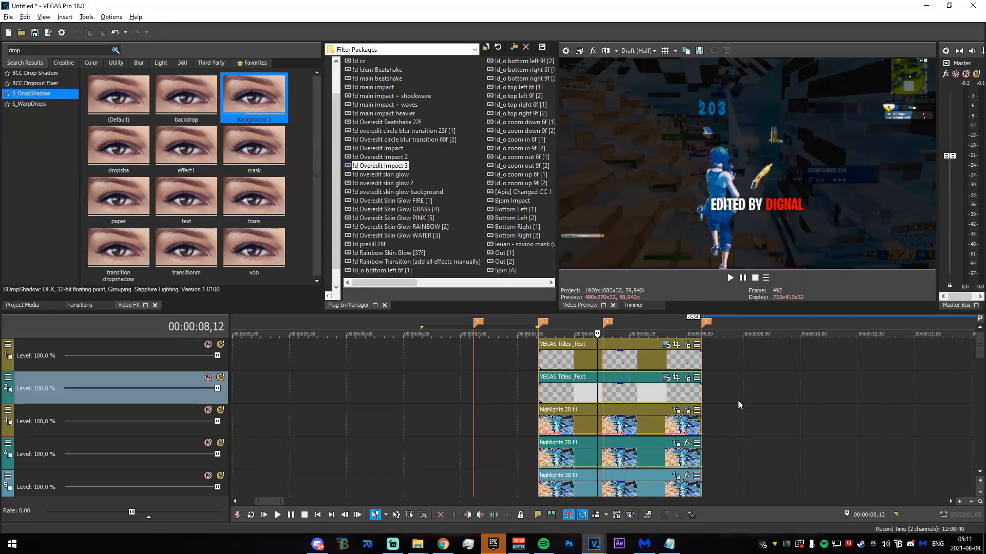
pyautogui.scroll(1, 737, 401)
pyautogui.moveTo(980, 351); pyautogui.dragTo(979, 361)
pyautogui.moveTo(280, 96); pyautogui.dragTo(705, 388)
pyautogui.click(460, 4)
# Apply the "background 2" drop shadow preset to the frozen clips on tracks 5, 6 and 7.
pyautogui.moveTo(268, 98); pyautogui.dragTo(659, 346)
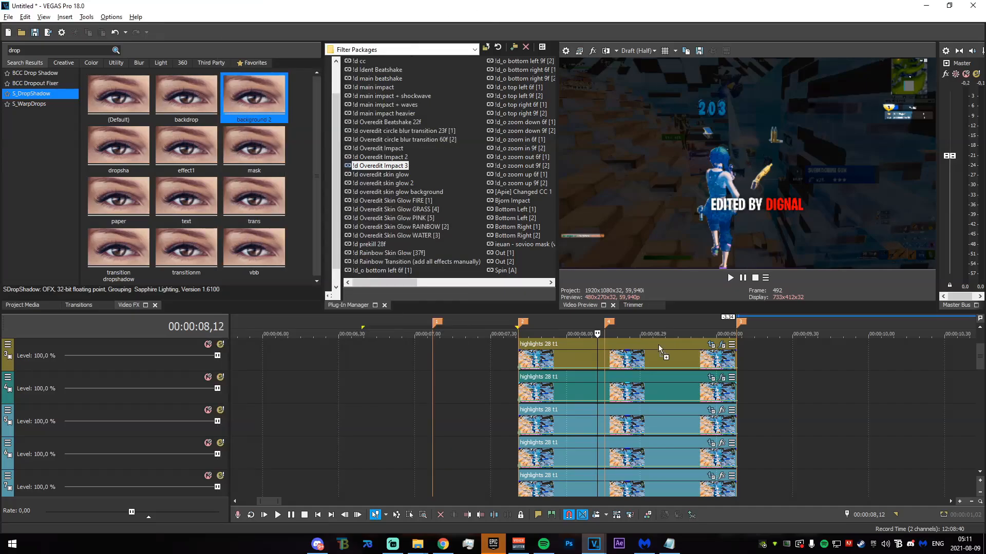
pyautogui.moveTo(703, 431); pyautogui.dragTo(703, 431)
pyautogui.click(460, 5)
pyautogui.moveTo(282, 108); pyautogui.dragTo(684, 458)
pyautogui.click(462, 7)
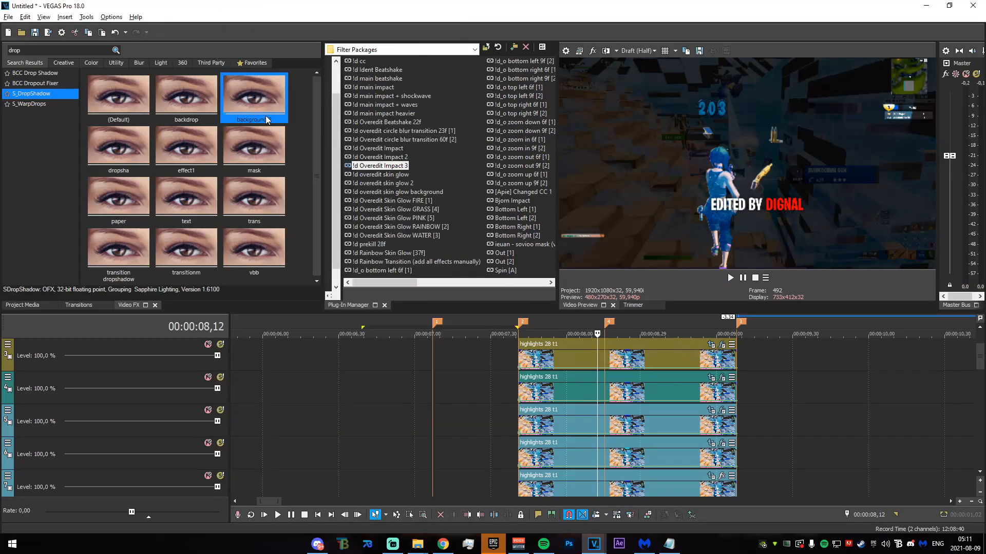
pyautogui.click(721, 475)
pyautogui.scroll(-4, 979, 363)
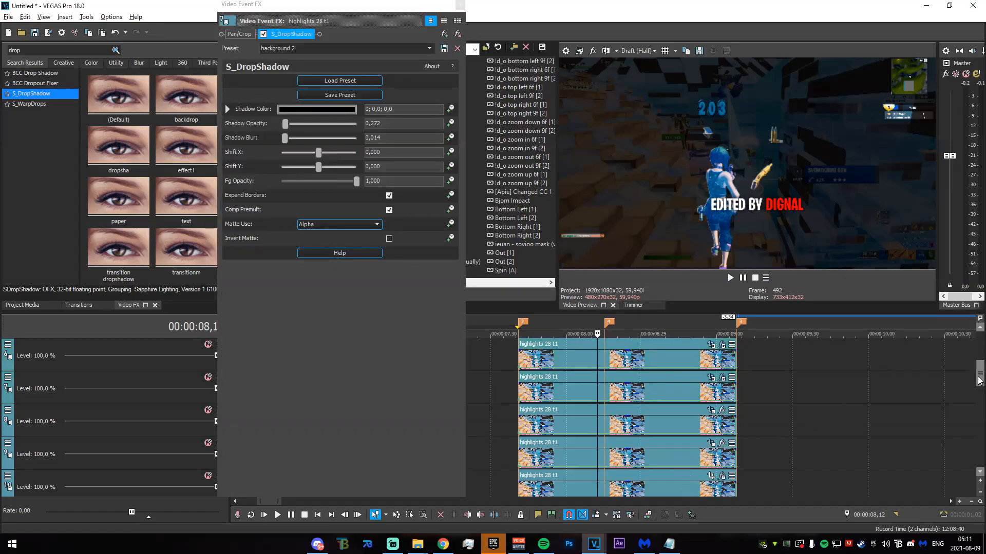
pyautogui.click(460, 4)
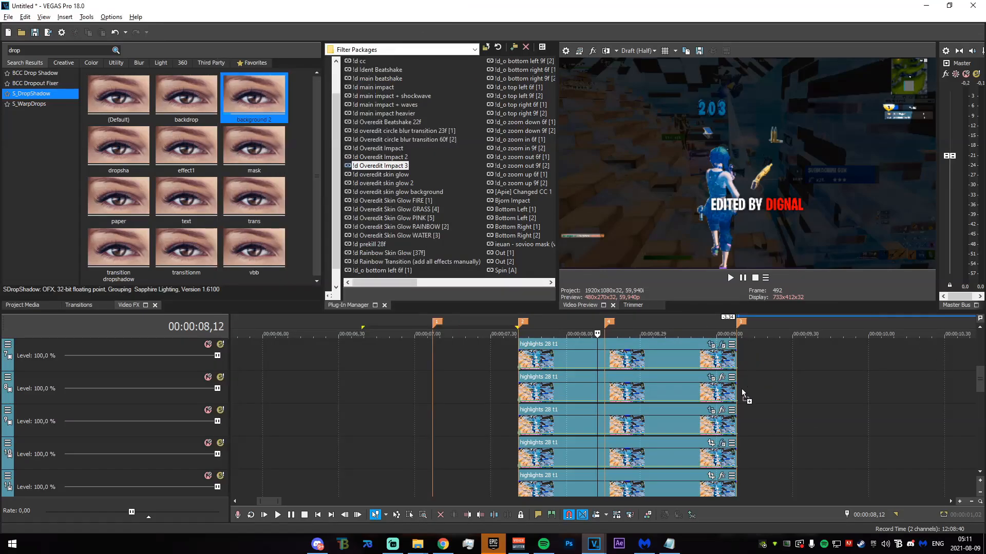
# Apply the "background 2" drop shadow preset to the frozen clips on tracks 8 and 9.
pyautogui.moveTo(714, 394); pyautogui.dragTo(714, 395)
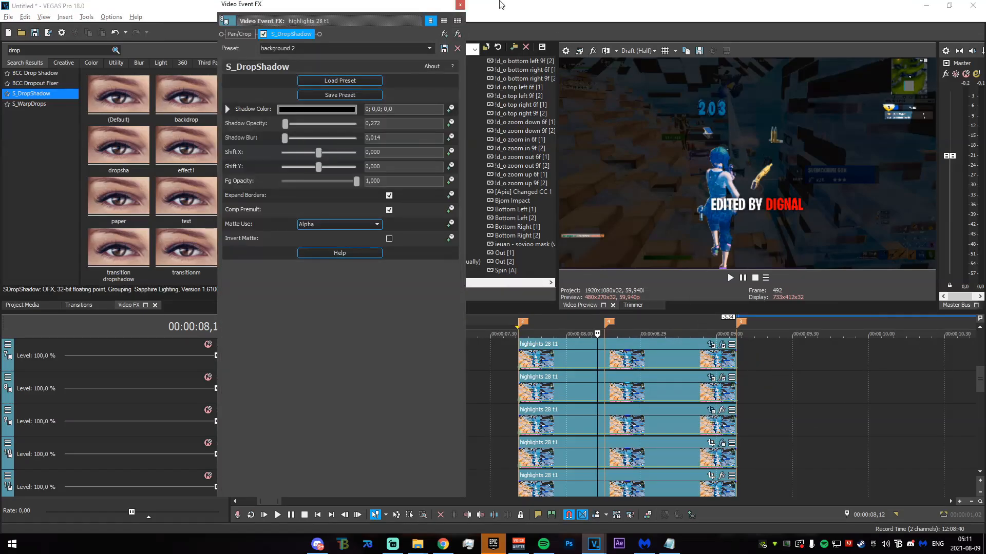
pyautogui.click(460, 5)
pyautogui.moveTo(731, 424); pyautogui.dragTo(730, 424)
pyautogui.click(460, 6)
pyautogui.moveTo(981, 375); pyautogui.dragTo(979, 389)
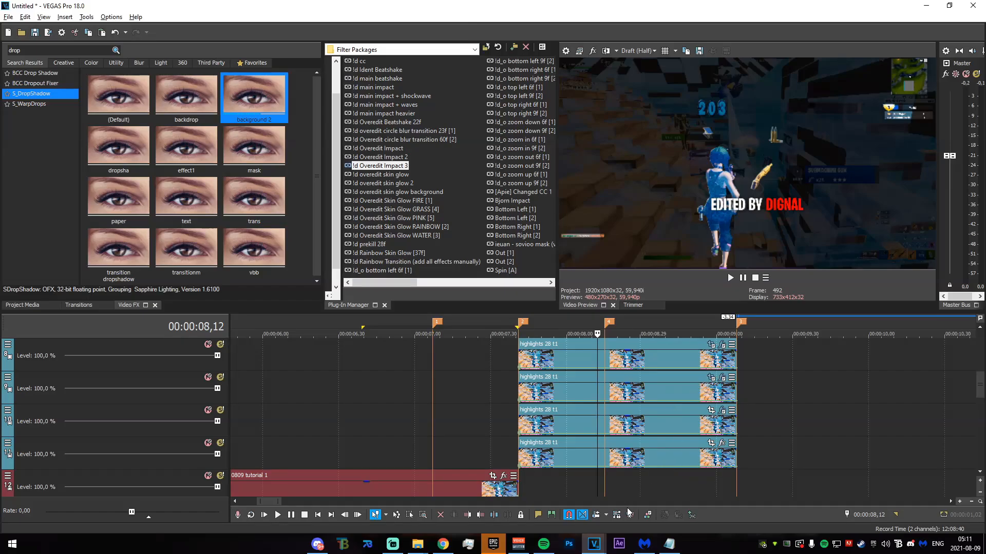
pyautogui.moveTo(980, 385); pyautogui.dragTo(980, 347)
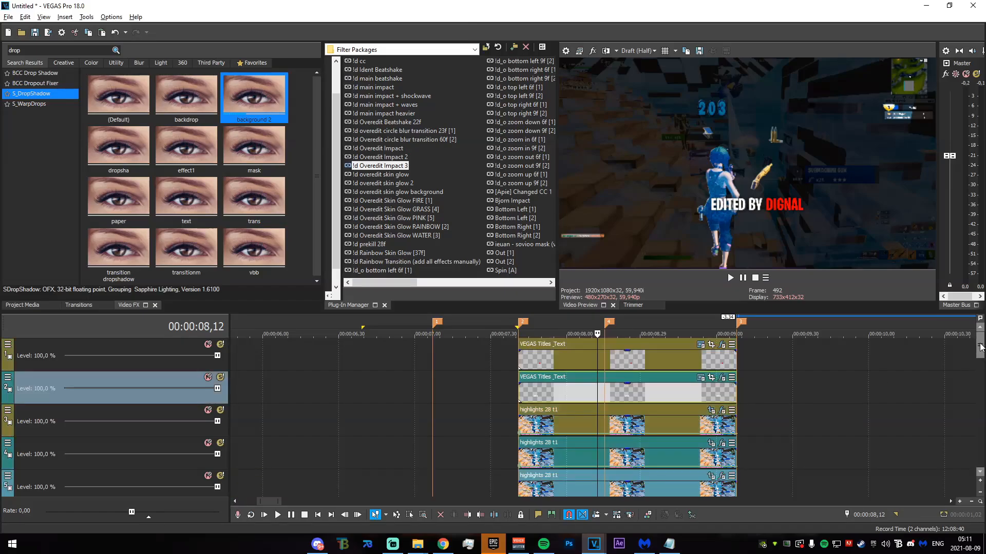
# Place the playhead at the start of the frozen section at marker 2 and find the S_BlurMoCurves effect presets.
pyautogui.click(519, 357)
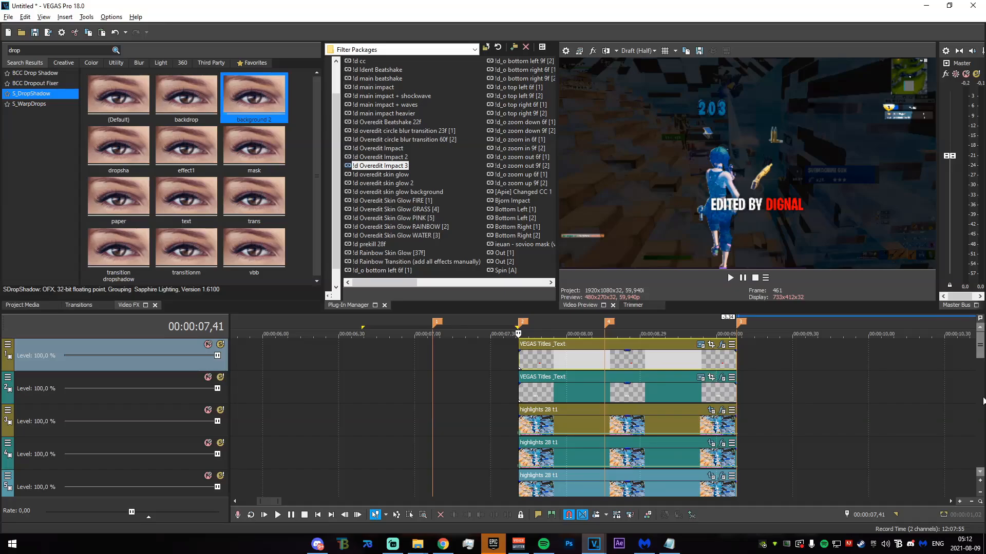
pyautogui.hotkey('alt', 'Tab')
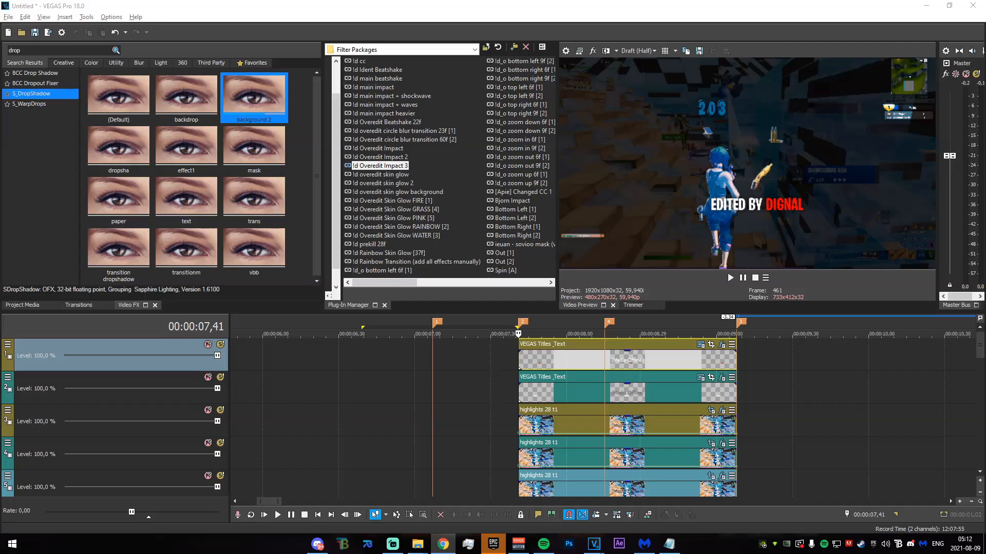
pyautogui.hotkey('alt', 'Tab')
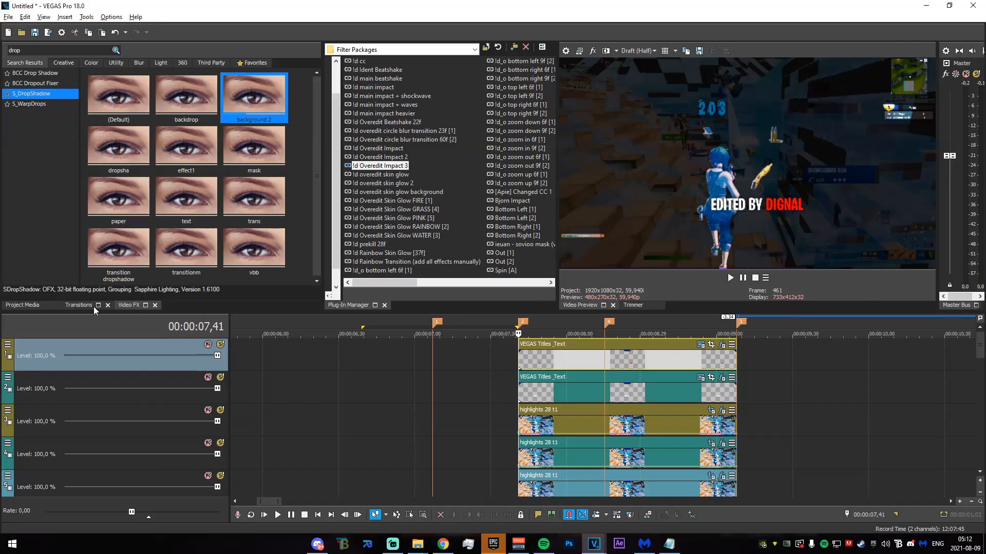
pyautogui.press('BackSpace')
pyautogui.press('BackSpace')
pyautogui.press('BackSpace')
pyautogui.press('BackSpace')
pyautogui.write('blurmocu')
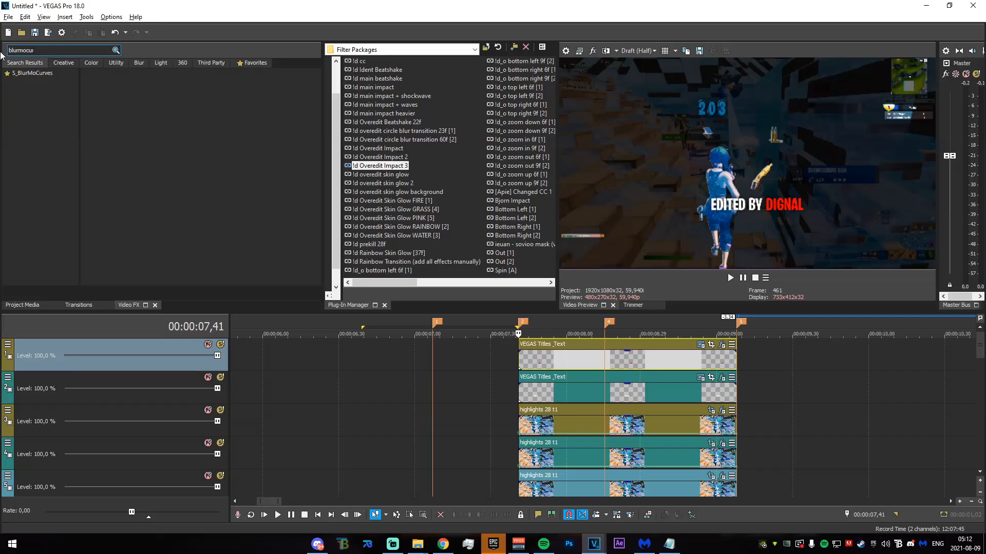
pyautogui.click(31, 73)
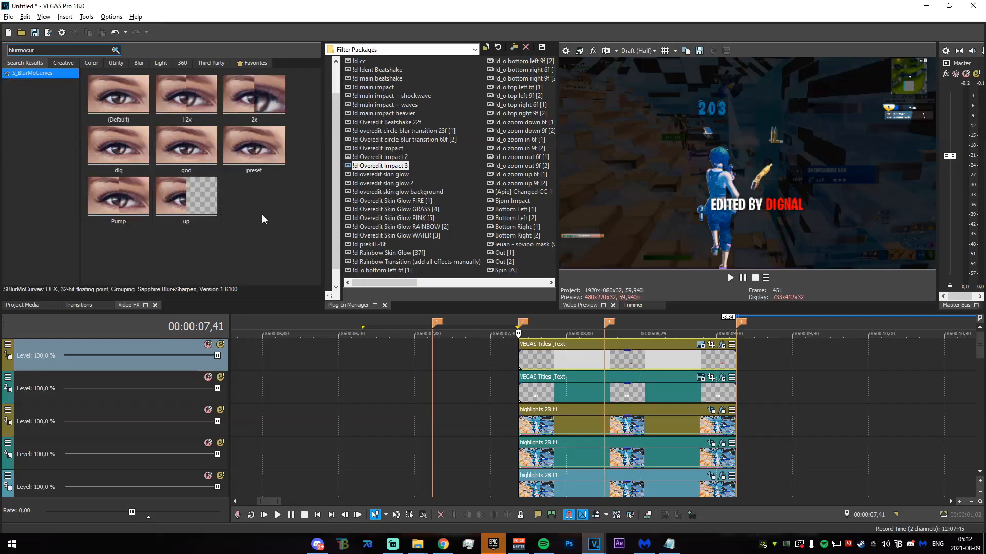
pyautogui.click(216, 113)
pyautogui.click(254, 97)
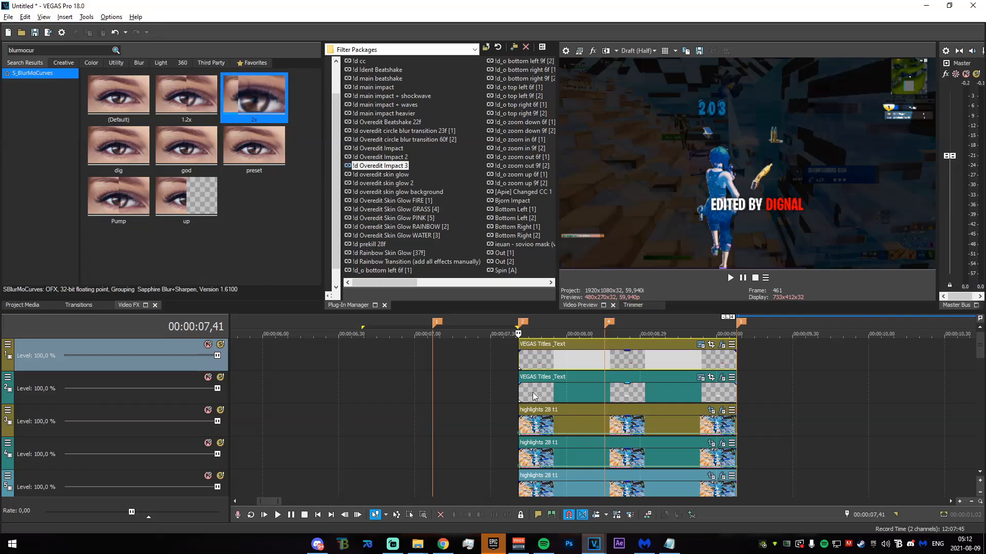
pyautogui.click(518, 342)
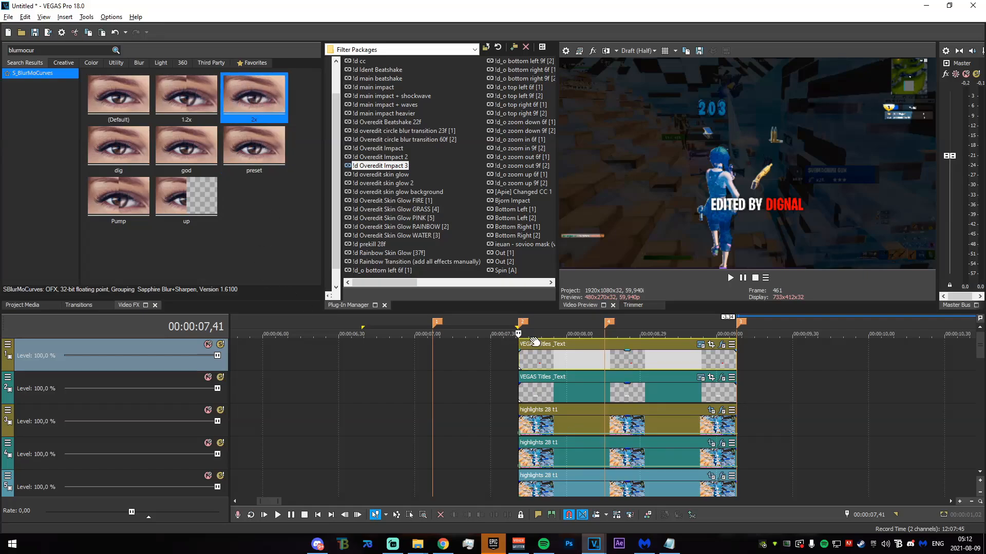
# Apply the S_BlurMoCurves "1.2x" preset to the name title on track 1 and move its center onto the title text.
pyautogui.moveTo(186, 95); pyautogui.dragTo(540, 358)
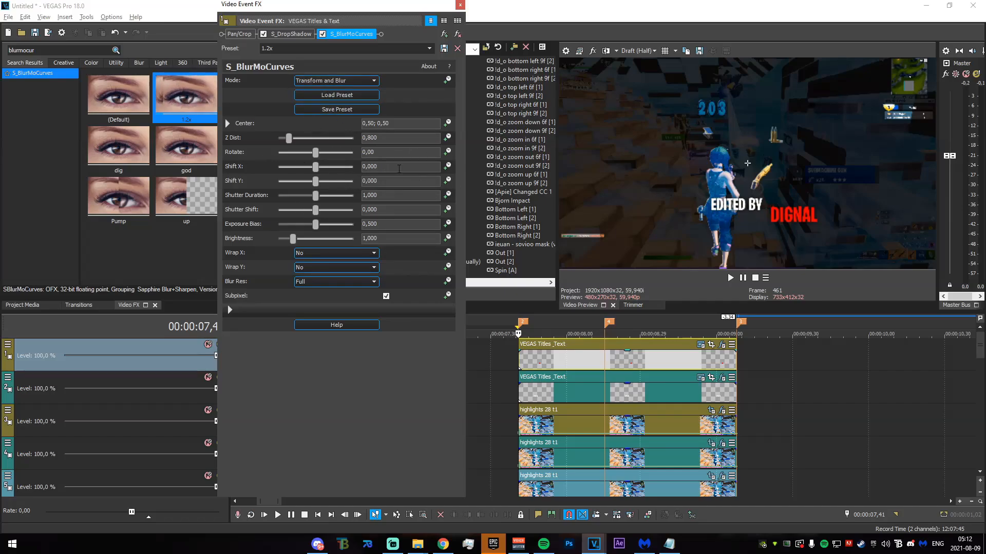
pyautogui.click(247, 124)
pyautogui.moveTo(352, 165); pyautogui.dragTo(356, 169)
pyautogui.click(460, 4)
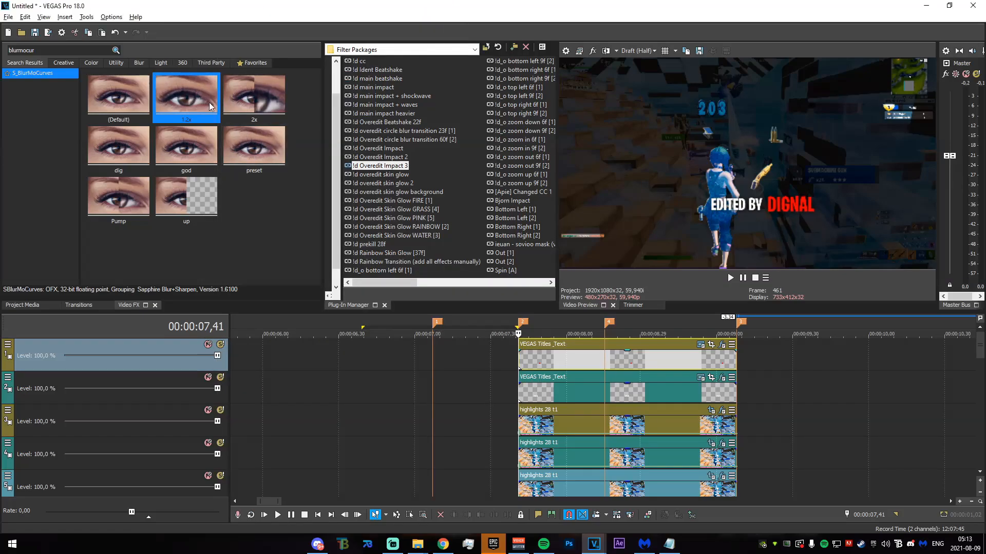
# Apply the S_BlurMoCurves "1.2x" preset to the "EDITED BY" title on track 2 and move its center to about 0.57; 0.30.
pyautogui.moveTo(627, 395); pyautogui.dragTo(627, 396)
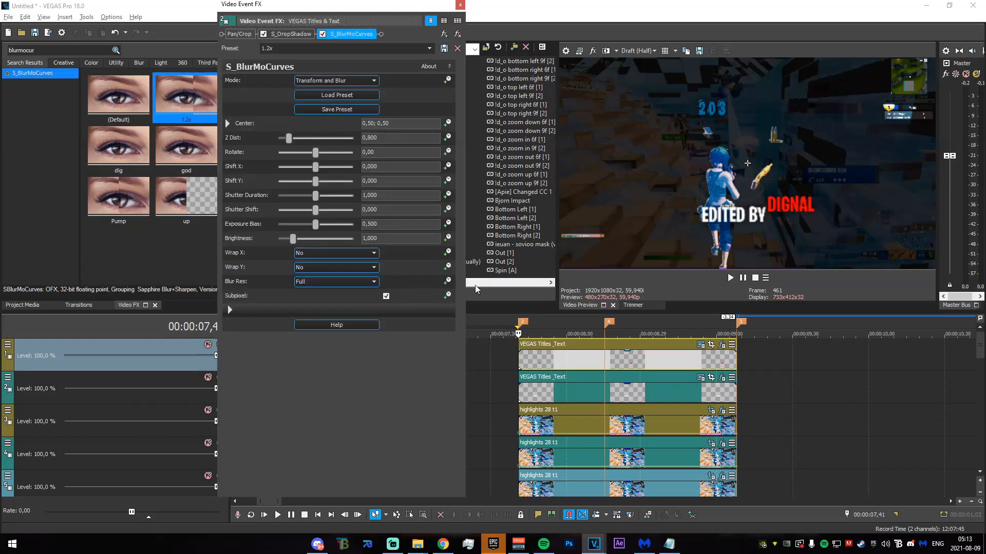
pyautogui.click(227, 123)
pyautogui.moveTo(353, 158); pyautogui.dragTo(357, 169)
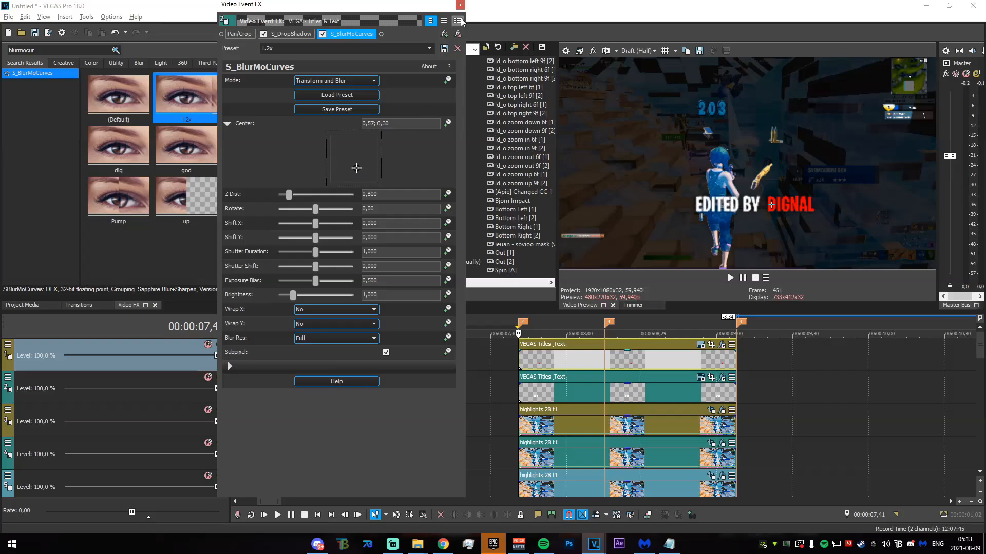
pyautogui.click(460, 4)
# Apply the S_BlurMoCurves "1.2x" preset to the frozen clip on track 3 and move its center to about 0.00; 0.17.
pyautogui.moveTo(651, 416); pyautogui.dragTo(649, 423)
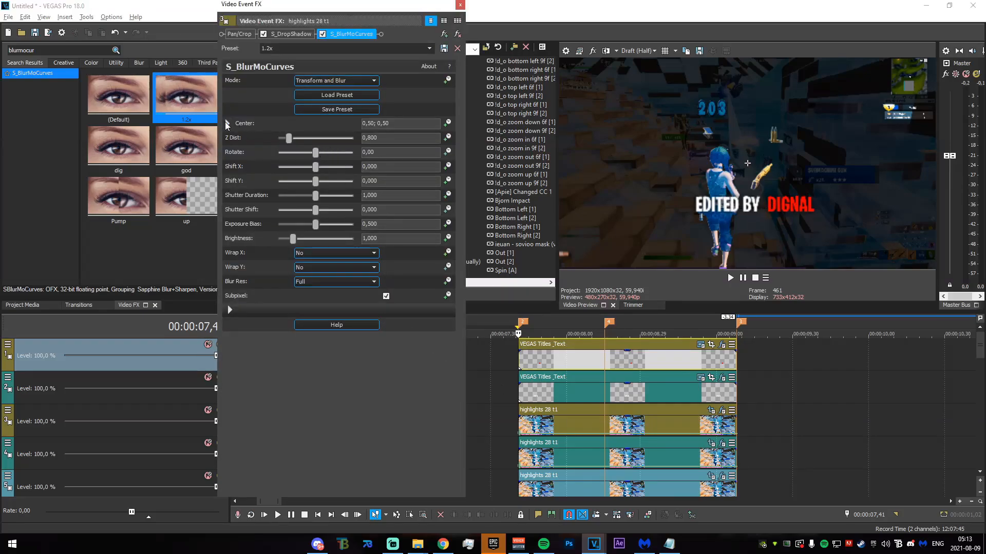
pyautogui.click(227, 123)
pyautogui.moveTo(352, 160); pyautogui.dragTo(330, 176)
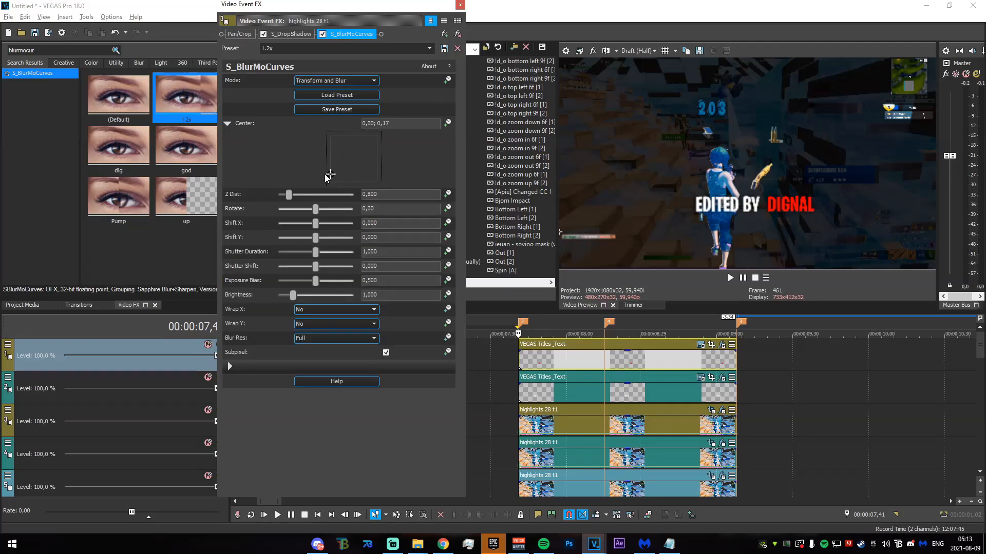
pyautogui.click(460, 5)
# Apply the S_BlurMoCurves "1.2x" preset to the frozen clip on track 4 and move its center to 1.00; 1.00.
pyautogui.moveTo(202, 109); pyautogui.dragTo(627, 456)
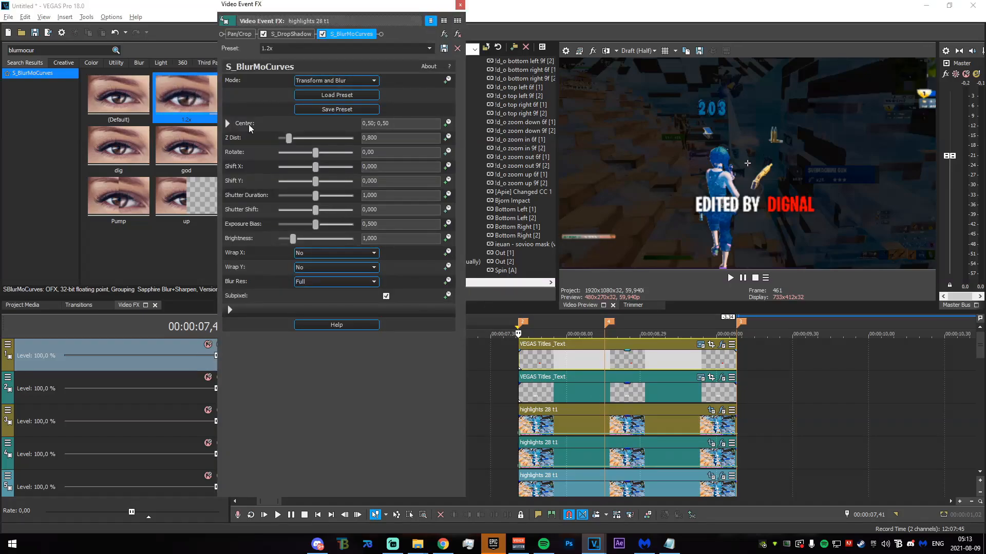
pyautogui.click(250, 129)
pyautogui.moveTo(334, 160); pyautogui.dragTo(384, 137)
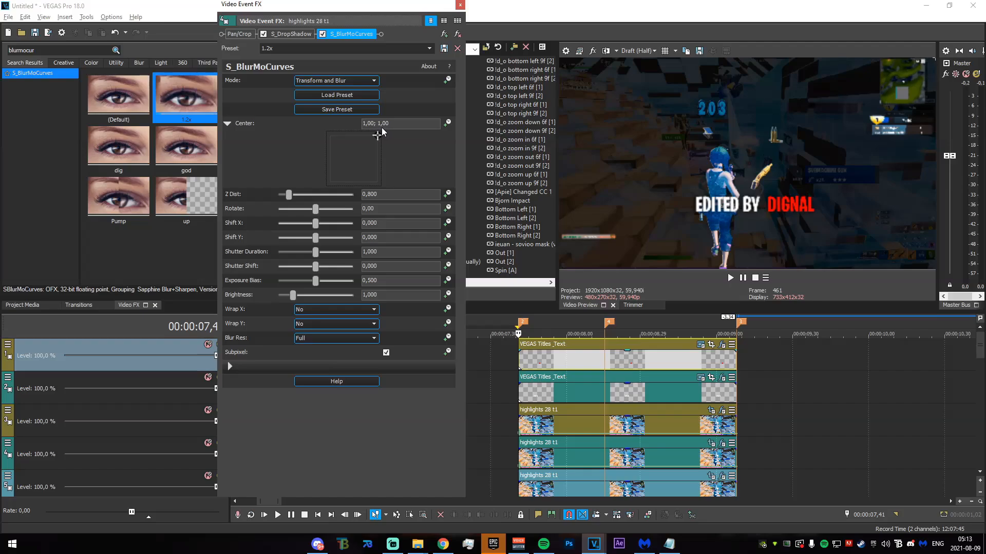
# Apply the S_BlurMoCurves "1.2x" preset to the frozen clip on track 5 and move its center to about 0.57; 0.62.
pyautogui.click(459, 6)
pyautogui.moveTo(981, 354); pyautogui.dragTo(982, 378)
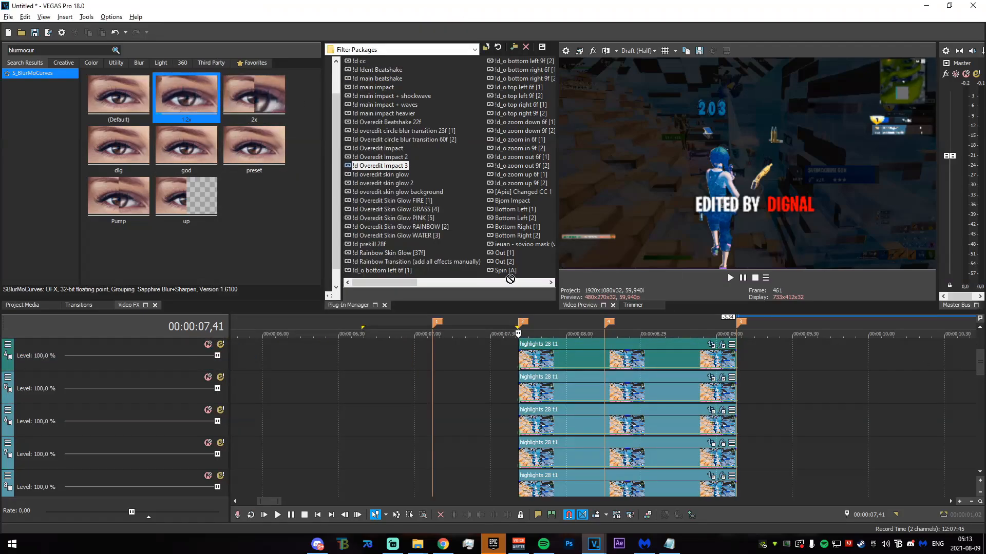
pyautogui.click(722, 376)
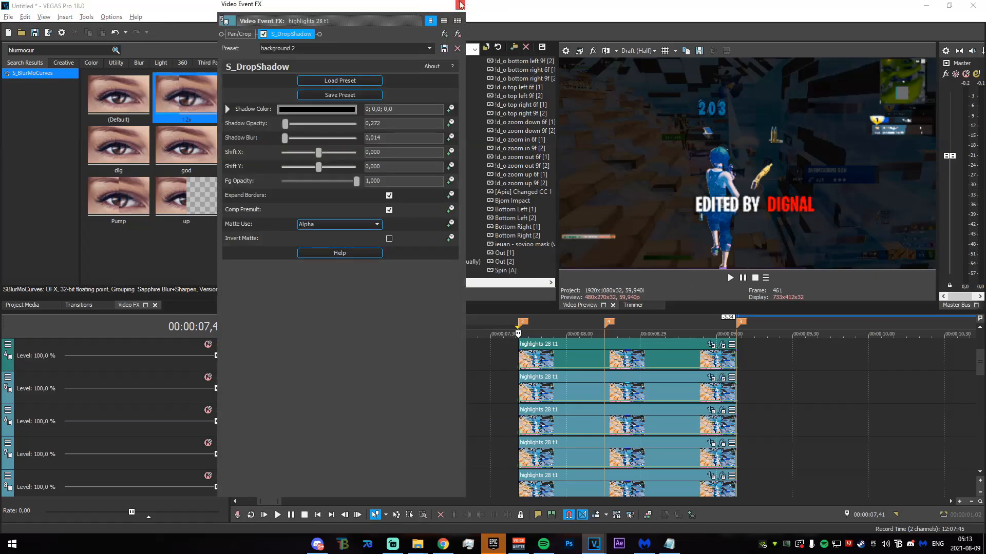
pyautogui.click(459, 5)
pyautogui.click(723, 344)
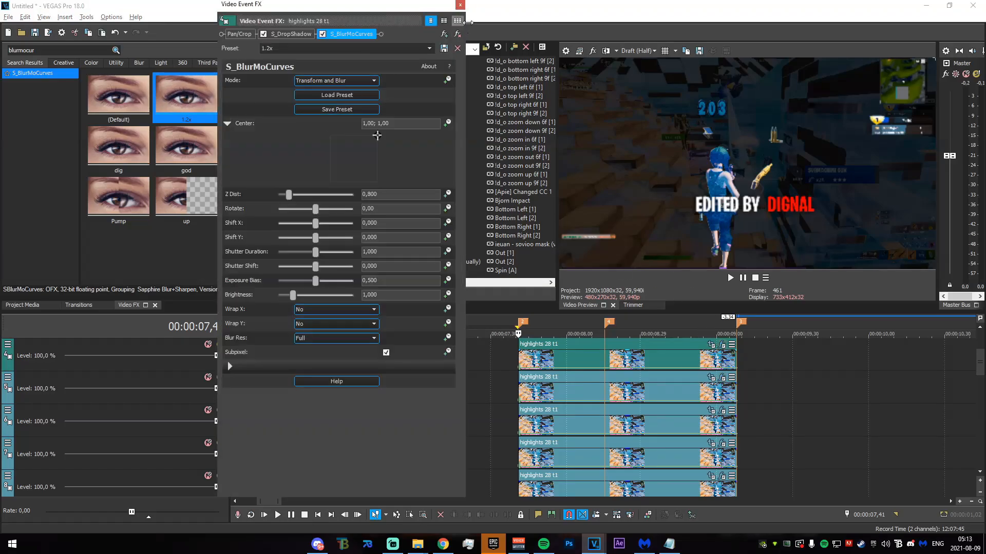
pyautogui.click(460, 6)
pyautogui.moveTo(204, 109); pyautogui.dragTo(680, 383)
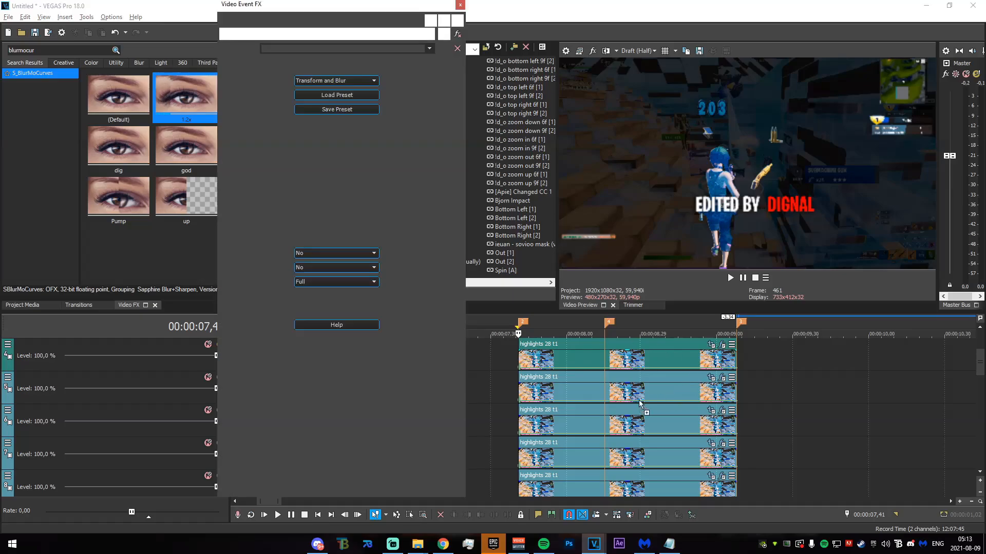
pyautogui.click(227, 124)
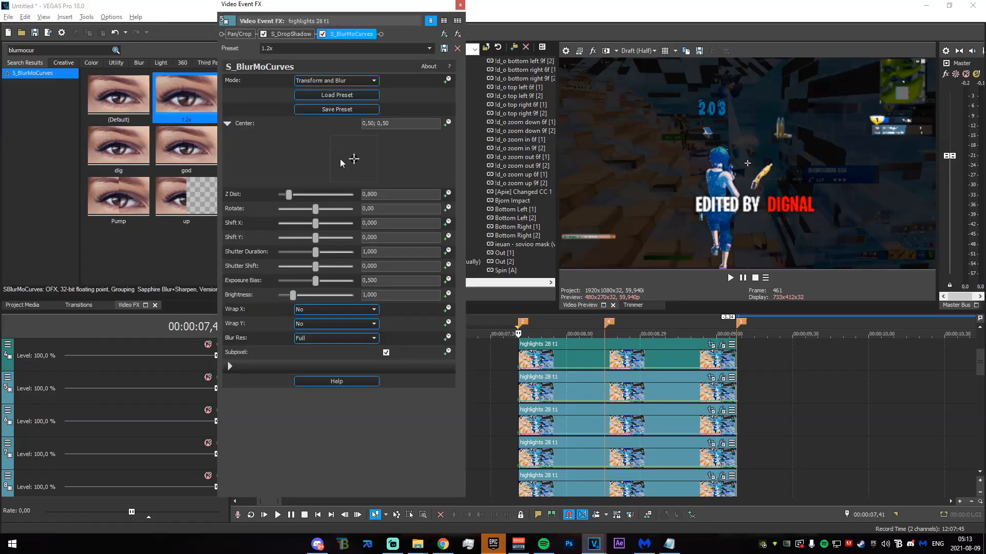
pyautogui.moveTo(355, 159); pyautogui.dragTo(357, 151)
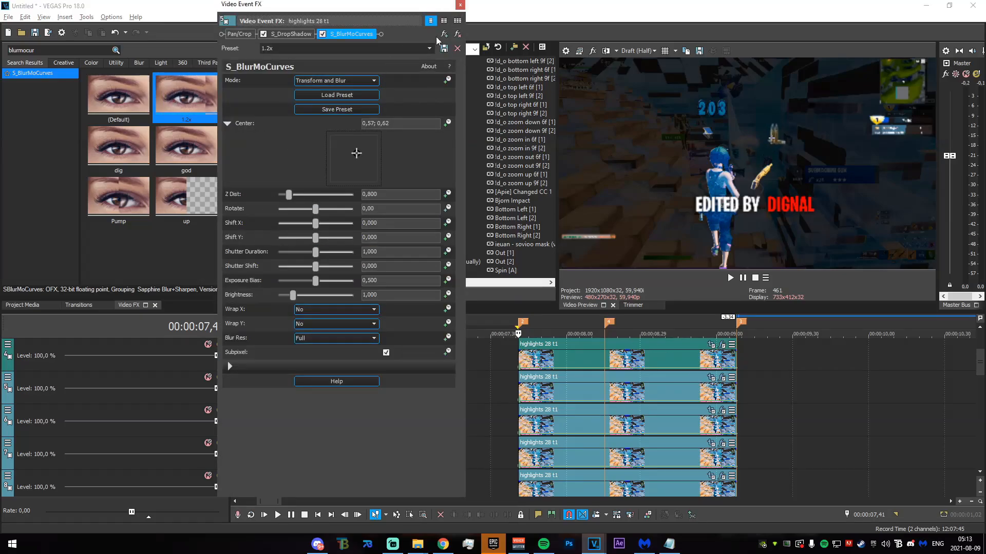
pyautogui.click(460, 5)
# Apply the S_BlurMoCurves "1.2x" preset to the frozen clip on track 6 and move its center to about 0.39; 0.63.
pyautogui.moveTo(249, 91); pyautogui.dragTo(626, 431)
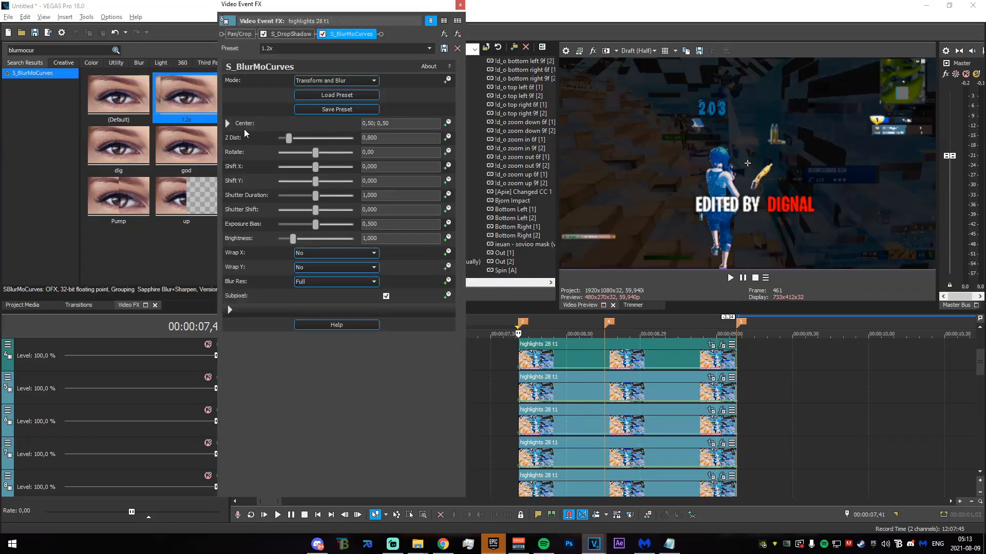
pyautogui.moveTo(353, 160); pyautogui.dragTo(348, 152)
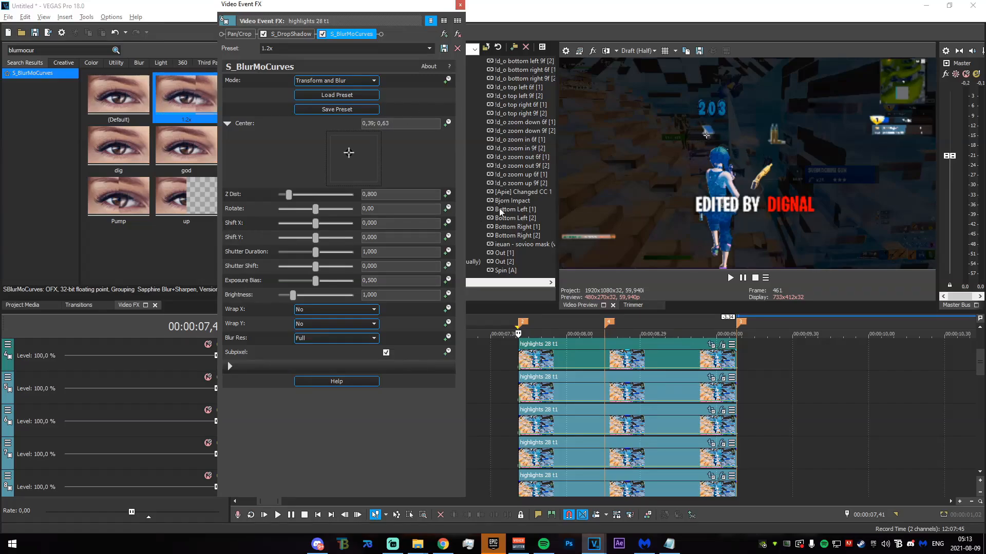
pyautogui.click(460, 5)
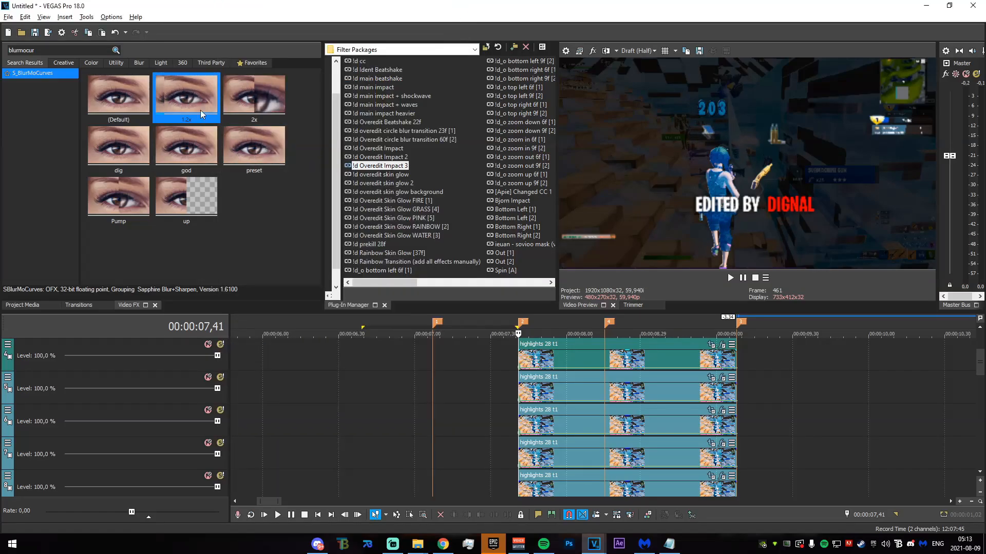
# Apply the S_BlurMoCurves "1.2x" preset to the frozen clip on track 7 and move its center to about 0.40; 0.75, over the 203 number.
pyautogui.click(722, 444)
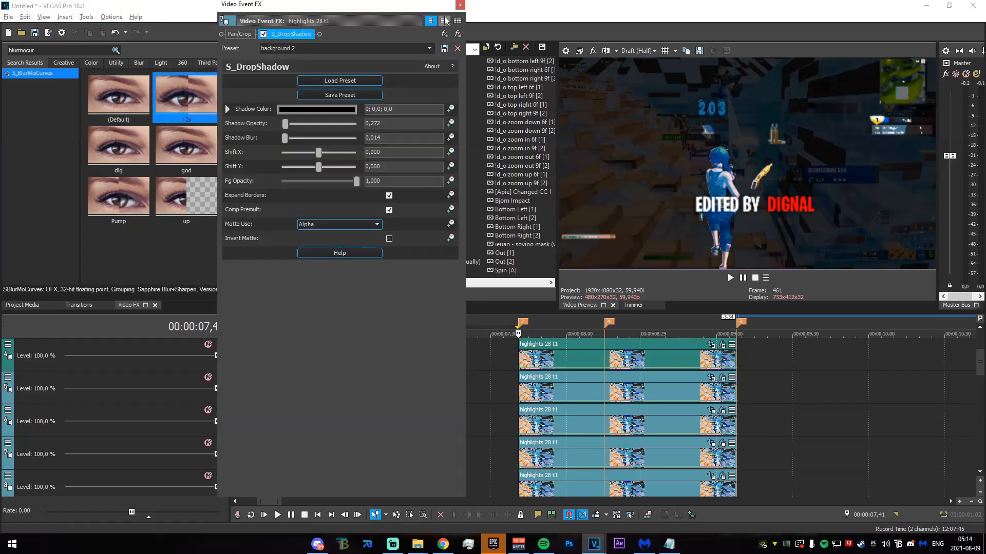
pyautogui.click(460, 6)
pyautogui.moveTo(182, 99); pyautogui.dragTo(632, 462)
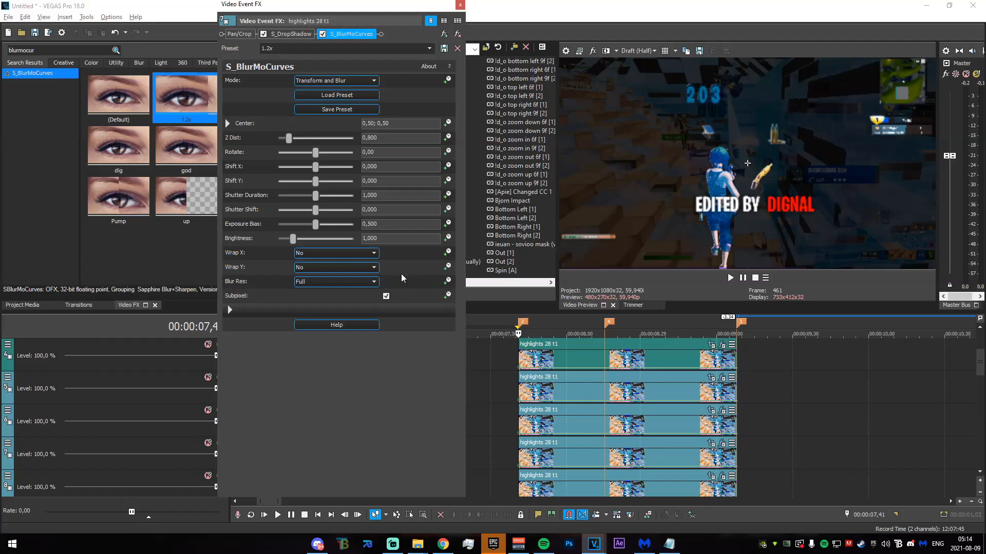
pyautogui.click(228, 123)
pyautogui.moveTo(354, 160); pyautogui.dragTo(349, 150)
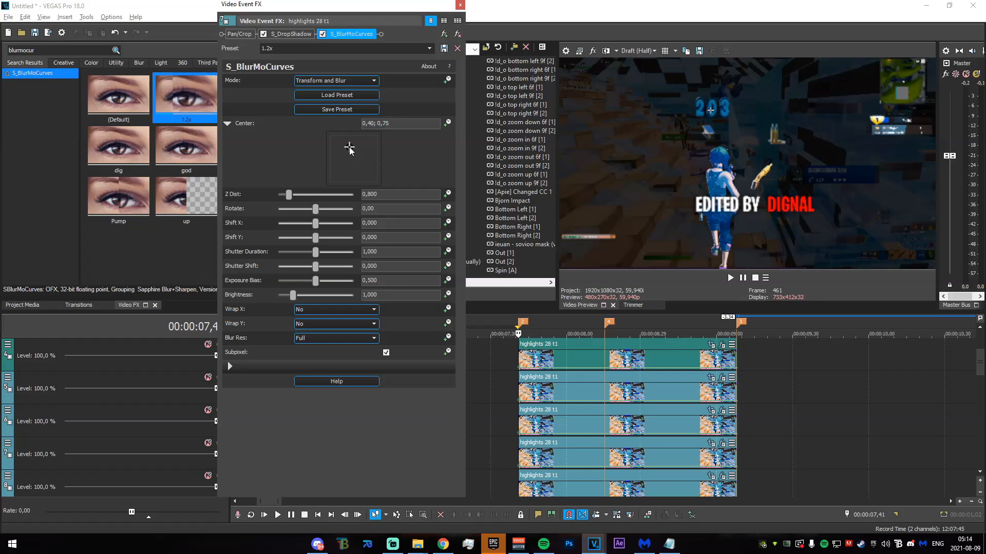
pyautogui.click(460, 4)
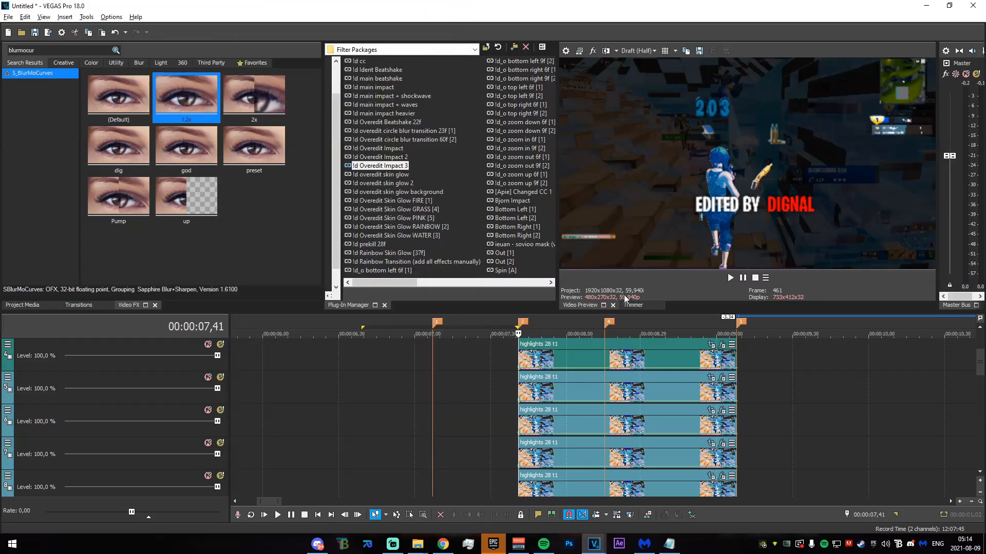
# Apply the S_BlurMoCurves "1.2x" preset to the frozen clip on track 9 and move its center to about 0.43; 0.51.
pyautogui.scroll(-2, 667, 400)
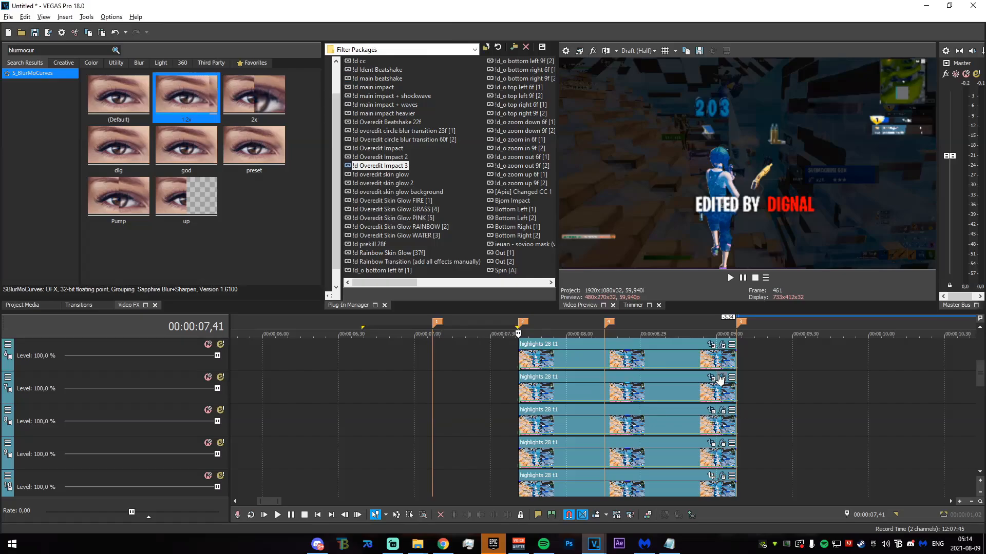
pyautogui.click(721, 379)
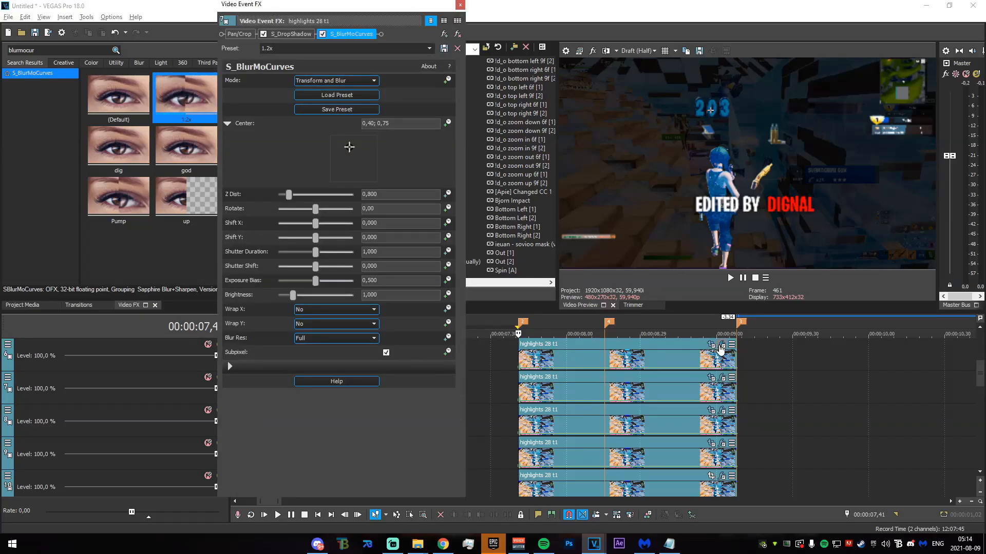
pyautogui.click(723, 411)
pyautogui.click(460, 5)
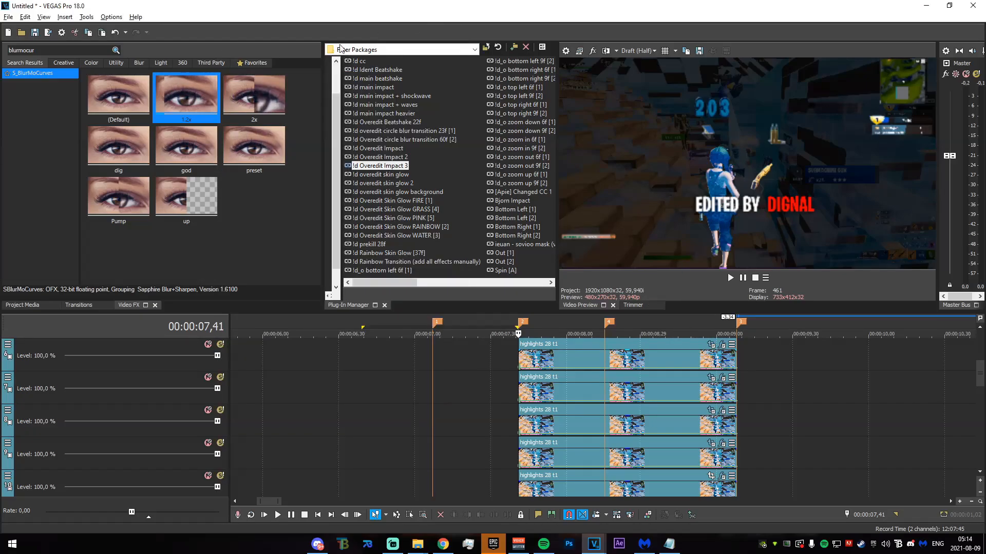
pyautogui.moveTo(161, 92); pyautogui.dragTo(573, 457)
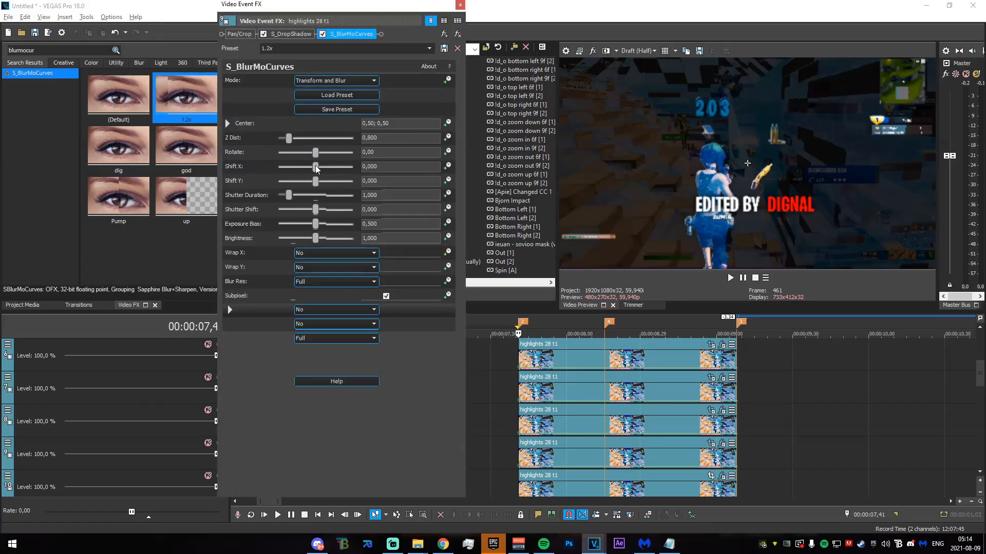
pyautogui.click(227, 124)
pyautogui.click(348, 162)
pyautogui.moveTo(350, 162); pyautogui.dragTo(350, 158)
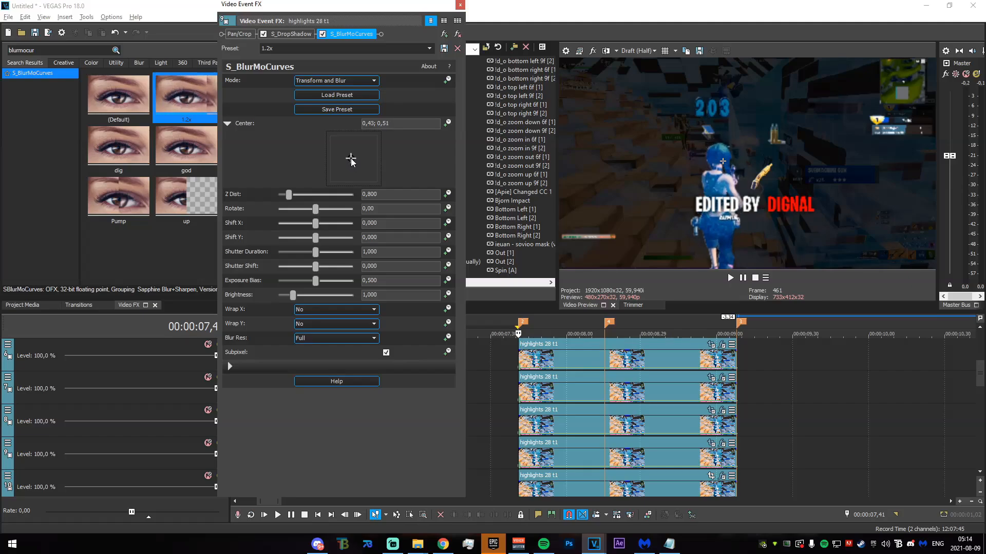
pyautogui.click(460, 5)
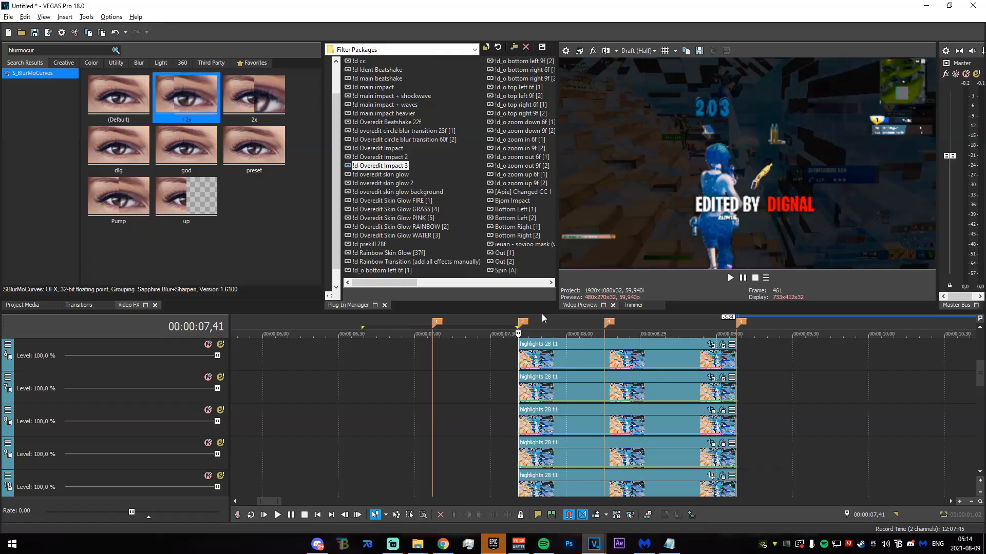
# Apply the S_BlurMoCurves "1.2x" preset to the frozen clip on track 8 and move its center to about 0.53; 0.40.
pyautogui.moveTo(981, 373)
pyautogui.mouseDown()
pyautogui.moveTo(981, 384)
pyautogui.moveTo(981, 368)
pyautogui.mouseUp()
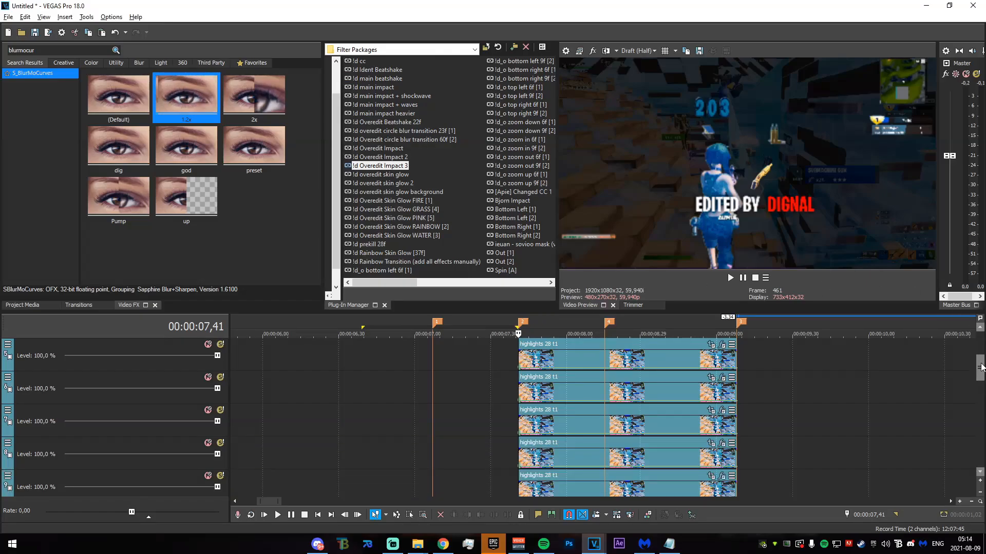
pyautogui.click(722, 377)
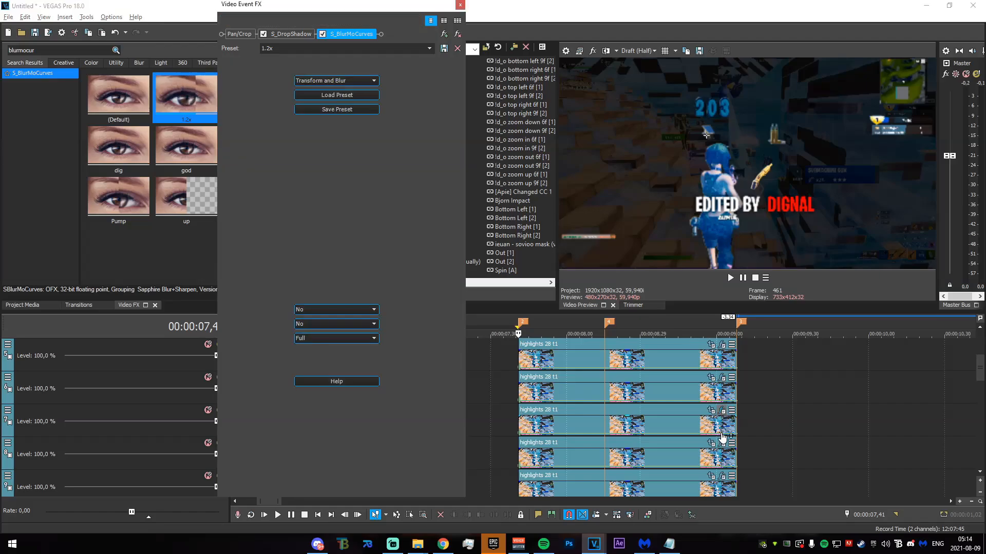
pyautogui.click(723, 447)
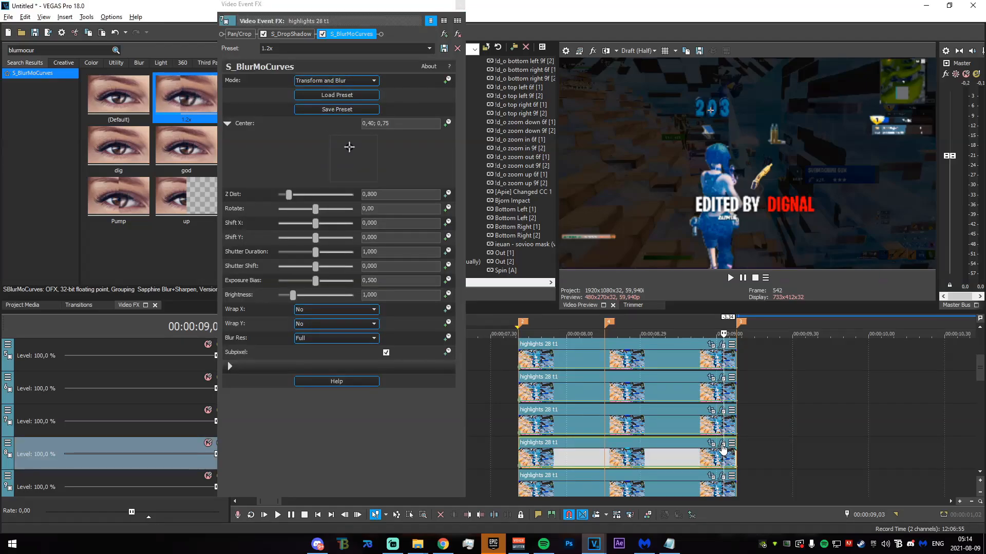
pyautogui.click(722, 444)
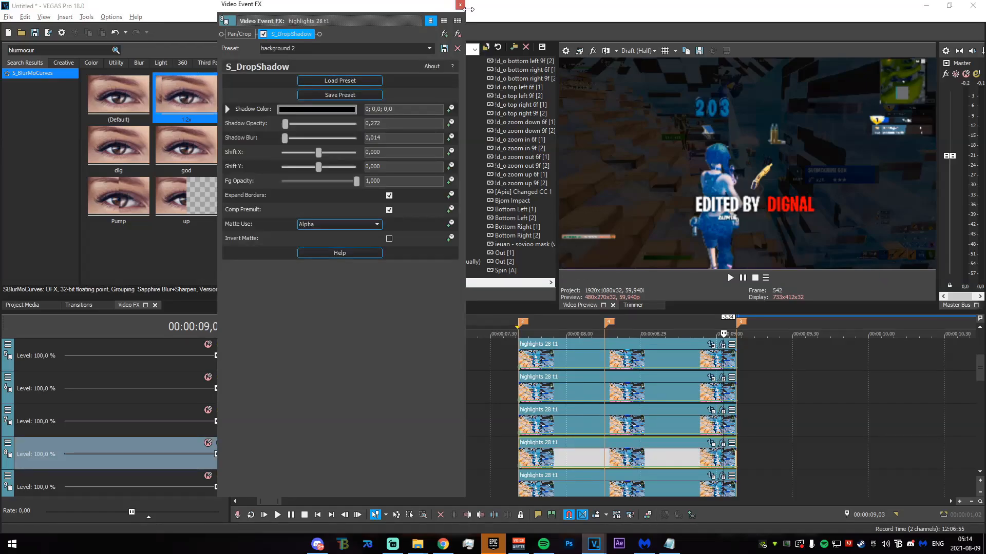
pyautogui.click(460, 5)
pyautogui.moveTo(187, 97); pyautogui.dragTo(631, 442)
pyautogui.click(227, 123)
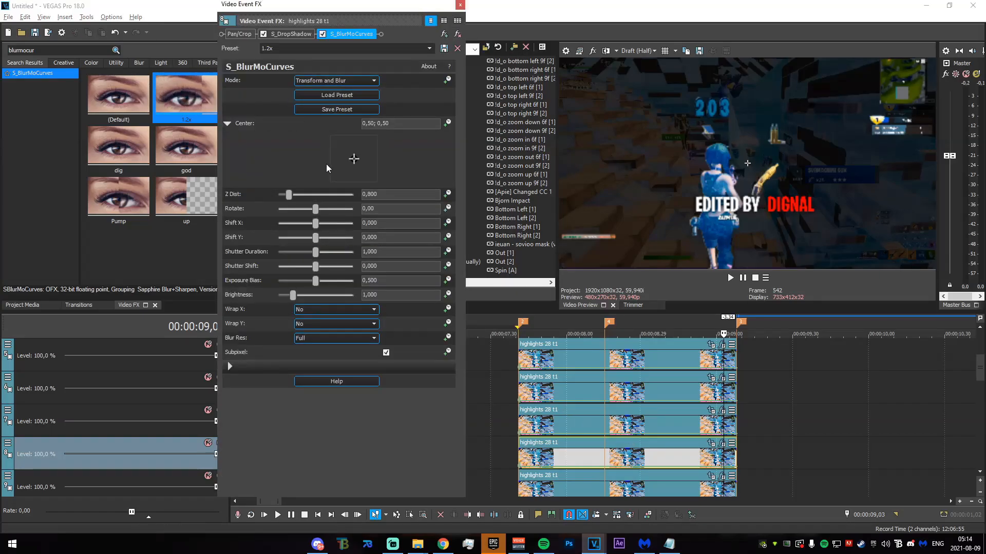
pyautogui.click(357, 176)
pyautogui.moveTo(357, 176); pyautogui.dragTo(356, 166)
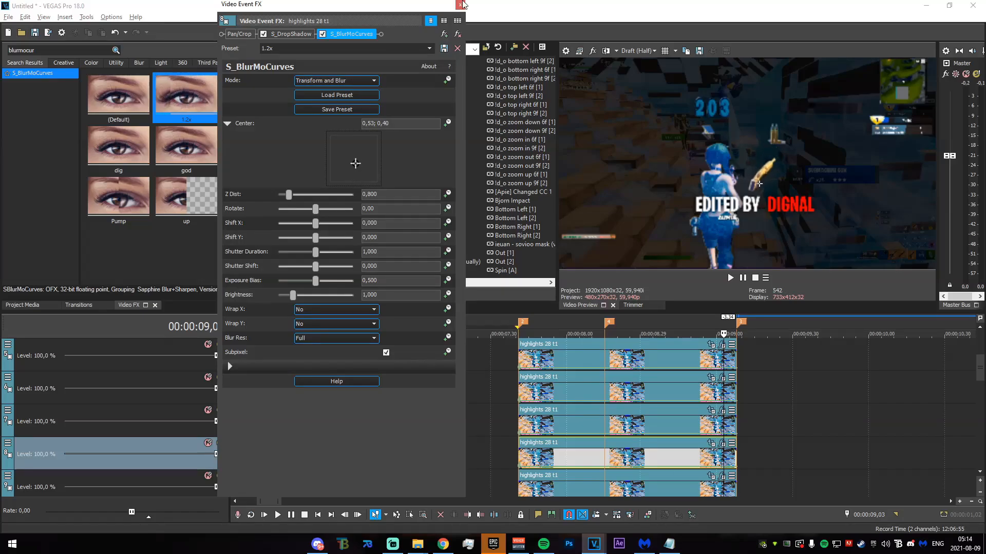
pyautogui.click(460, 4)
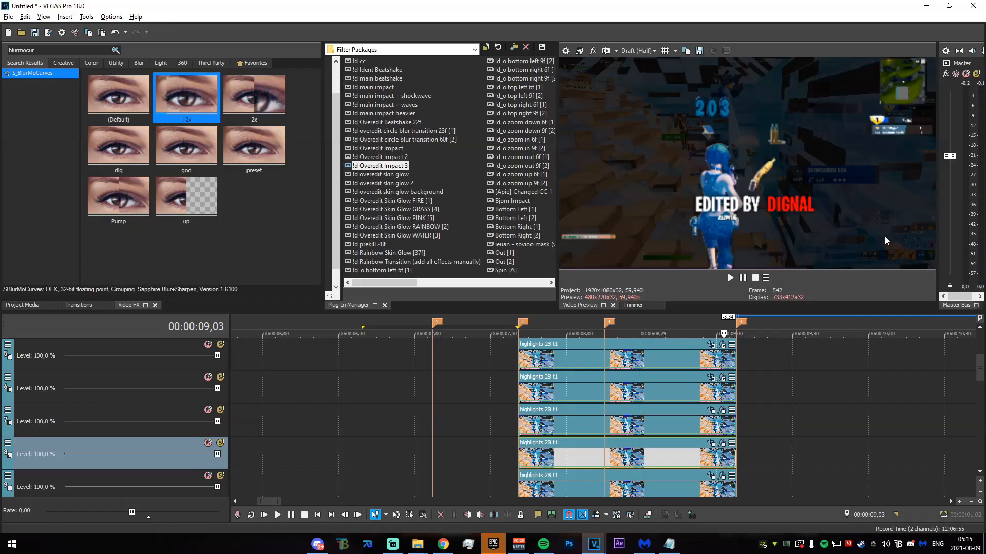
# Paste the copied event attributes onto the frozen clip on track 11.
pyautogui.moveTo(975, 362); pyautogui.dragTo(975, 393)
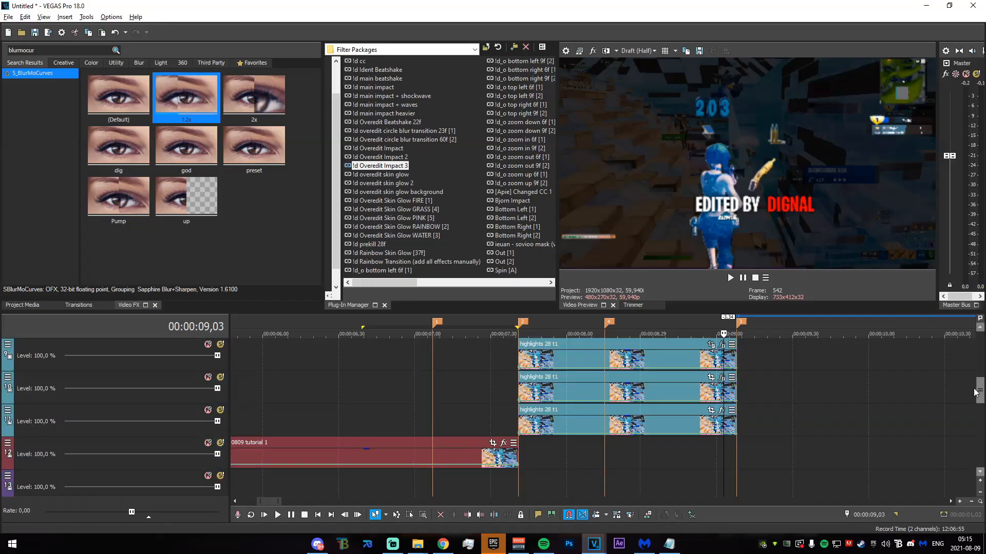
pyautogui.click(722, 378)
pyautogui.click(461, 4)
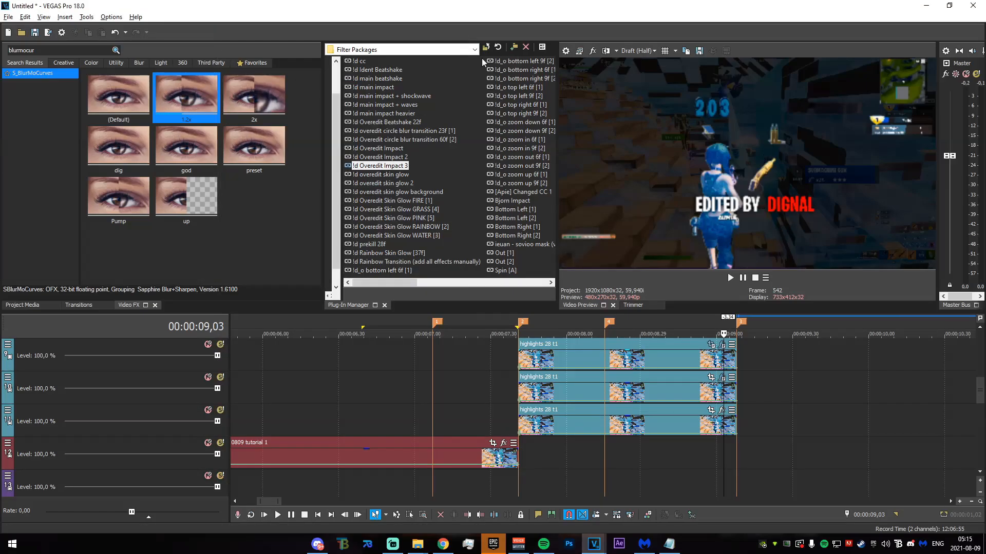
pyautogui.click(694, 425)
pyautogui.click(693, 395)
pyautogui.click(642, 393)
pyautogui.click(638, 412)
pyautogui.click(692, 378)
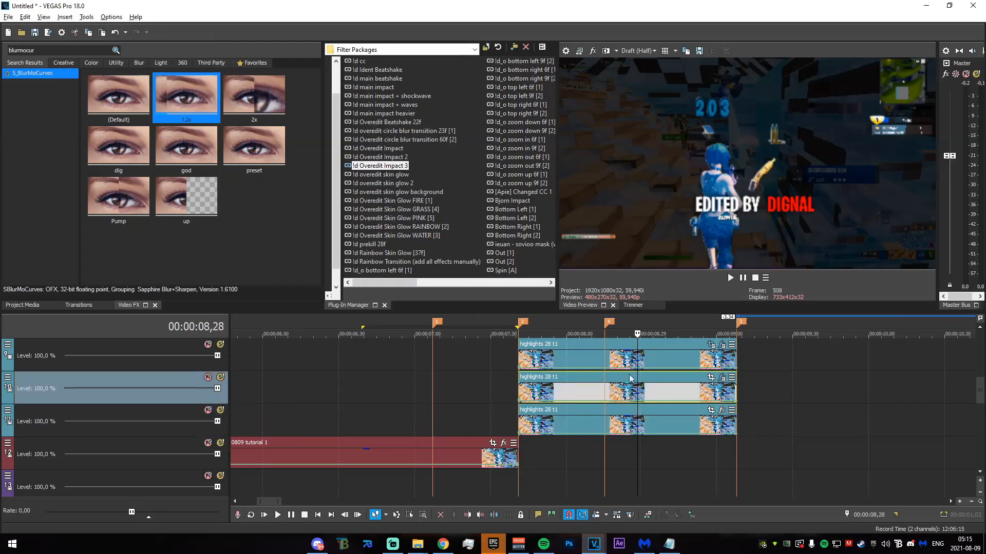
pyautogui.rightClick(555, 427)
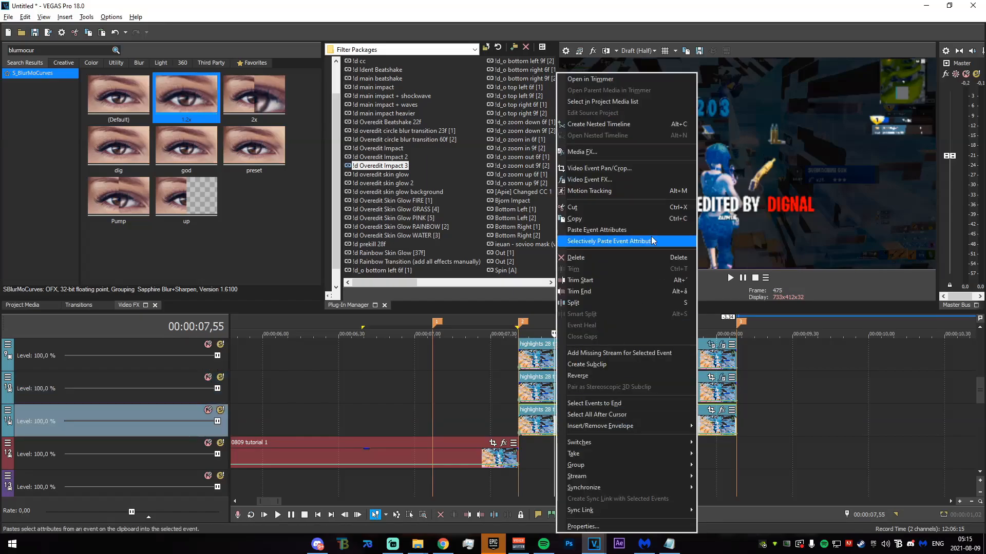
pyautogui.click(623, 229)
pyautogui.moveTo(486, 425)
pyautogui.mouseDown()
pyautogui.moveTo(619, 437)
pyautogui.moveTo(605, 446)
pyautogui.mouseUp()
pyautogui.click(577, 460)
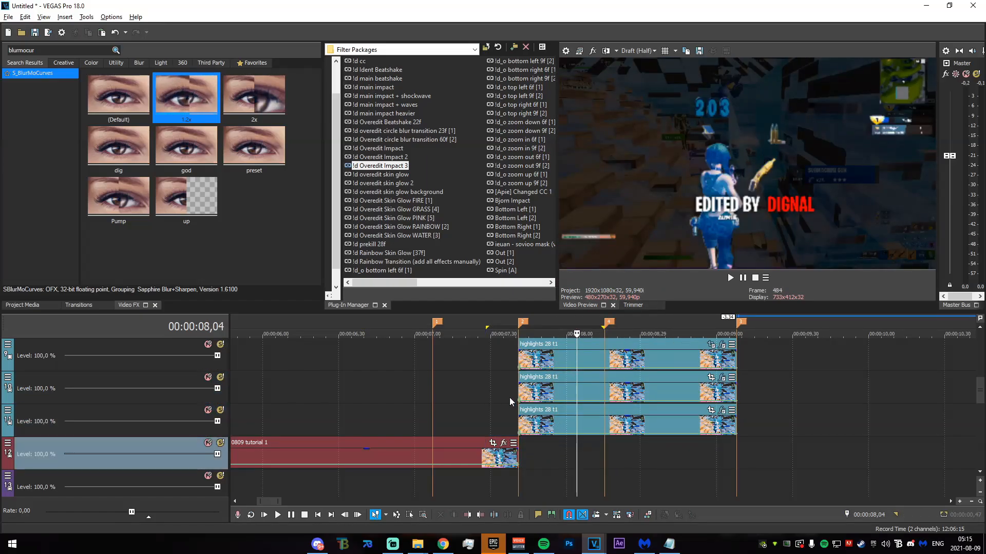
# Draw a small rectangular mask on the frozen clip on track 10, over the blue wall beside the 203 number.
pyautogui.click(522, 395)
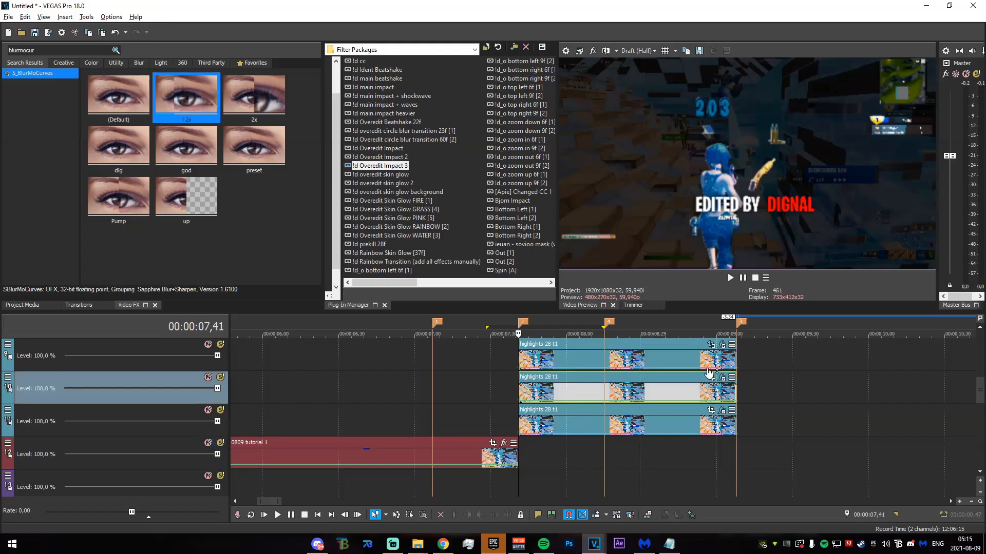
pyautogui.click(709, 378)
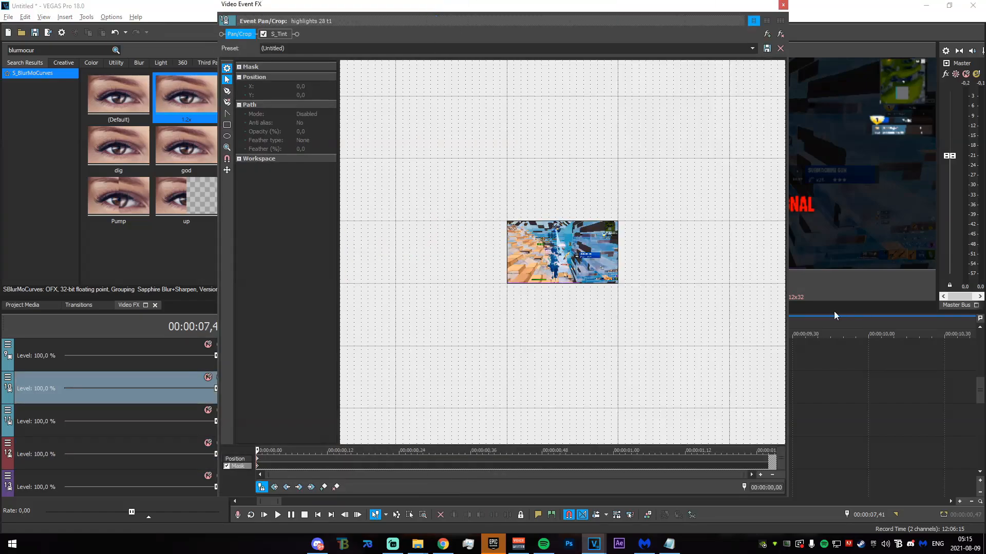
pyautogui.click(226, 125)
pyautogui.scroll(6, 560, 204)
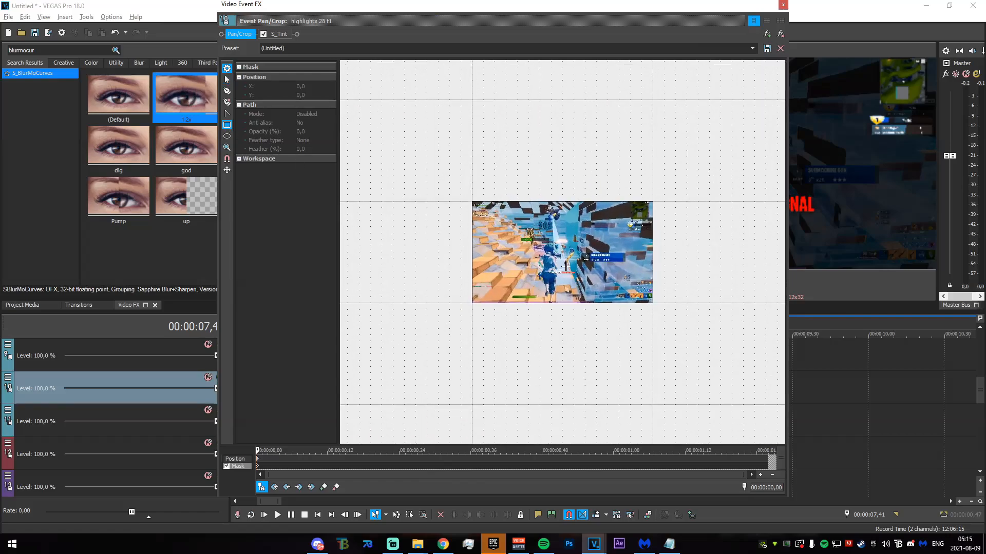
pyautogui.scroll(-2, 537, 219)
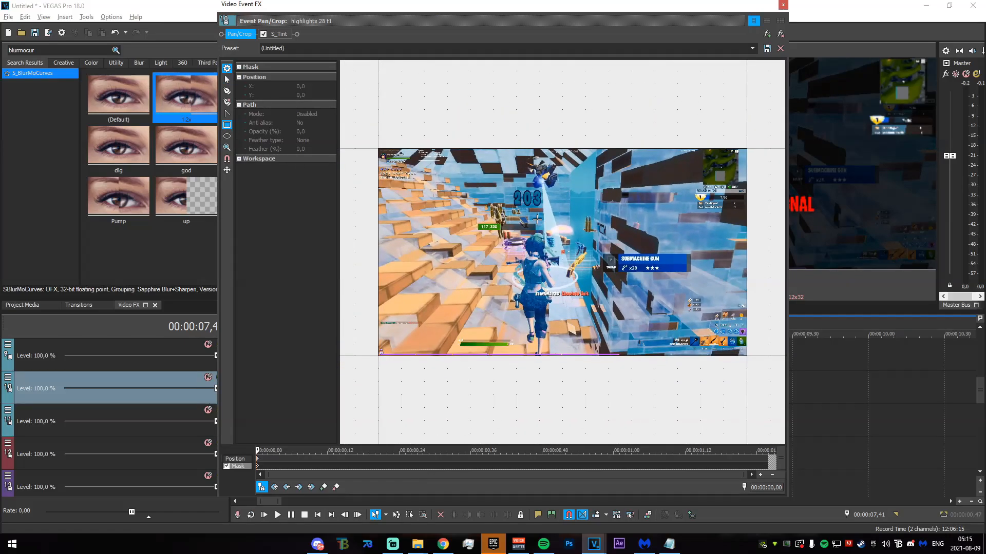
pyautogui.scroll(10, 605, 128)
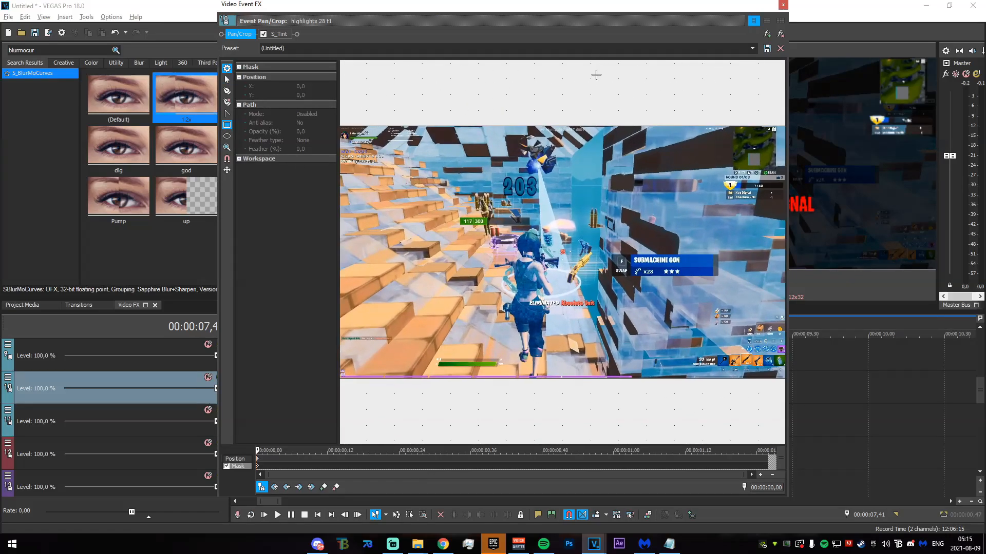
pyautogui.moveTo(586, 76); pyautogui.dragTo(634, 105)
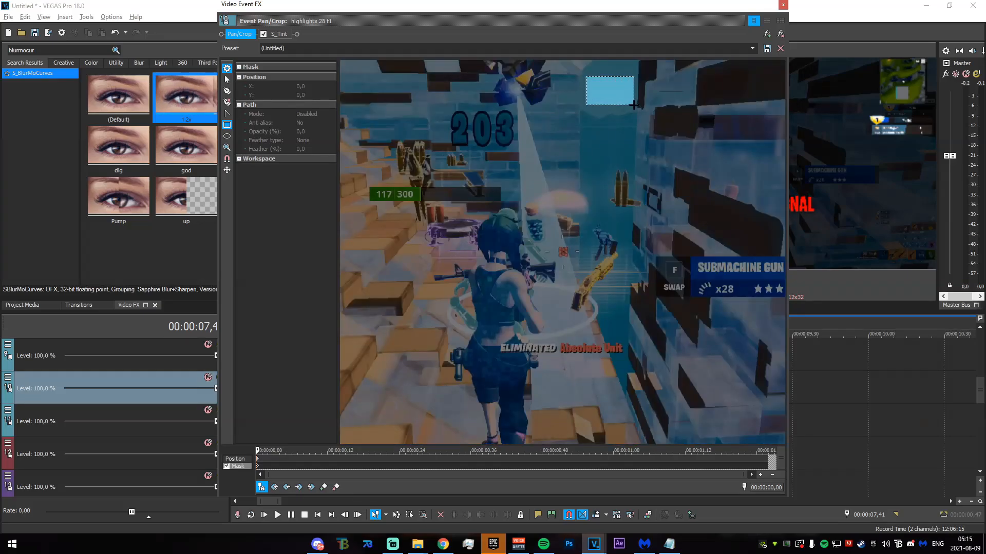
pyautogui.click(783, 5)
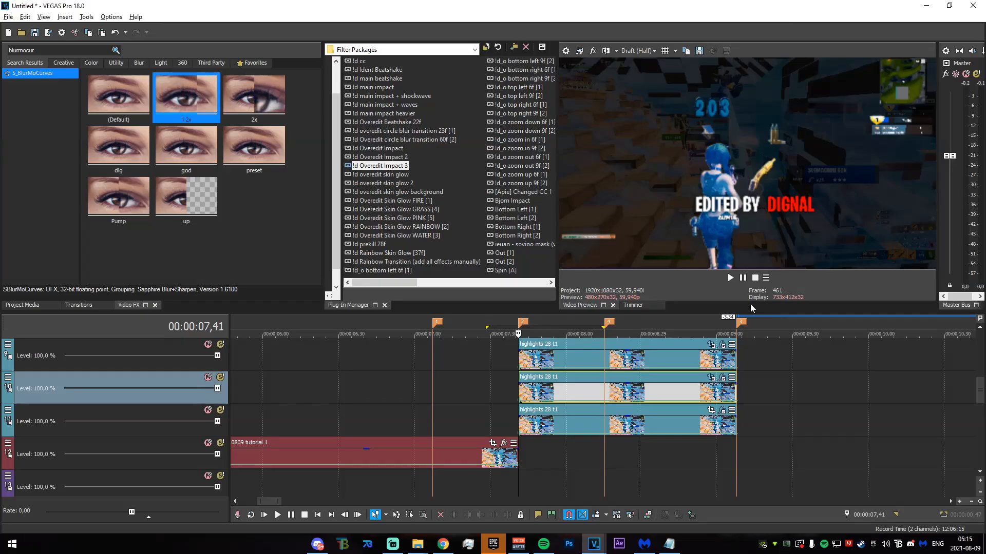
# Check the masked rectangle with track 11 muted, then set the mask mode of the clip on track 10 to Negative.
pyautogui.click(208, 410)
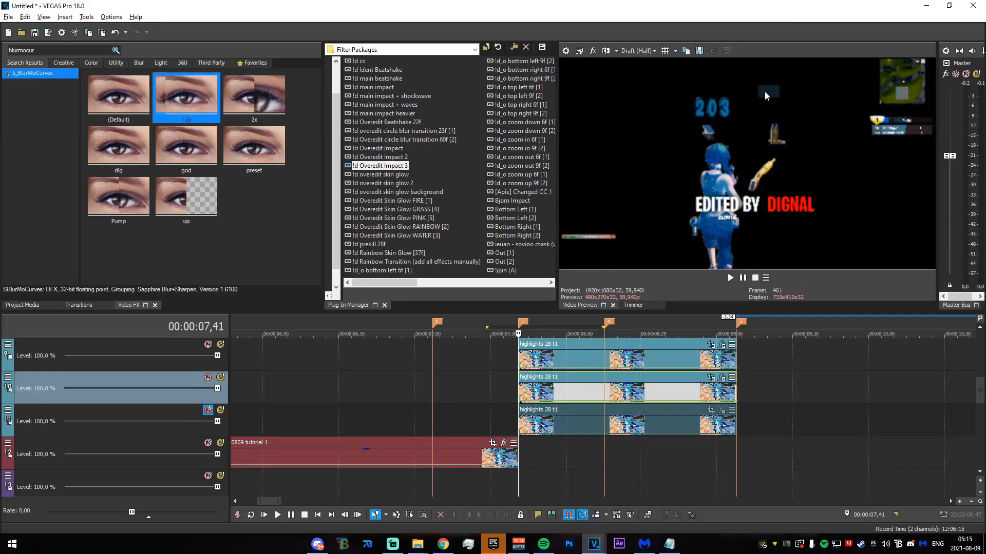
pyautogui.click(208, 410)
pyautogui.click(711, 380)
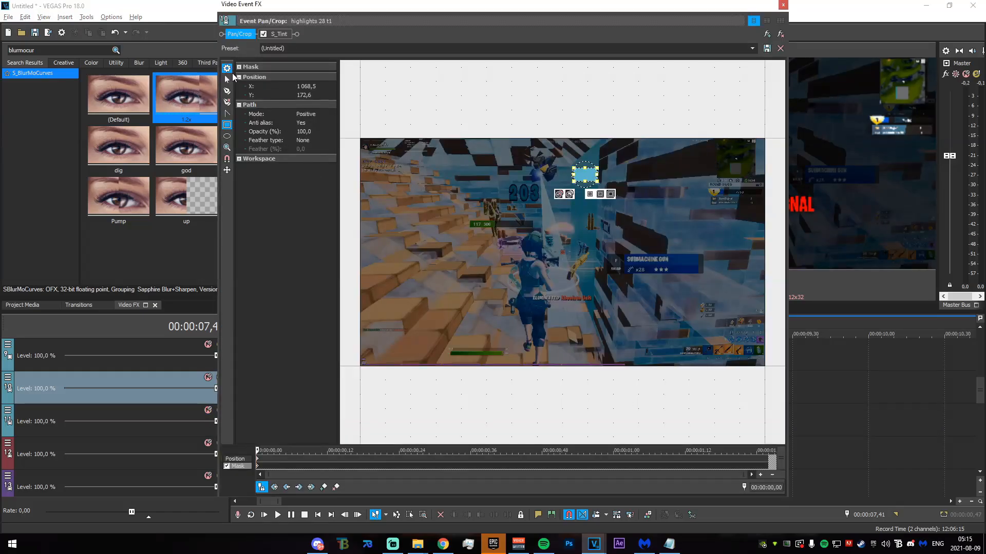
pyautogui.click(227, 79)
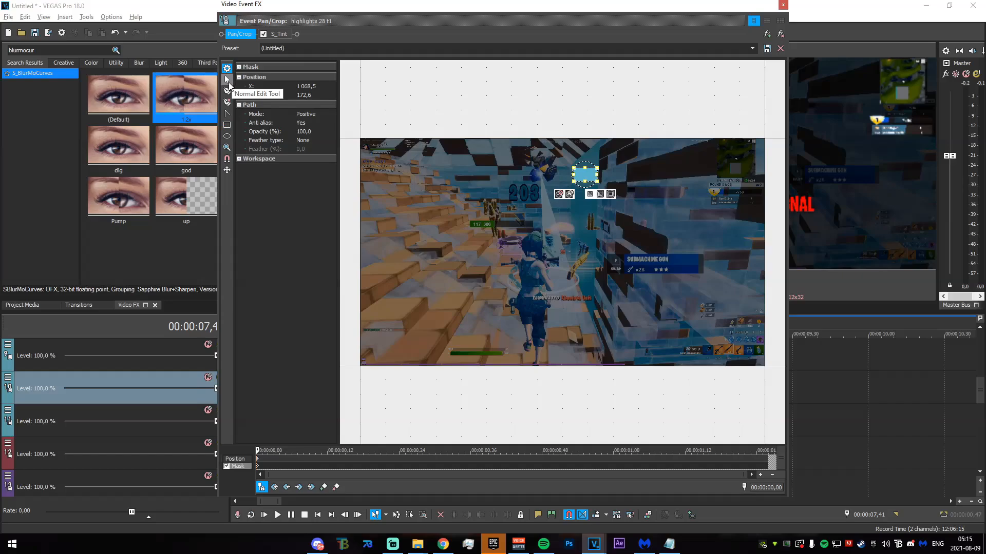
pyautogui.click(569, 195)
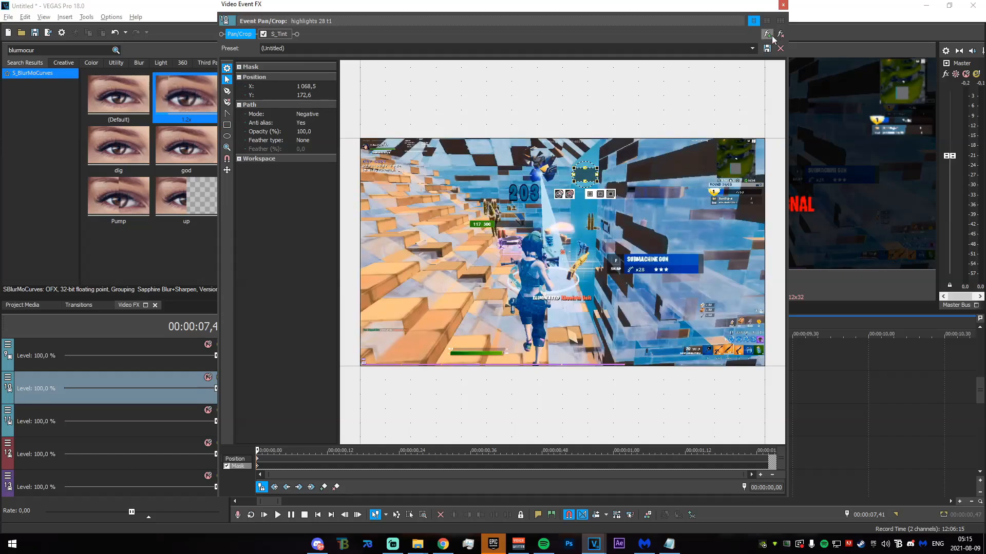
pyautogui.click(783, 5)
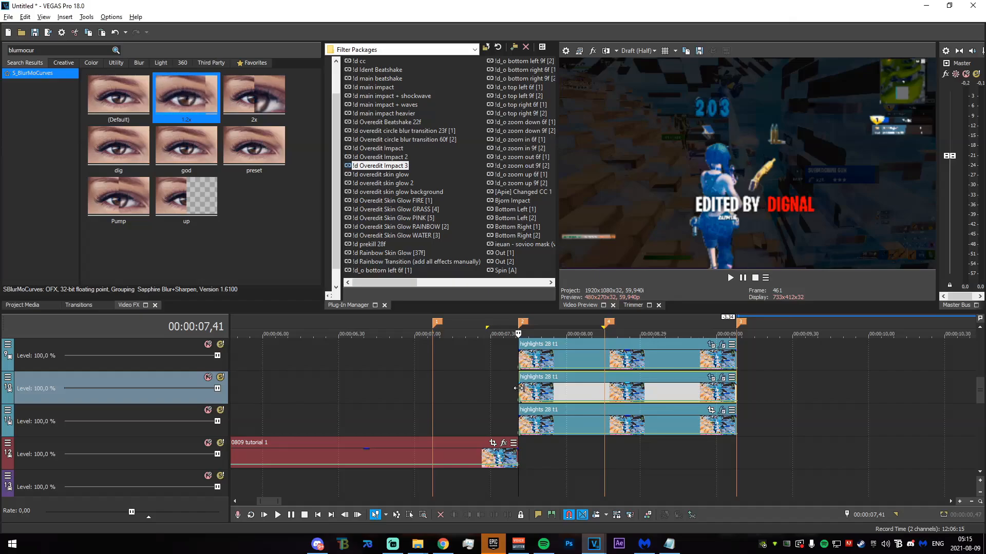
# Paste the copied event attributes onto the frozen clip on track 11 and set its mask mode to Positive.
pyautogui.click(522, 423)
pyautogui.rightClick(523, 422)
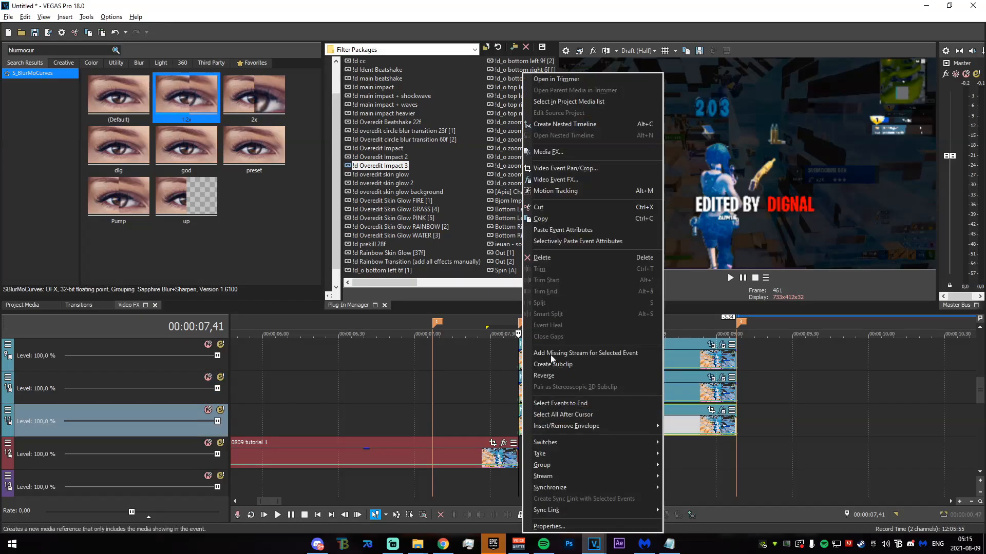
pyautogui.click(578, 231)
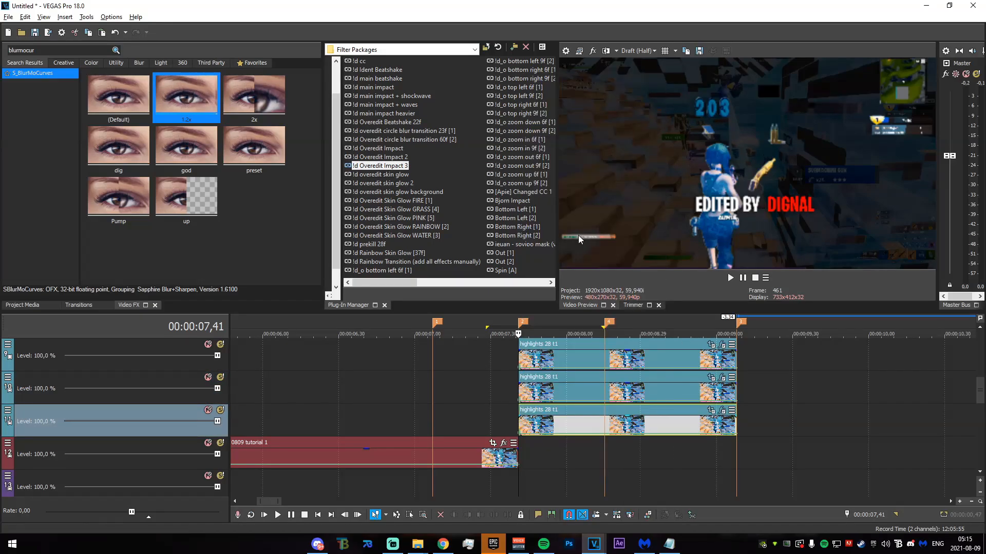
pyautogui.click(711, 410)
pyautogui.scroll(2, 612, 165)
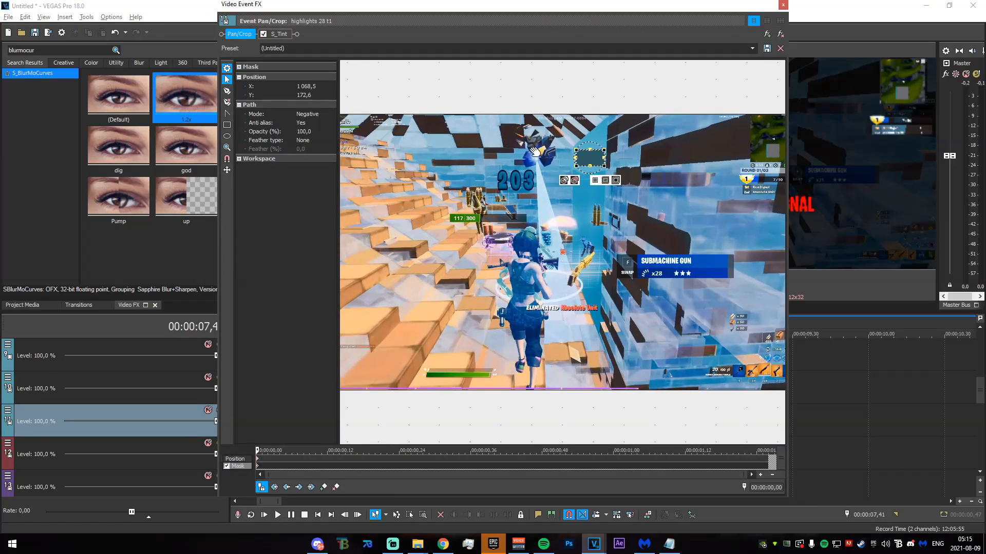
pyautogui.click(571, 162)
pyautogui.click(782, 5)
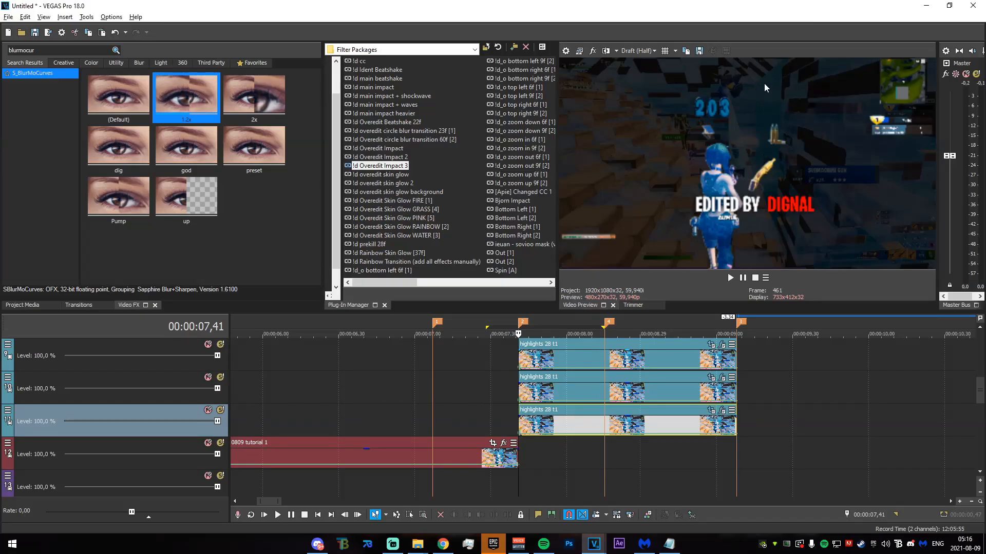
# Enlarge the rectangular mask slightly on the frozen clip on track 11, with its position at about X 1069,7 and Y 172,6.
pyautogui.click(709, 411)
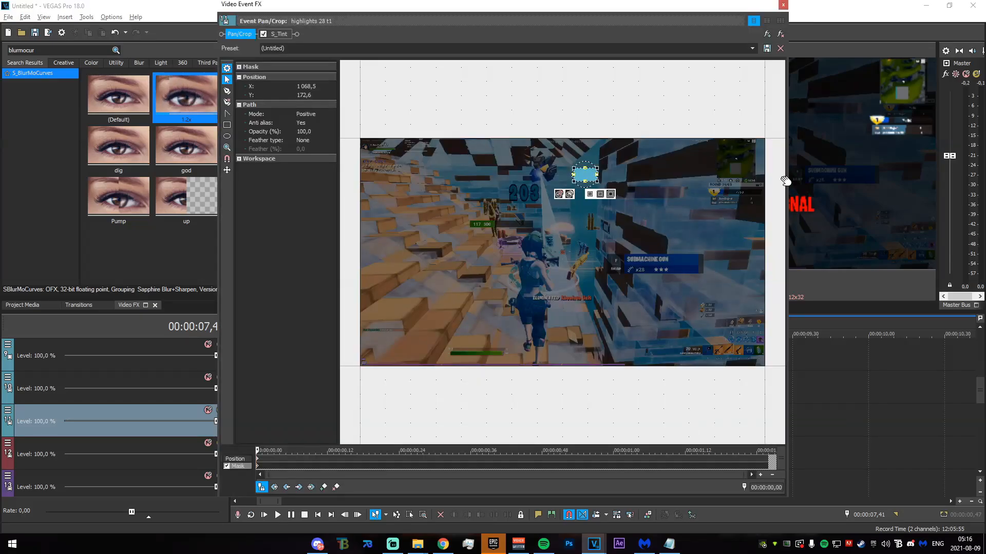
pyautogui.moveTo(663, 11); pyautogui.dragTo(485, 6)
pyautogui.moveTo(453, 169)
pyautogui.mouseDown()
pyautogui.moveTo(427, 172)
pyautogui.moveTo(441, 164)
pyautogui.moveTo(441, 178)
pyautogui.mouseUp()
pyautogui.click(640, 2)
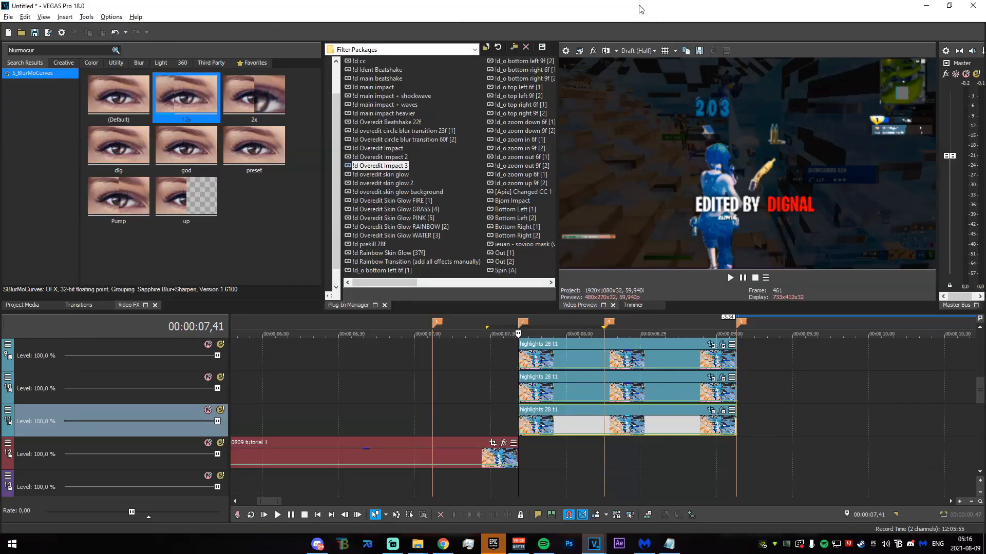
# Add a position keyframe at marker 4 to the frozen clip on track 11 and move its Y center to about 472,5.
pyautogui.moveTo(483, 390)
pyautogui.mouseDown()
pyautogui.moveTo(605, 428)
pyautogui.moveTo(605, 441)
pyautogui.mouseUp()
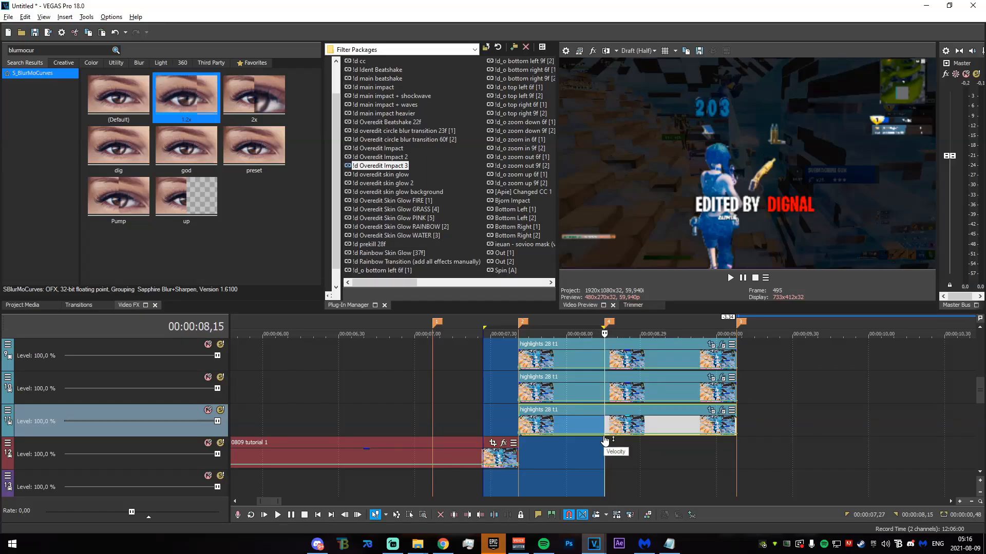
pyautogui.moveTo(517, 491); pyautogui.dragTo(605, 478)
pyautogui.click(608, 434)
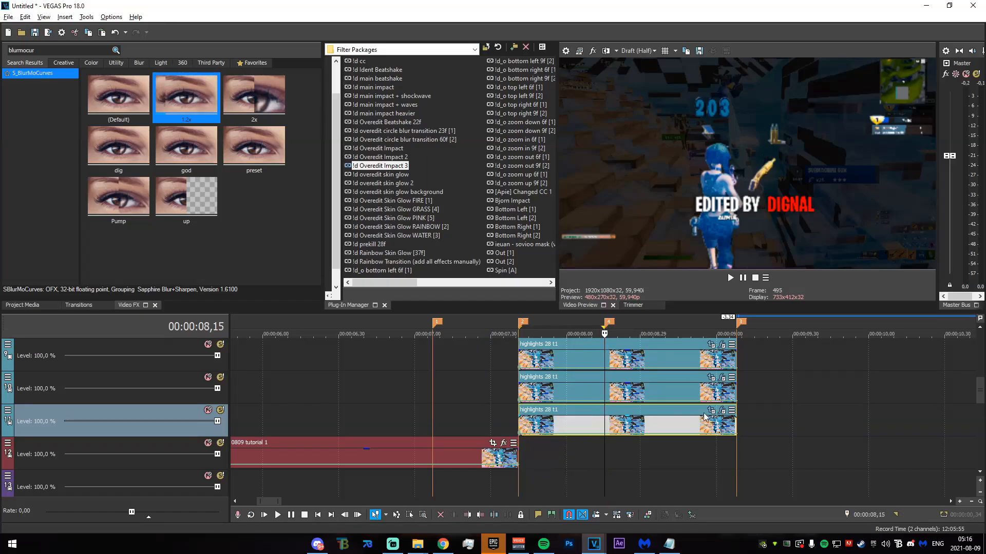
pyautogui.click(711, 411)
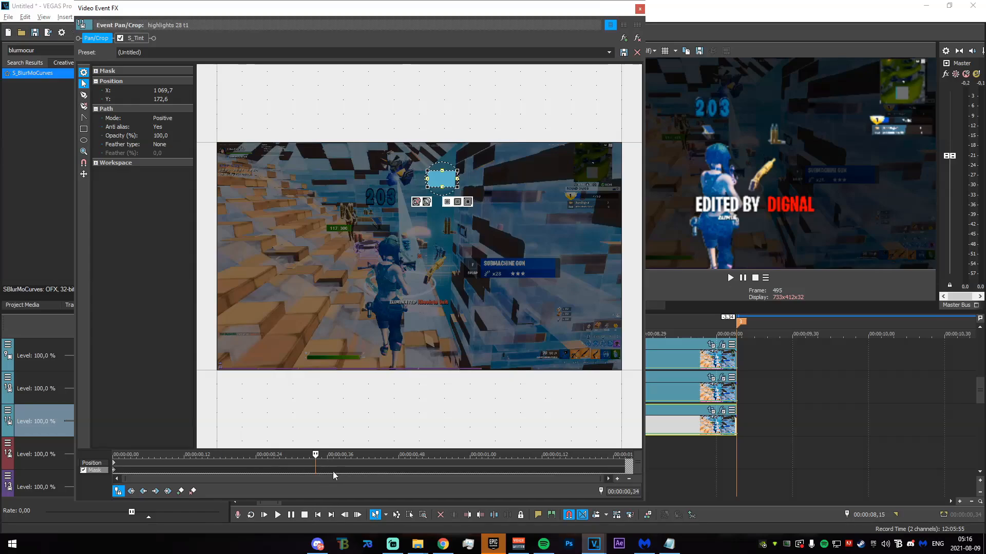
pyautogui.click(315, 463)
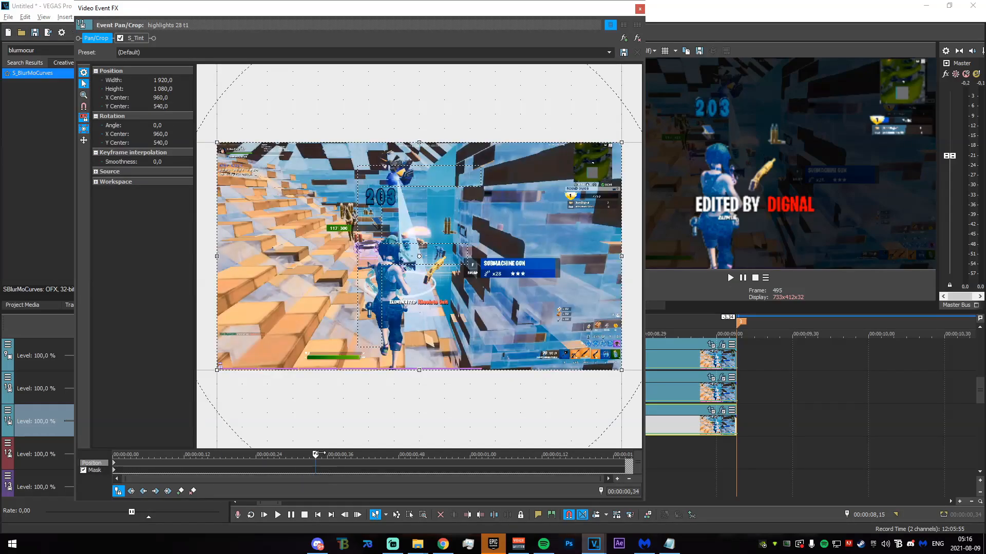
pyautogui.moveTo(317, 244)
pyautogui.mouseDown()
pyautogui.moveTo(321, 223)
pyautogui.moveTo(320, 257)
pyautogui.mouseUp()
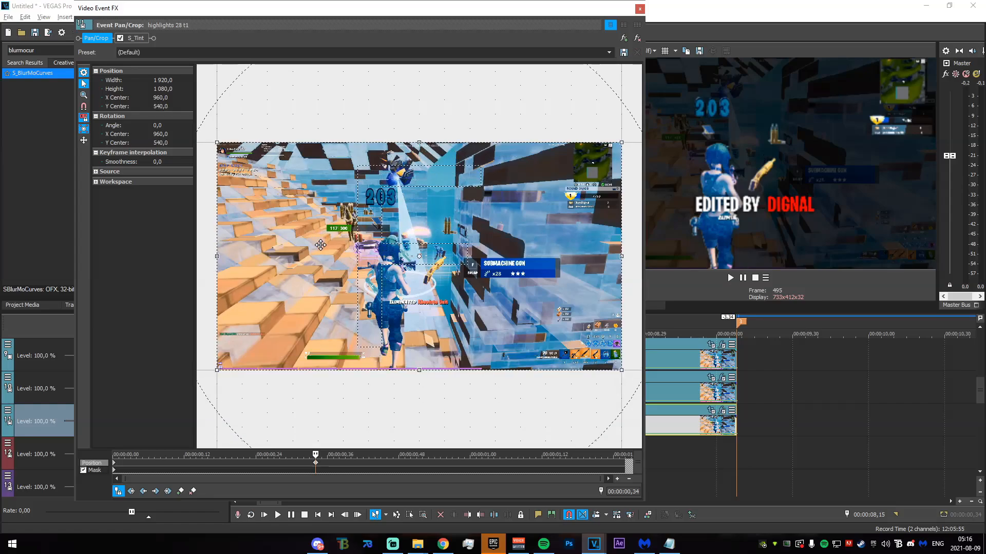
pyautogui.moveTo(320, 253); pyautogui.dragTo(321, 235)
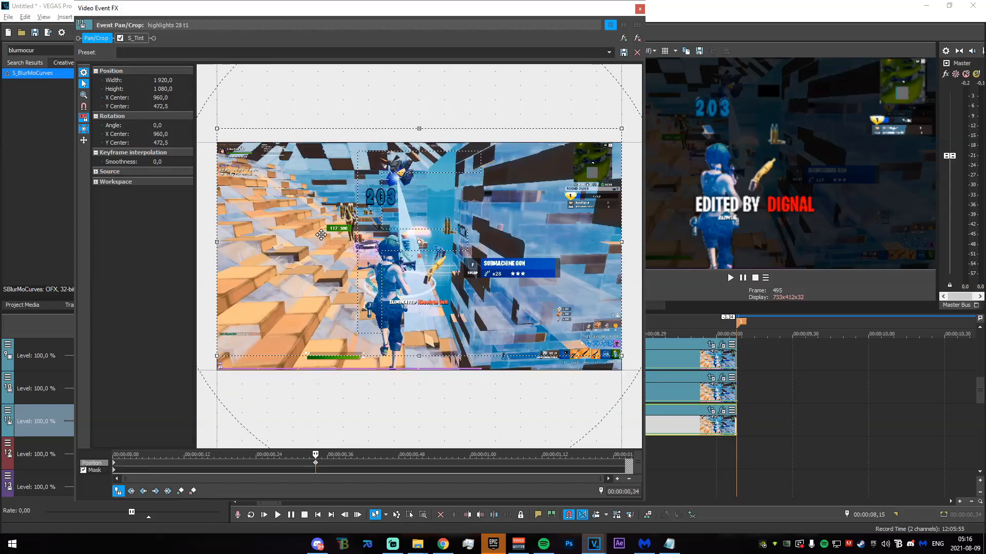
# Set the first position keyframe of the clip on track 11 to Smooth interpolation.
pyautogui.click(114, 467)
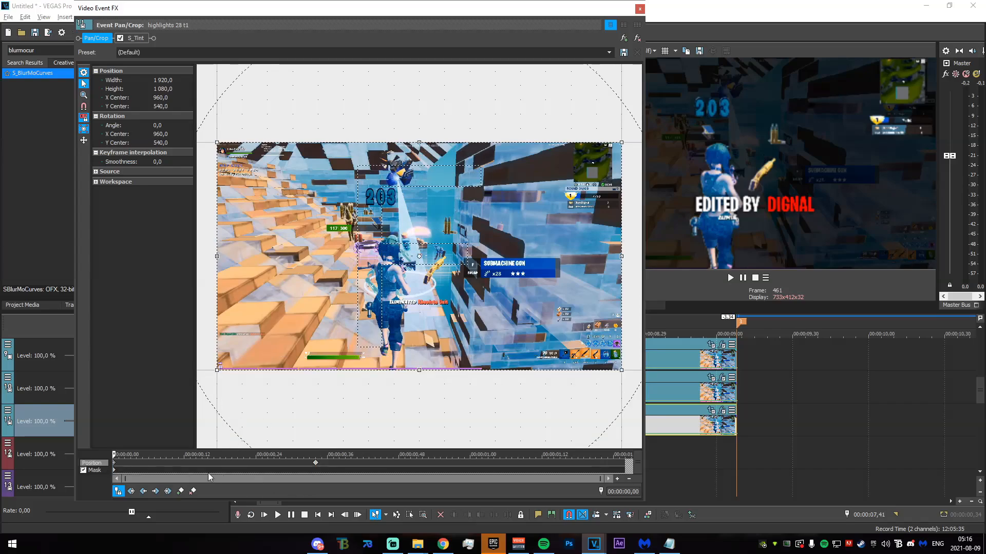
pyautogui.rightClick(114, 466)
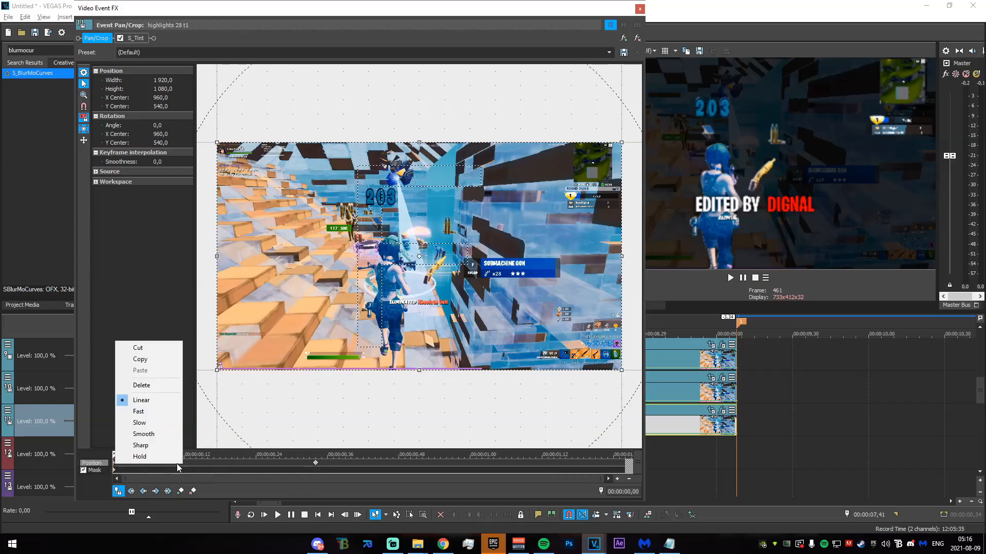
pyautogui.click(146, 434)
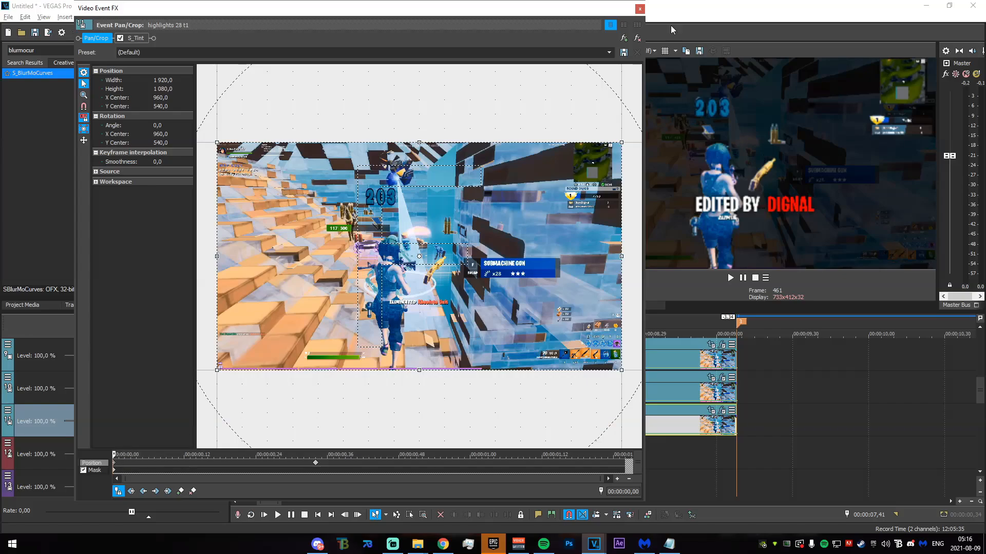
pyautogui.click(639, 9)
# Select the timeline range from about 00:00:07,21 to 00:00:08,26 and put the cursor at marker 4.
pyautogui.moveTo(498, 401); pyautogui.dragTo(628, 398)
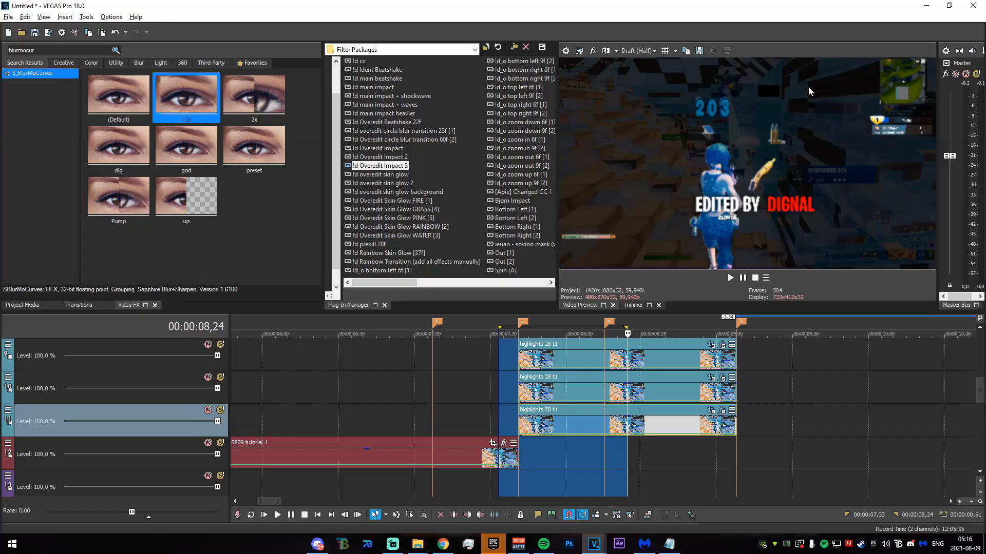
pyautogui.click(516, 387)
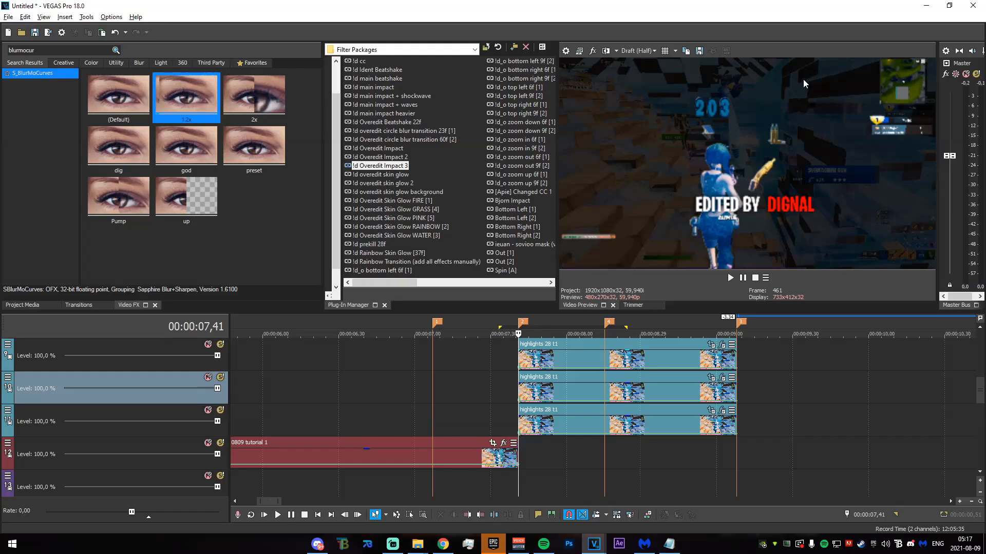
pyautogui.moveTo(469, 382); pyautogui.dragTo(635, 376)
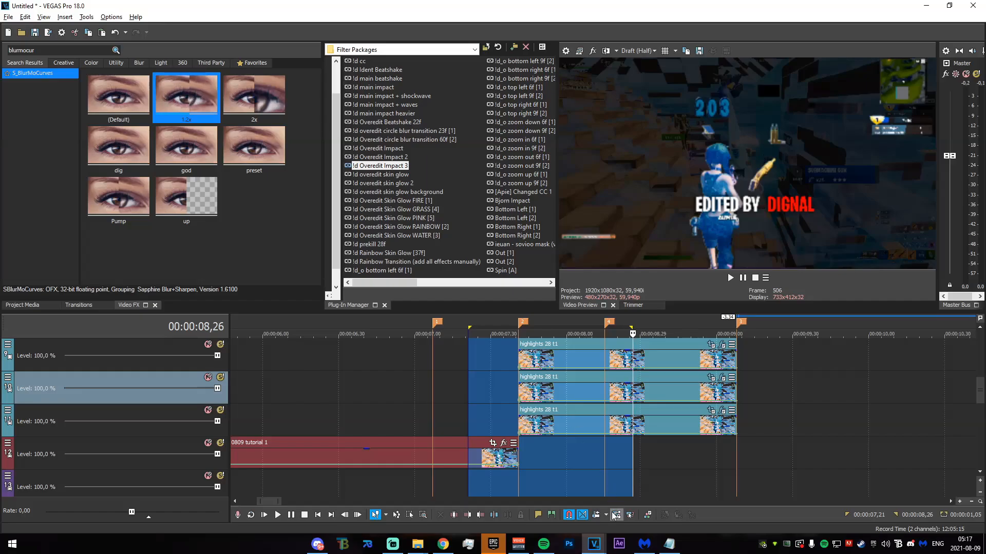
pyautogui.click(606, 476)
# Save the project in Documents as "08-09 tutorial".
pyautogui.hotkey('ctrl', 's')
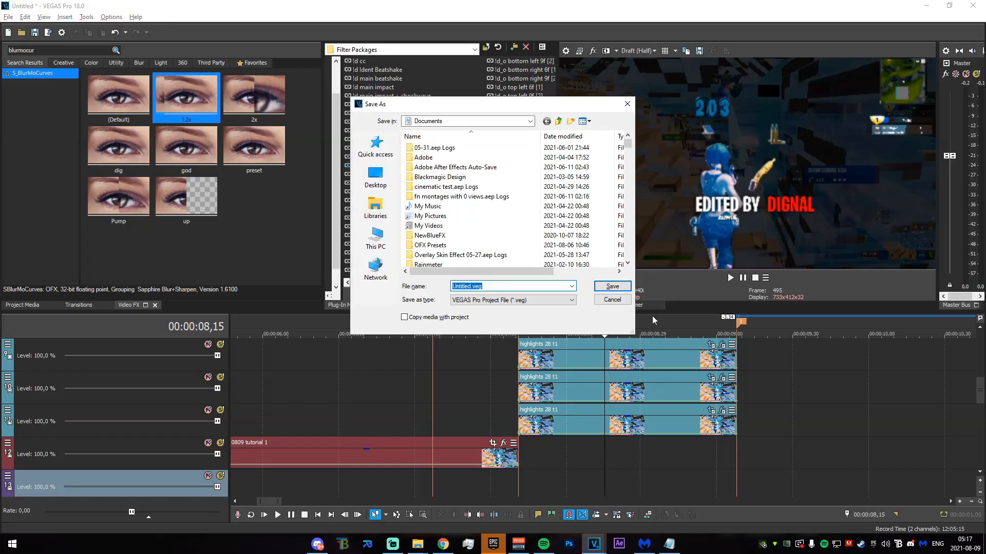
pyautogui.write('08-09 tutorial')
pyautogui.press('Return')
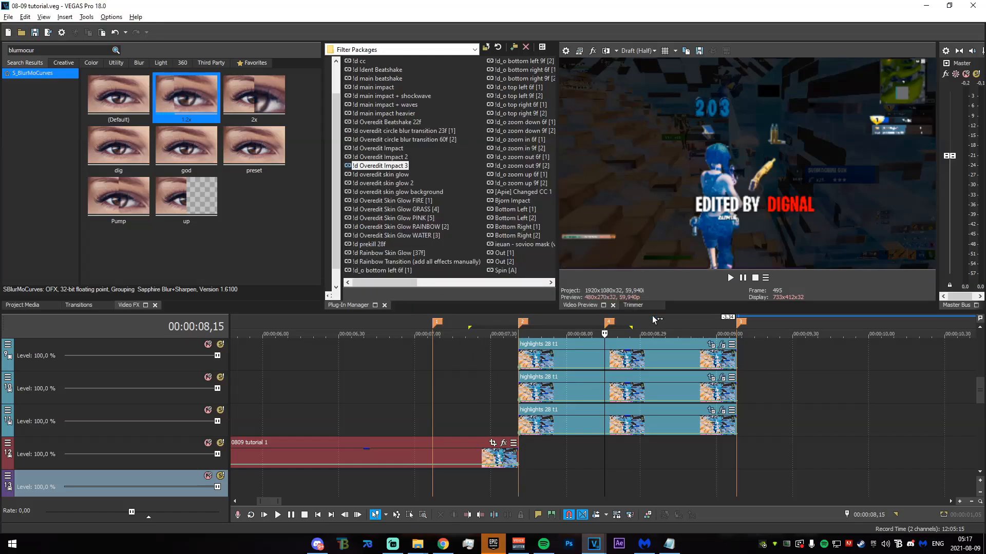
# Search the video effects for "shake" and apply the S_Shake "mask shake" preset to the title on track 1.
pyautogui.click(520, 394)
pyautogui.moveTo(980, 390); pyautogui.dragTo(980, 343)
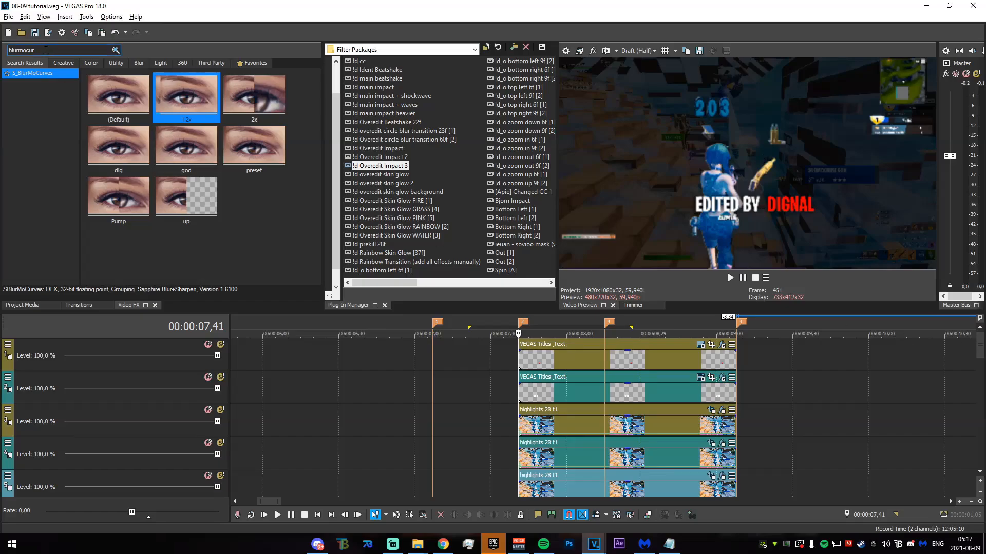
pyautogui.moveTo(52, 50); pyautogui.dragTo(2, 28)
pyautogui.write('shake')
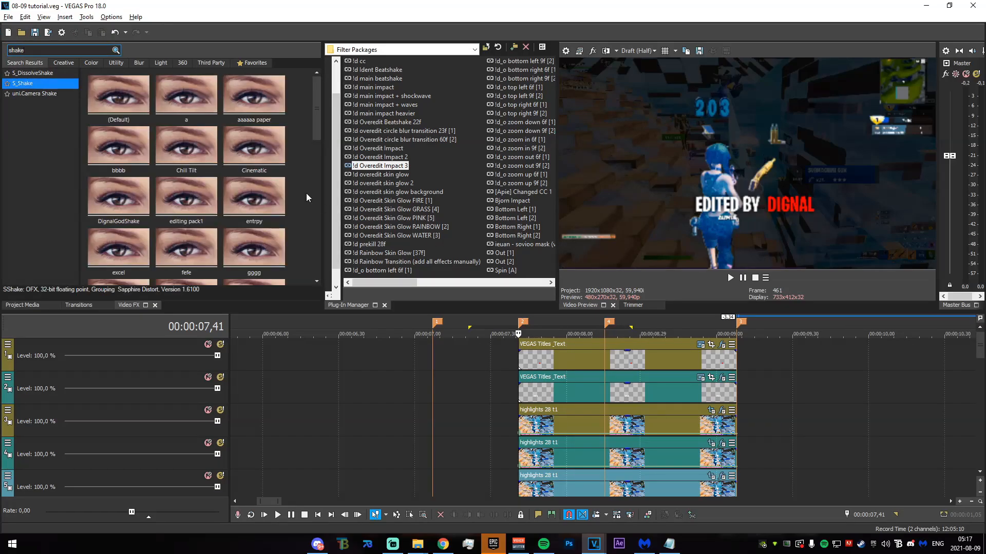
pyautogui.moveTo(317, 112); pyautogui.dragTo(322, 146)
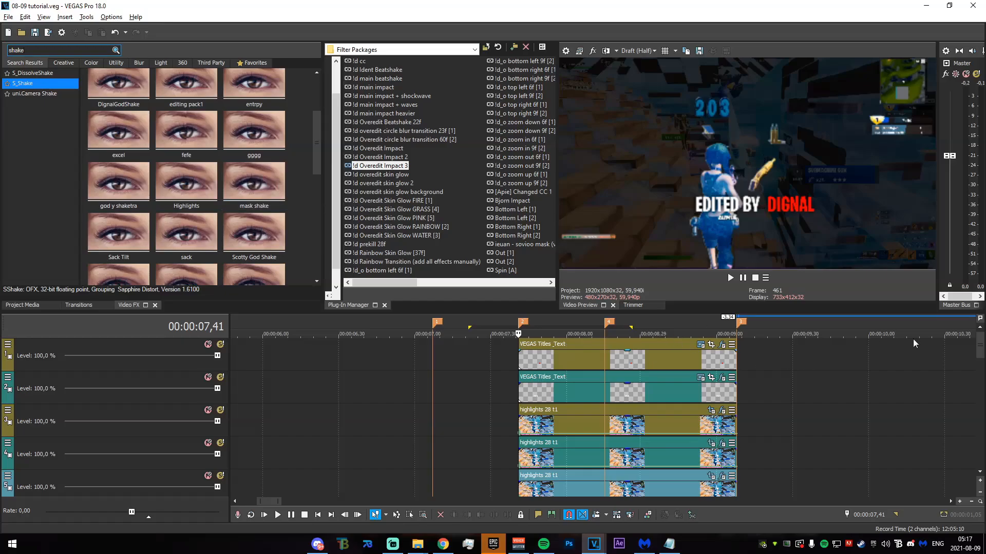
pyautogui.moveTo(241, 180); pyautogui.dragTo(552, 354)
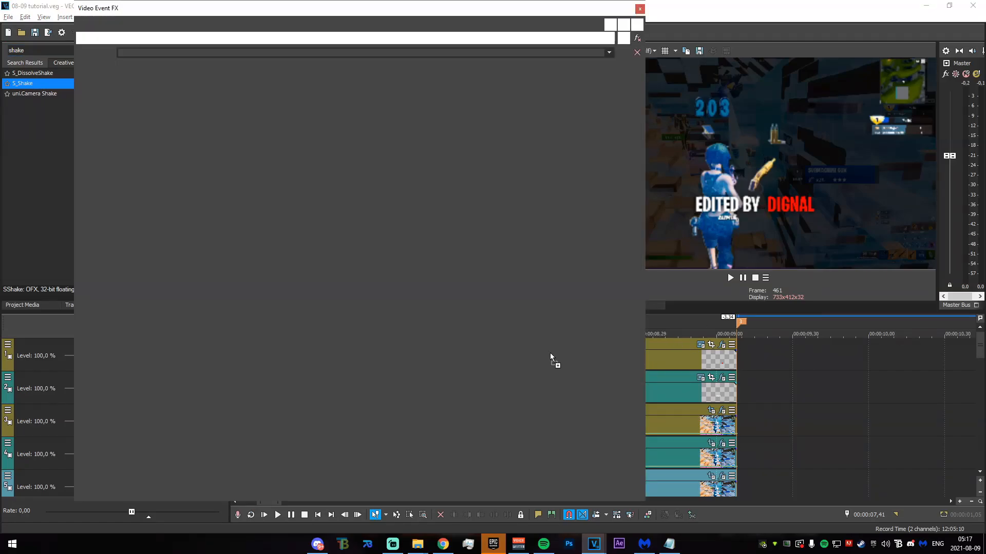
# Examine the X, Y, Z and Tilt Shake settings of the S_Shake effect on the title on track 1.
pyautogui.scroll(5, 769, 375)
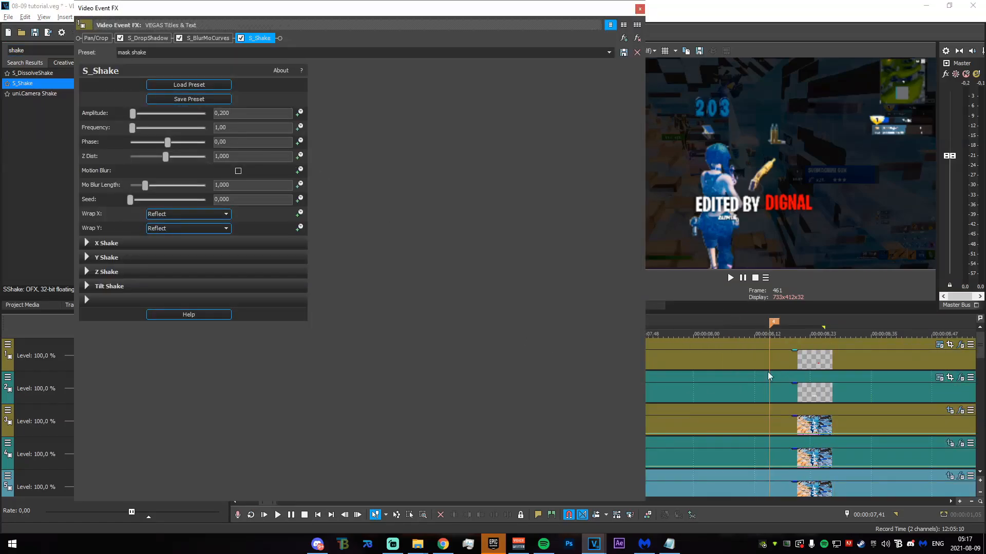
pyautogui.moveTo(644, 96); pyautogui.dragTo(340, 120)
pyautogui.moveTo(521, 365); pyautogui.dragTo(579, 351)
pyautogui.click(86, 243)
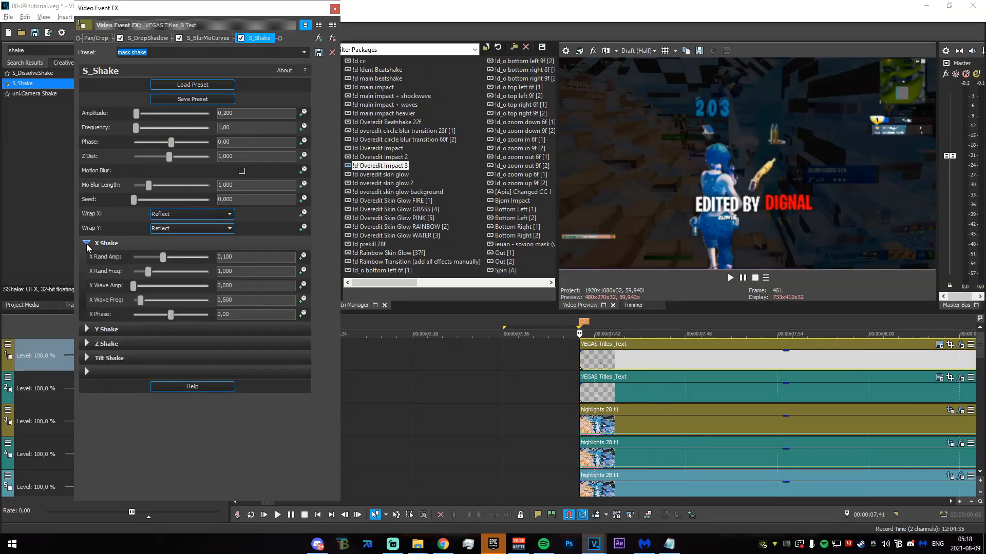
pyautogui.click(87, 243)
pyautogui.click(87, 257)
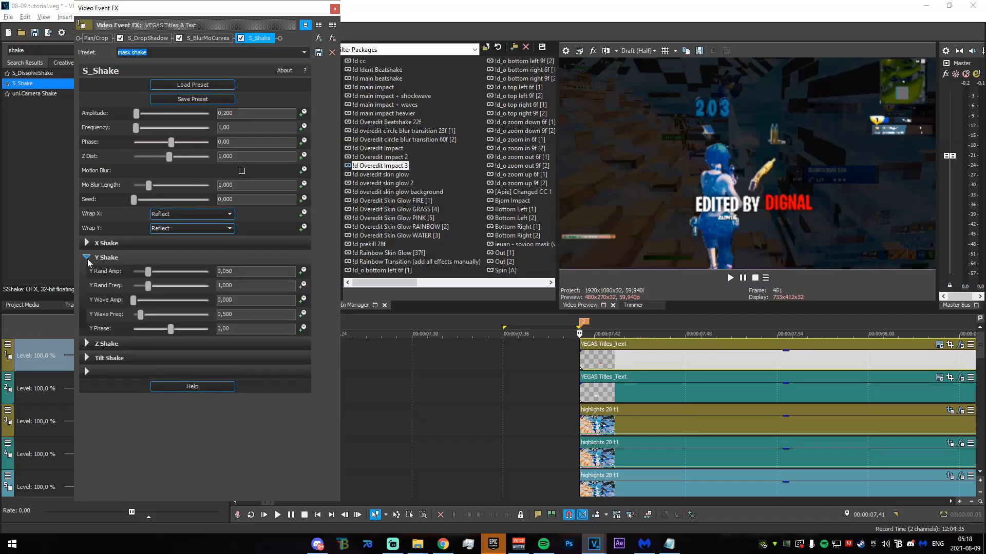
pyautogui.click(87, 258)
pyautogui.click(88, 272)
pyautogui.click(87, 272)
pyautogui.click(87, 287)
pyautogui.click(88, 287)
pyautogui.click(333, 9)
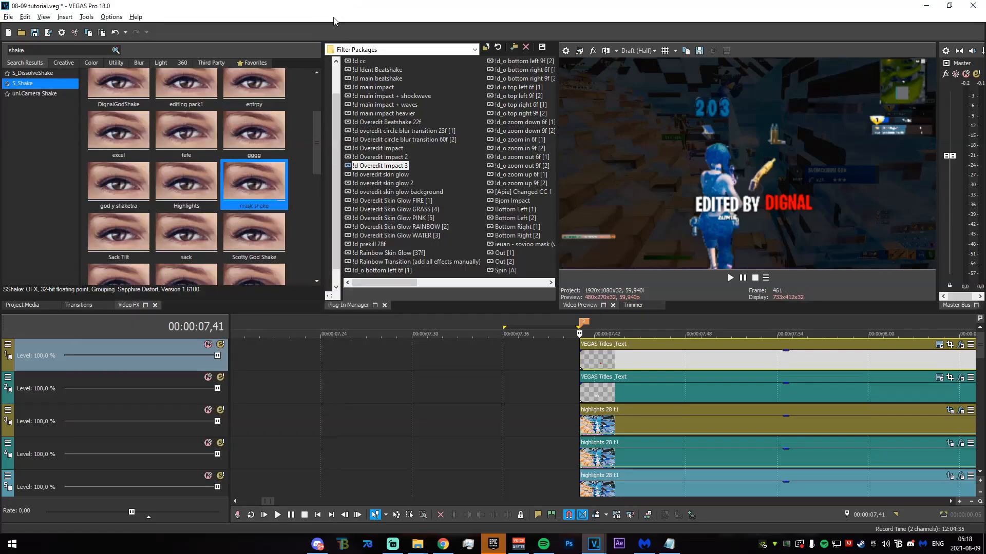
# Apply the S_Shake "mask shake" preset to the title on track 2 and the frozen clips on tracks 3 to 5.
pyautogui.moveTo(651, 388); pyautogui.dragTo(652, 388)
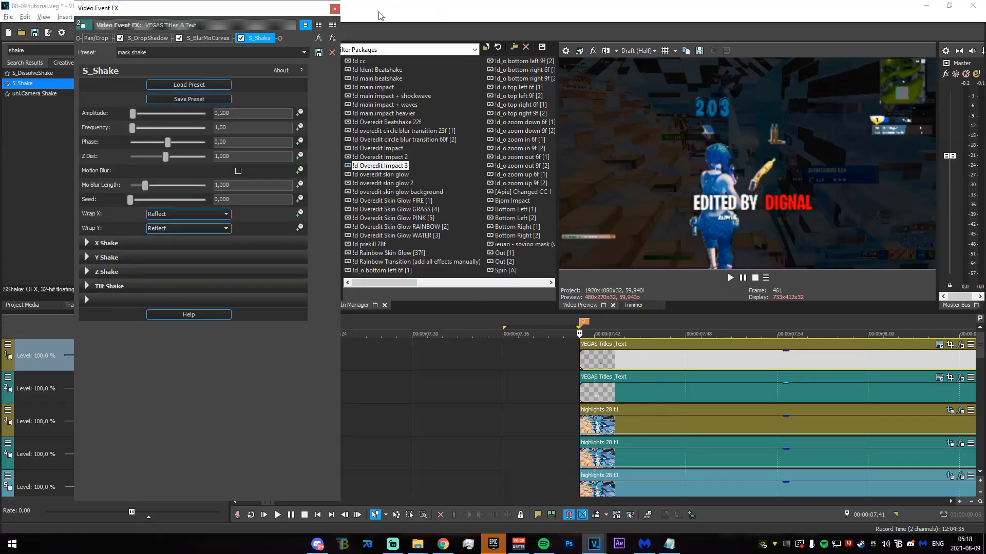
pyautogui.click(335, 7)
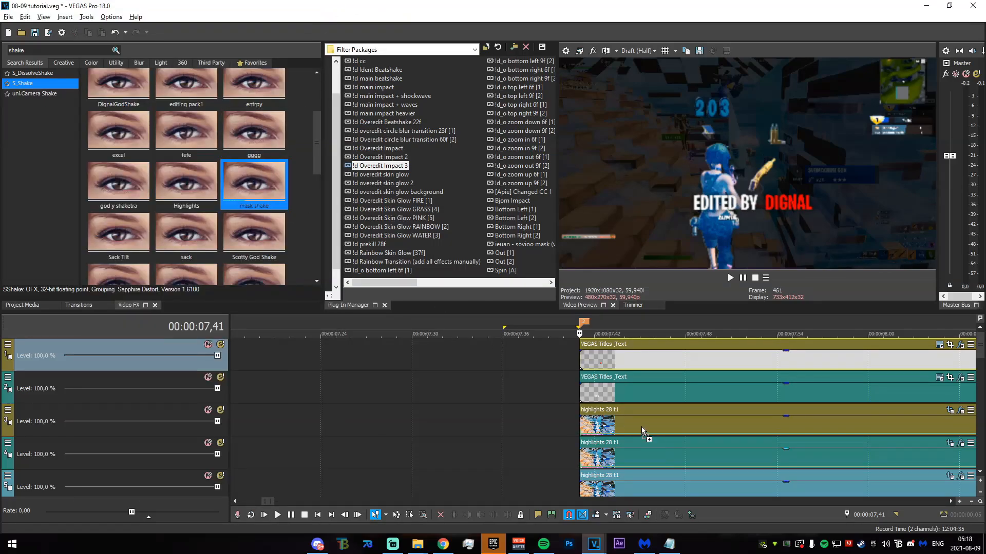
pyautogui.moveTo(641, 427); pyautogui.dragTo(642, 427)
pyautogui.click(334, 9)
pyautogui.moveTo(593, 460); pyautogui.dragTo(607, 491)
pyautogui.click(333, 9)
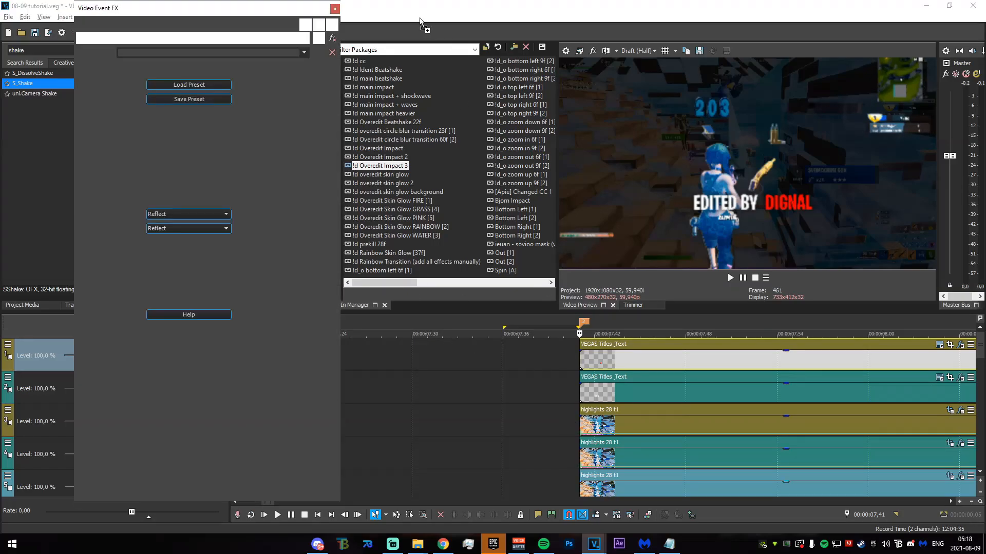
pyautogui.click(333, 9)
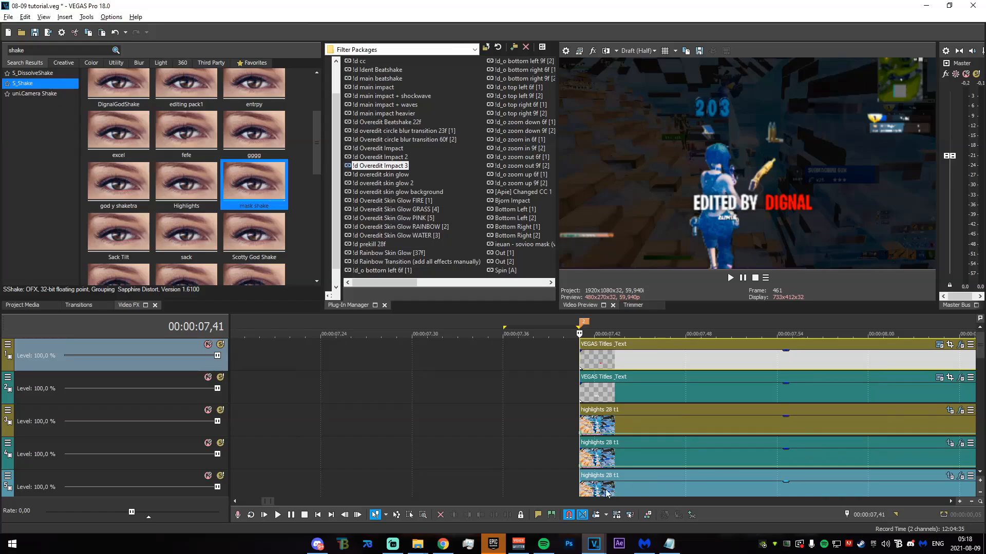
# Apply the S_Shake "mask shake" preset to the frozen clips on tracks 6 to 9.
pyautogui.click(578, 491)
pyautogui.click(981, 373)
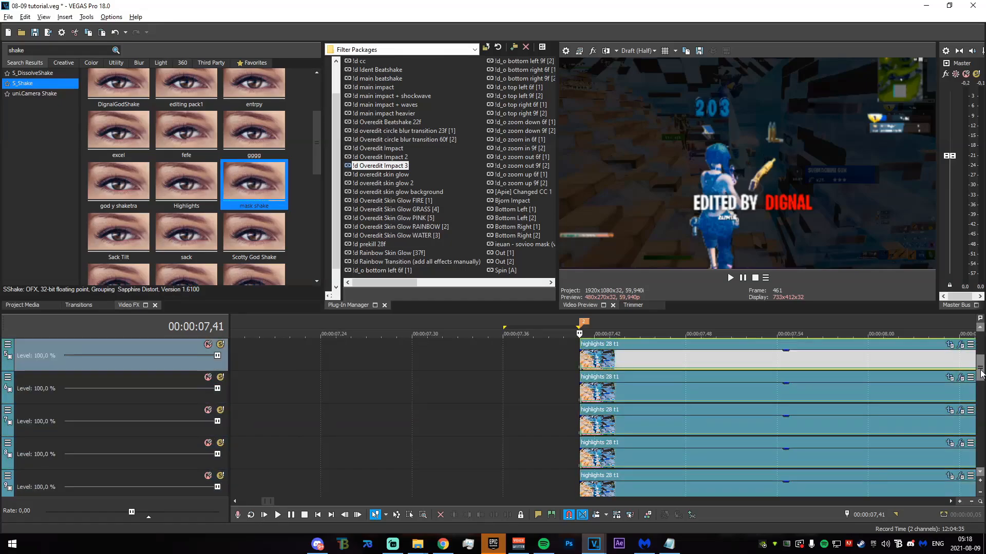
pyautogui.click(981, 377)
pyautogui.moveTo(588, 344); pyautogui.dragTo(589, 347)
pyautogui.click(335, 9)
pyautogui.moveTo(243, 195); pyautogui.dragTo(593, 398)
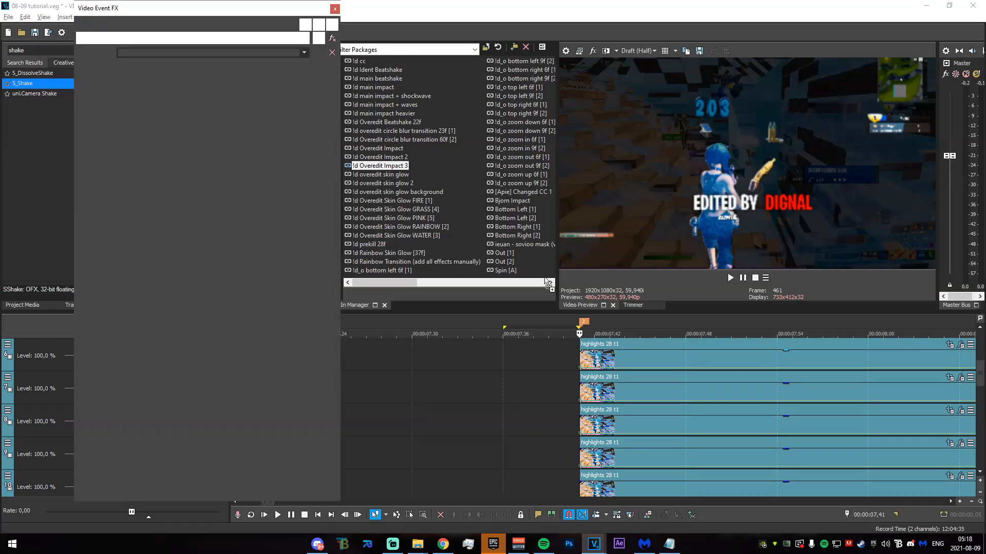
pyautogui.click(335, 9)
pyautogui.moveTo(243, 186); pyautogui.dragTo(626, 427)
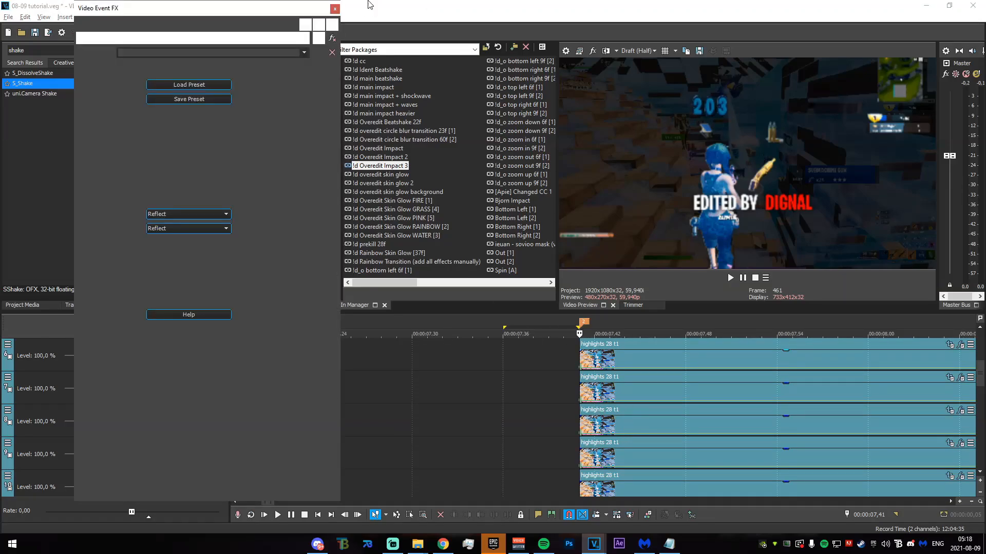
pyautogui.click(334, 9)
pyautogui.moveTo(590, 454); pyautogui.dragTo(590, 454)
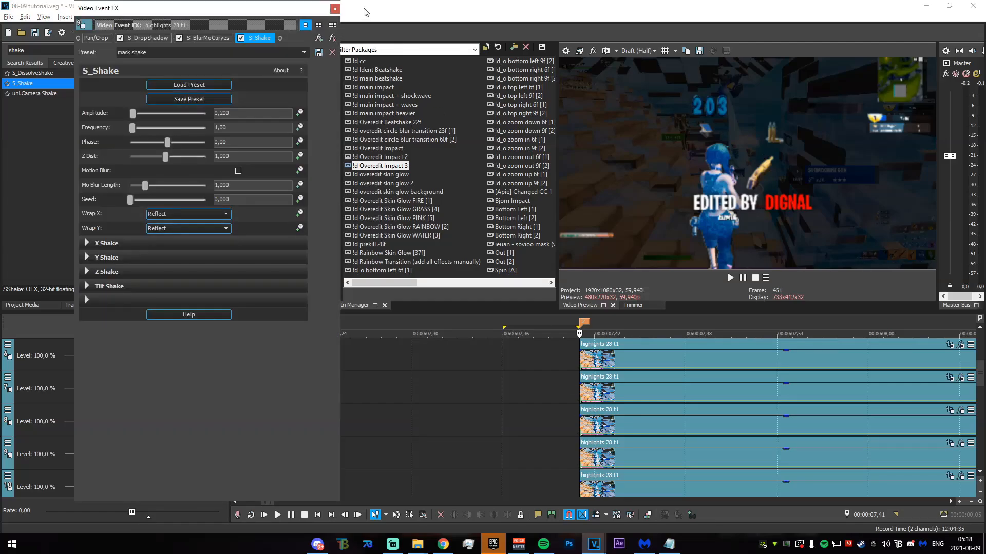
pyautogui.click(335, 9)
# Try the S_Shake "mask shake" preset on the frozen clip on track 10 and open that clip's effects.
pyautogui.moveTo(243, 185); pyautogui.dragTo(553, 379)
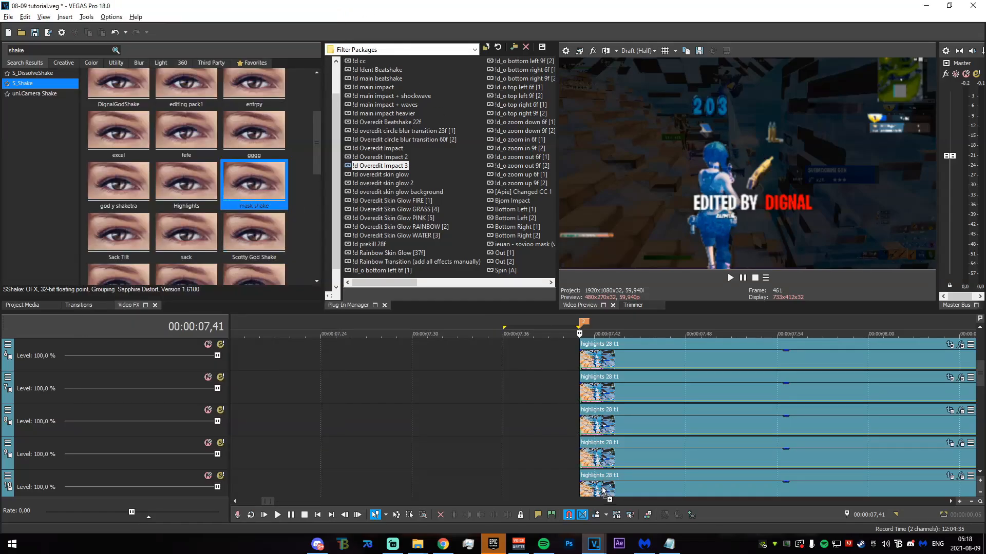
pyautogui.moveTo(603, 492); pyautogui.dragTo(603, 492)
pyautogui.click(960, 479)
pyautogui.click(335, 8)
# Try an S_Shake Phase of about -0,44 on the title on track 1 and undo it.
pyautogui.moveTo(562, 408); pyautogui.dragTo(579, 333)
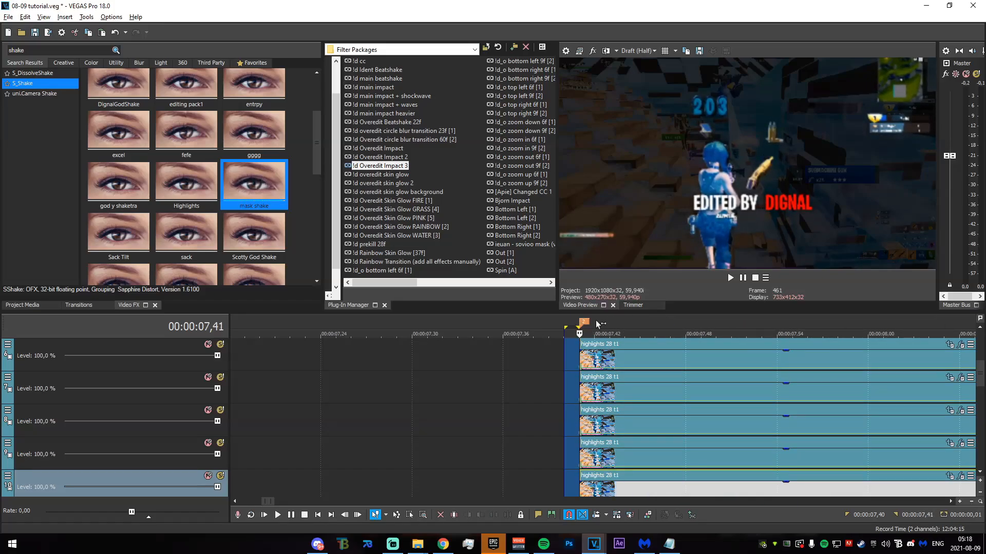
pyautogui.scroll(5, 965, 351)
pyautogui.scroll(-3, 965, 351)
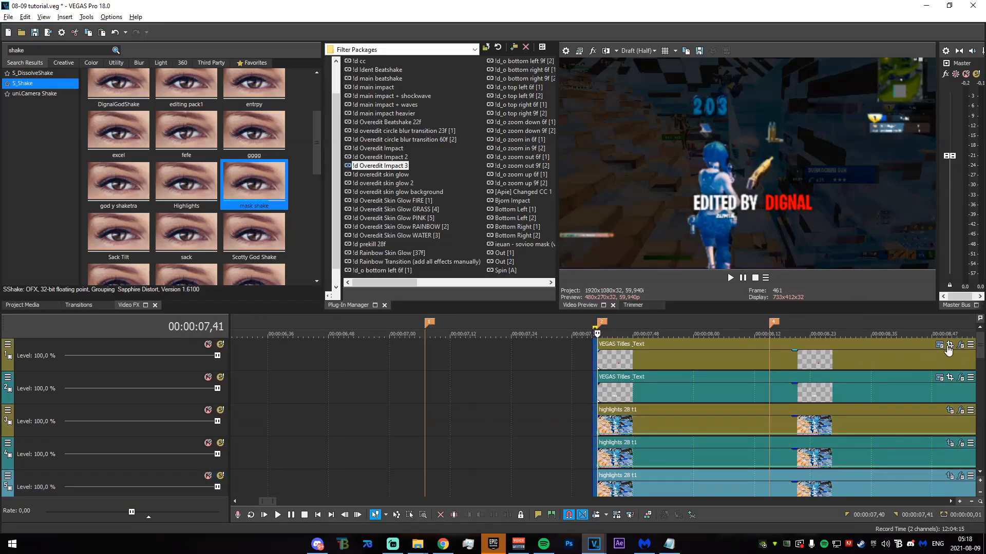
pyautogui.click(962, 346)
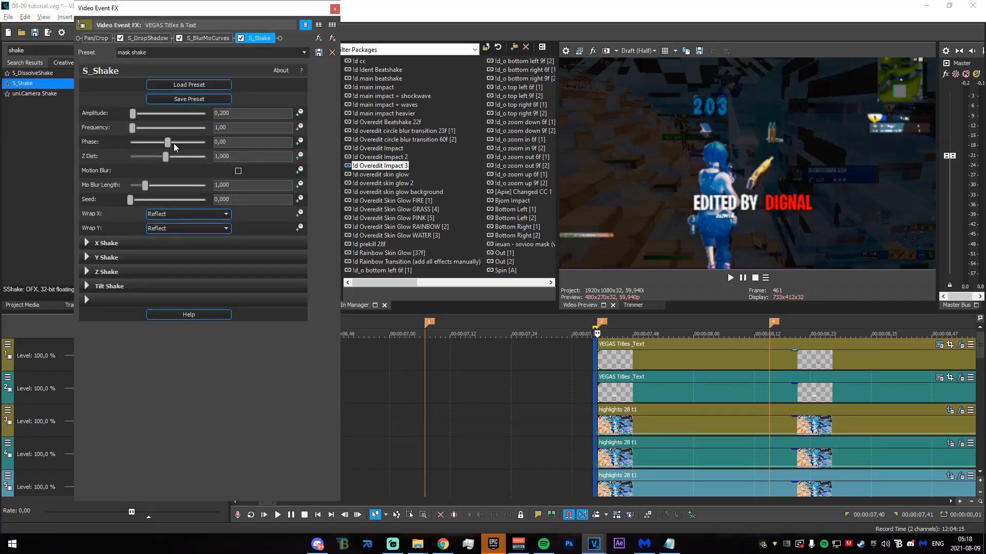
pyautogui.moveTo(166, 144); pyautogui.dragTo(165, 144)
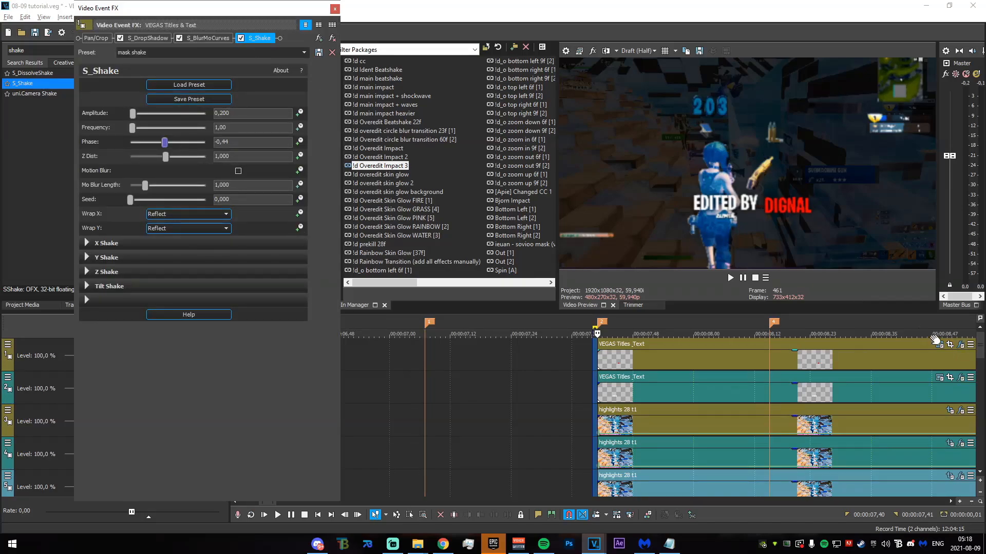
pyautogui.click(962, 381)
pyautogui.click(335, 9)
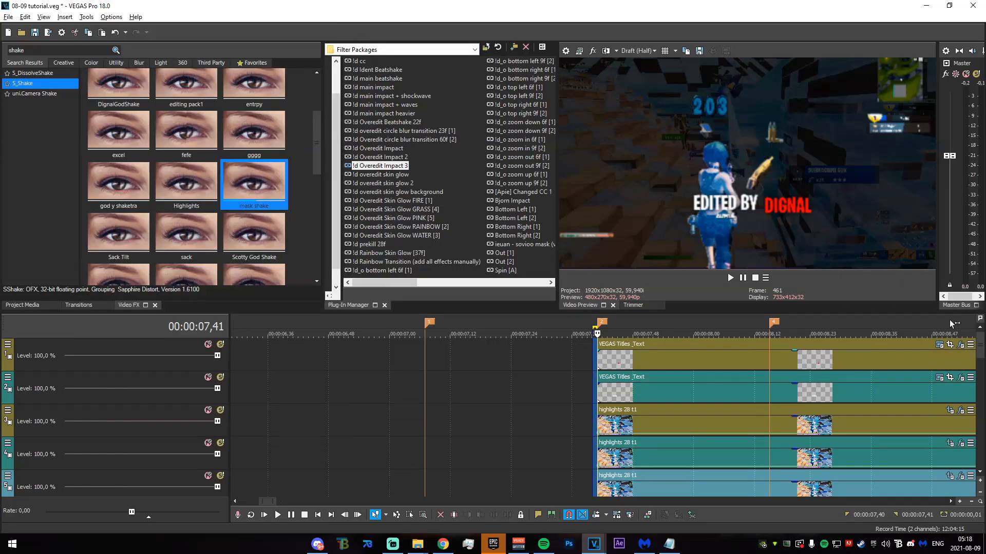
pyautogui.click(961, 345)
pyautogui.hotkey('ctrl', 'z')
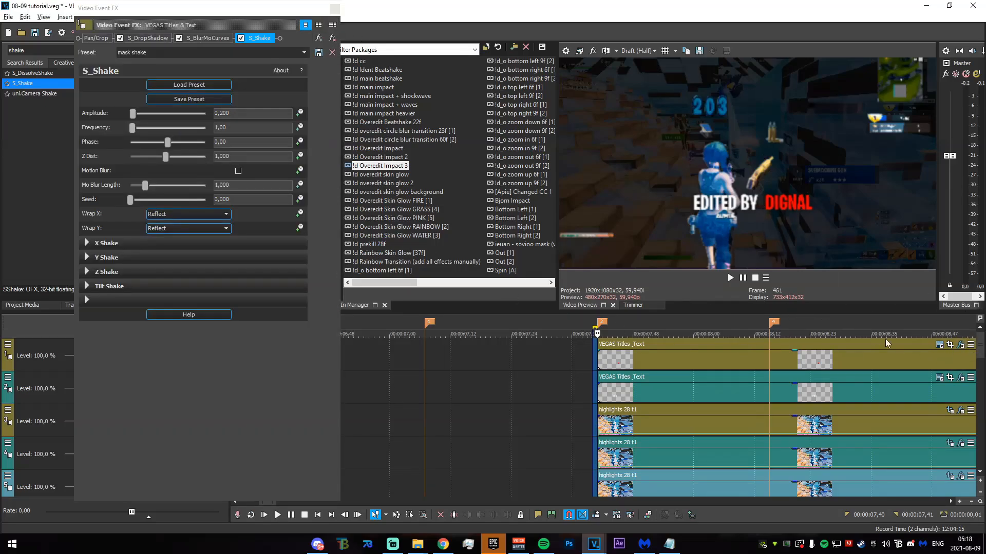
# Try a slightly negative S_Shake Phase on the frozen clip on track 3 and undo it.
pyautogui.click(958, 412)
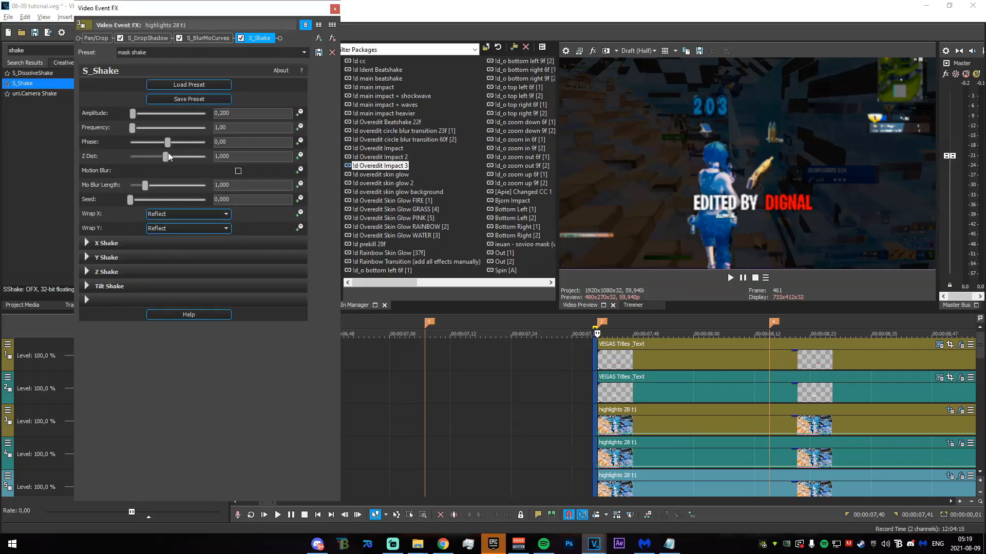
pyautogui.moveTo(170, 145); pyautogui.dragTo(165, 145)
pyautogui.hotkey('ctrl', 'z')
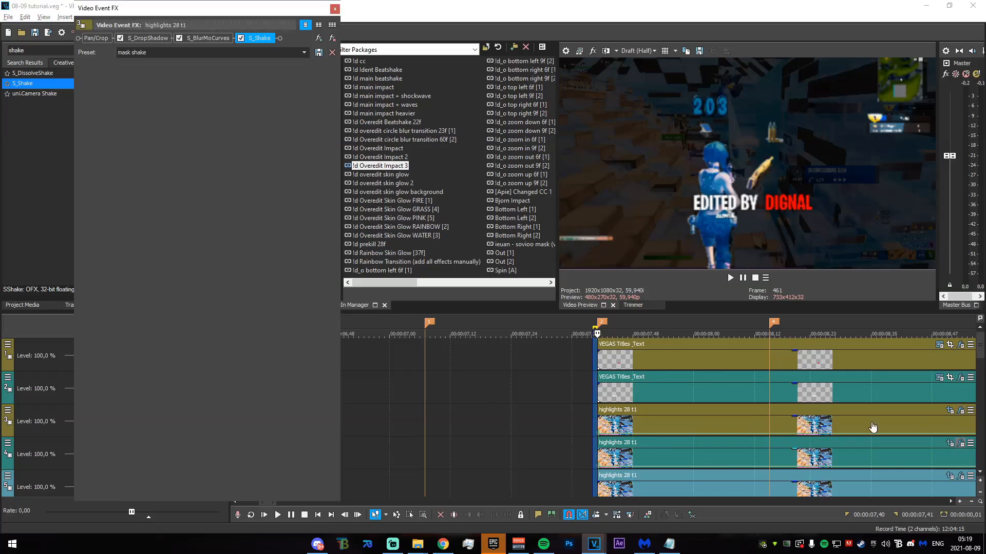
# Offset the S_Shake Phase of the frozen clips on tracks 4 to 6, using about -0,78 on track 5 and a positive value on track 6.
pyautogui.moveTo(169, 145); pyautogui.dragTo(172, 145)
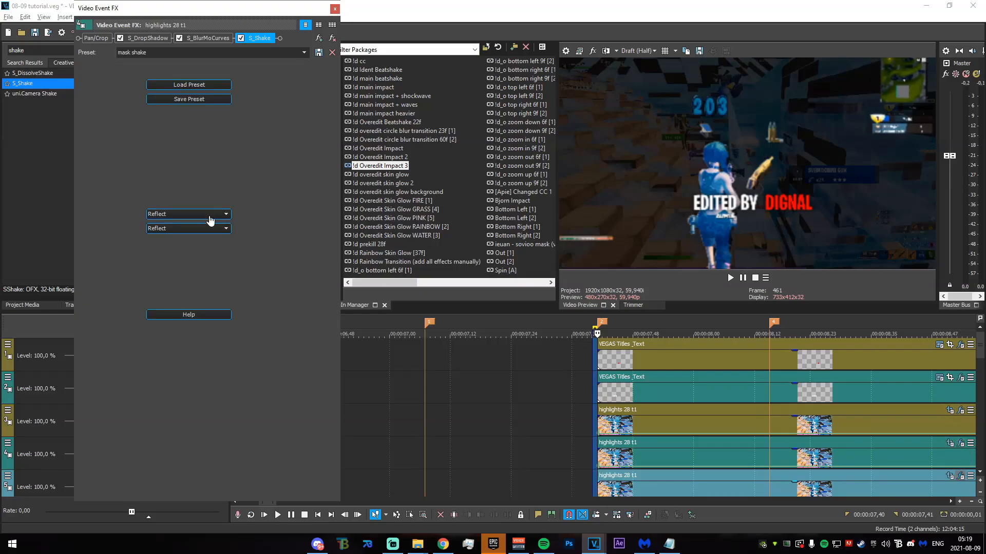
pyautogui.moveTo(169, 146); pyautogui.dragTo(164, 149)
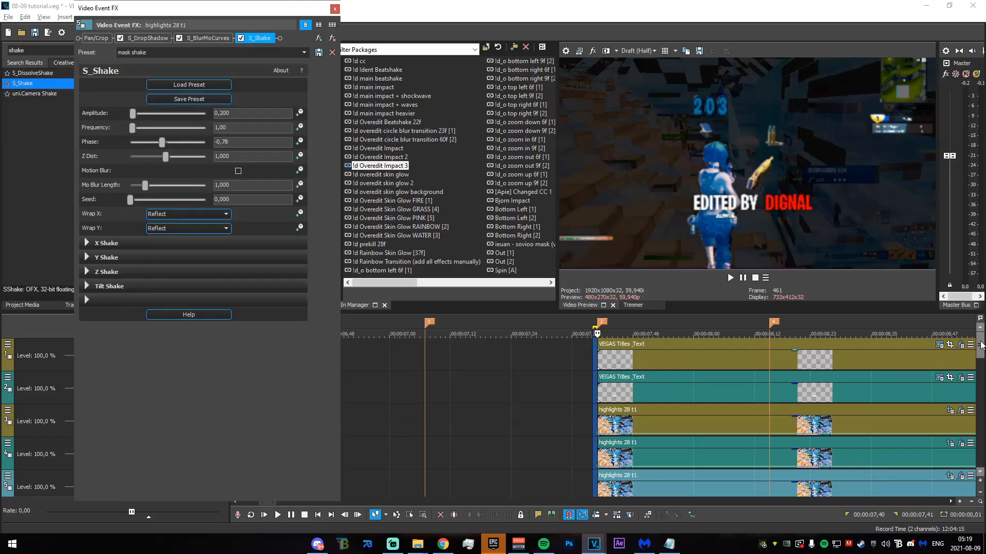
pyautogui.scroll(-3, 976, 341)
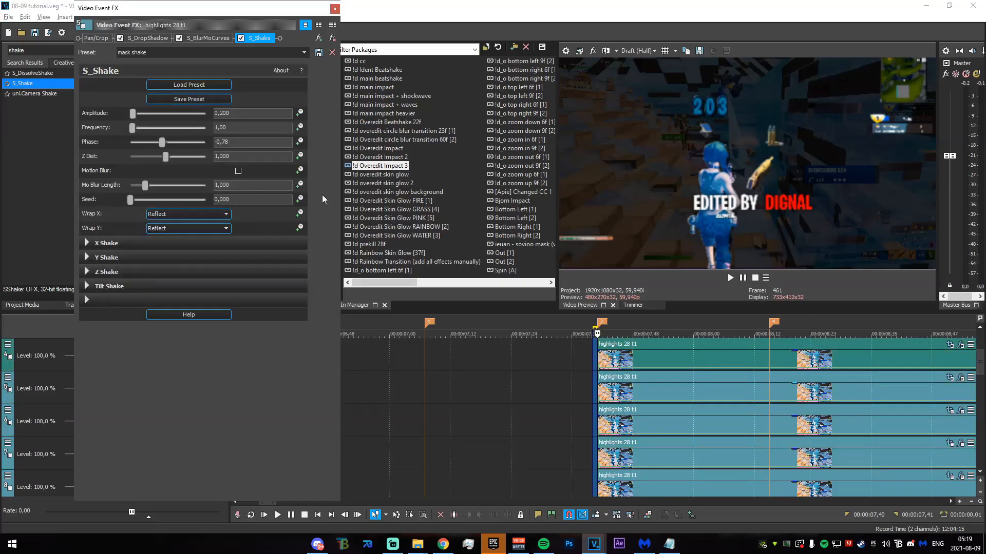
pyautogui.click(961, 412)
pyautogui.moveTo(174, 143); pyautogui.dragTo(180, 143)
# Set the S_Shake Phase to about -2,41 on track 7 and 1,33 on track 8, and adjust it on track 9.
pyautogui.click(961, 446)
pyautogui.moveTo(168, 143); pyautogui.dragTo(150, 143)
pyautogui.click(961, 473)
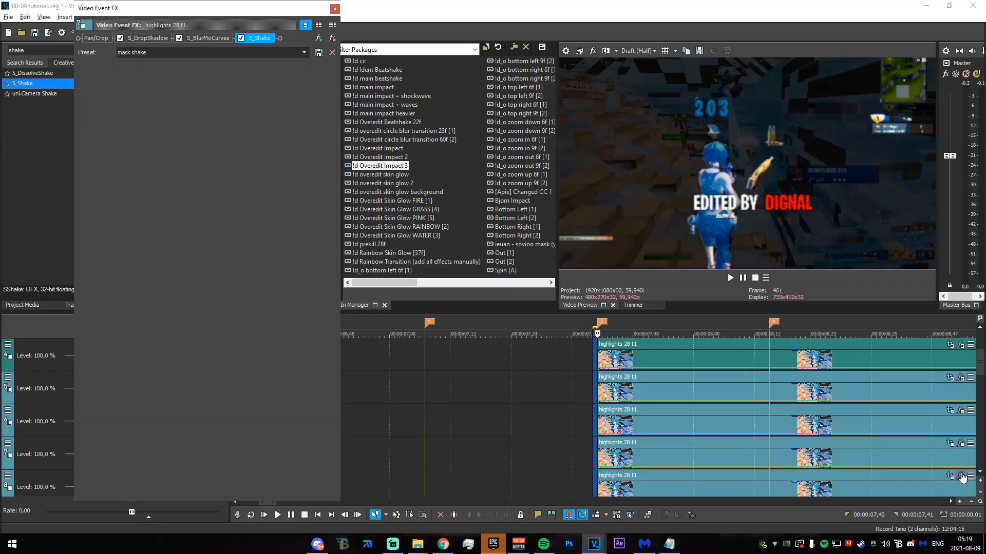
pyautogui.moveTo(980, 368); pyautogui.dragTo(979, 386)
pyautogui.click(961, 445)
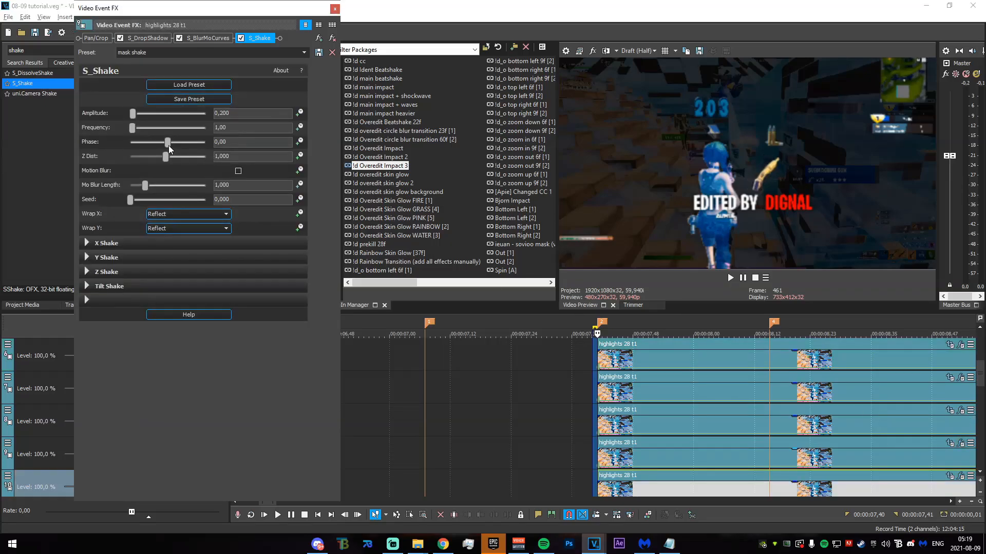
pyautogui.moveTo(169, 146); pyautogui.dragTo(168, 147)
# Check the effect settings of the frozen clips on tracks 7 to 10.
pyautogui.click(961, 411)
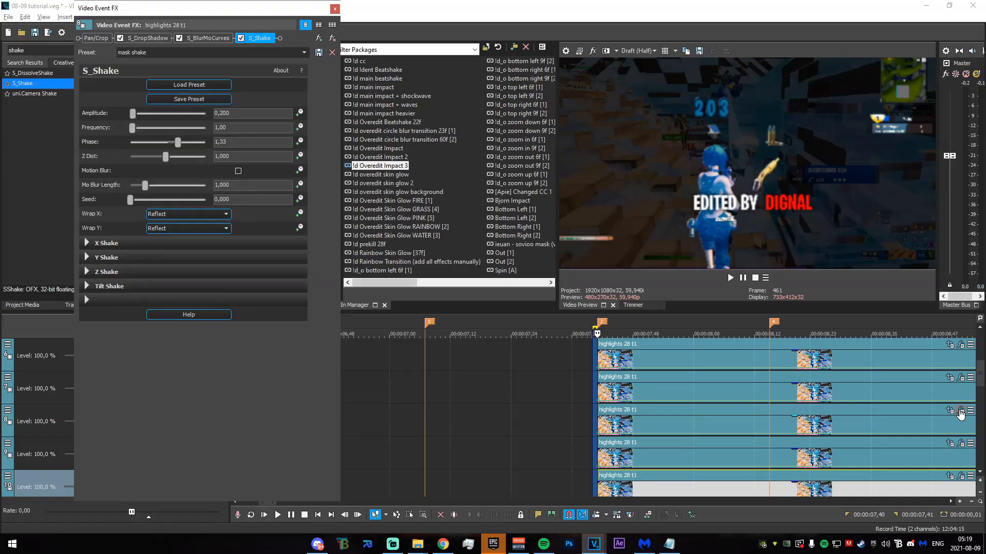
pyautogui.click(960, 381)
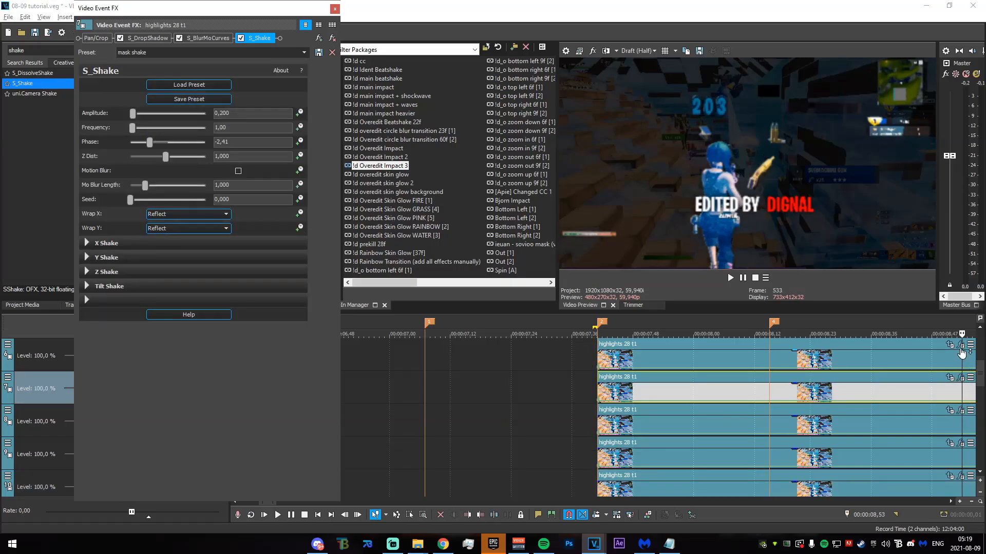
pyautogui.click(962, 445)
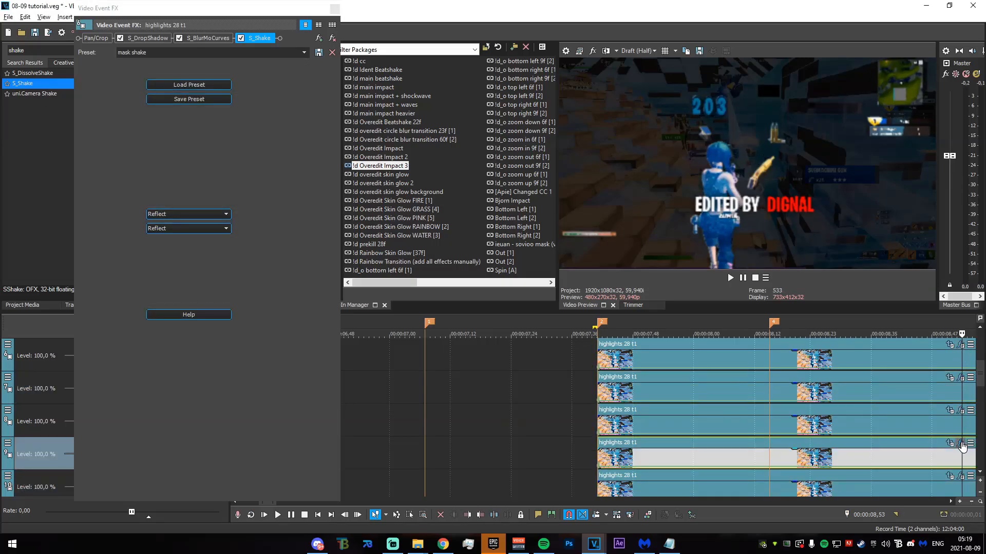
pyautogui.click(961, 477)
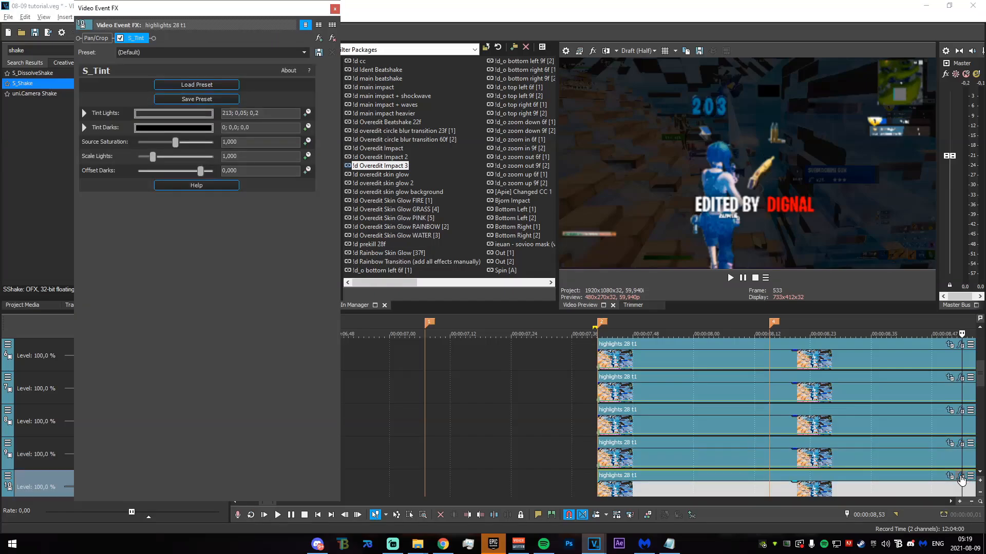
pyautogui.click(335, 9)
# Select the timeline range from about 00:00:07,30 to 00:00:08,14 around marker 2.
pyautogui.moveTo(541, 422); pyautogui.dragTo(764, 346)
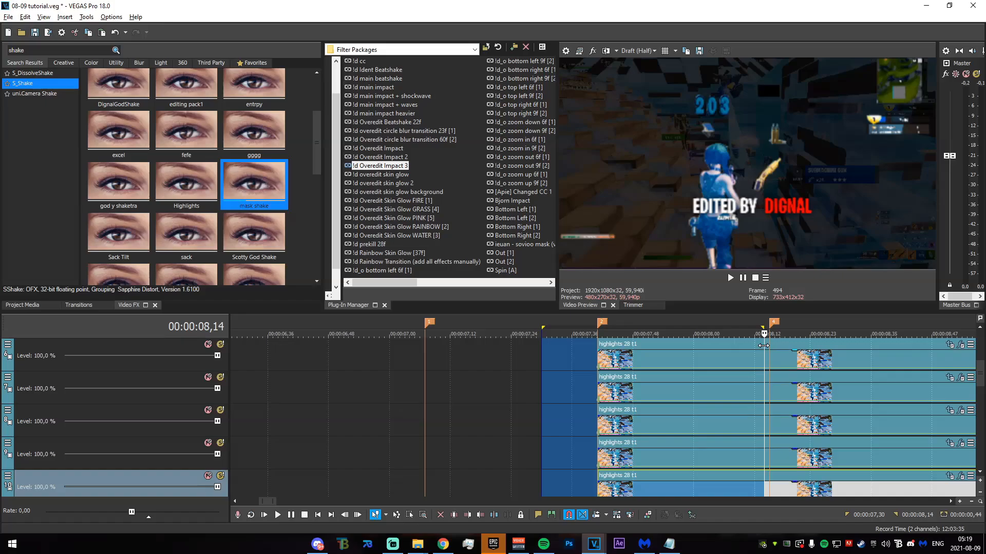
# Enlarge and tilt the masked name bar on track 3 from its first frame, using a Pan/Crop of 875,9 × 492,7 centred at 426,2; 795,3, angle 5,0.
pyautogui.click(546, 412)
pyautogui.click(599, 356)
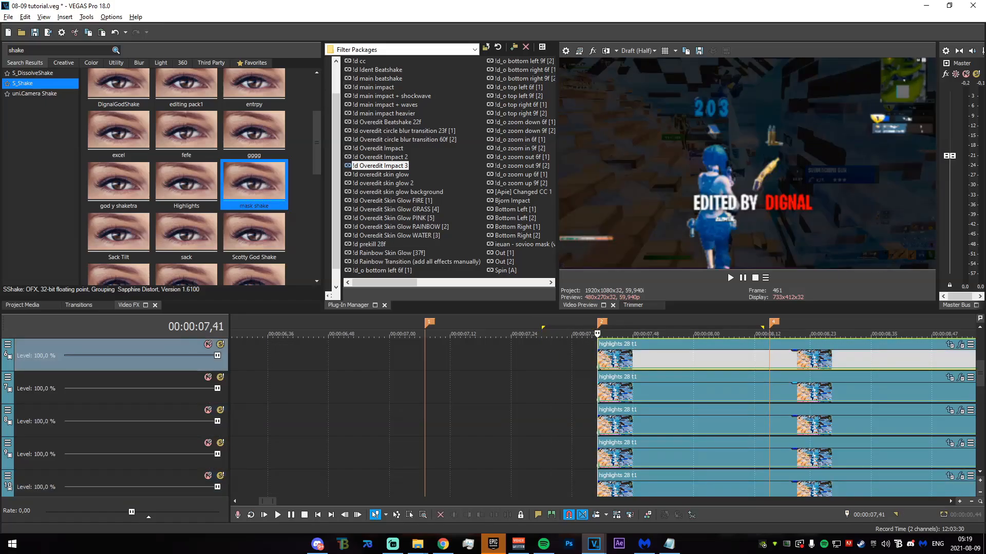
pyautogui.scroll(5, 853, 378)
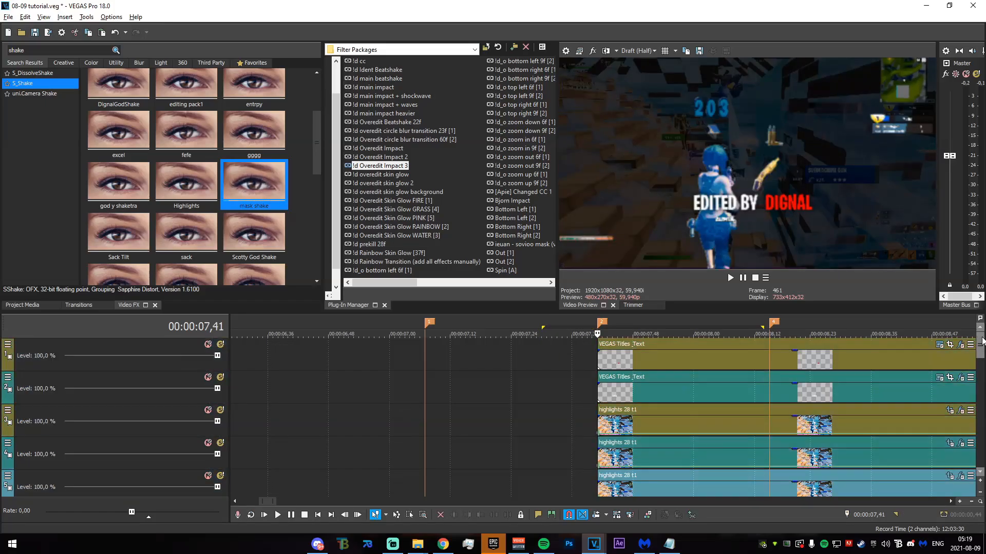
pyautogui.click(713, 461)
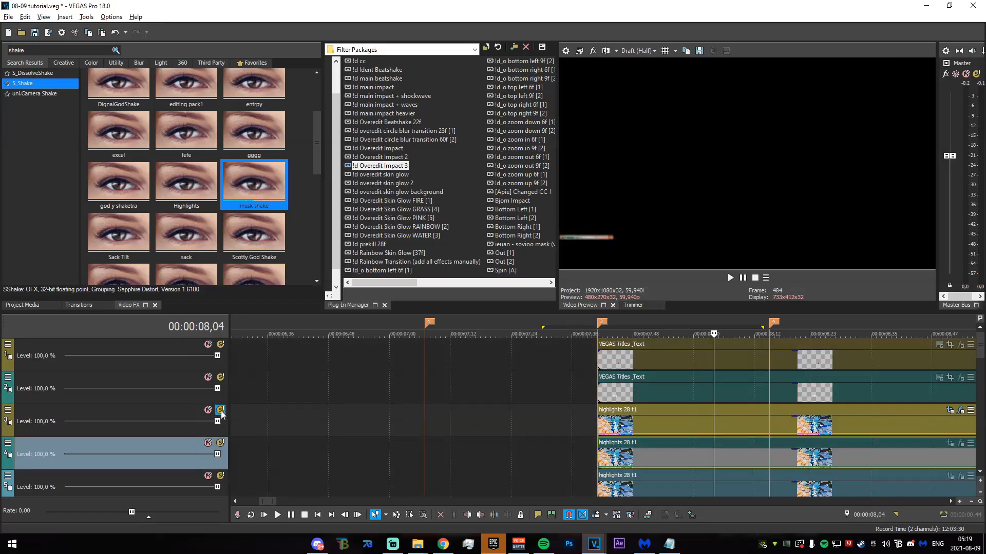
pyautogui.click(949, 410)
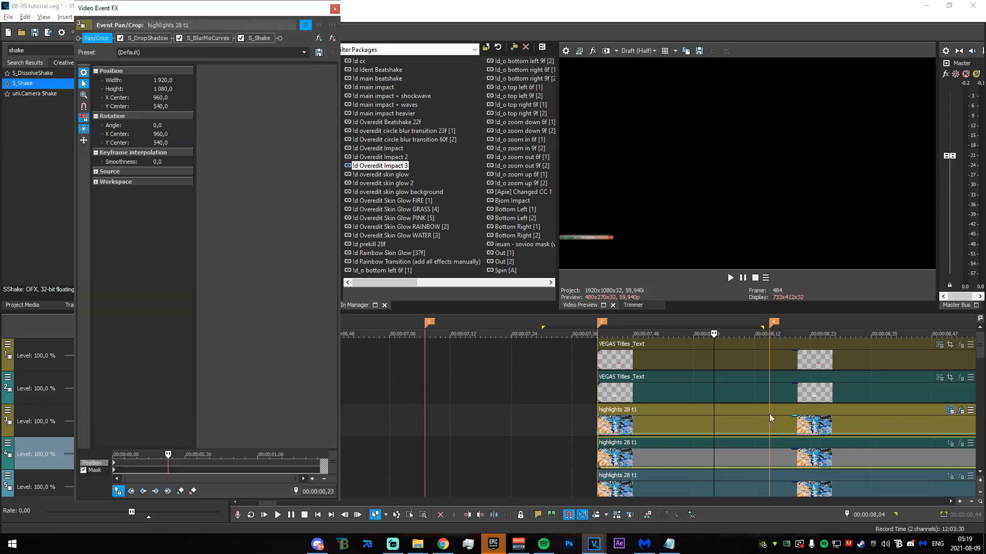
pyautogui.click(603, 424)
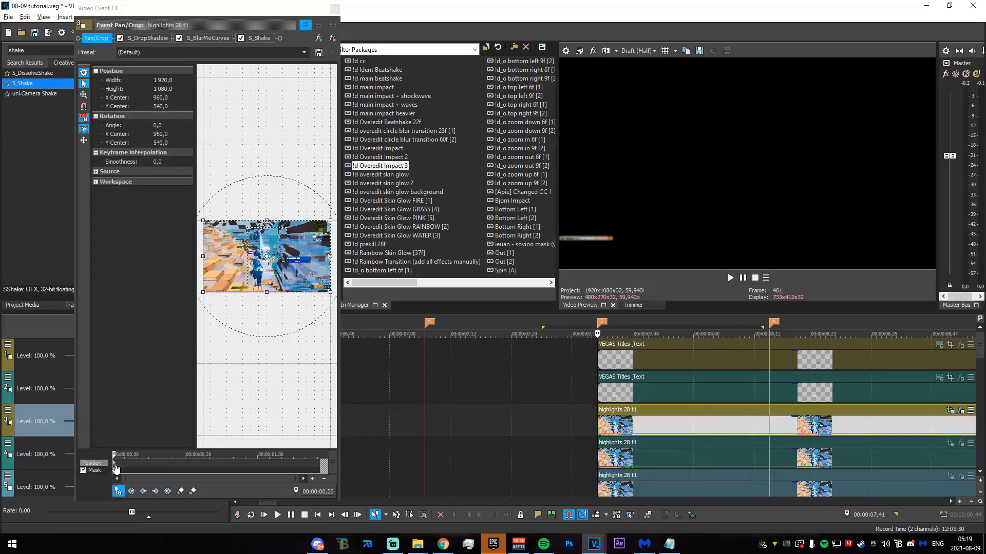
pyautogui.moveTo(330, 221); pyautogui.dragTo(252, 266)
pyautogui.click(335, 9)
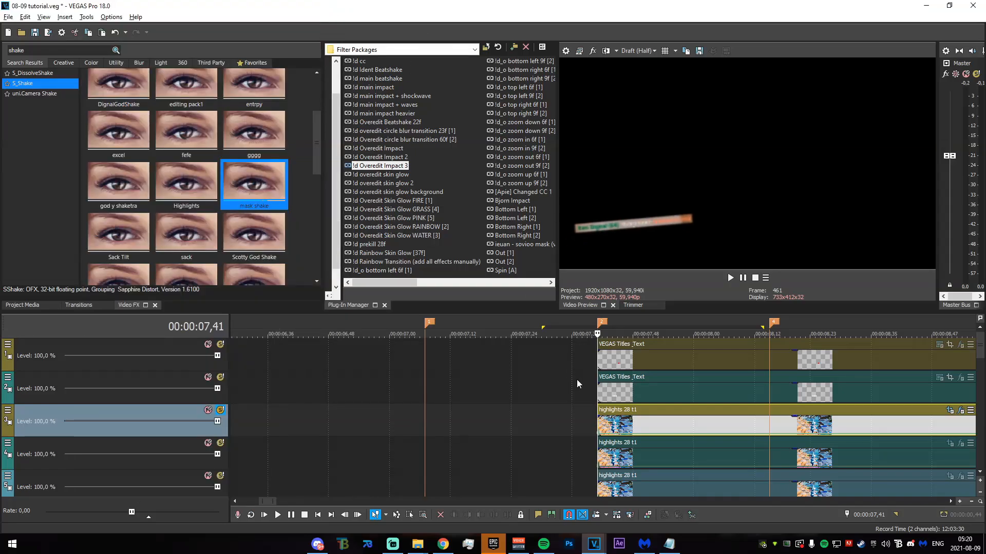
pyautogui.click(950, 411)
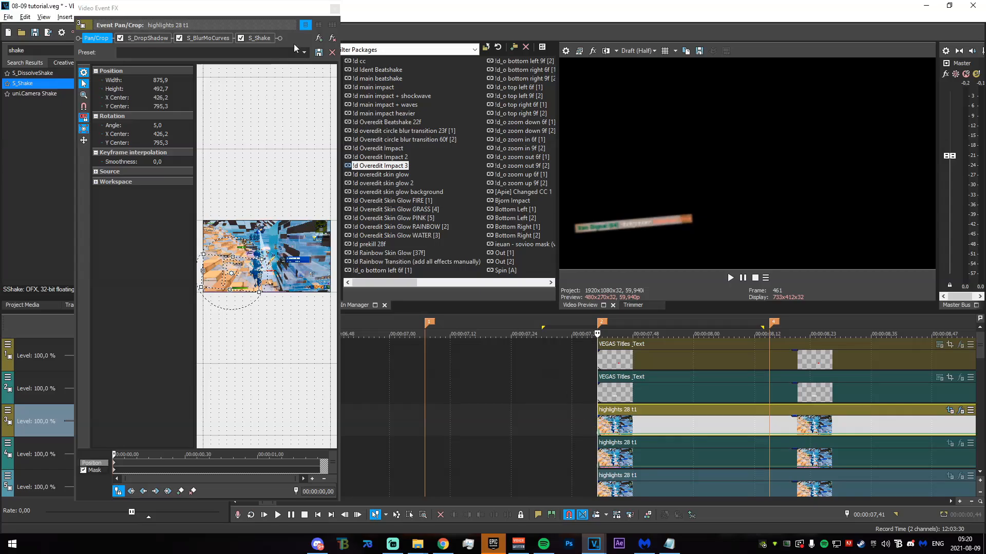
pyautogui.click(335, 10)
# Solo the skin cut-out on track 9 and enlarge it from its first frame with a 1 440 × 810 Pan/Crop.
pyautogui.moveTo(521, 426)
pyautogui.mouseDown()
pyautogui.moveTo(584, 459)
pyautogui.moveTo(678, 453)
pyautogui.moveTo(596, 447)
pyautogui.mouseUp()
pyautogui.moveTo(980, 350); pyautogui.dragTo(981, 389)
pyautogui.click(220, 411)
pyautogui.click(220, 411)
pyautogui.click(221, 377)
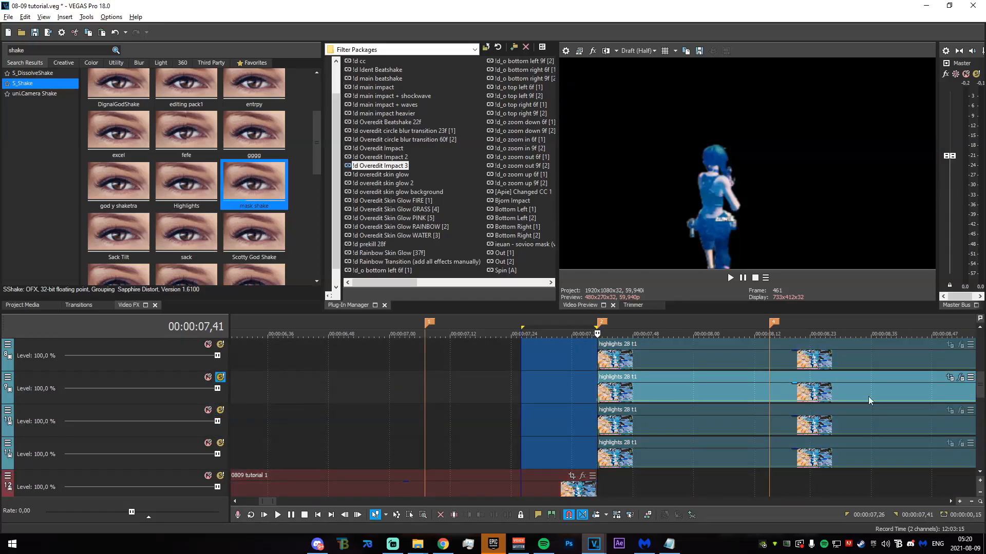
pyautogui.click(950, 379)
pyautogui.click(115, 464)
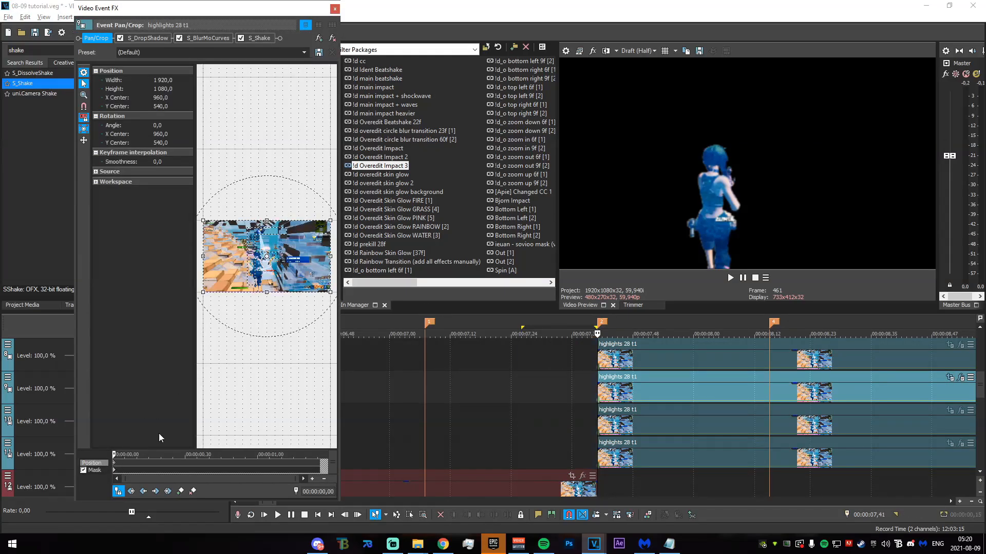
pyautogui.moveTo(329, 218); pyautogui.dragTo(314, 232)
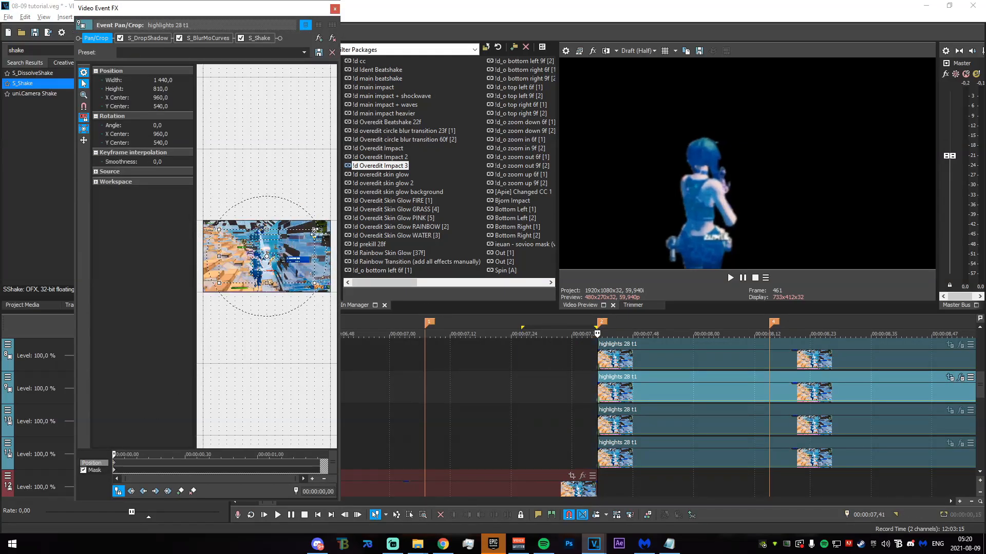
# With all tracks showing, refine the skin's Pan/Crop to 1 247,5 × 701,7, centred at 890,4; 540,0, with a 2,1 angle.
pyautogui.moveTo(309, 14); pyautogui.dragTo(548, 44)
pyautogui.click(225, 376)
pyautogui.moveTo(524, 301); pyautogui.dragTo(521, 302)
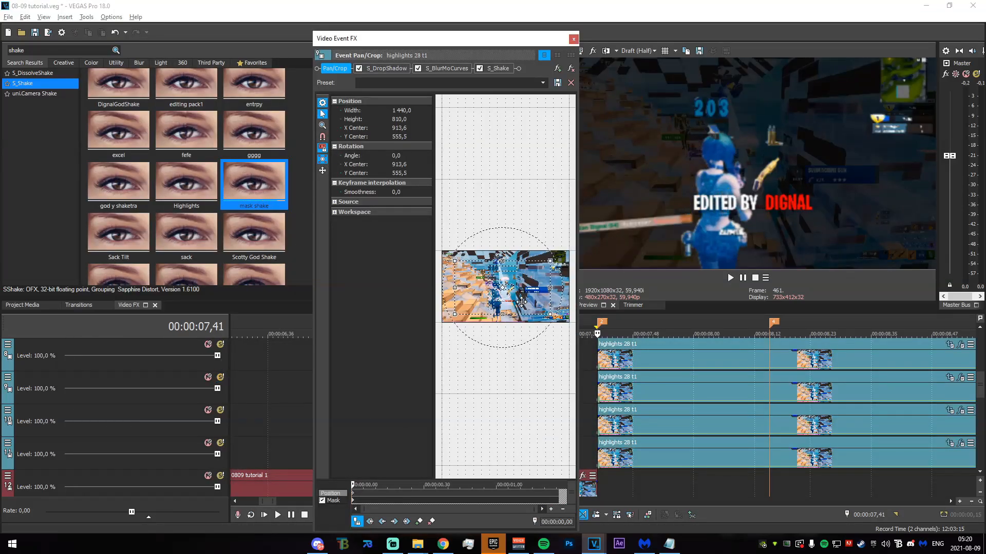
pyautogui.moveTo(548, 258); pyautogui.dragTo(530, 251)
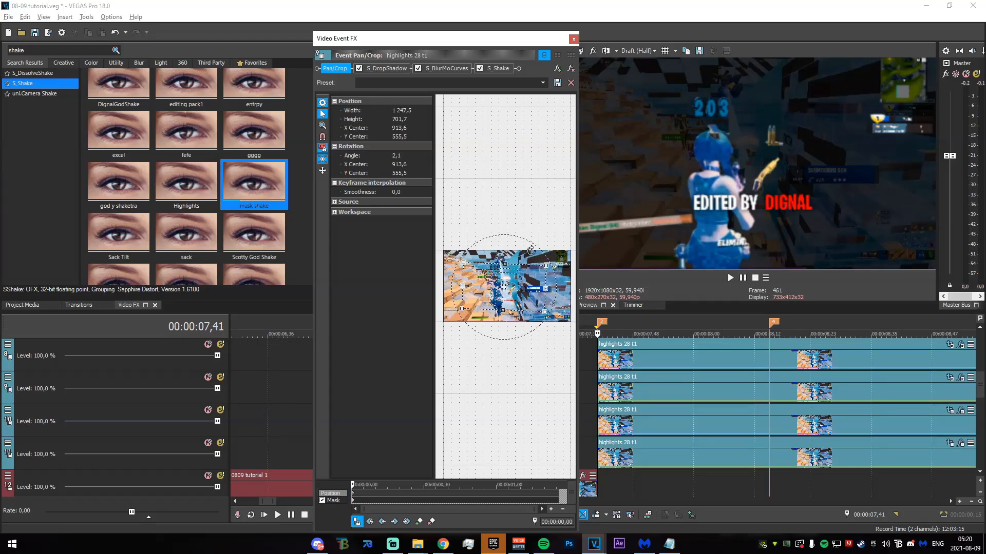
pyautogui.moveTo(524, 304); pyautogui.dragTo(524, 302)
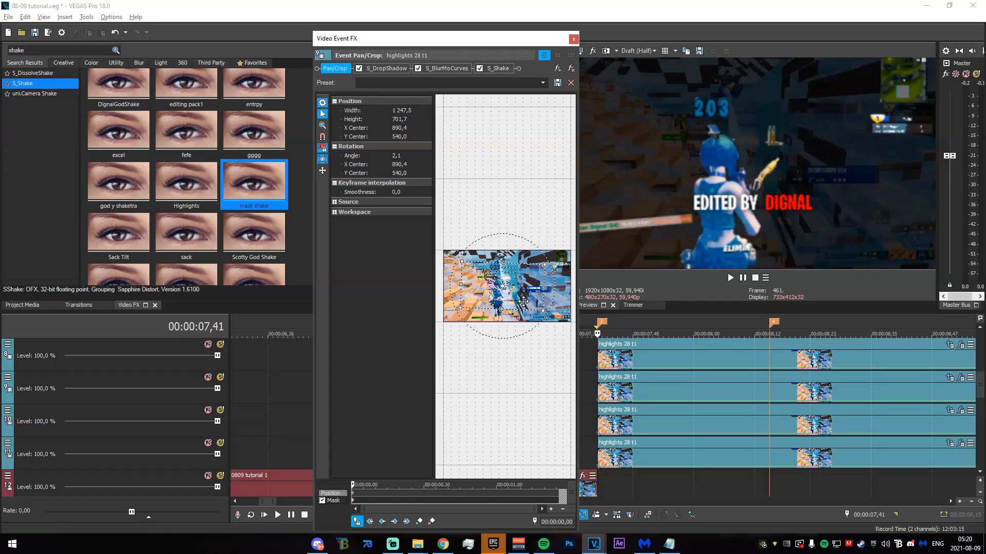
pyautogui.click(573, 40)
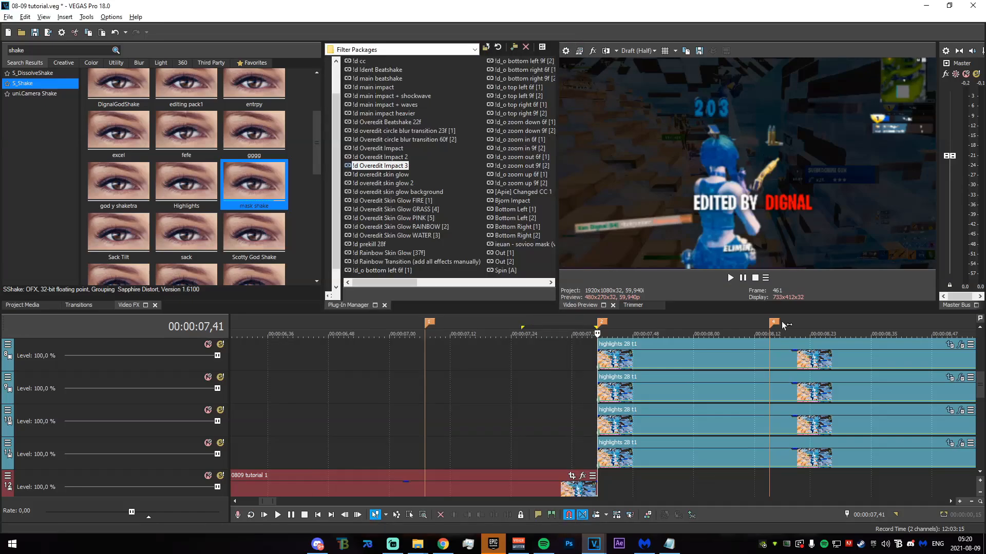
# Solo the minimap cut-out on track 4 and set its Pan/Crop to about 1 467,5 × 825,5, centred at 1 207,6; 408,5, angle -2,8.
pyautogui.moveTo(980, 394); pyautogui.dragTo(980, 361)
pyautogui.scroll(-2, 886, 374)
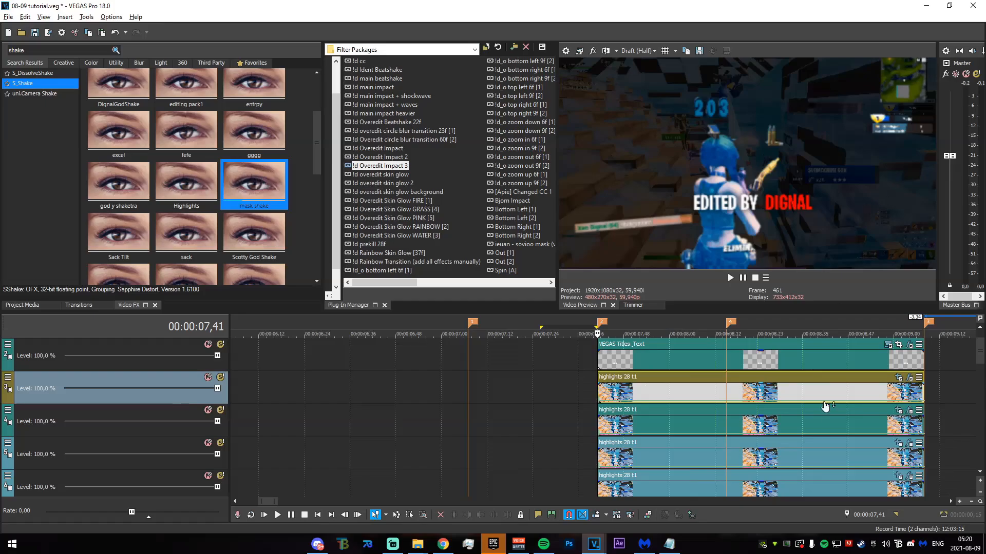
pyautogui.click(764, 462)
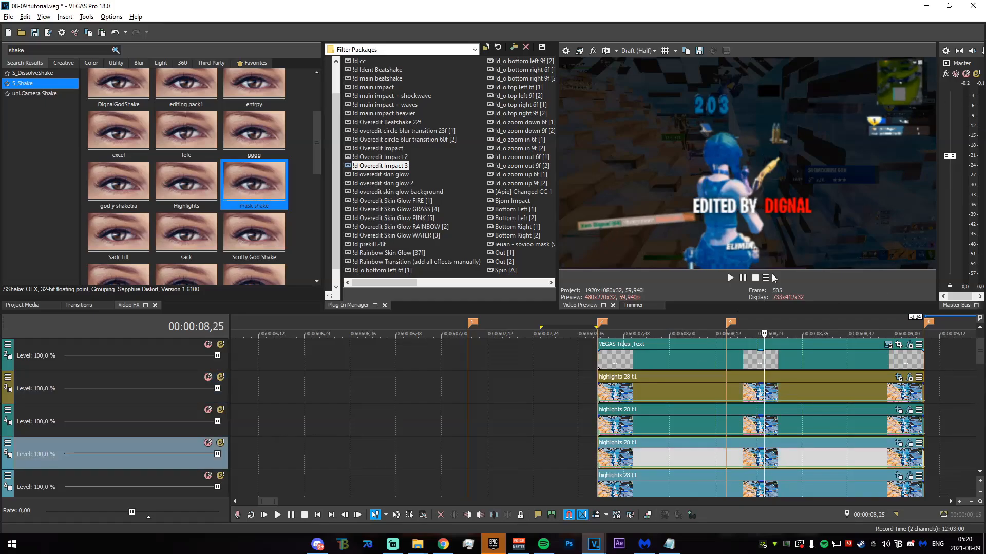
pyautogui.click(220, 409)
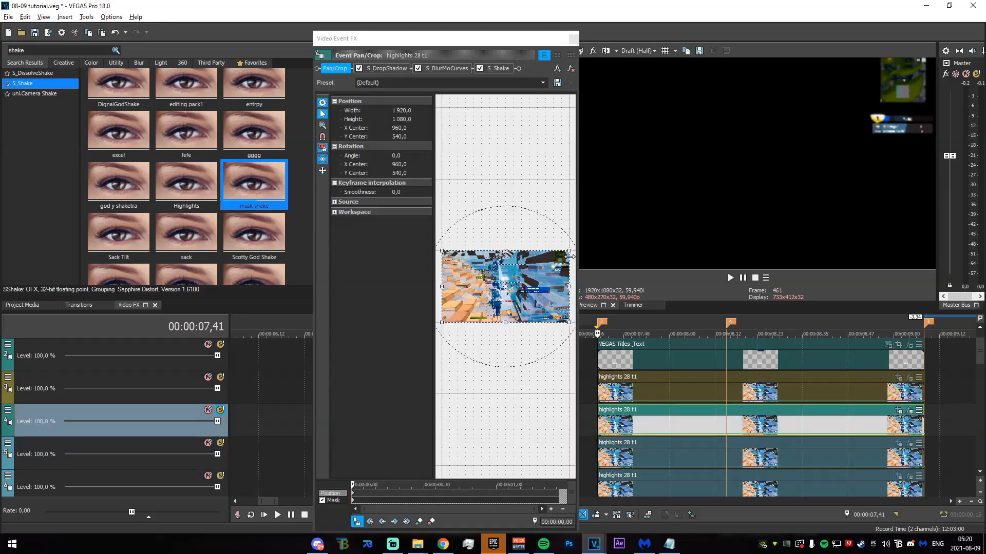
pyautogui.moveTo(578, 244); pyautogui.dragTo(560, 259)
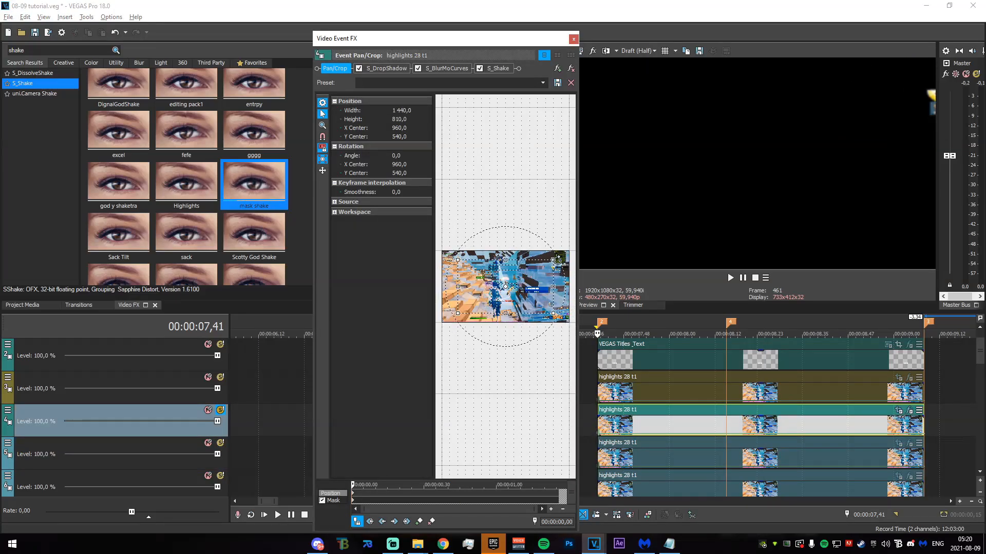
pyautogui.moveTo(552, 260); pyautogui.dragTo(569, 266)
pyautogui.hotkey('ctrl', 'z')
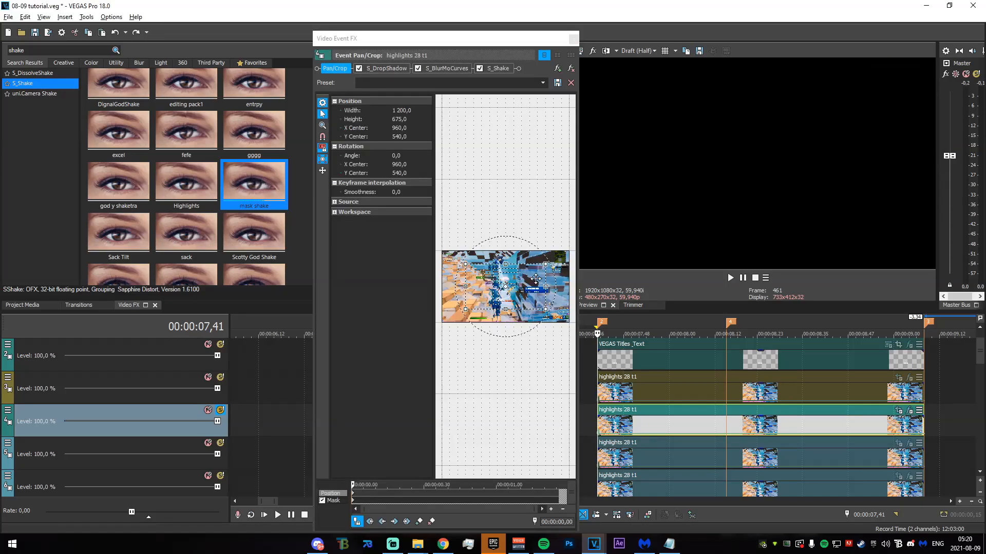
pyautogui.moveTo(558, 267); pyautogui.dragTo(559, 261)
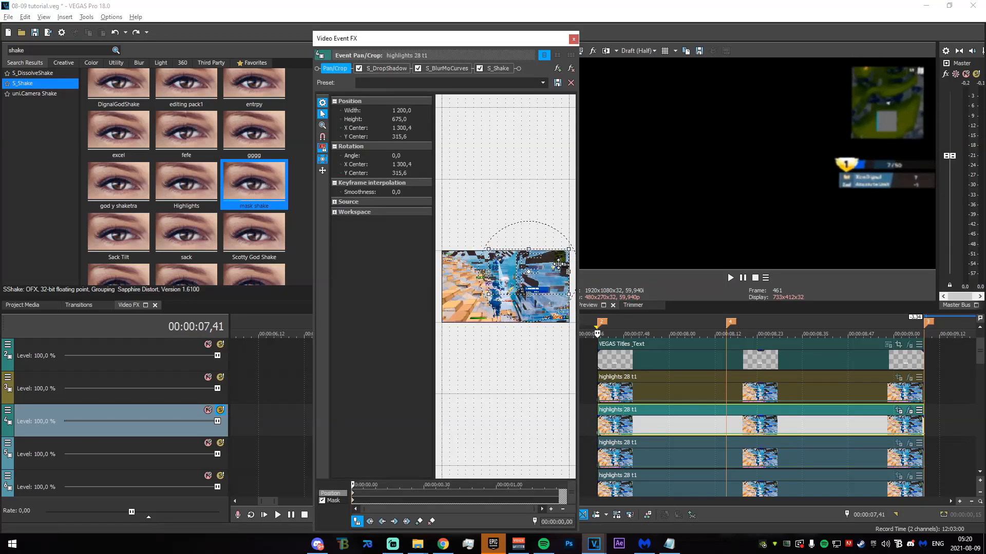
pyautogui.moveTo(565, 251); pyautogui.dragTo(549, 266)
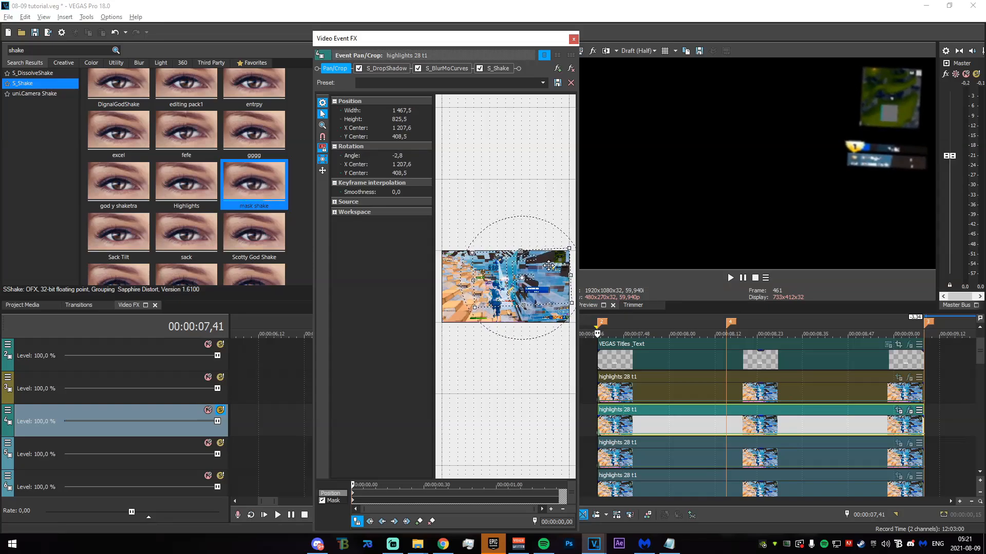
pyautogui.click(572, 39)
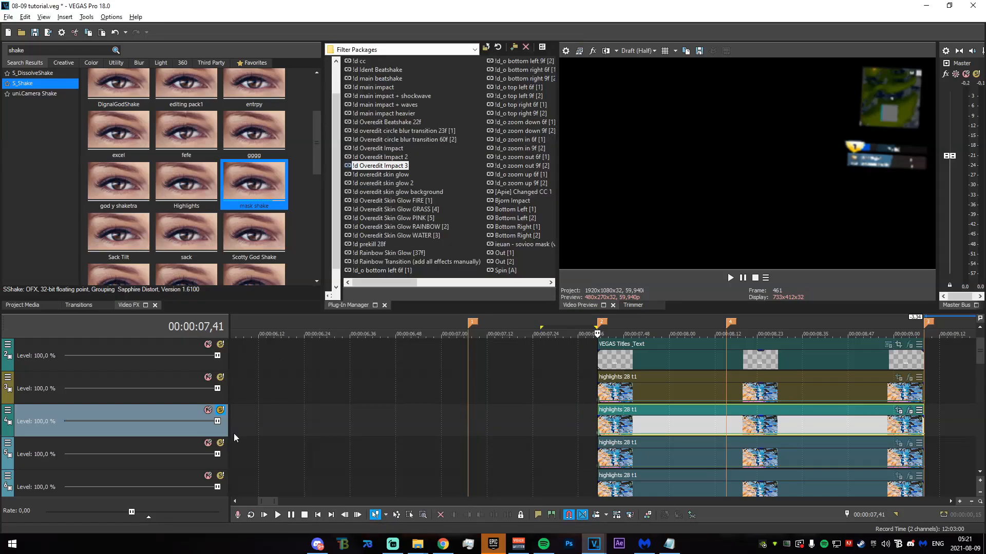
# Preview the freeze frame from about 00:00:07,31 to check the enlarged and tilted cut-outs in motion.
pyautogui.moveTo(562, 417); pyautogui.dragTo(927, 433)
pyautogui.press('space')
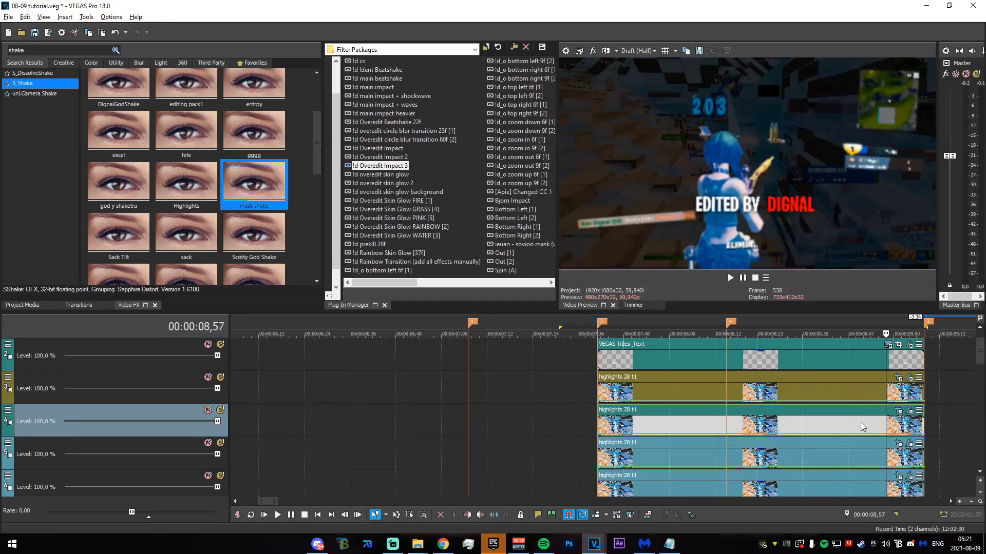
pyautogui.press('space')
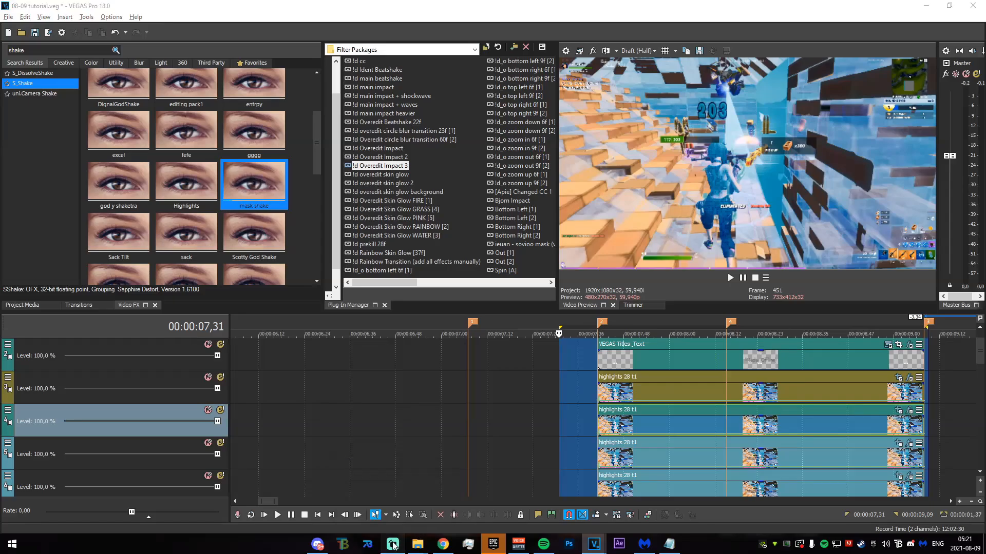
pyautogui.click(393, 544)
pyautogui.click(394, 544)
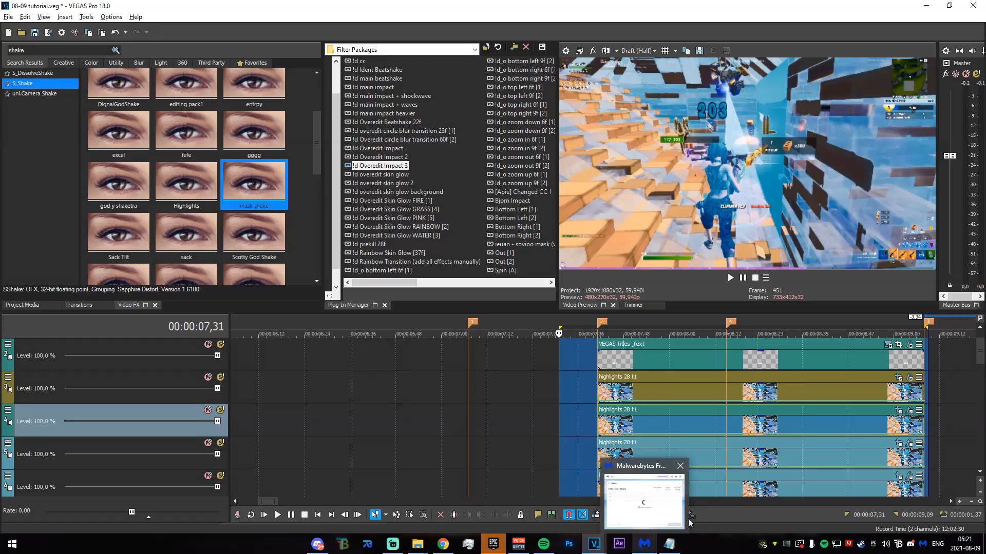
pyautogui.click(559, 376)
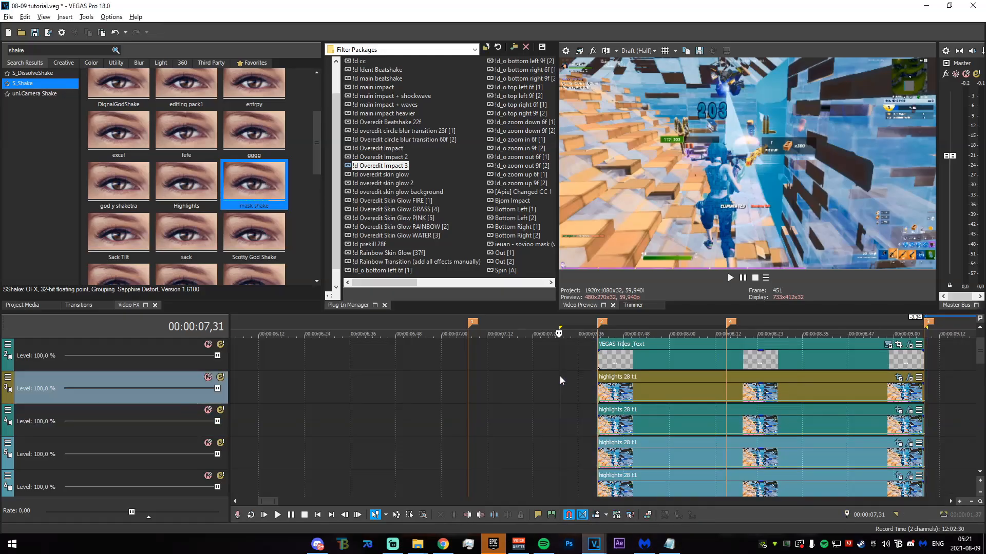
pyautogui.press('space')
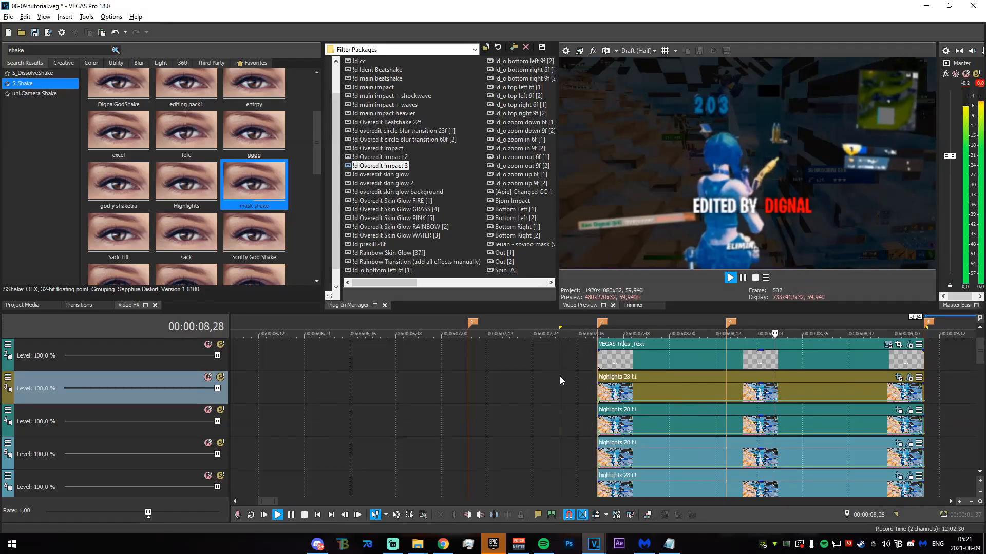
pyautogui.press('space')
# Scrub around marker 2 and solo tracks 6 and 7 in turn to find the damage-number cut-out.
pyautogui.moveTo(536, 393); pyautogui.dragTo(703, 399)
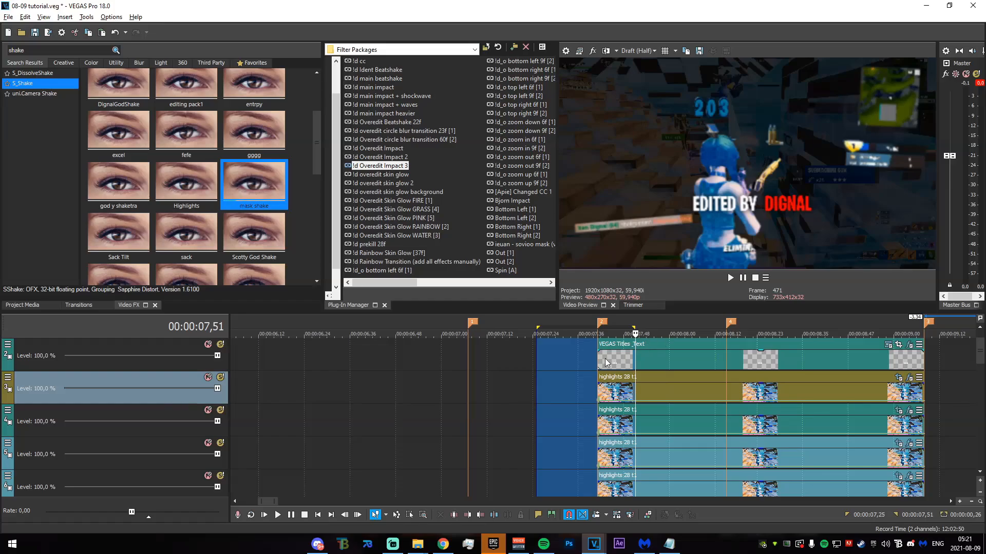
pyautogui.moveTo(560, 384); pyautogui.dragTo(676, 399)
pyautogui.moveTo(978, 352); pyautogui.dragTo(977, 369)
pyautogui.click(219, 379)
pyautogui.click(220, 378)
pyautogui.click(219, 411)
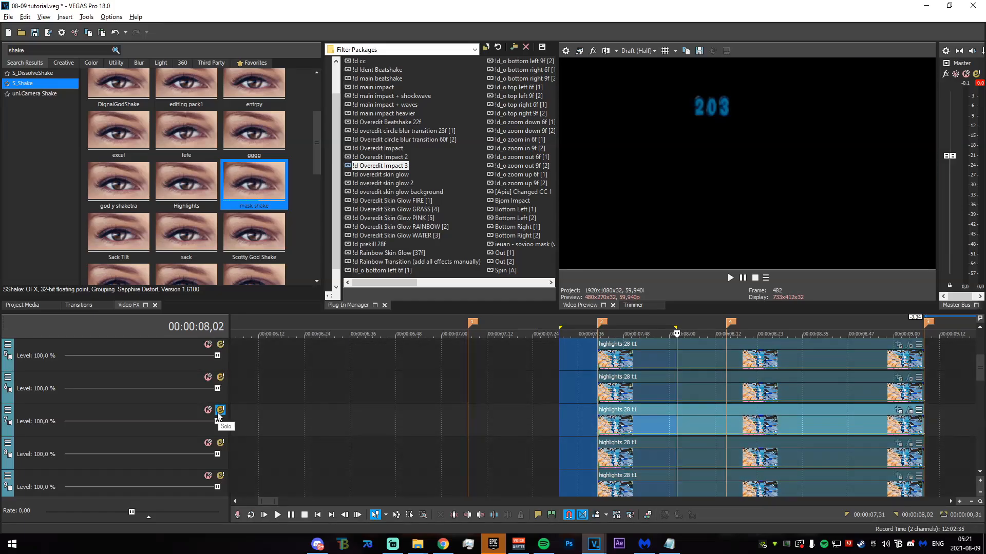
pyautogui.click(220, 410)
# Find S_PsykoStripes by searching for "psykos" and apply its CLEAN preset to the damage-number clip on track 7.
pyautogui.click(613, 429)
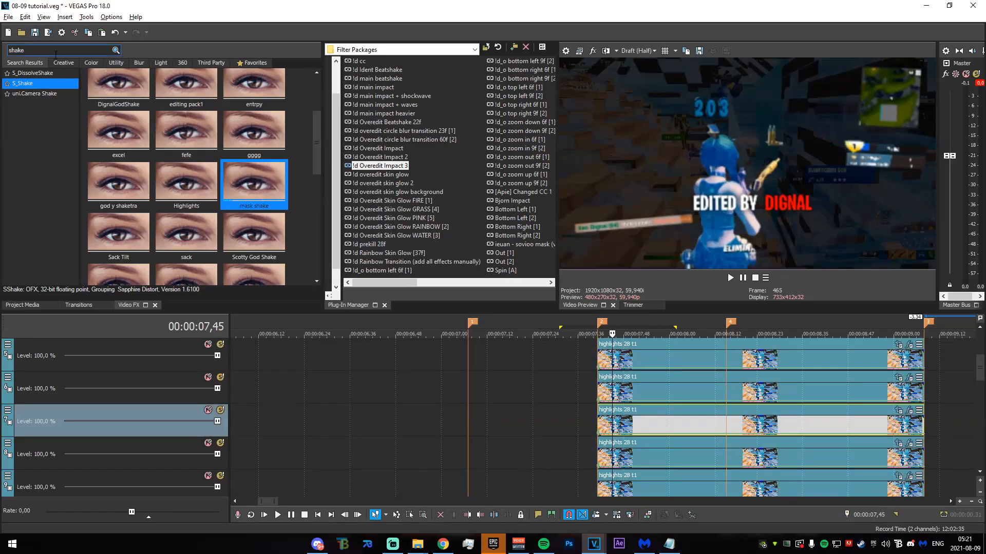
pyautogui.write('psykos')
pyautogui.click(54, 73)
pyautogui.moveTo(202, 109); pyautogui.dragTo(692, 420)
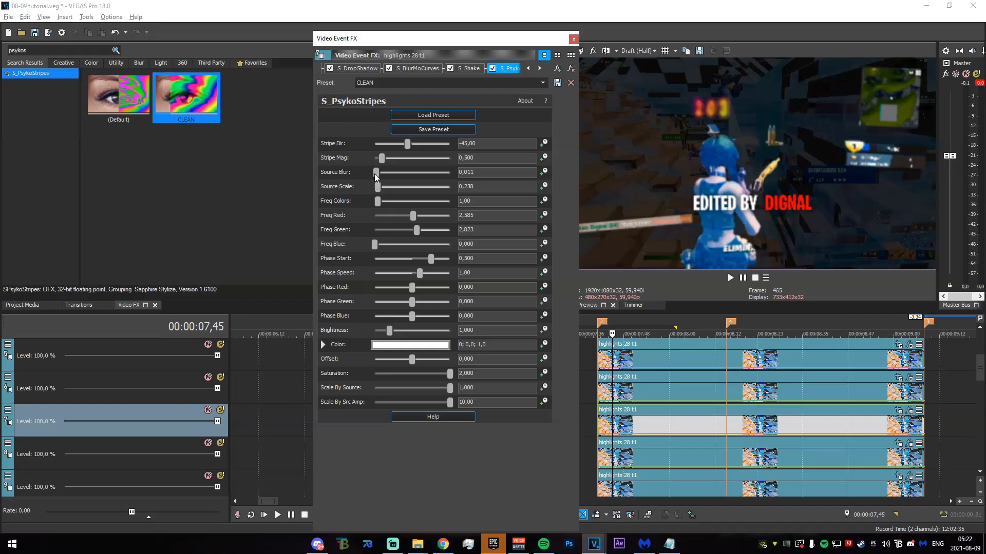
# Set the S_PsykoStripes Source Blur to 0,000 and Phase Speed to 0,30, and scrub the damage-number clip to about 00:00:08,41.
pyautogui.moveTo(377, 174); pyautogui.dragTo(232, 171)
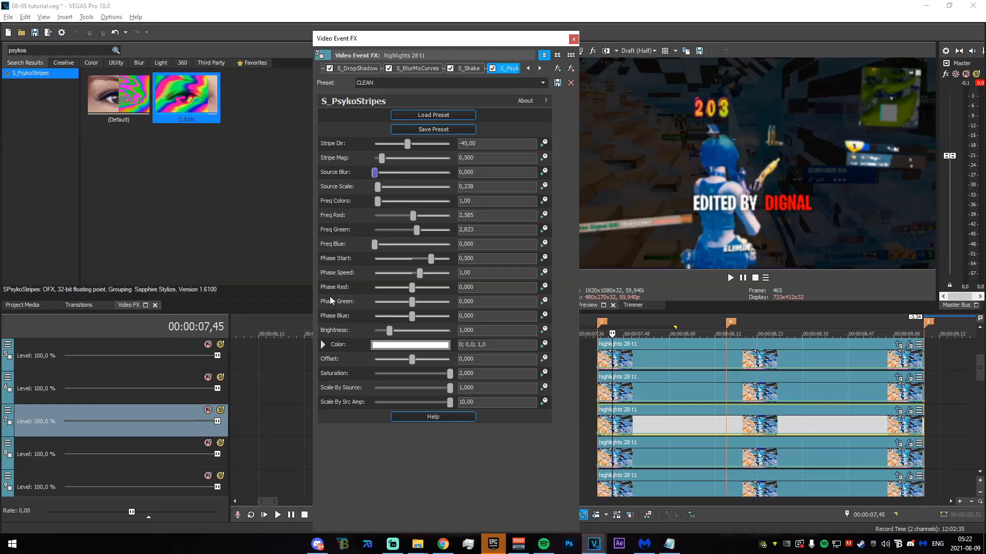
pyautogui.write('0,3')
pyautogui.press('Return')
pyautogui.scroll(-3, 631, 416)
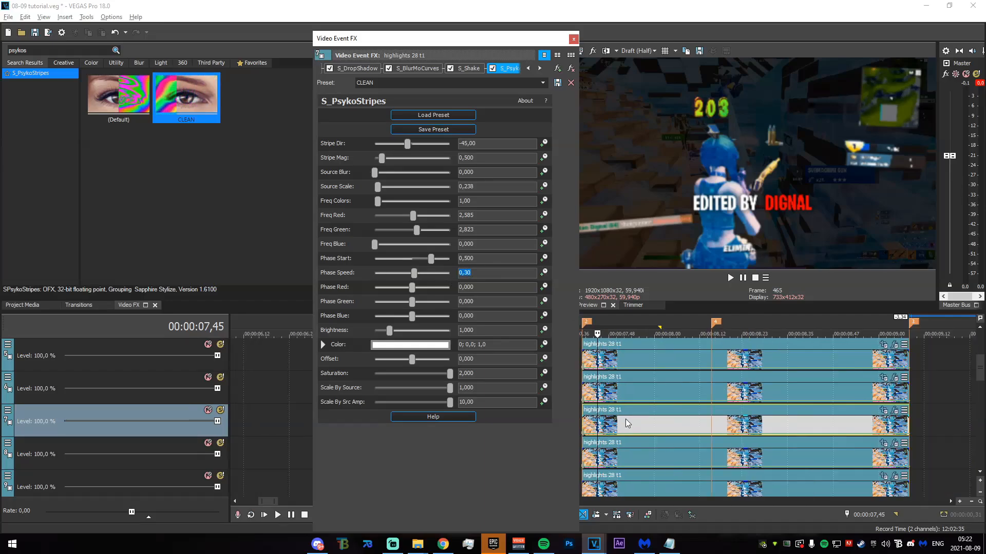
pyautogui.moveTo(583, 418); pyautogui.dragTo(739, 440)
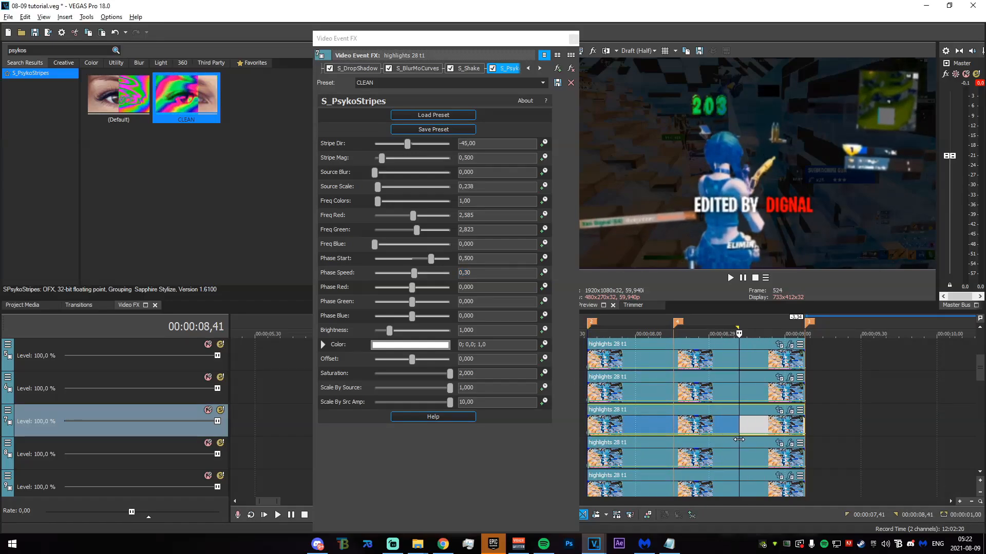
pyautogui.click(573, 39)
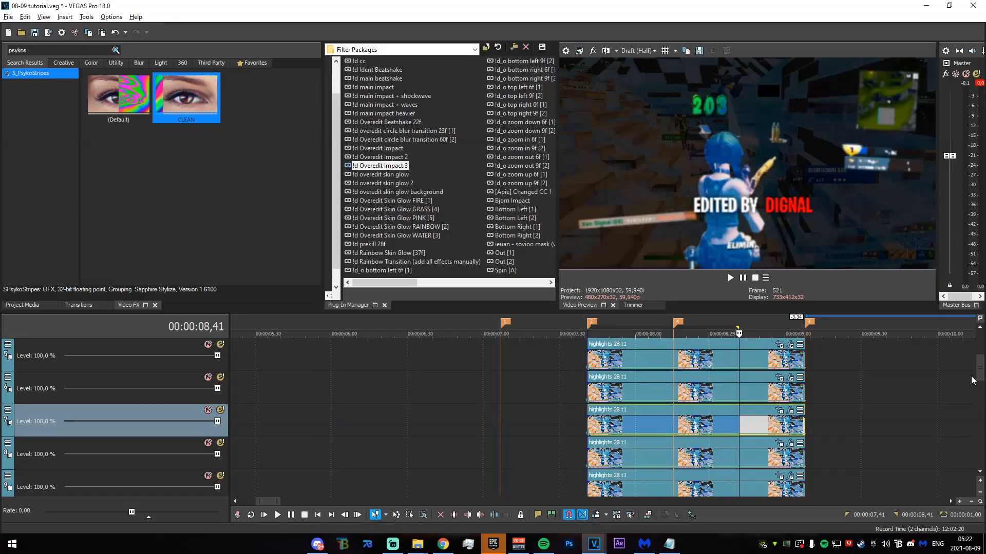
# Move to about 00:00:08,28 on the title track and find the S_Glow effect by searching for "glow".
pyautogui.moveTo(980, 370); pyautogui.dragTo(980, 335)
pyautogui.click(728, 361)
pyautogui.click(706, 354)
pyautogui.click(58, 51)
pyautogui.doubleClick(57, 50)
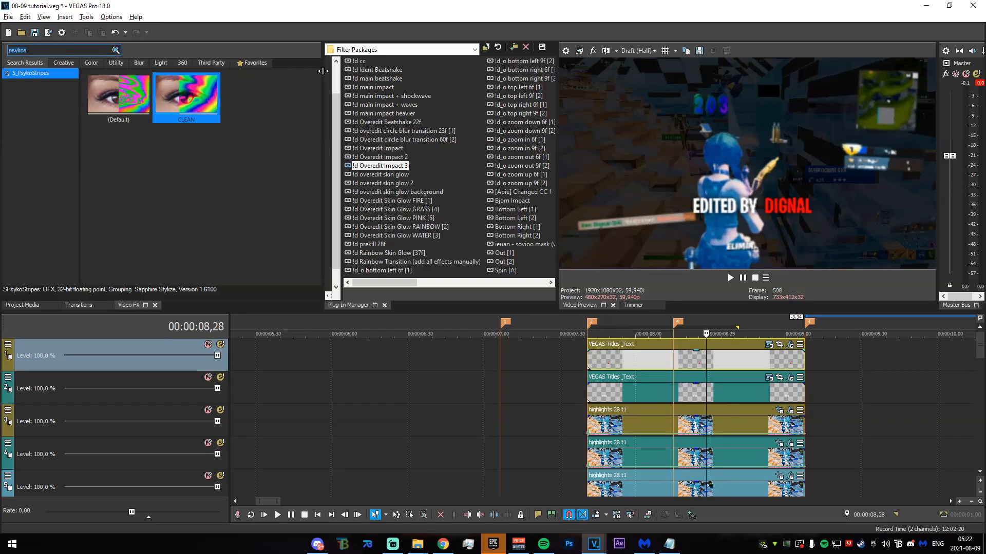
pyautogui.write('glow')
pyautogui.click(26, 165)
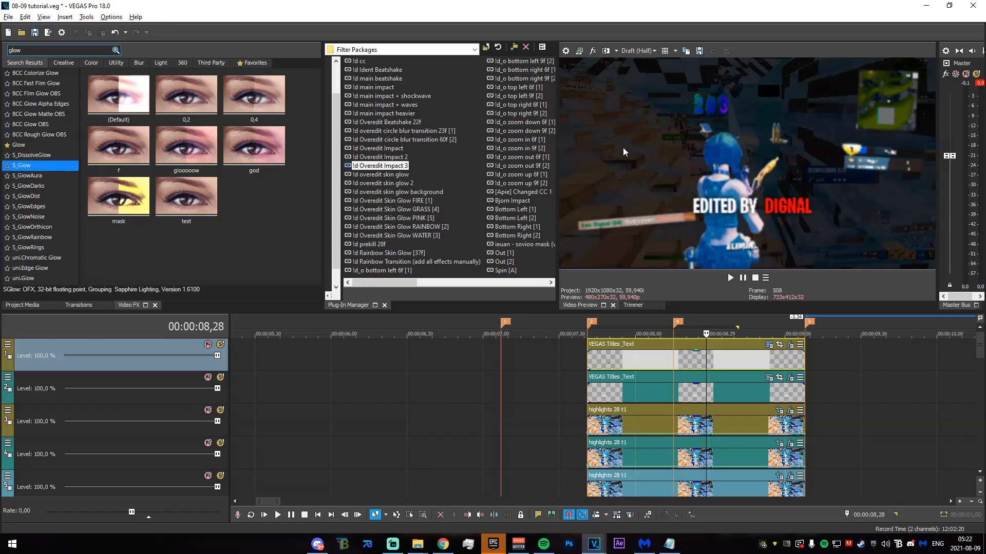
# Apply the S_Glow 0,4 preset to the title clips on tracks 1 and 2.
pyautogui.click(211, 112)
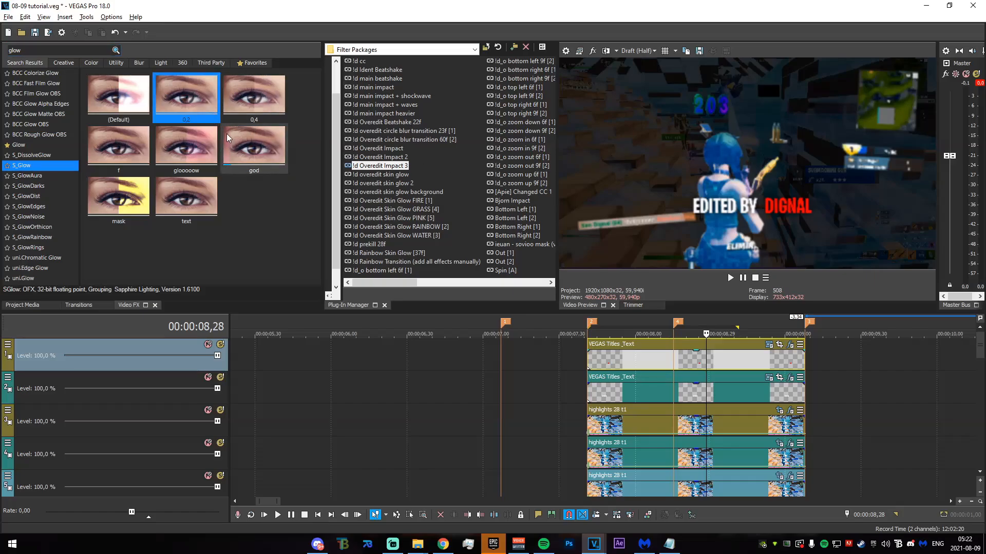
pyautogui.click(254, 104)
pyautogui.moveTo(254, 103); pyautogui.dragTo(698, 359)
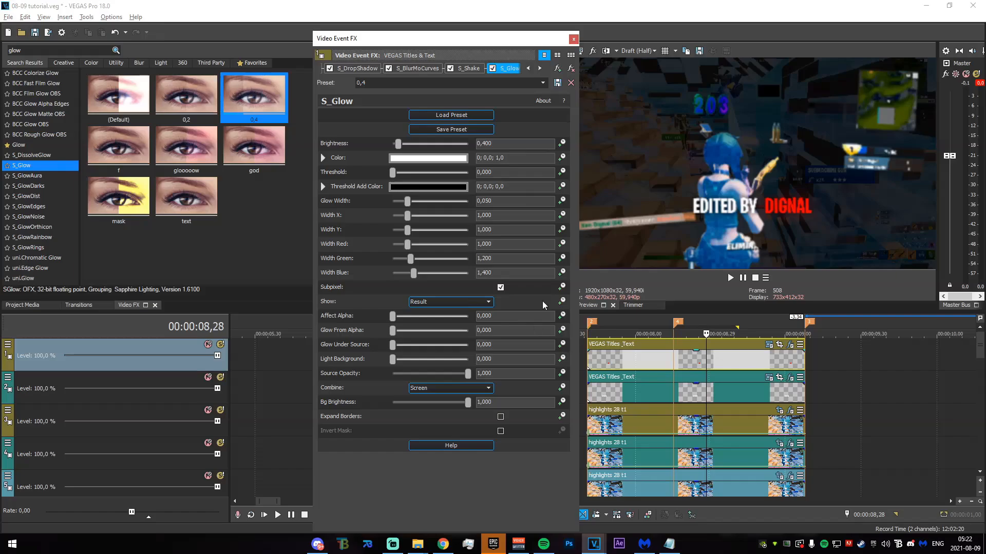
pyautogui.click(573, 39)
pyautogui.moveTo(707, 391); pyautogui.dragTo(707, 392)
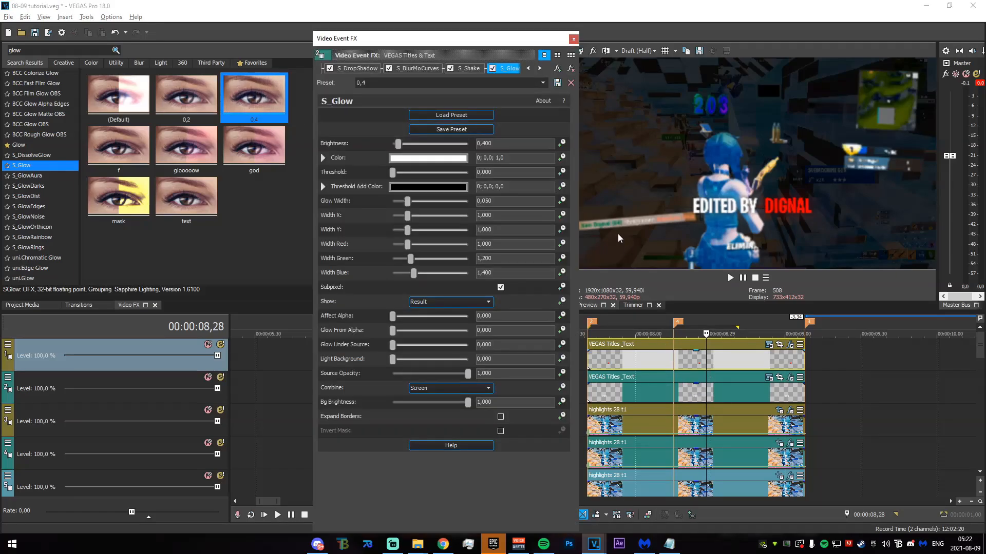
pyautogui.click(572, 39)
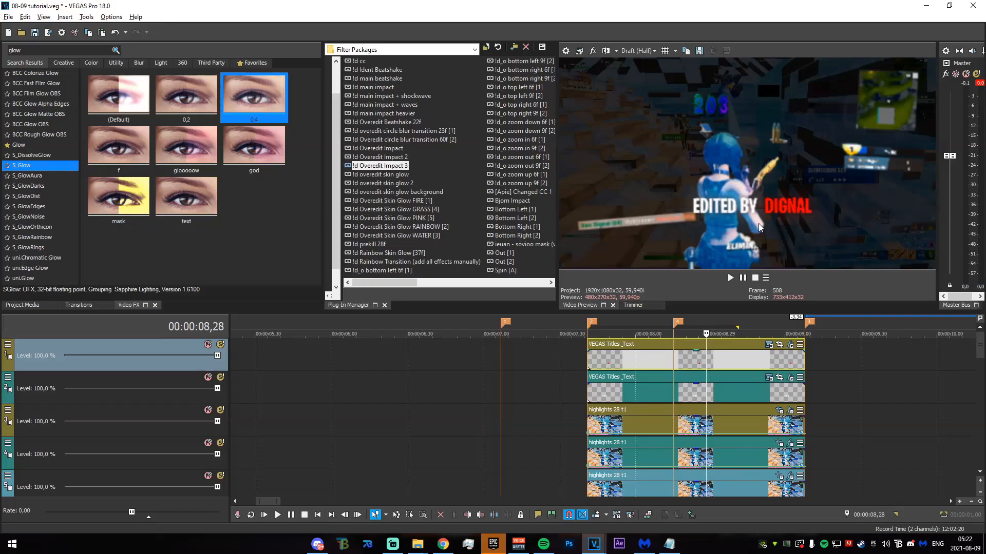
# Solo track 3 briefly to identify its banner cut-out and apply the S_Glow 0,4 preset to that clip.
pyautogui.click(712, 425)
pyautogui.click(220, 410)
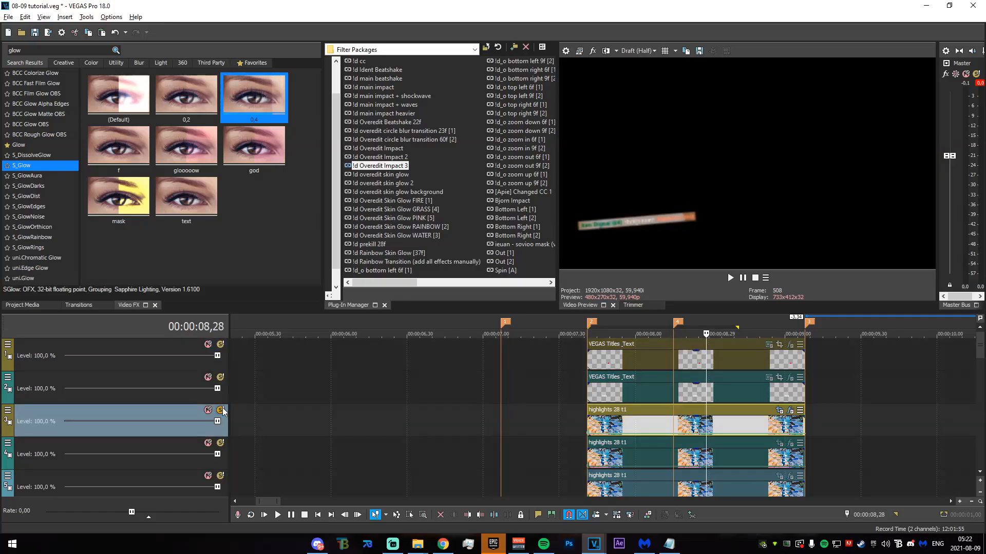
pyautogui.click(222, 411)
pyautogui.click(790, 410)
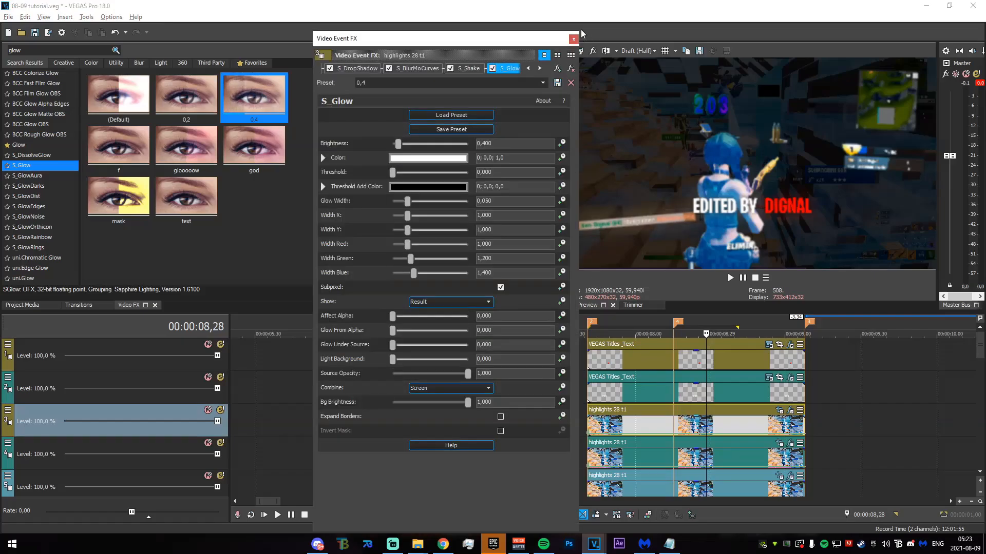
pyautogui.click(574, 38)
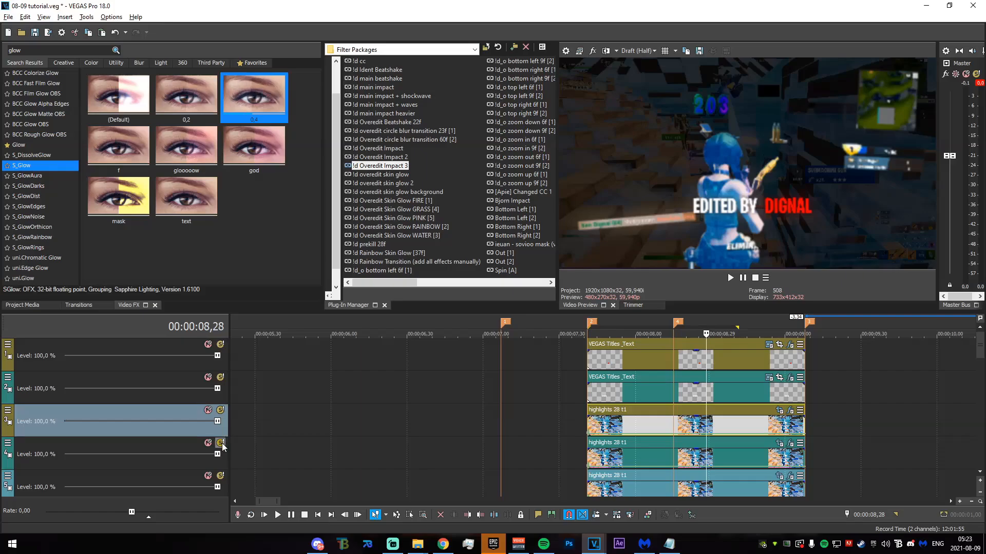
# Apply the S_Glow 0,2 preset to the clip on track 4, soloing the track briefly to check its cut-out.
pyautogui.click(220, 443)
pyautogui.click(220, 443)
pyautogui.click(208, 108)
pyautogui.moveTo(208, 108); pyautogui.dragTo(704, 467)
pyautogui.click(575, 40)
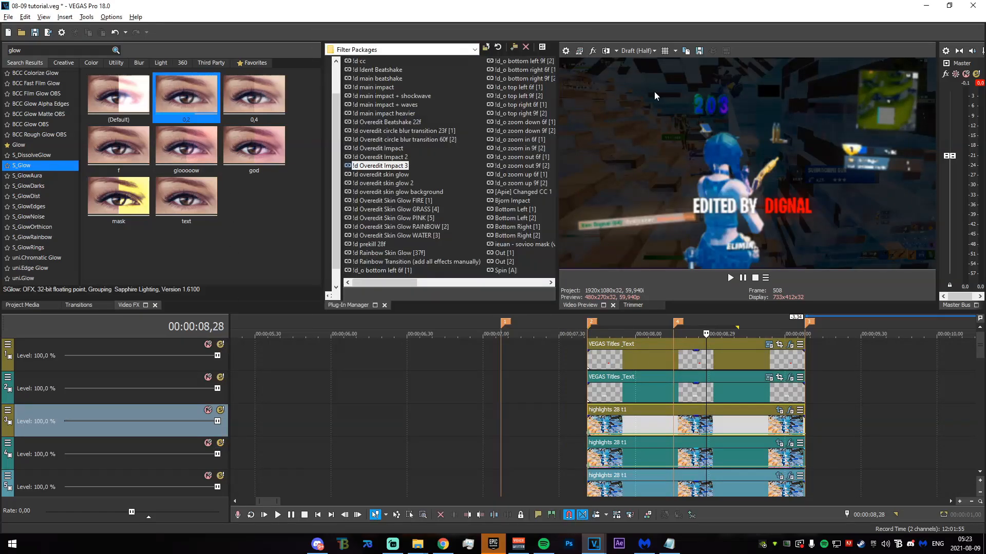
pyautogui.scroll(-1, 226, 410)
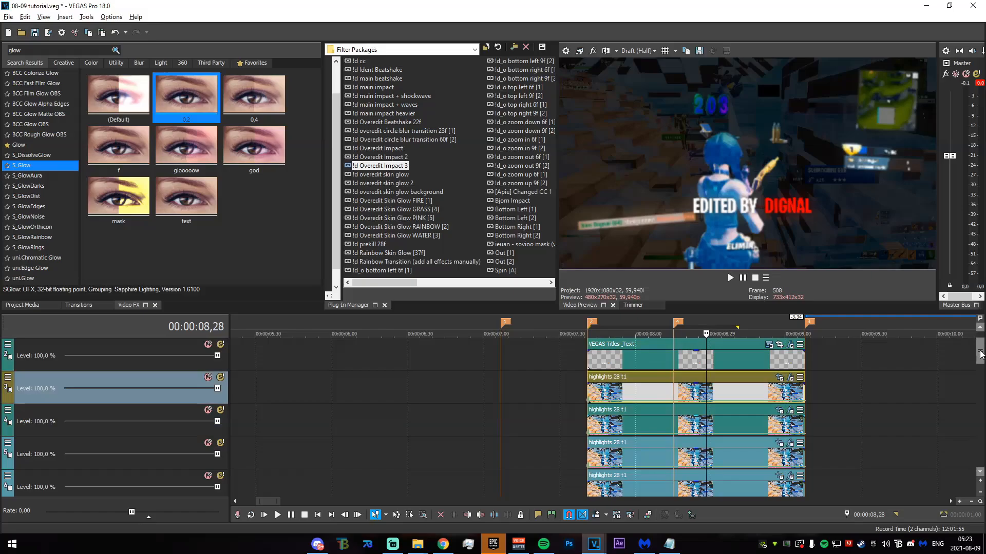
pyautogui.click(220, 410)
pyautogui.click(220, 410)
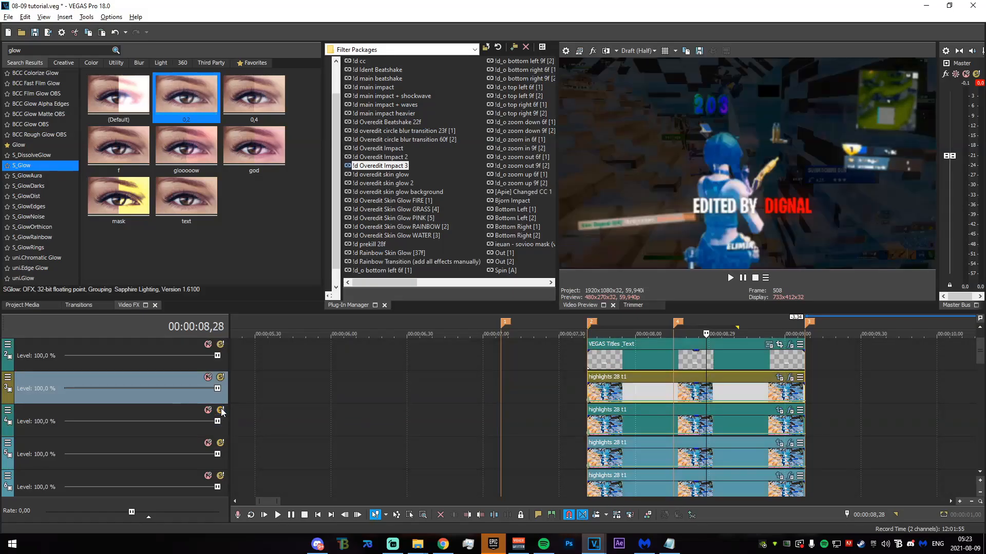
# Solo track 5, apply the S_Glow 0,2 preset to its clip, and unsolo the track.
pyautogui.click(221, 443)
pyautogui.moveTo(684, 454); pyautogui.dragTo(685, 455)
pyautogui.click(574, 37)
pyautogui.click(220, 443)
# Solo track 6, apply the S_Glow 0,2 preset to its small cut-out clip, and unsolo the track.
pyautogui.click(219, 476)
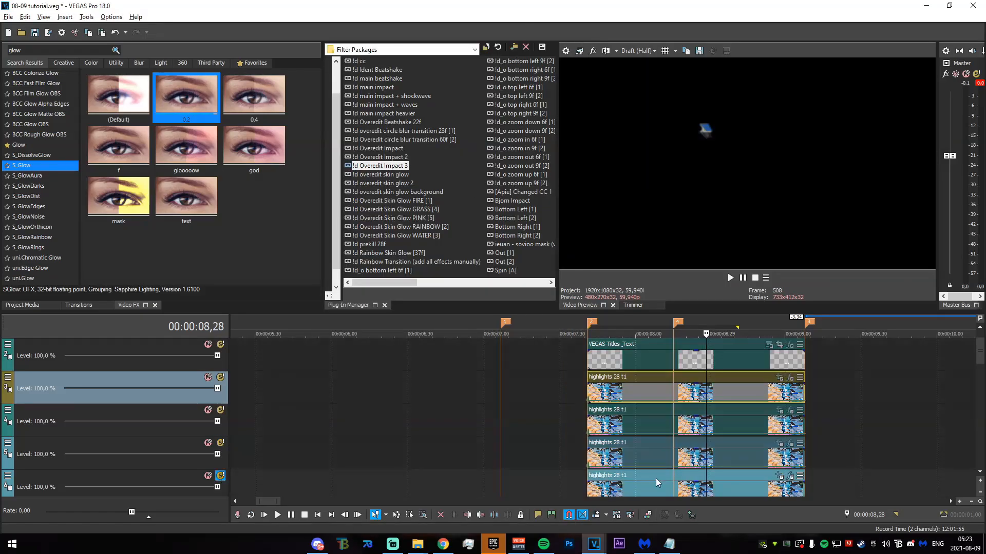
pyautogui.moveTo(977, 356); pyautogui.dragTo(977, 368)
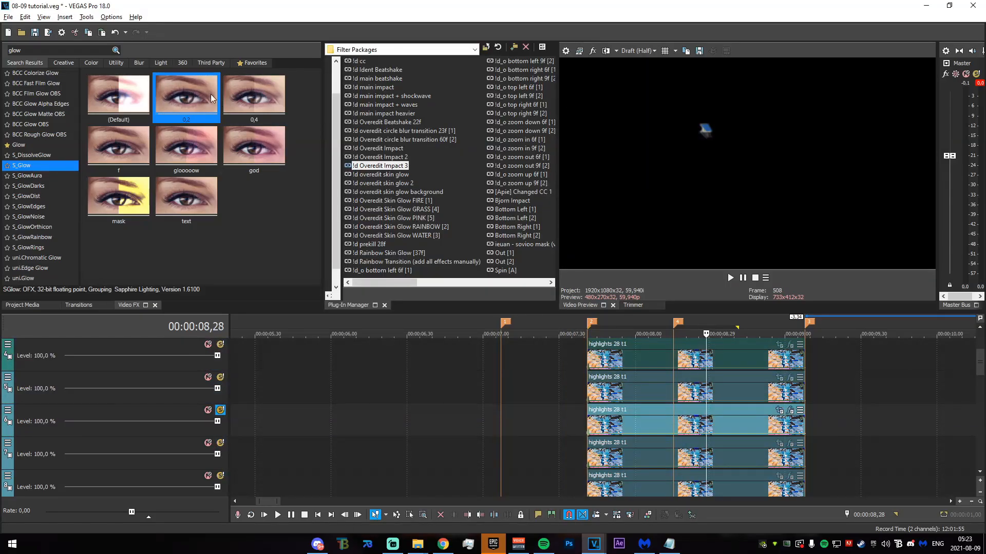
pyautogui.moveTo(211, 98); pyautogui.dragTo(663, 427)
pyautogui.click(574, 37)
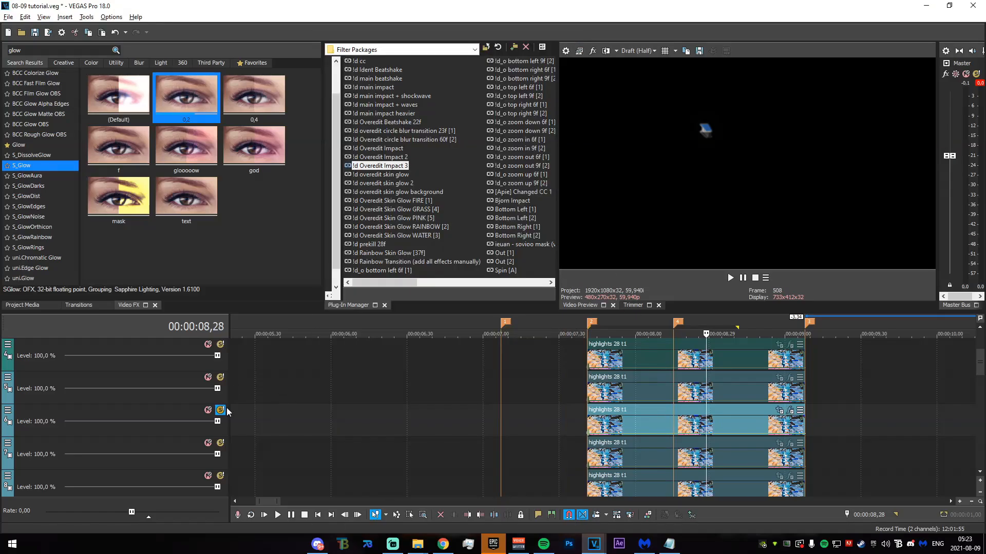
pyautogui.click(220, 410)
# Solo track 7, apply the S_Glow 0,4 preset to the damage-number clip, and unsolo the track.
pyautogui.click(220, 443)
pyautogui.click(261, 95)
pyautogui.moveTo(262, 95); pyautogui.dragTo(694, 459)
pyautogui.click(575, 38)
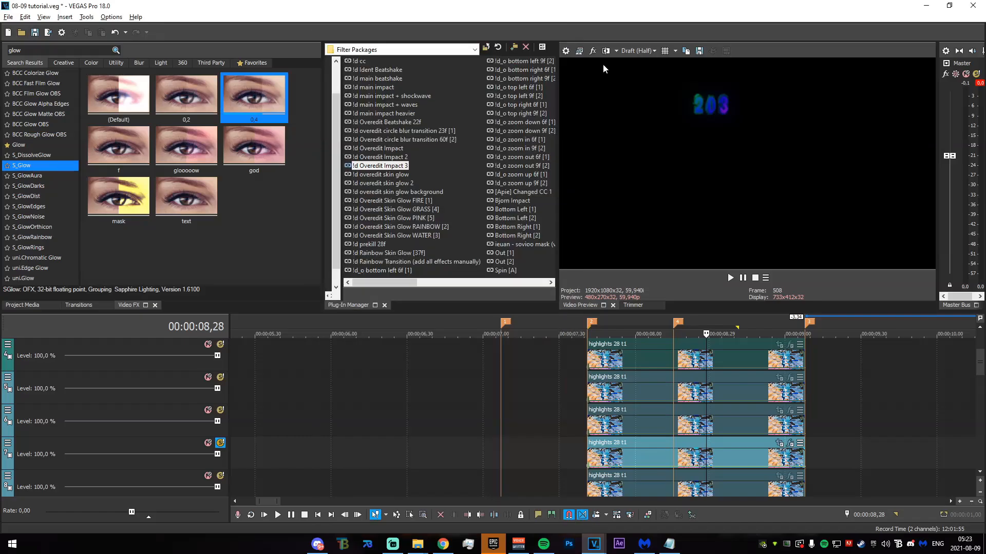
pyautogui.click(220, 443)
# Solo track 8, apply the S_Glow 0,2 preset to the yellow item cut-out, and unsolo the track.
pyautogui.click(221, 476)
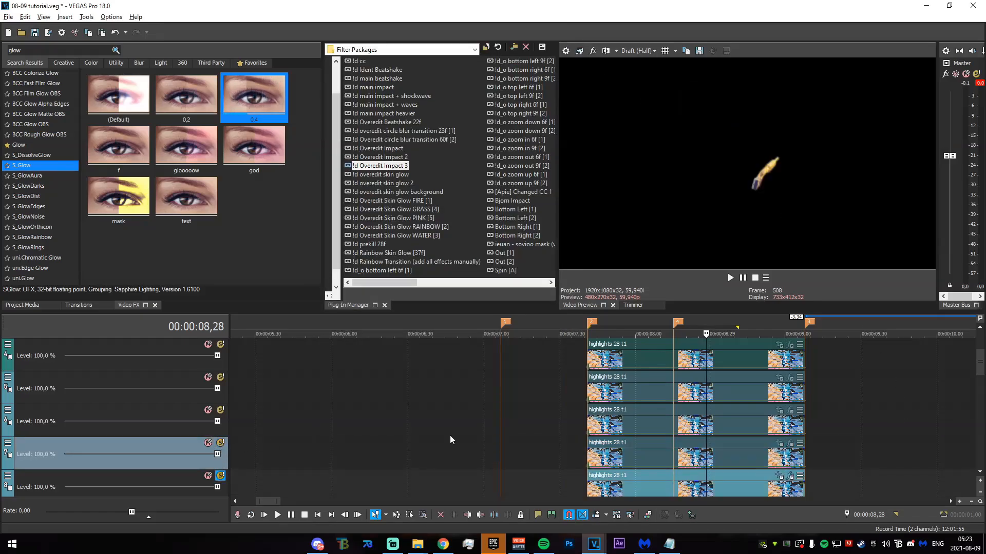
pyautogui.scroll(-2, 975, 368)
pyautogui.moveTo(186, 95); pyautogui.dragTo(628, 390)
pyautogui.click(573, 39)
pyautogui.click(220, 410)
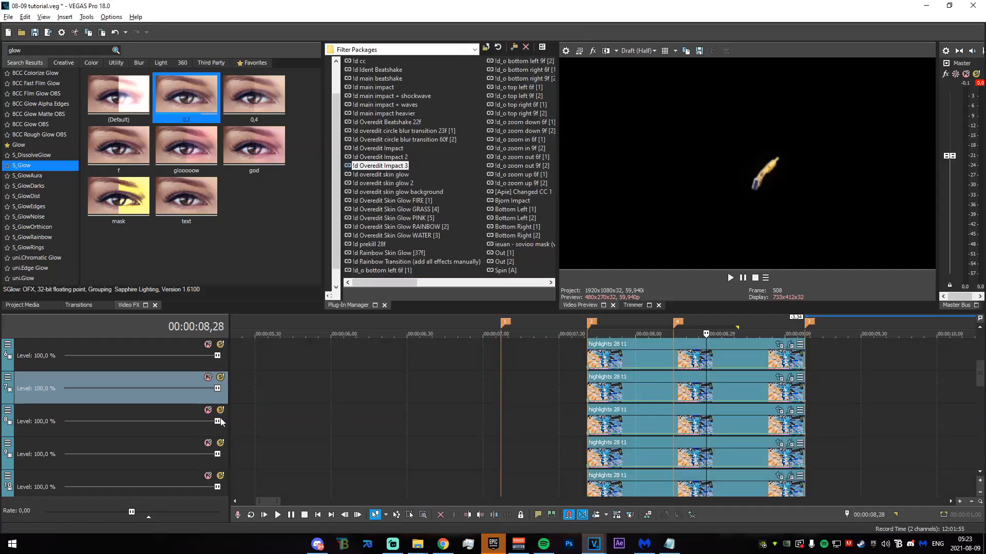
# Apply the S_Glow 0,4 preset to the character cut-out on track 9, with a blue colour of 211; 1,0; 1,0 and Brightness about 0,408.
pyautogui.click(221, 443)
pyautogui.moveTo(253, 95); pyautogui.dragTo(680, 453)
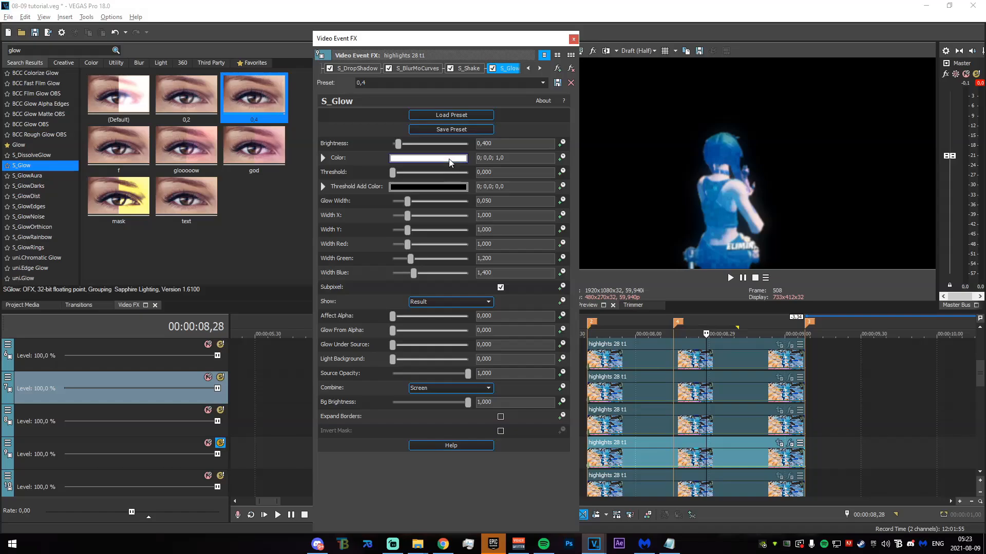
pyautogui.click(428, 158)
pyautogui.moveTo(462, 229)
pyautogui.mouseDown()
pyautogui.moveTo(464, 211)
pyautogui.moveTo(467, 230)
pyautogui.mouseUp()
pyautogui.moveTo(398, 195); pyautogui.dragTo(544, 123)
pyautogui.click(544, 122)
pyautogui.moveTo(398, 146); pyautogui.dragTo(398, 147)
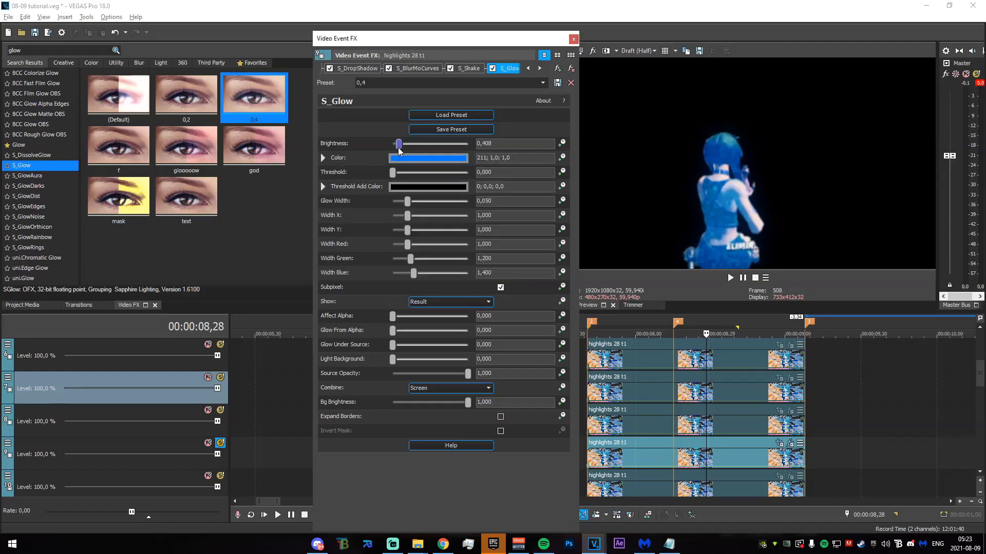
pyautogui.click(573, 38)
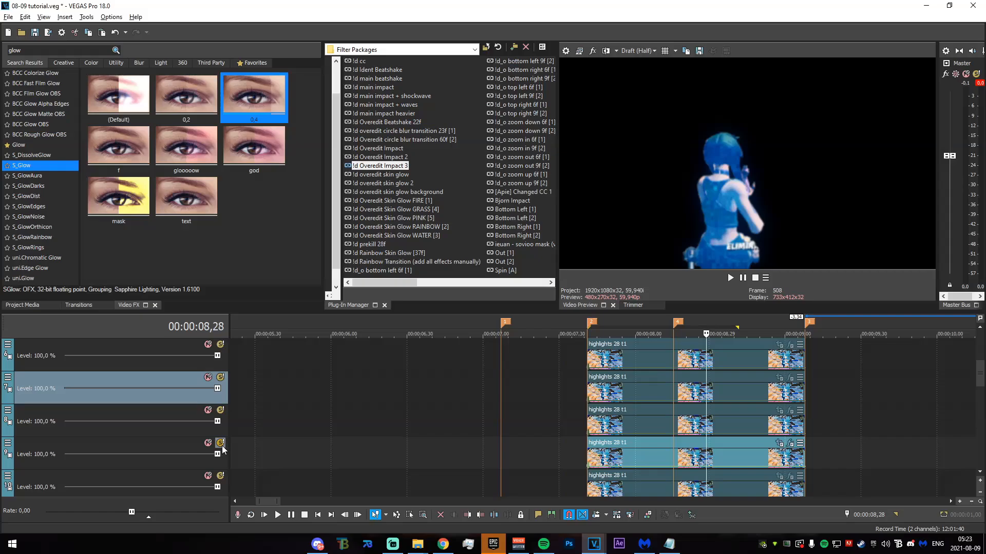
# Solo track 10 to check the background, then unsolo it and preview the range from 00:00:07,20 to 00:00:08,15.
pyautogui.click(220, 476)
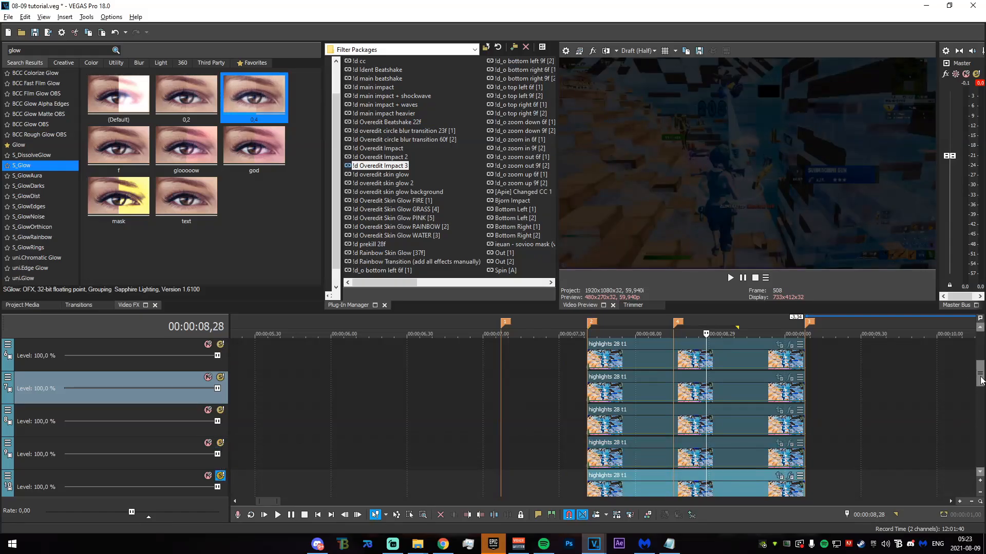
pyautogui.scroll(-2, 628, 424)
pyautogui.click(220, 410)
pyautogui.moveTo(534, 379); pyautogui.dragTo(673, 392)
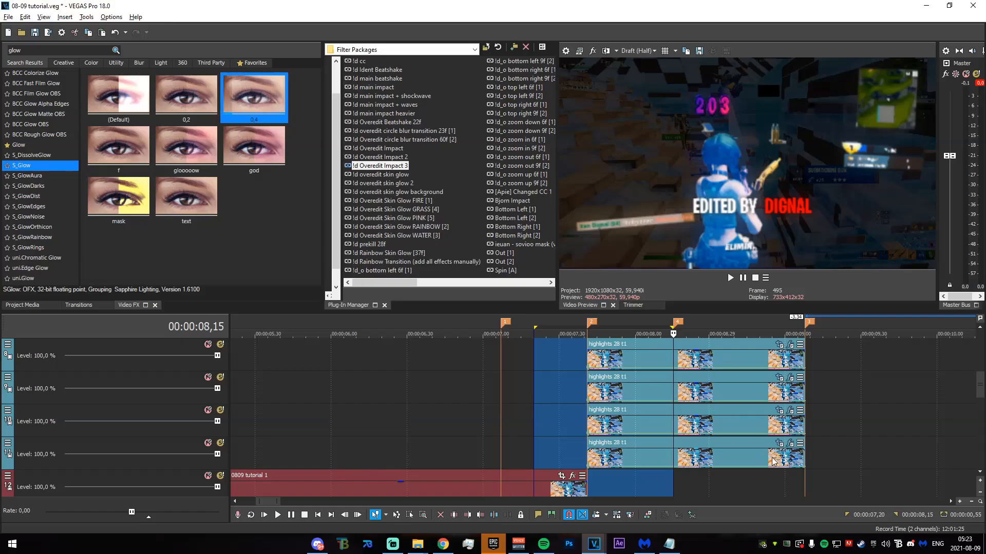
# Mark the freeze-frame range from 00:00:07,41 to 00:00:09,08 for rendering and place the playhead at about 00:00:08,44.
pyautogui.moveTo(803, 478); pyautogui.dragTo(587, 479)
pyautogui.moveTo(980, 385)
pyautogui.mouseDown()
pyautogui.moveTo(981, 341)
pyautogui.moveTo(977, 388)
pyautogui.mouseUp()
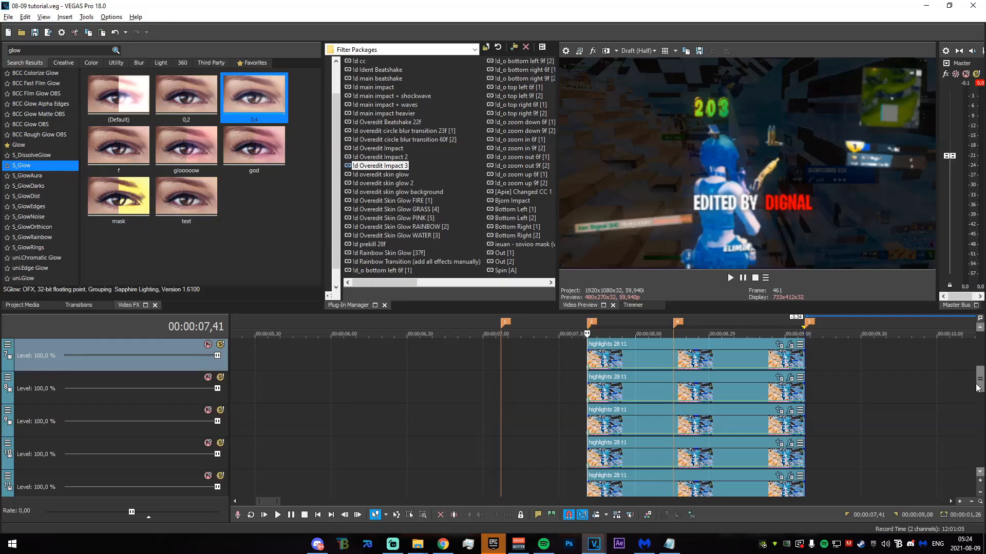
pyautogui.scroll(-2, 977, 387)
pyautogui.click(747, 482)
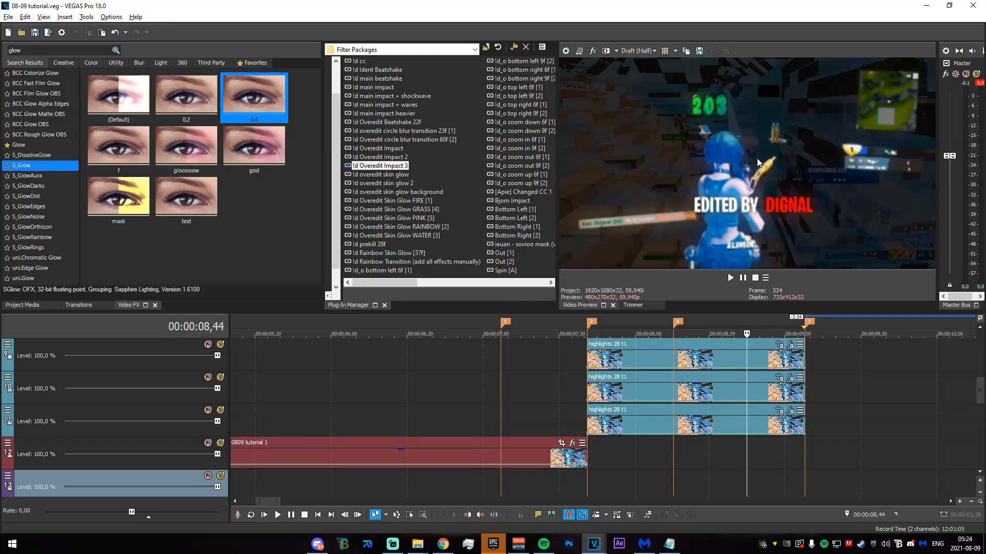
# Review the event properties of the freeze-frame clip on track 11.
pyautogui.rightClick(688, 408)
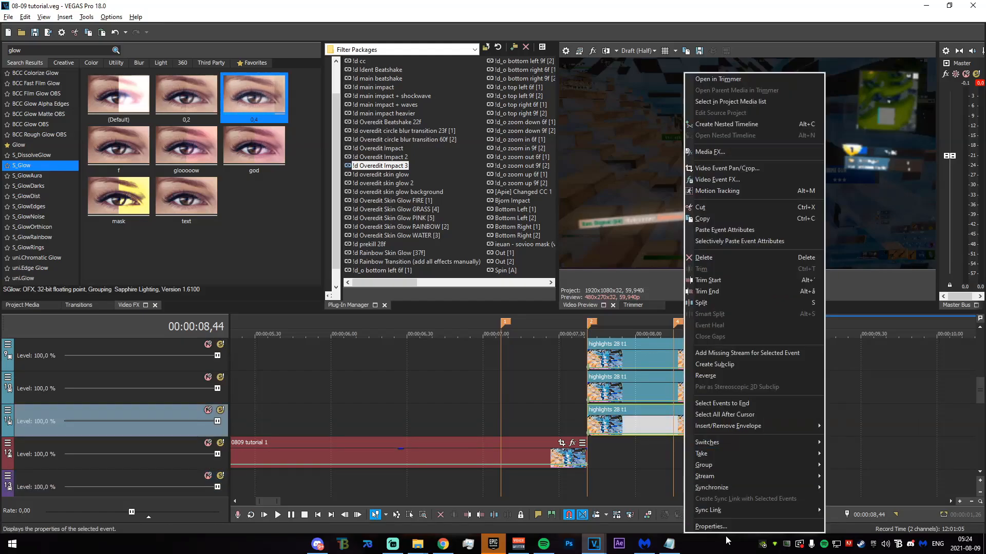
pyautogui.click(711, 526)
pyautogui.click(443, 92)
pyautogui.click(489, 280)
pyautogui.click(499, 298)
pyautogui.click(567, 382)
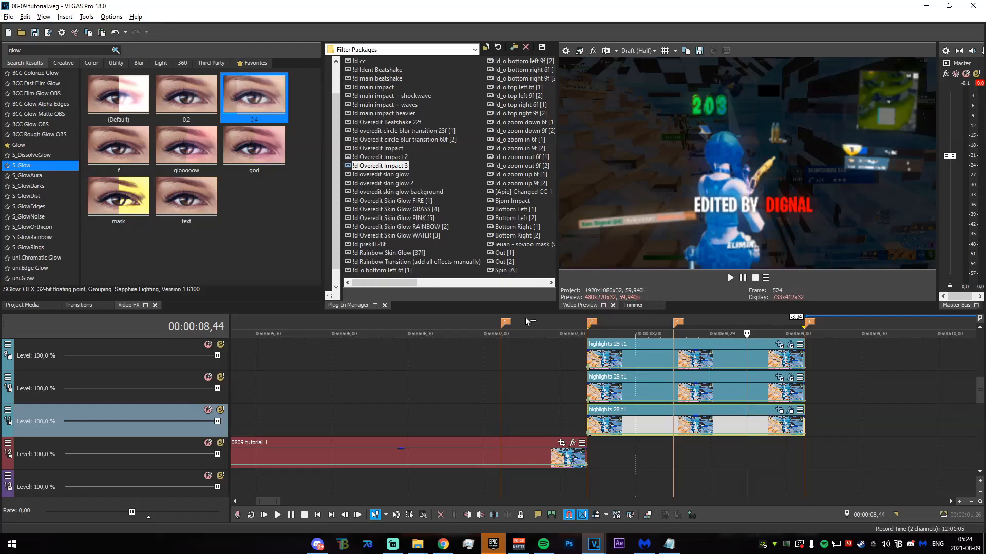
# Open the render settings and examine the custom video settings of the QuickTime 7 rgb alpha template.
pyautogui.click(8, 17)
pyautogui.click(66, 109)
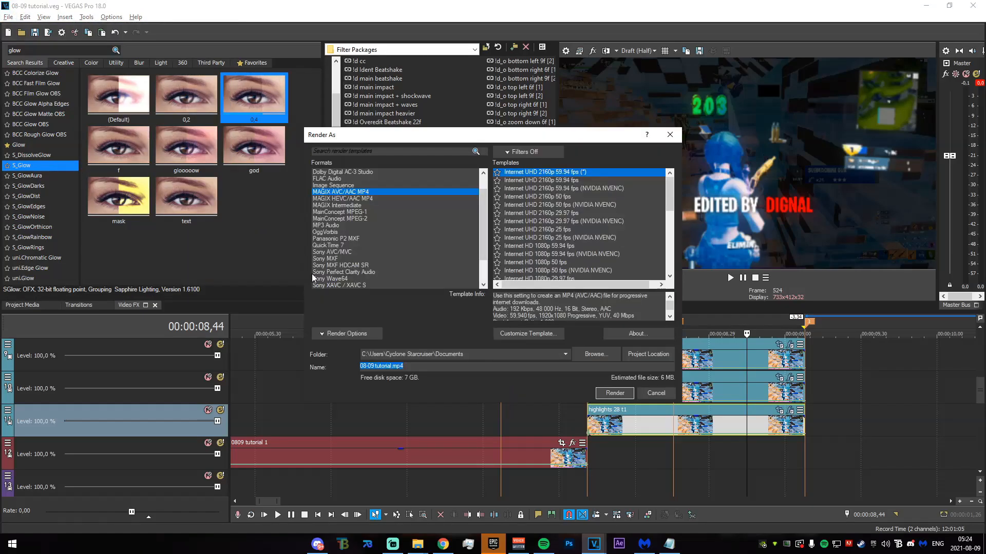
pyautogui.click(339, 246)
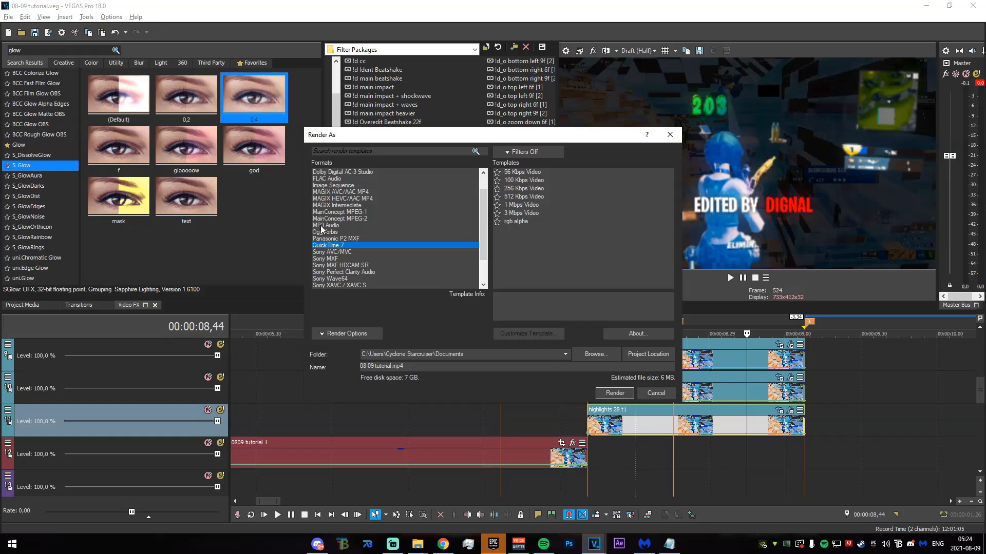
pyautogui.click(533, 221)
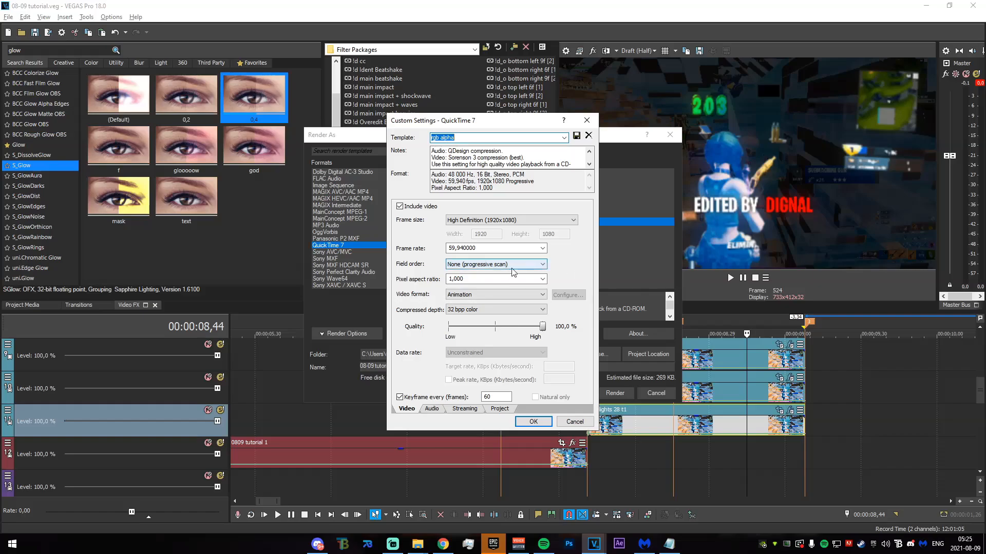
pyautogui.click(587, 120)
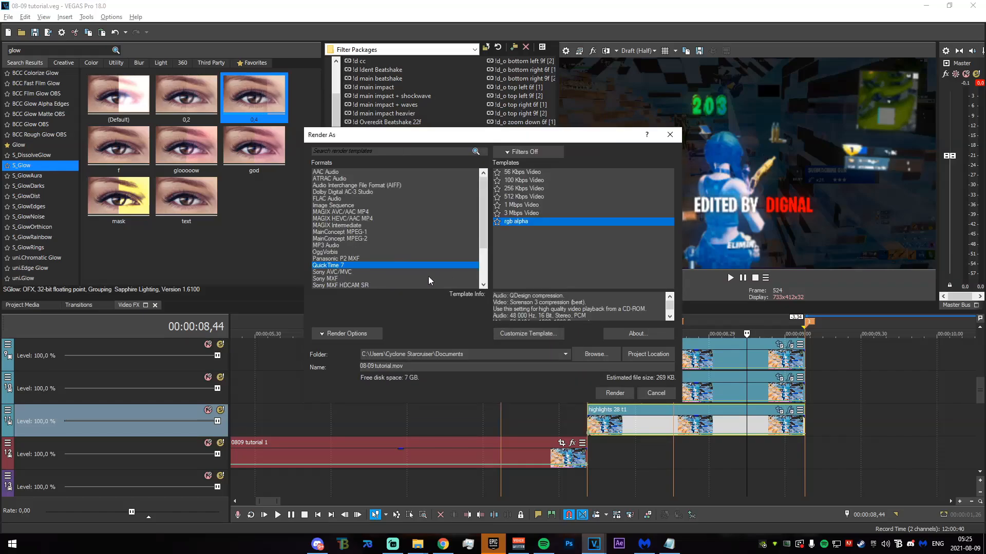
# Render as "08-09 tutorial twixtor 6.mp4" with the MAGIX AVC/AAC MP4 template Internet UHD 2160p 59.94 fps.
pyautogui.click(358, 212)
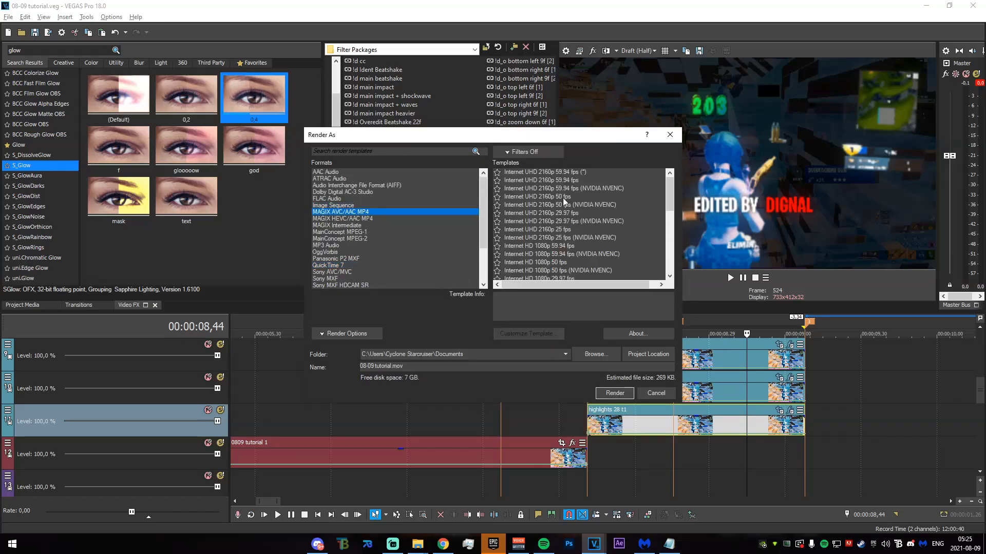
pyautogui.moveTo(407, 366); pyautogui.dragTo(360, 366)
pyautogui.click(392, 366)
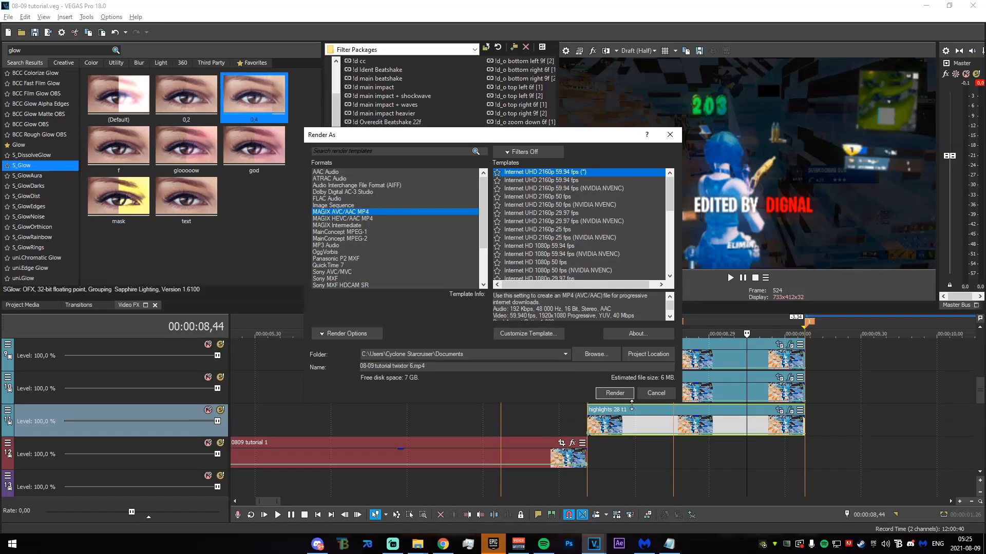
pyautogui.click(615, 394)
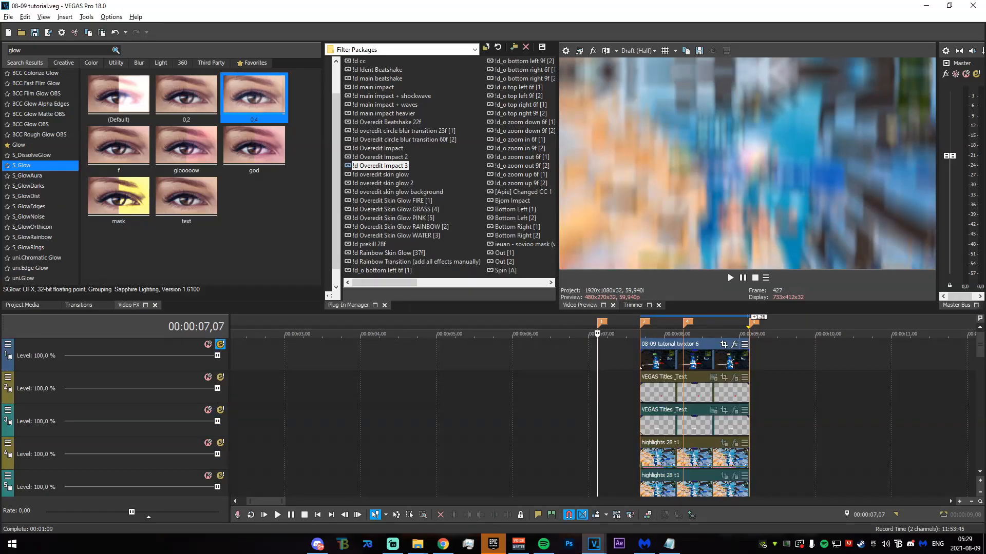
# Place the 08-09 tutoria twioxtor video with its audio on new tracks at the start of the timeline.
pyautogui.moveTo(428, 299); pyautogui.dragTo(230, 329)
pyautogui.scroll(-4, 473, 387)
pyautogui.moveTo(318, 363); pyautogui.dragTo(295, 363)
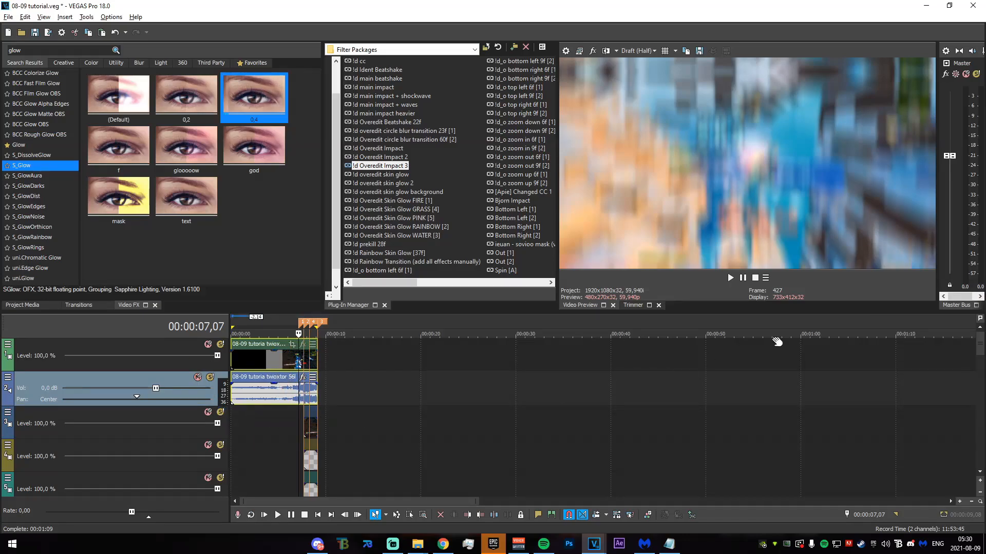
# Solo the imported twixtor video's track and delete the audio track beneath it.
pyautogui.scroll(-4, 652, 429)
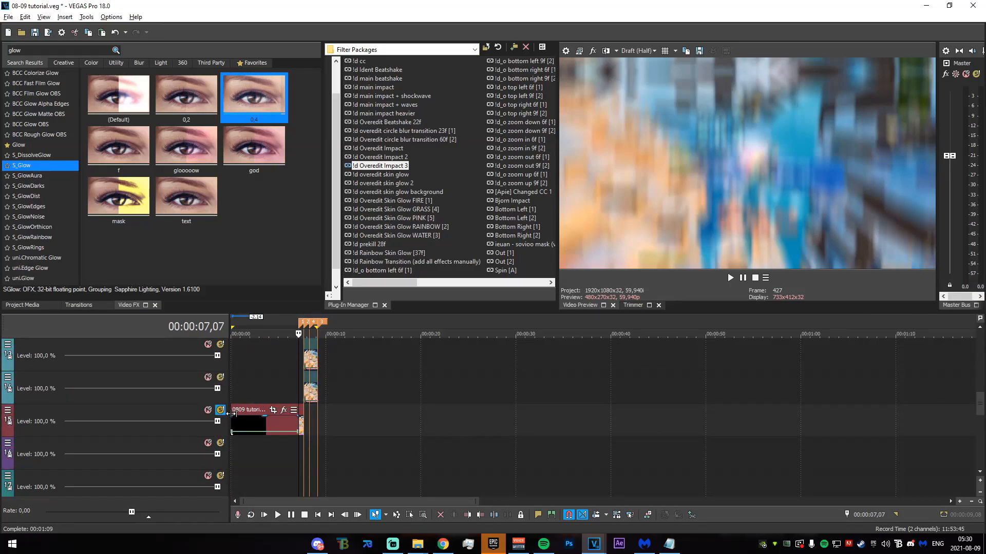
pyautogui.scroll(4, 832, 411)
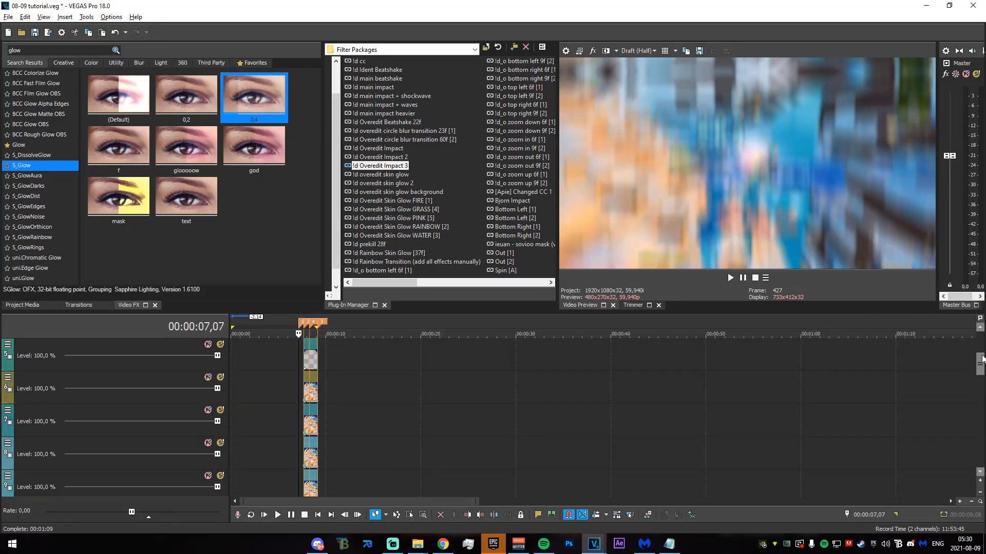
pyautogui.click(221, 344)
pyautogui.click(359, 386)
pyautogui.rightClick(359, 387)
pyautogui.click(394, 306)
pyautogui.scroll(4, 360, 389)
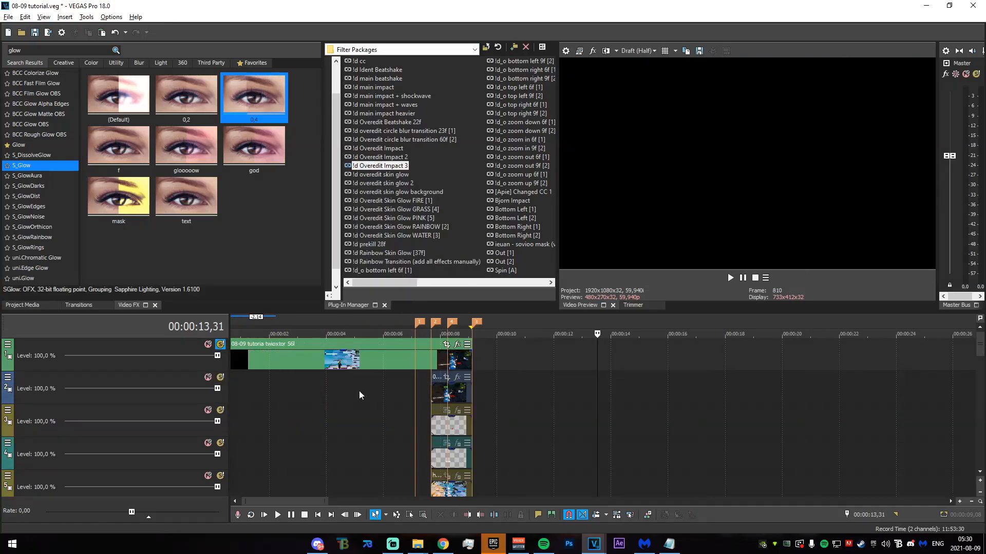
# Split the imported clip on track 1 at 00:00:07,19, 22 frames ahead of marker 2.
pyautogui.scroll(3, 367, 392)
pyautogui.scroll(-5, 372, 394)
pyautogui.click(314, 402)
pyautogui.scroll(7, 314, 403)
pyautogui.moveTo(683, 465); pyautogui.dragTo(925, 467)
pyautogui.scroll(-4, 922, 465)
pyautogui.scroll(2, 616, 437)
pyautogui.moveTo(527, 428); pyautogui.dragTo(568, 377)
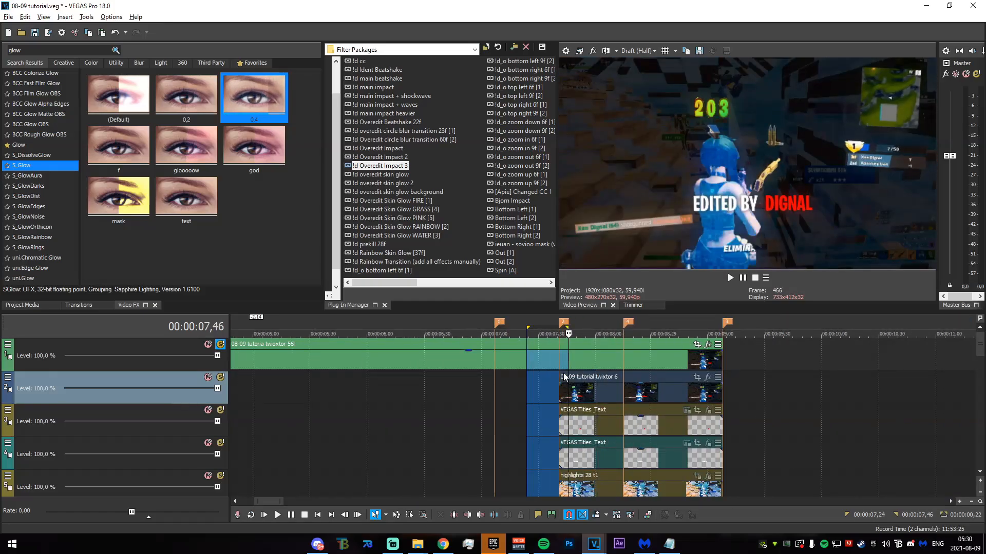
pyautogui.click(559, 367)
pyautogui.scroll(3, 559, 370)
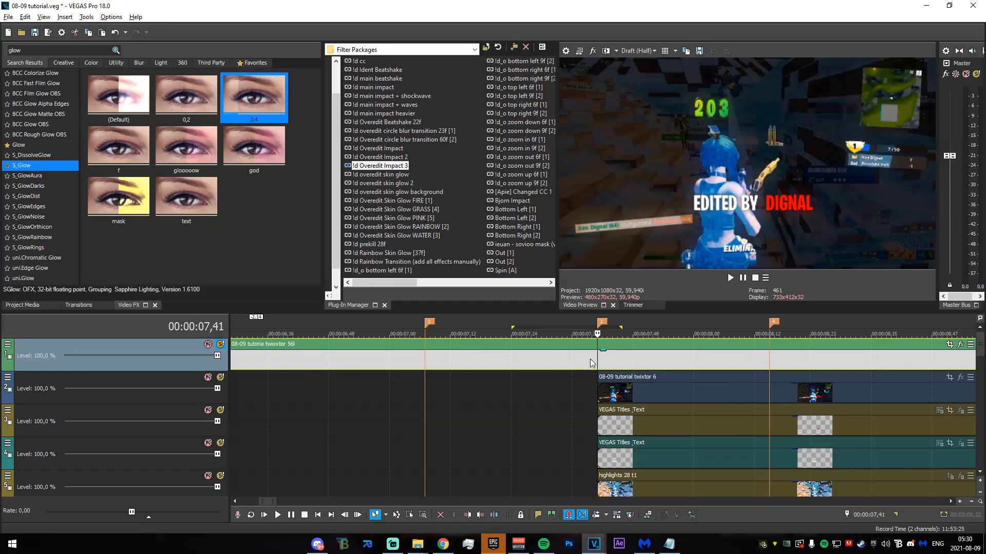
pyautogui.moveTo(597, 364); pyautogui.dragTo(488, 367)
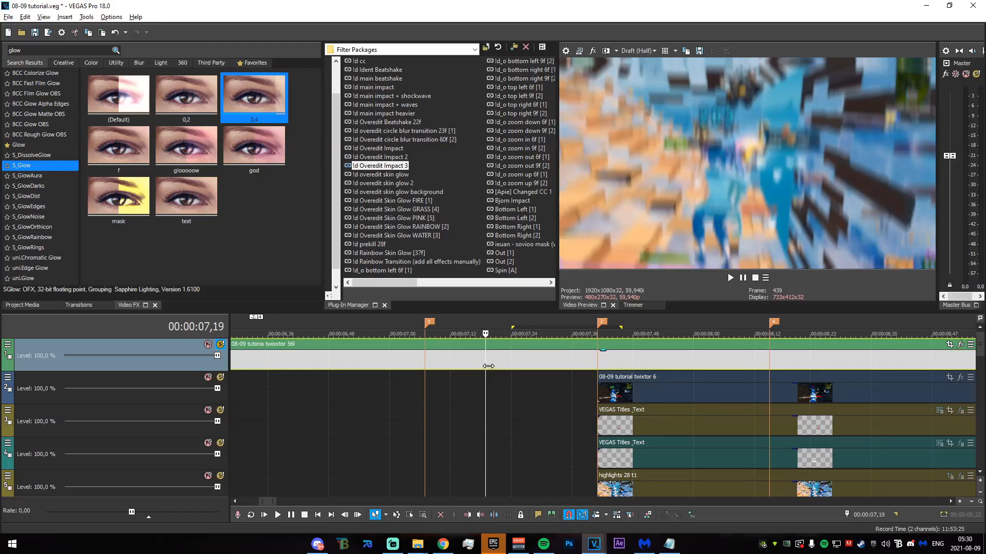
pyautogui.press('s')
# Apply the "!d Overedit Beatshake 22f" filter package to the part of the track 1 clip after the split.
pyautogui.moveTo(410, 123); pyautogui.dragTo(525, 361)
pyautogui.click(573, 39)
pyautogui.scroll(-3, 549, 410)
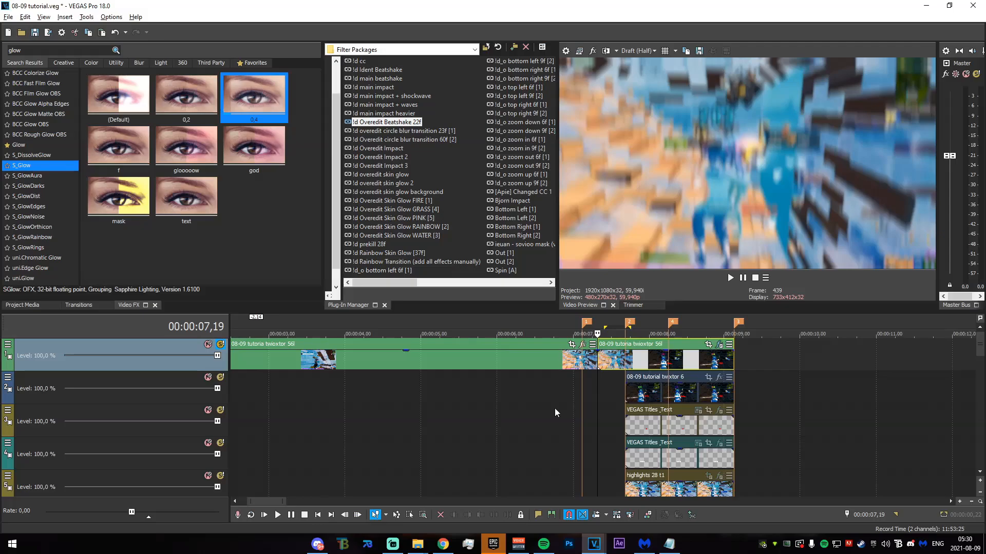
# Play back the footage around the split and marker 2 to check the beat shake.
pyautogui.moveTo(589, 329); pyautogui.dragTo(629, 329)
pyautogui.moveTo(628, 329); pyautogui.dragTo(695, 330)
pyautogui.press('space')
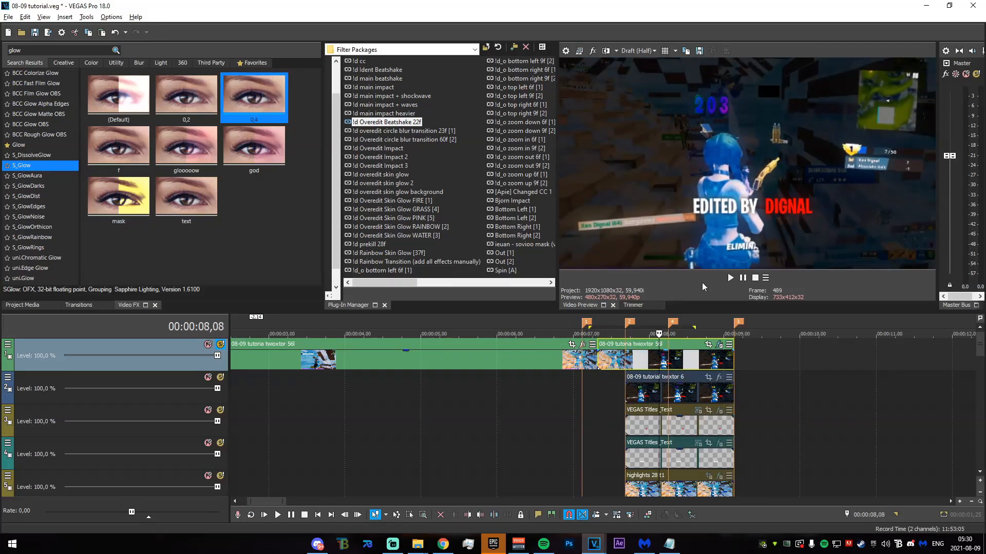
pyautogui.scroll(4, 635, 441)
pyautogui.press('space')
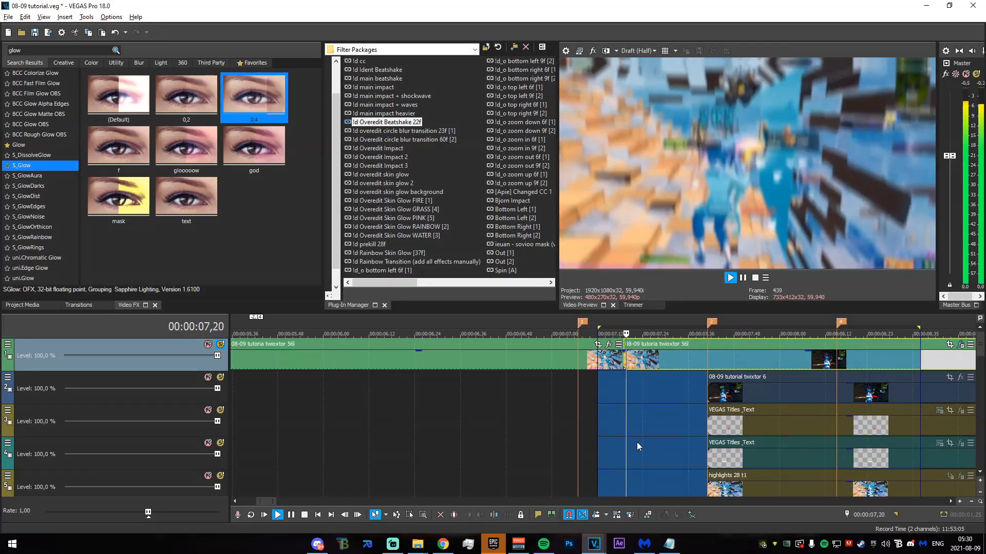
pyautogui.click(503, 442)
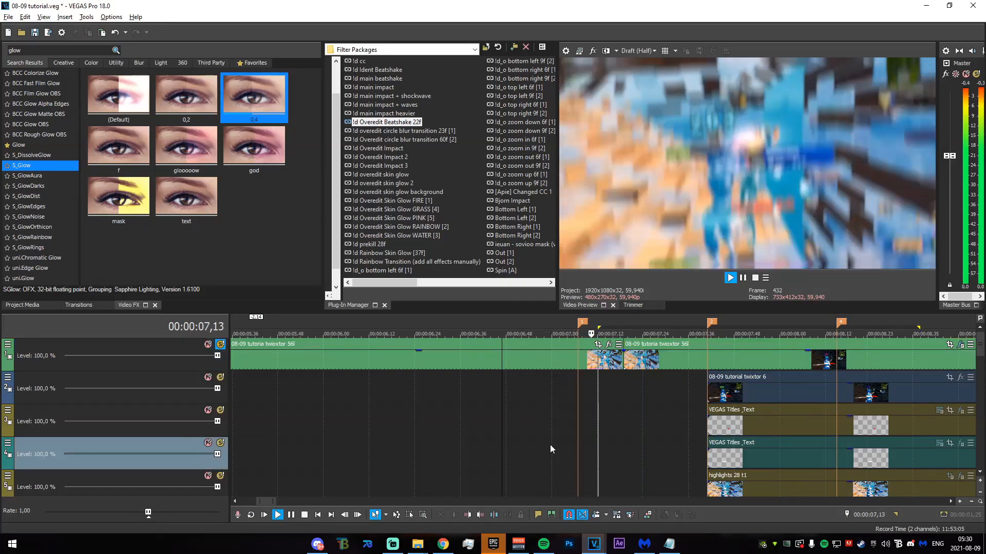
pyautogui.press('space')
pyautogui.scroll(-5, 570, 445)
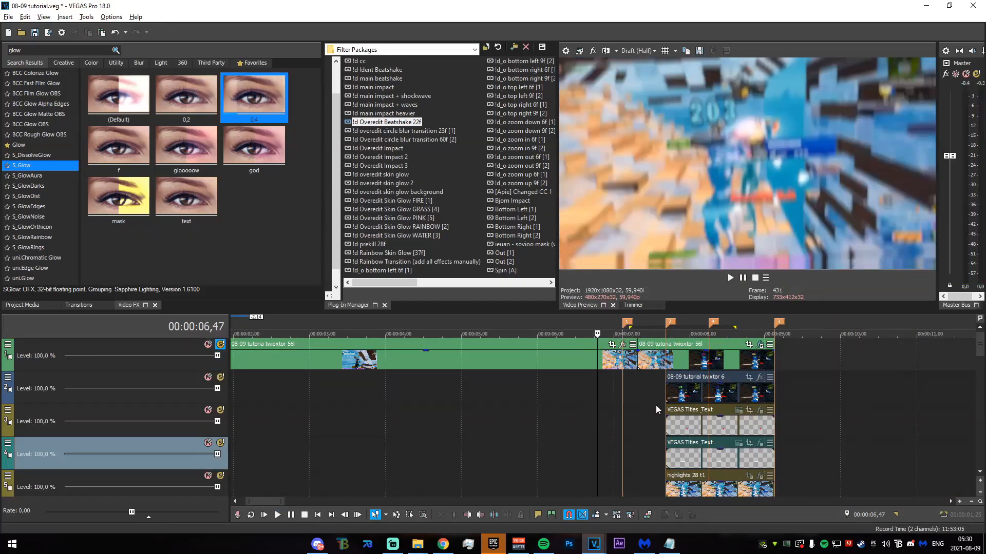
pyautogui.click(656, 407)
pyautogui.press('space')
pyautogui.scroll(4, 673, 418)
pyautogui.press('space')
pyautogui.click(604, 363)
pyautogui.moveTo(581, 451); pyautogui.dragTo(620, 437)
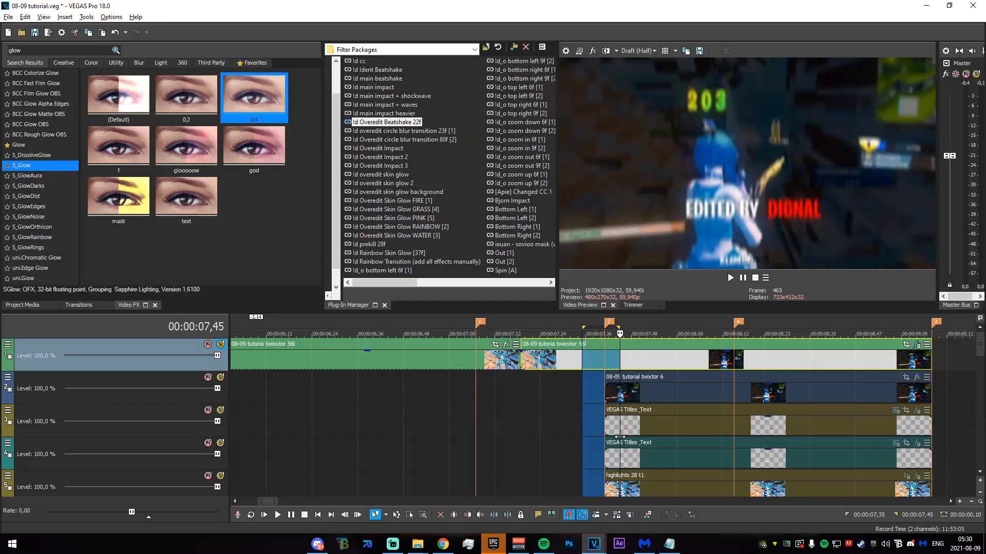
pyautogui.press('space')
pyautogui.press('space')
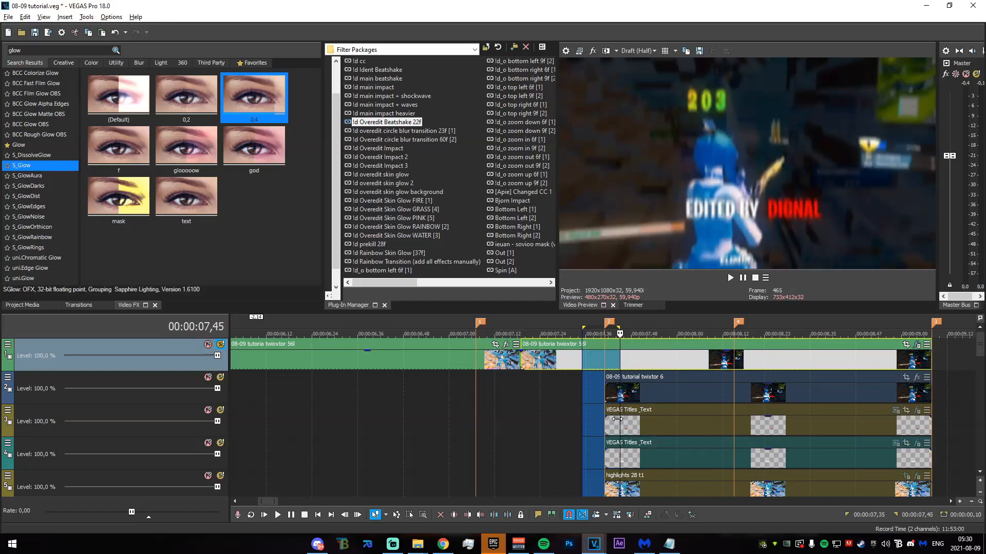
# Add the default S_BlurMoCurves effect to the second part of the clip, with the playhead at marker 2.
pyautogui.click(605, 379)
pyautogui.click(608, 364)
pyautogui.moveTo(32, 50); pyautogui.dragTo(1, 59)
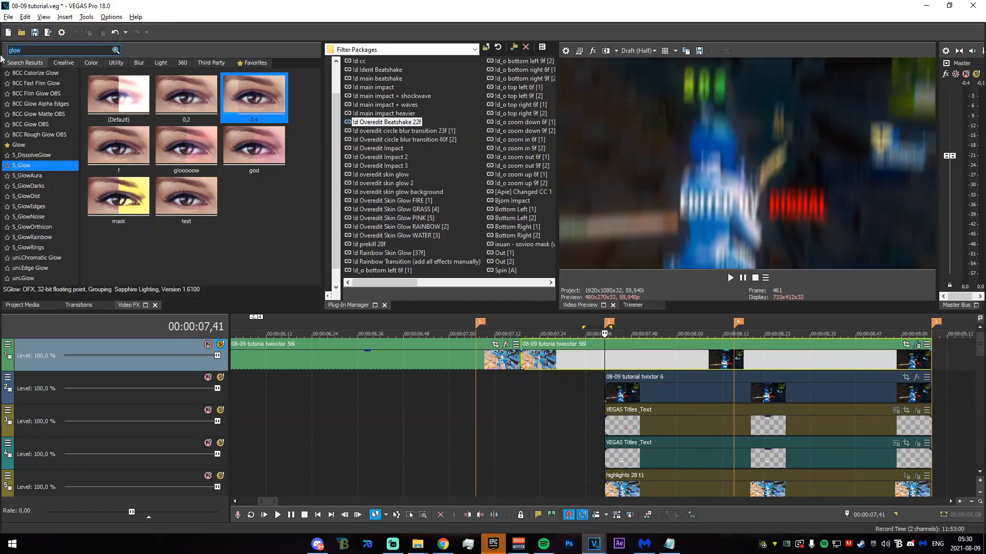
pyautogui.write('blurmocur')
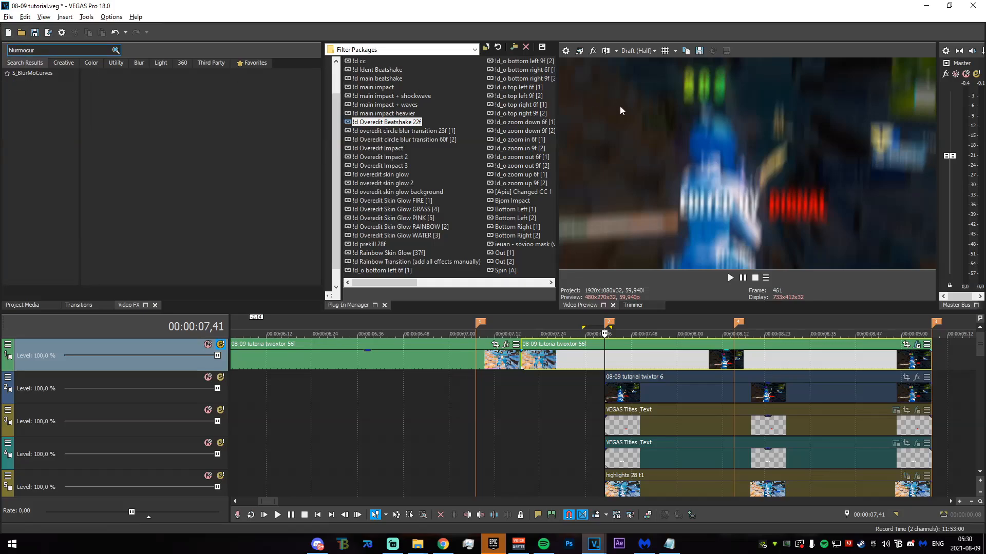
pyautogui.click(31, 73)
pyautogui.moveTo(118, 95); pyautogui.dragTo(681, 358)
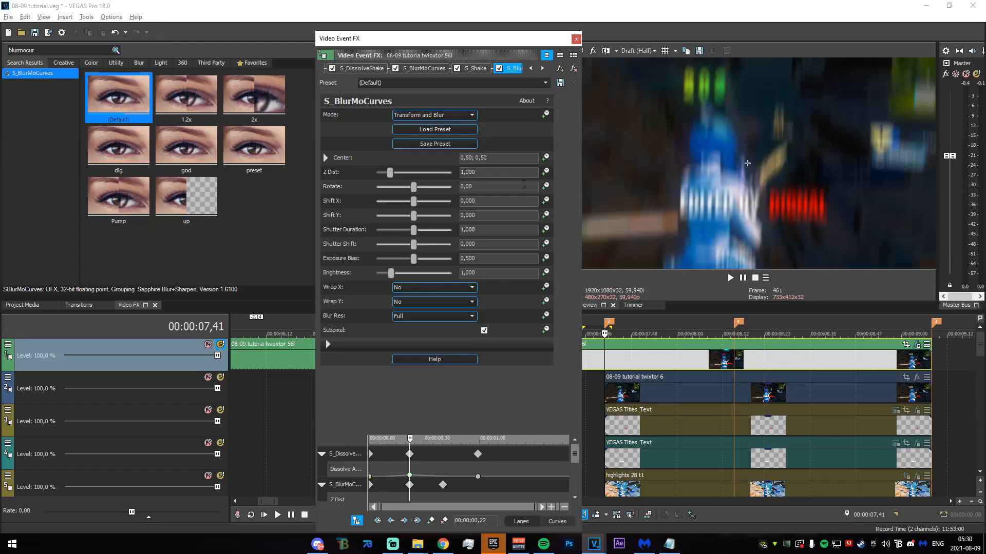
# Keyframe the zoom at 00:00:00,22, set its Center to 0,55; 0,84, and set Z Dist to 0,5 at marker 4.
pyautogui.scroll(-2, 569, 459)
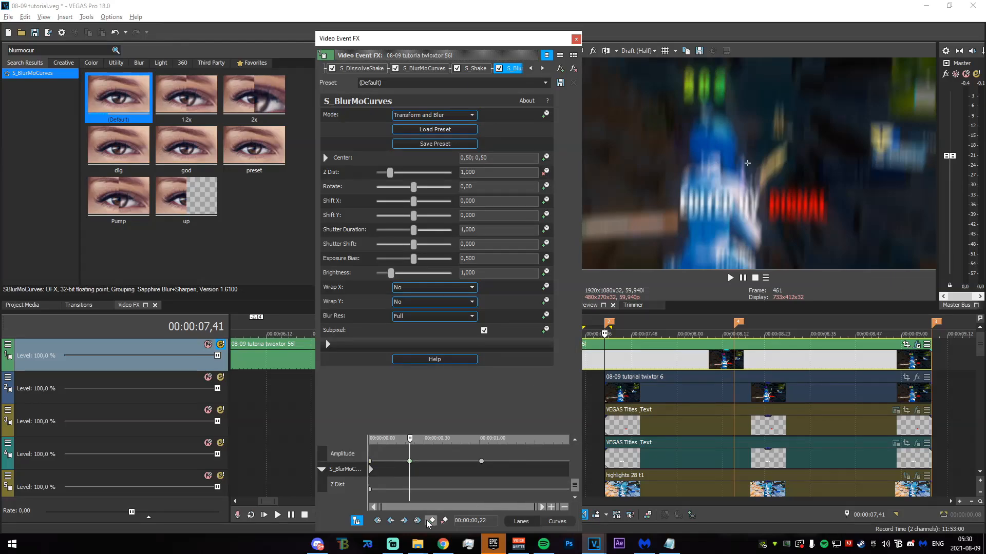
pyautogui.moveTo(599, 417); pyautogui.dragTo(738, 402)
pyautogui.click(738, 402)
pyautogui.click(325, 158)
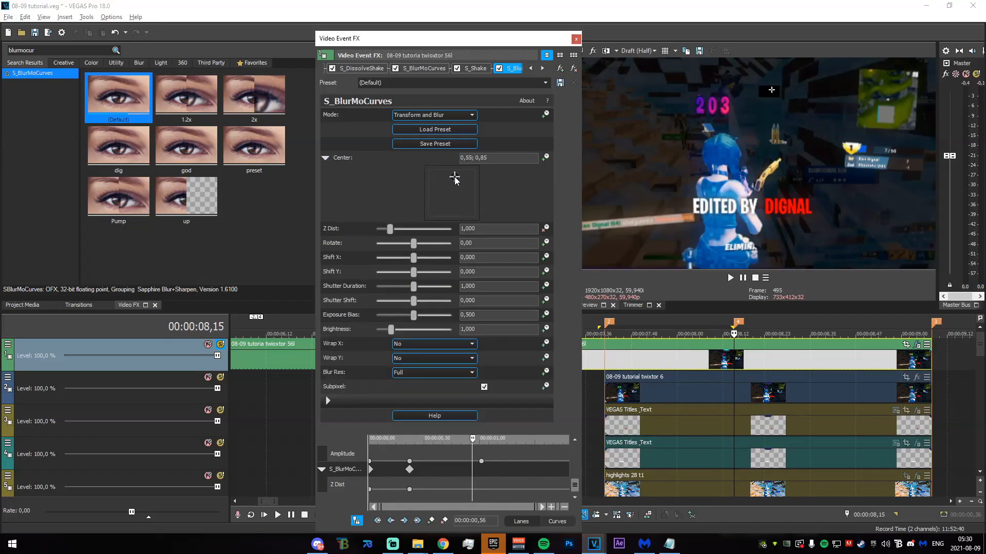
pyautogui.moveTo(483, 229); pyautogui.dragTo(368, 243)
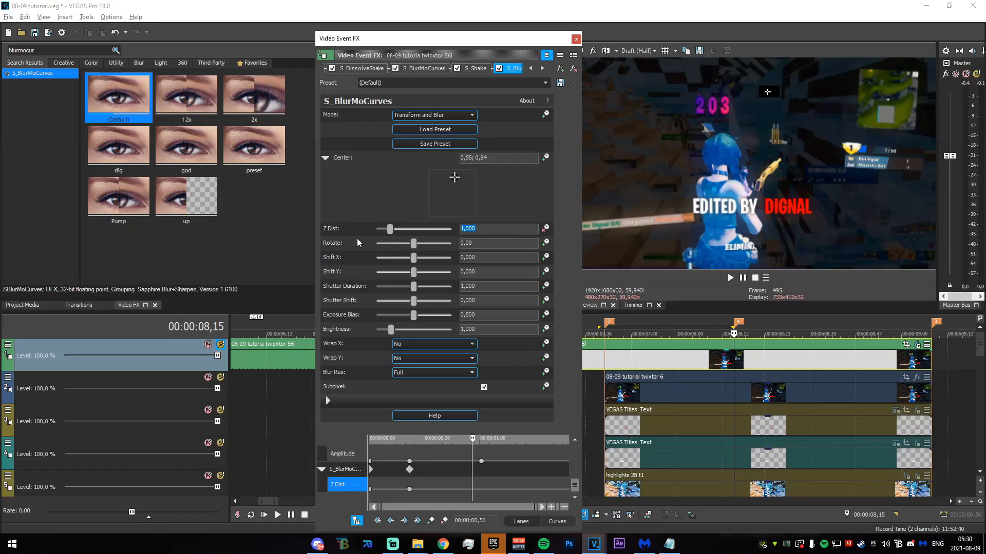
pyautogui.write('0,5')
pyautogui.press('Return')
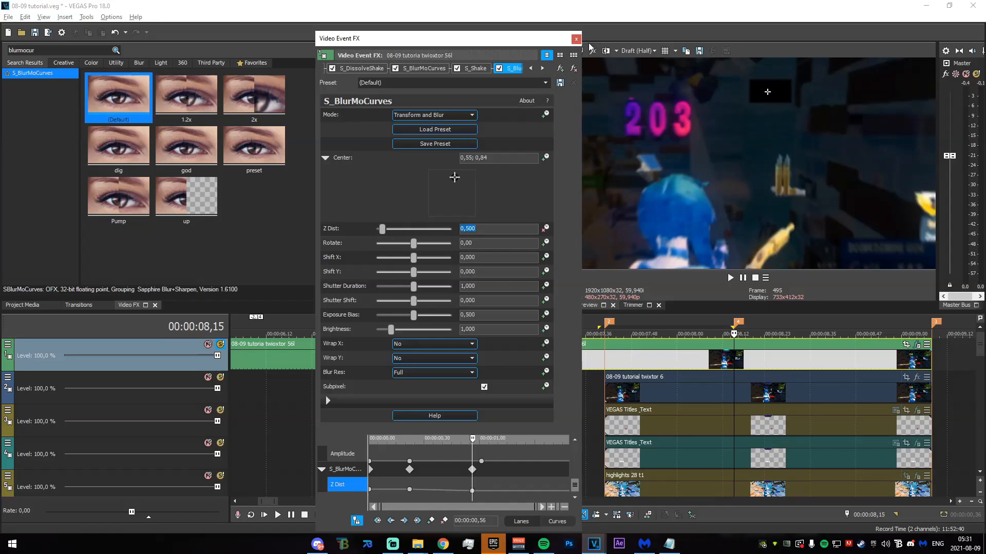
pyautogui.click(576, 39)
# Add a second S_BlurMoCurves to the clip and change the interpolation of the first zoom's Z Dist keyframe at 00:00:00,22.
pyautogui.moveTo(708, 361); pyautogui.dragTo(708, 360)
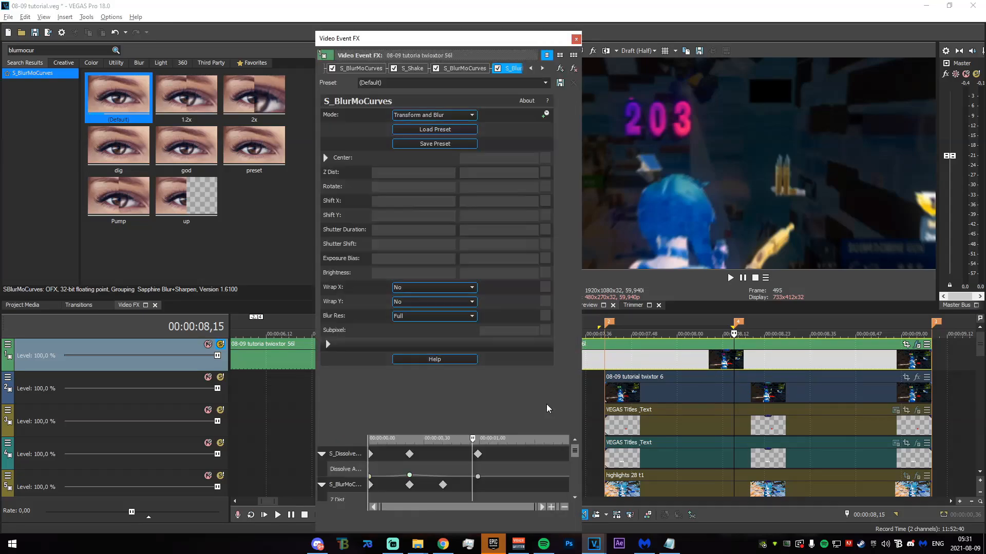
pyautogui.moveTo(495, 433); pyautogui.dragTo(411, 354)
pyautogui.rightClick(410, 468)
pyautogui.click(439, 420)
# Keyframe the second zoom at 00:00:00,28, set Z Dist to 0,5 at 00:00:00,56, and copy Center 0,55; 0,84 from the first zoom.
pyautogui.moveTo(411, 347); pyautogui.dragTo(421, 349)
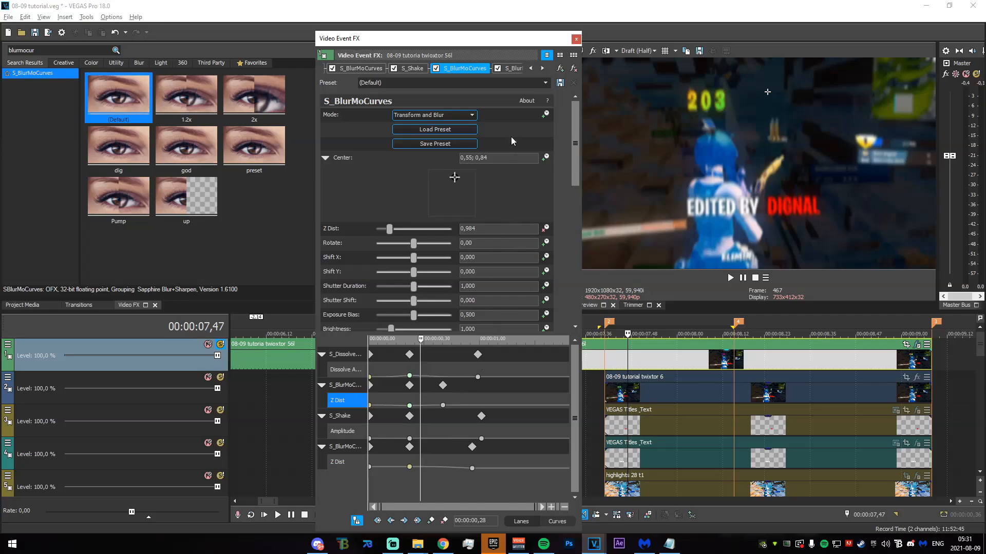
pyautogui.click(513, 68)
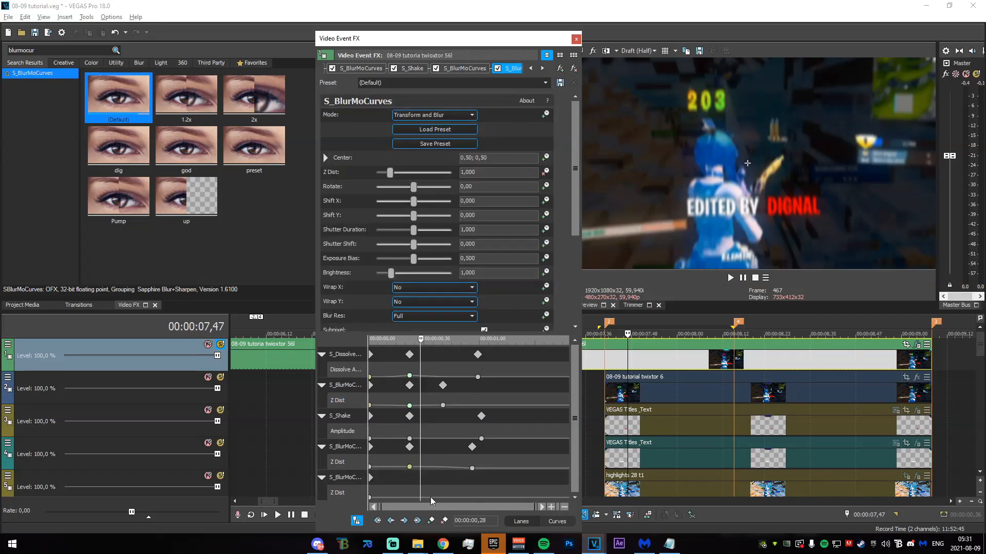
pyautogui.moveTo(421, 349); pyautogui.dragTo(473, 343)
pyautogui.moveTo(480, 173); pyautogui.dragTo(340, 176)
pyautogui.write('0,5')
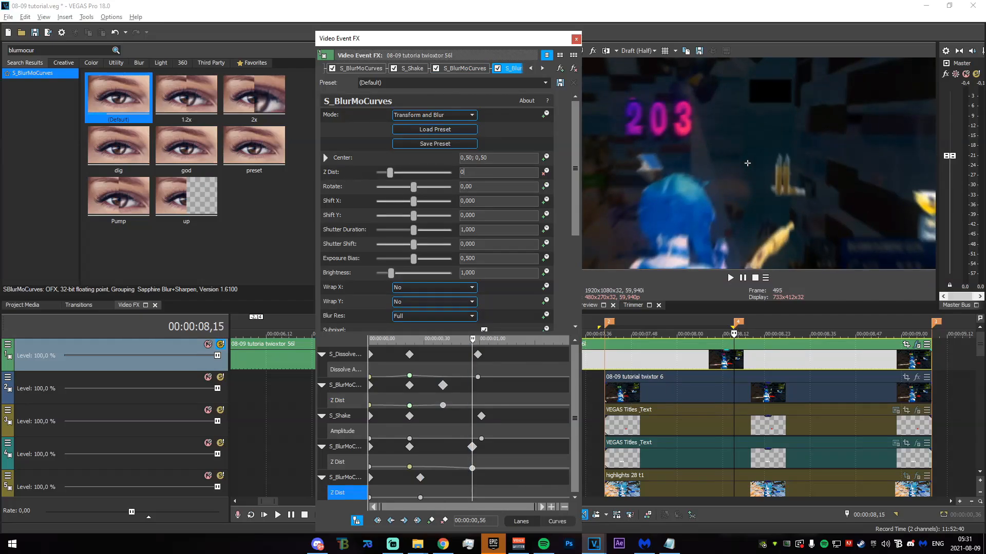
pyautogui.press('Return')
pyautogui.click(325, 157)
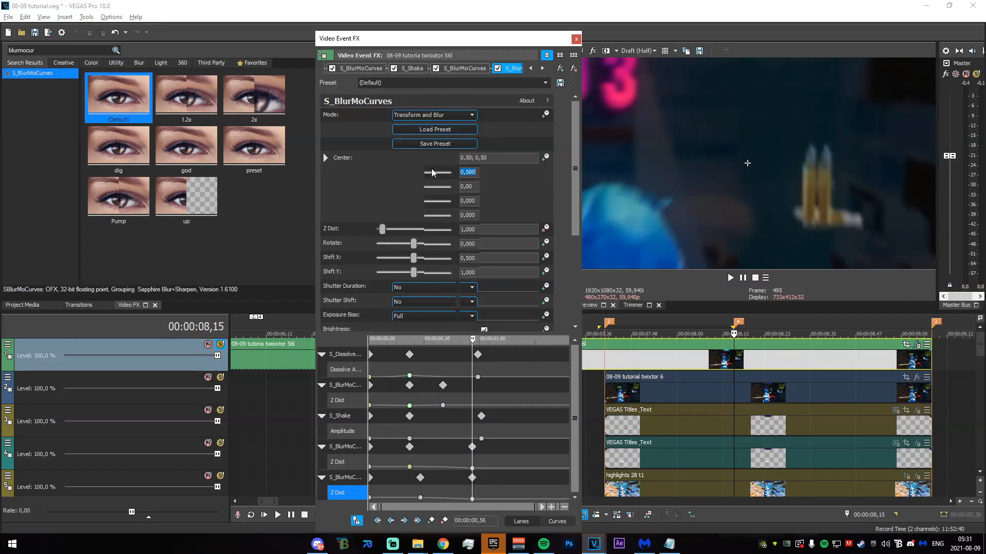
pyautogui.click(467, 67)
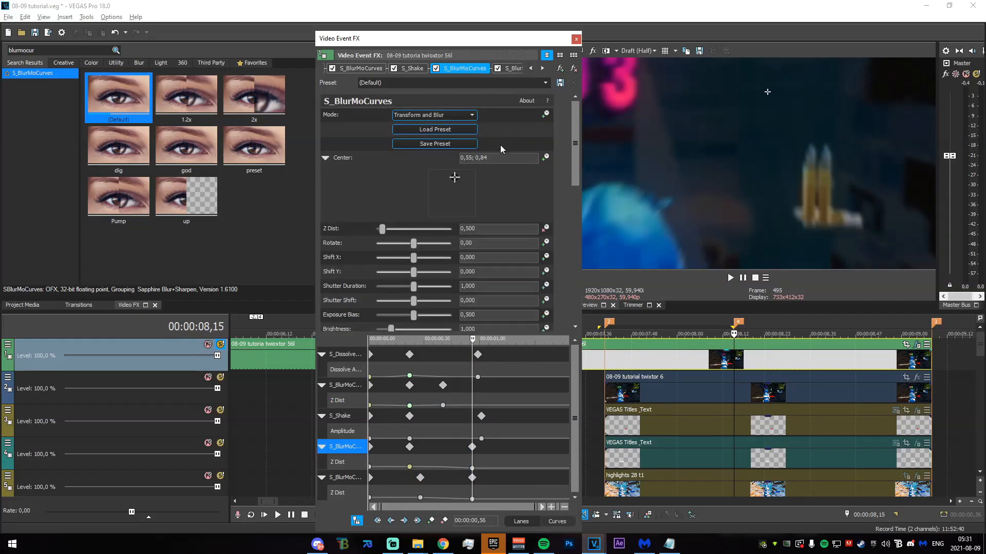
pyautogui.click(521, 67)
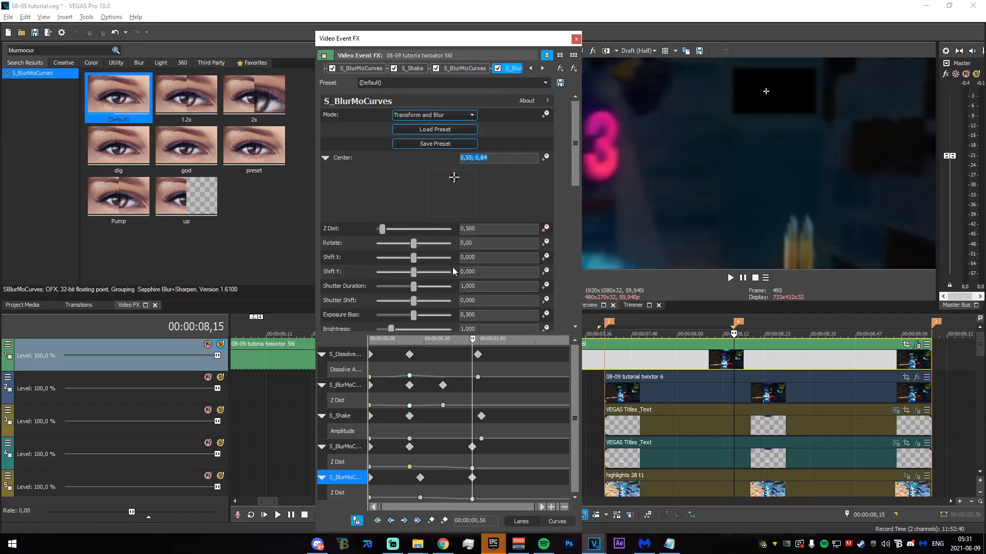
# Move the second zoom's middle Z Dist keyframe slightly earlier and change its interpolation.
pyautogui.moveTo(421, 498); pyautogui.dragTo(419, 499)
pyautogui.rightClick(419, 499)
pyautogui.click(459, 440)
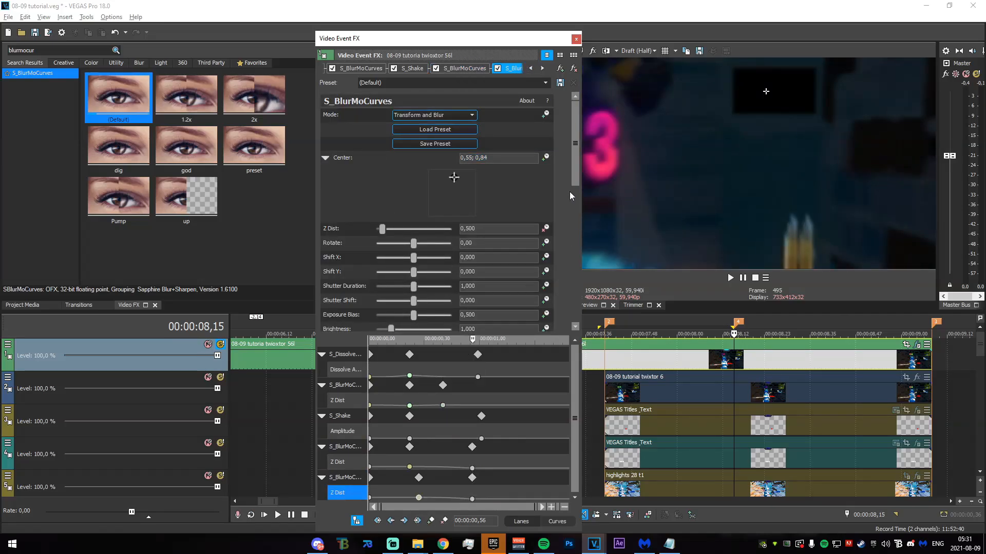
pyautogui.click(576, 38)
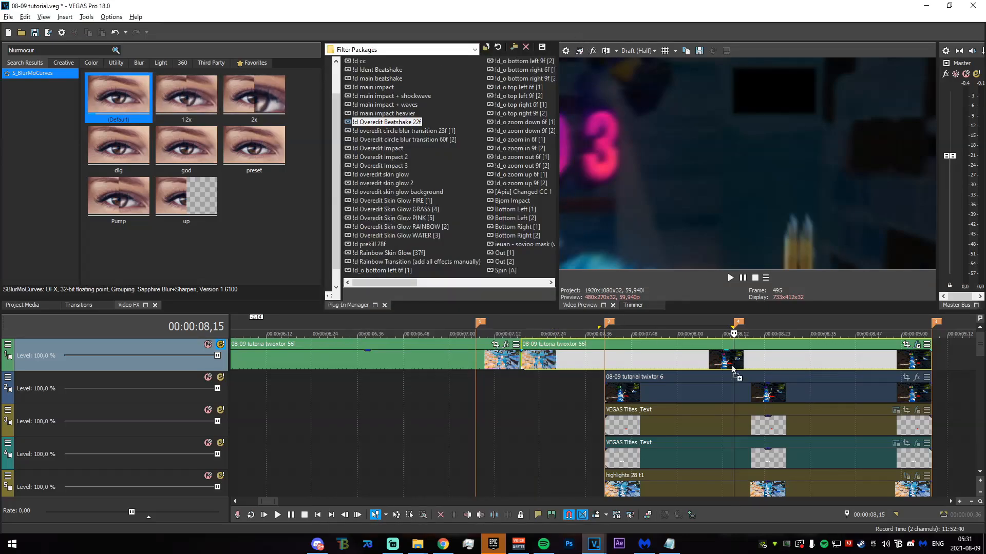
# Add a third S_BlurMoCurves with Center 0,55; 0,84, a middle keyframe, and Z Dist 0,5 at 00:00:00,56.
pyautogui.moveTo(680, 359); pyautogui.dragTo(679, 359)
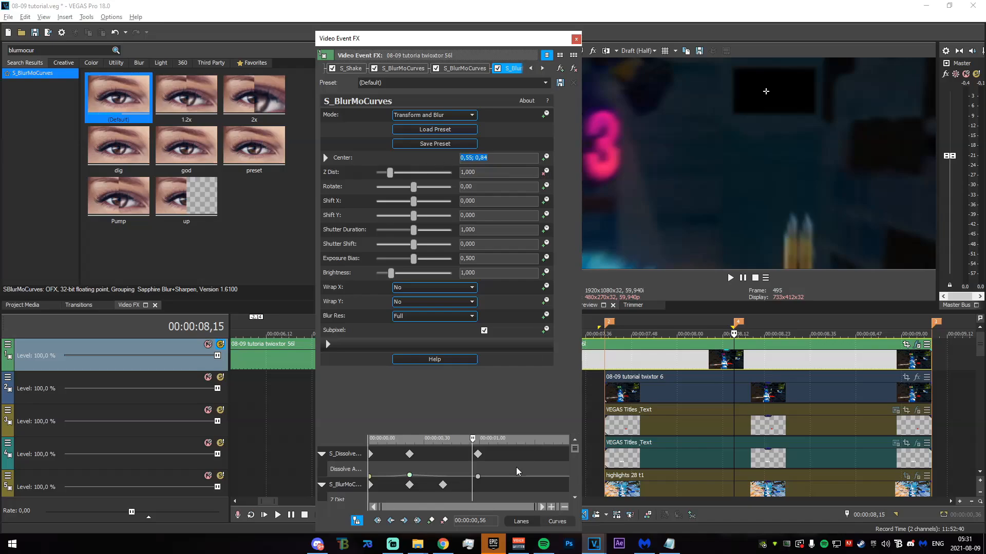
pyautogui.moveTo(504, 433); pyautogui.dragTo(473, 315)
pyautogui.click(431, 521)
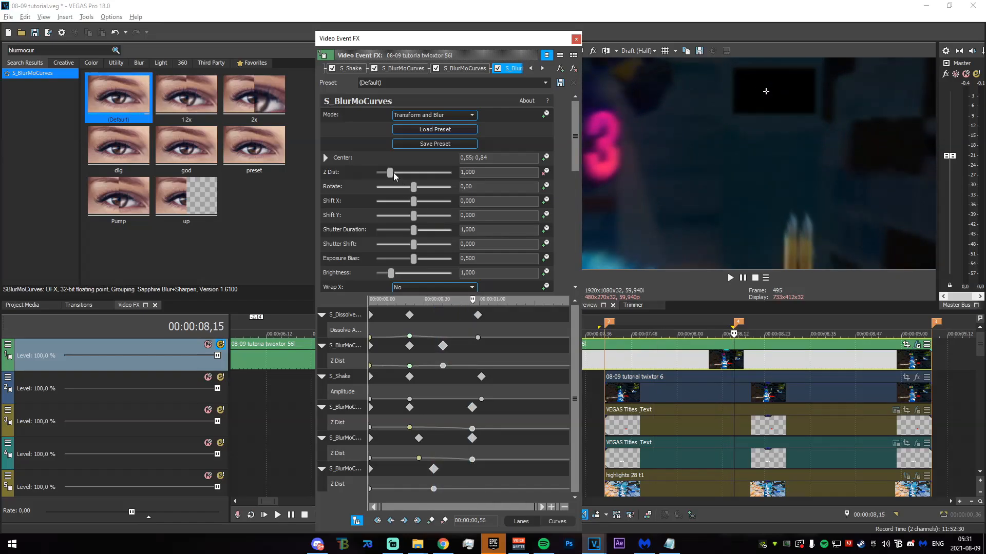
pyautogui.moveTo(484, 173); pyautogui.dragTo(454, 187)
pyautogui.write('0,5')
pyautogui.press('Return')
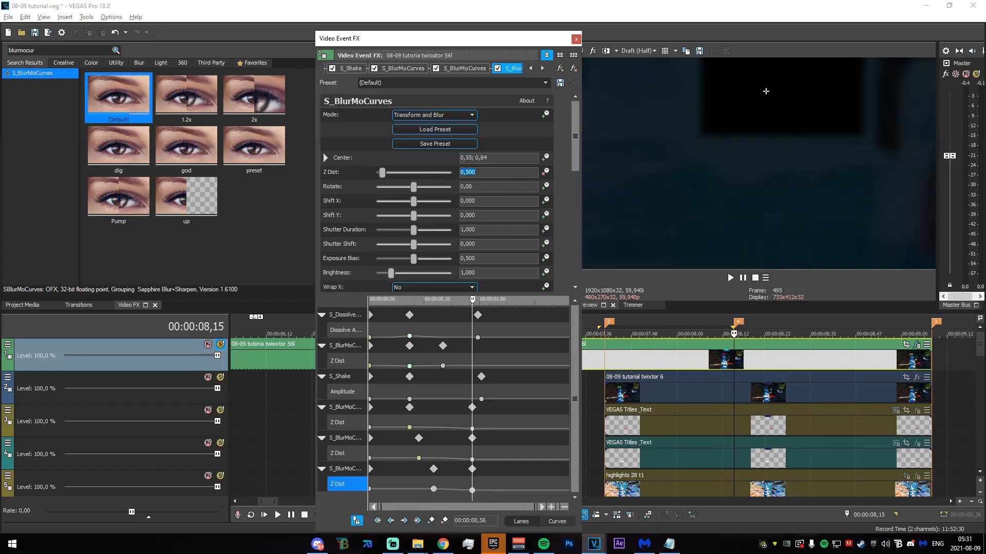
pyautogui.click(327, 159)
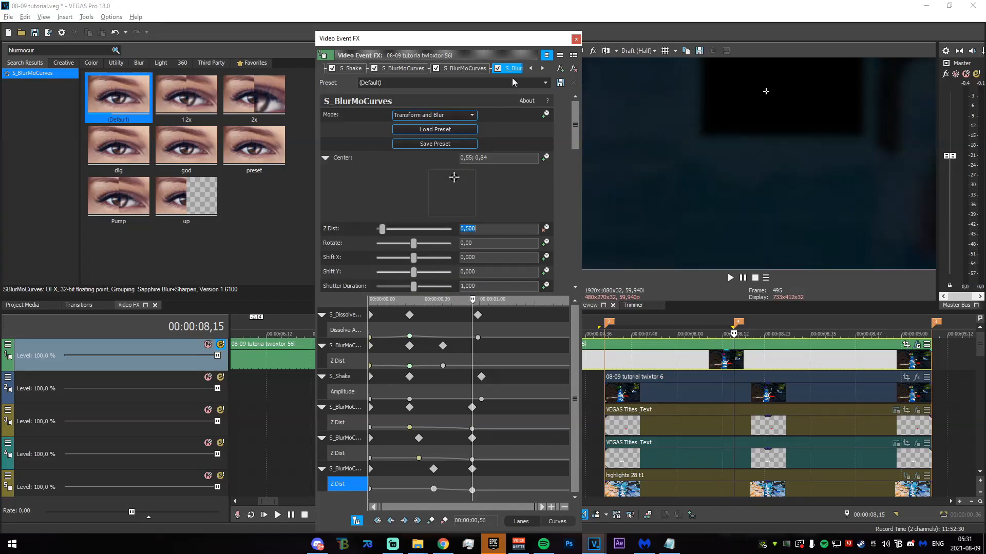
pyautogui.click(576, 40)
# Add a fourth S_BlurMoCurves to the clip and change the interpolation of the third zoom's middle Z Dist keyframe.
pyautogui.moveTo(138, 100); pyautogui.dragTo(681, 365)
pyautogui.moveTo(575, 449); pyautogui.dragTo(573, 503)
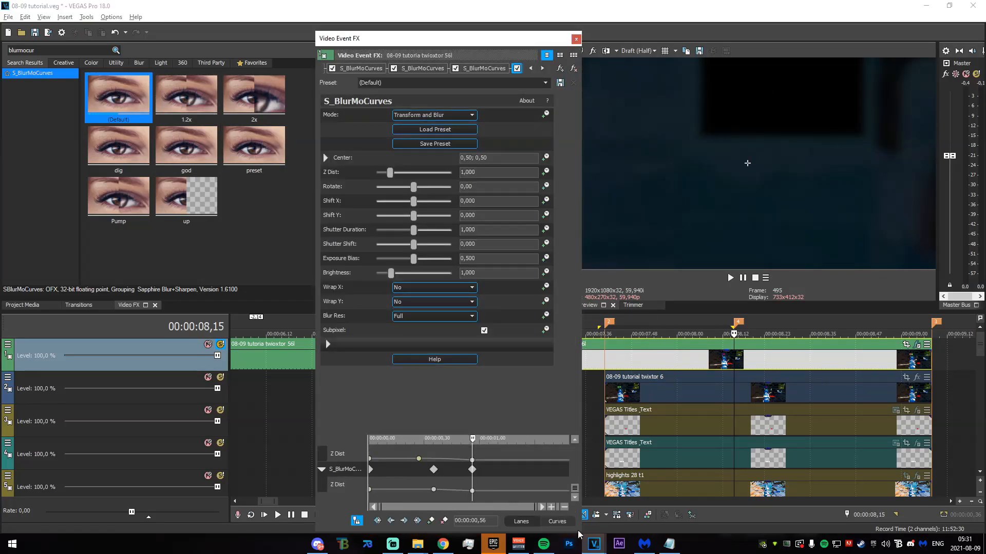
pyautogui.rightClick(434, 490)
pyautogui.click(467, 435)
# Set the fourth zoom's Center to 0,55; 0,84 and add a middle Z Dist keyframe at 00:00:00,42.
pyautogui.moveTo(575, 491); pyautogui.dragTo(577, 496)
pyautogui.moveTo(432, 442); pyautogui.dragTo(448, 440)
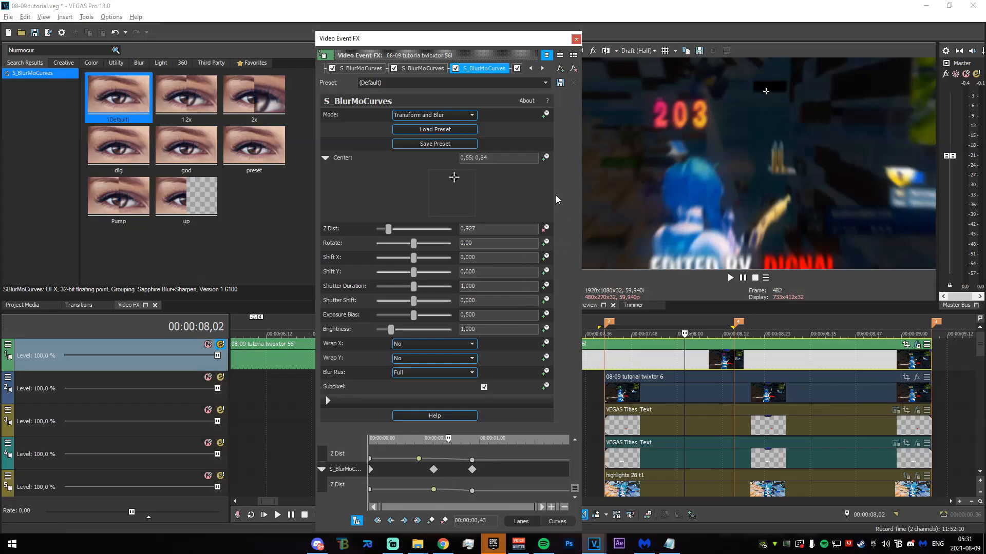
pyautogui.click(541, 69)
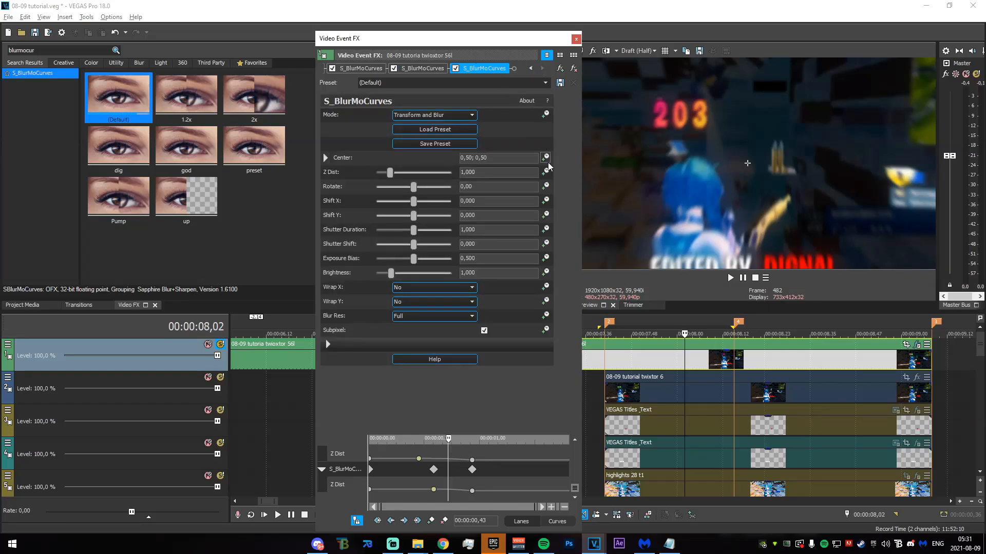
pyautogui.write('0,55; 0,84')
pyautogui.press('Return')
pyautogui.click(445, 442)
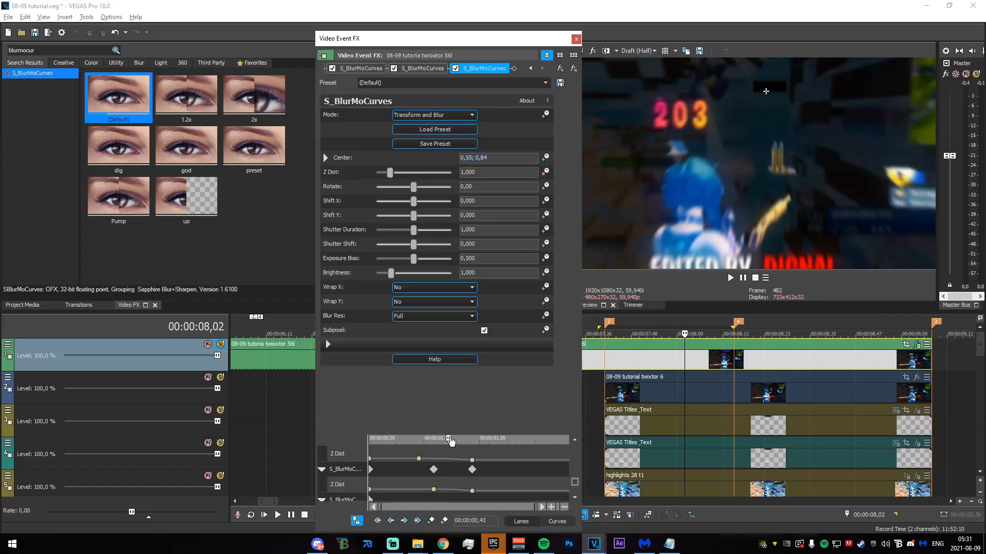
pyautogui.moveTo(445, 445); pyautogui.dragTo(447, 444)
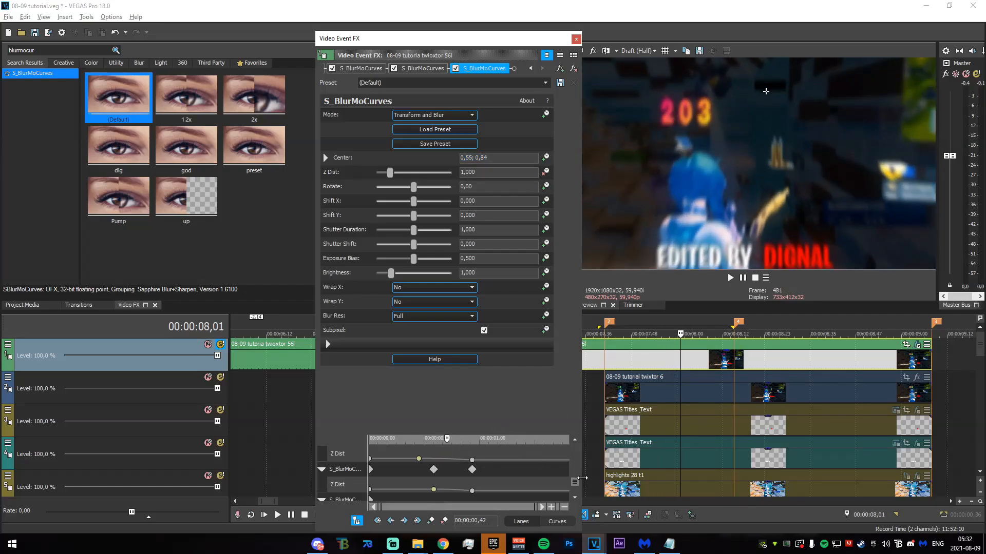
pyautogui.moveTo(575, 482); pyautogui.dragTo(575, 495)
# Keyframe the fourth zoom's Z Dist at 0,167 at 00:00:00,56 and change the middle keyframe's interpolation.
pyautogui.moveTo(454, 443); pyautogui.dragTo(479, 443)
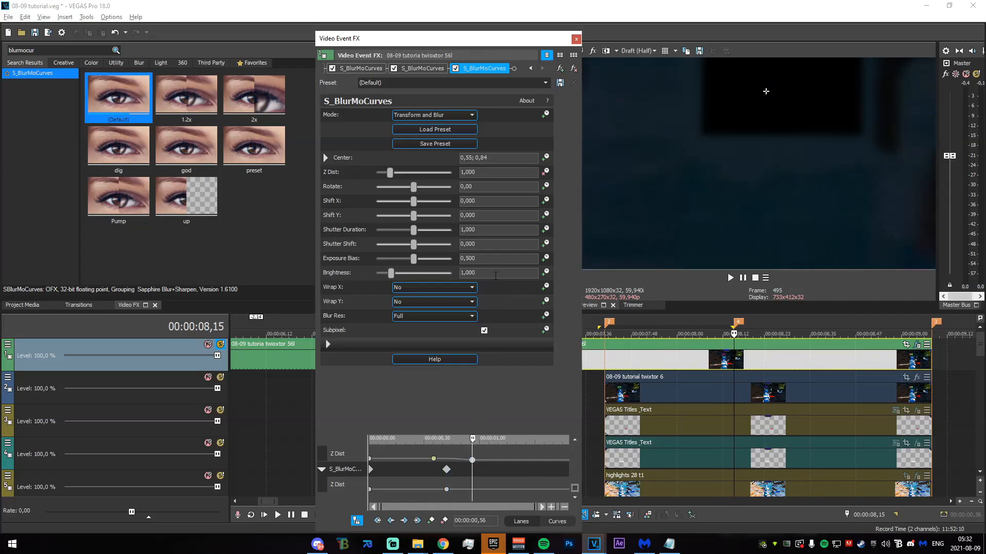
pyautogui.click(485, 172)
pyautogui.write('0,5')
pyautogui.press('Return')
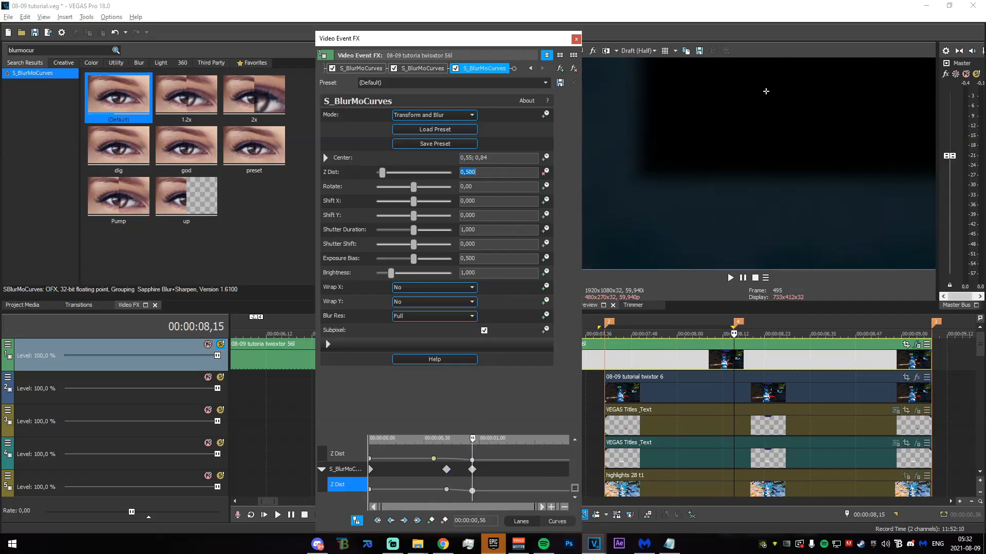
pyautogui.moveTo(382, 172); pyautogui.dragTo(378, 175)
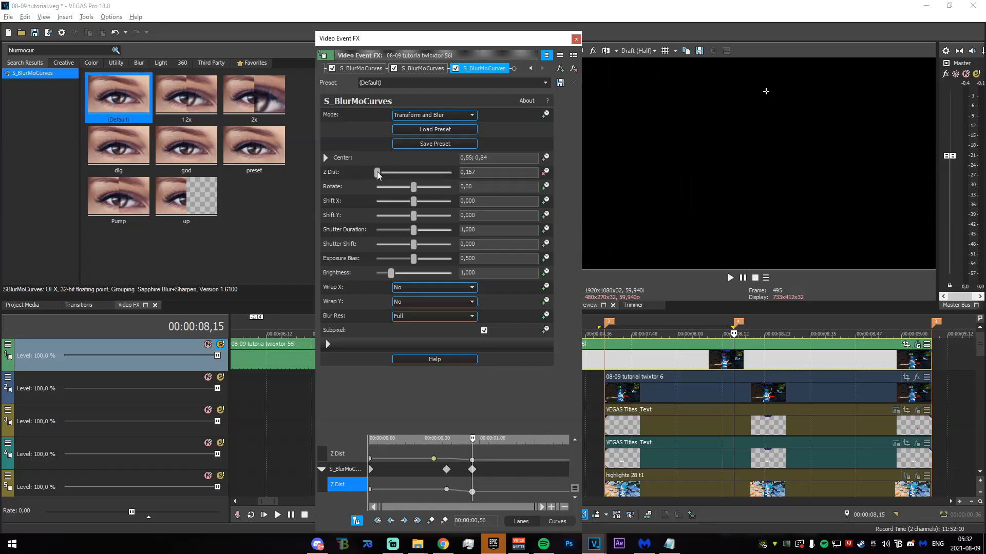
pyautogui.rightClick(446, 490)
pyautogui.click(487, 433)
pyautogui.click(576, 39)
# Play back the section around markers 2 and 4 to review the stacked zooms.
pyautogui.moveTo(594, 436); pyautogui.dragTo(683, 422)
pyautogui.click(728, 273)
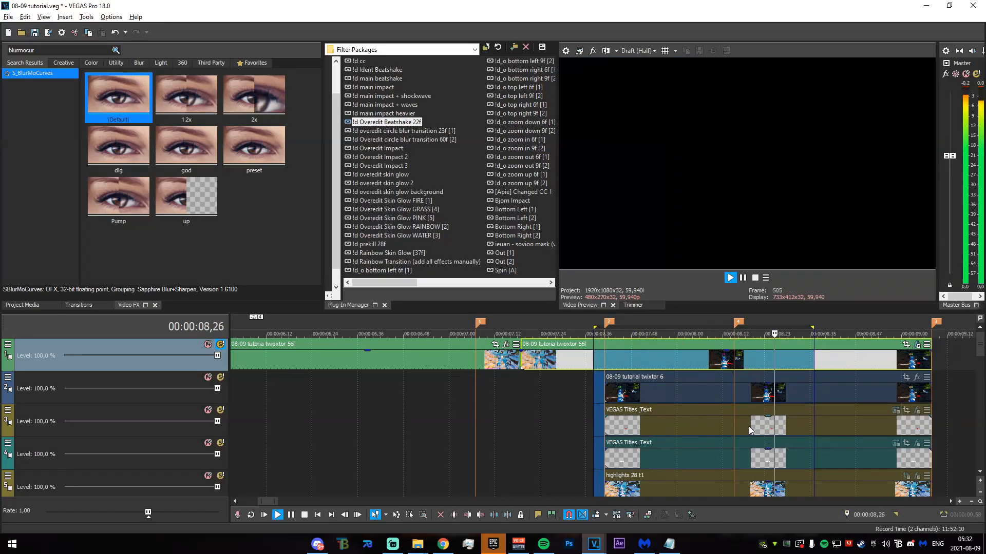
pyautogui.moveTo(559, 429); pyautogui.dragTo(675, 408)
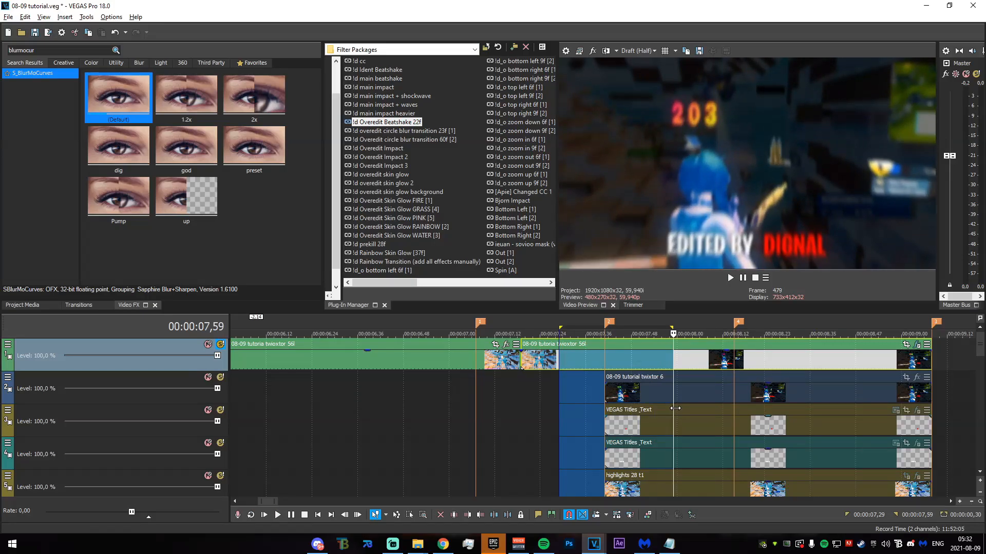
pyautogui.click(917, 344)
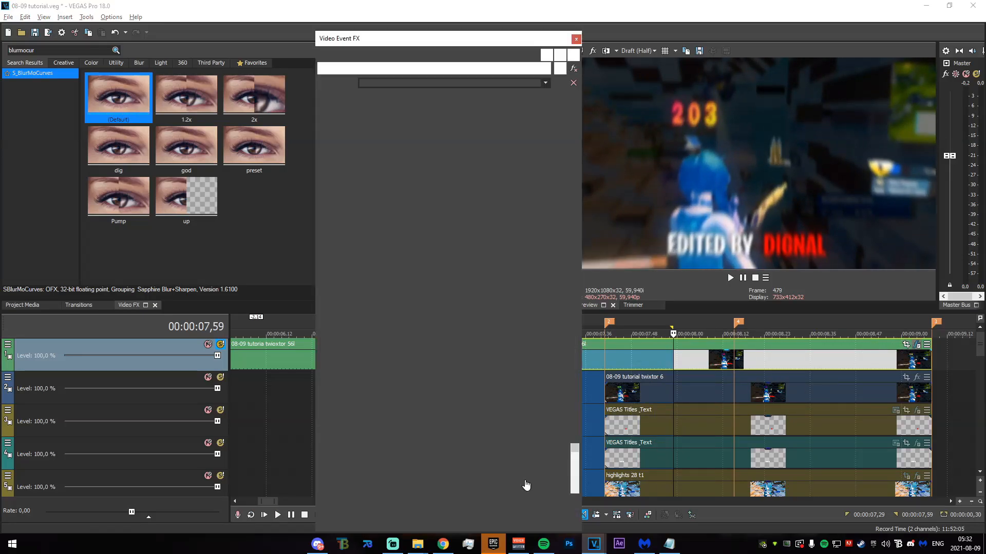
pyautogui.moveTo(493, 433); pyautogui.dragTo(489, 325)
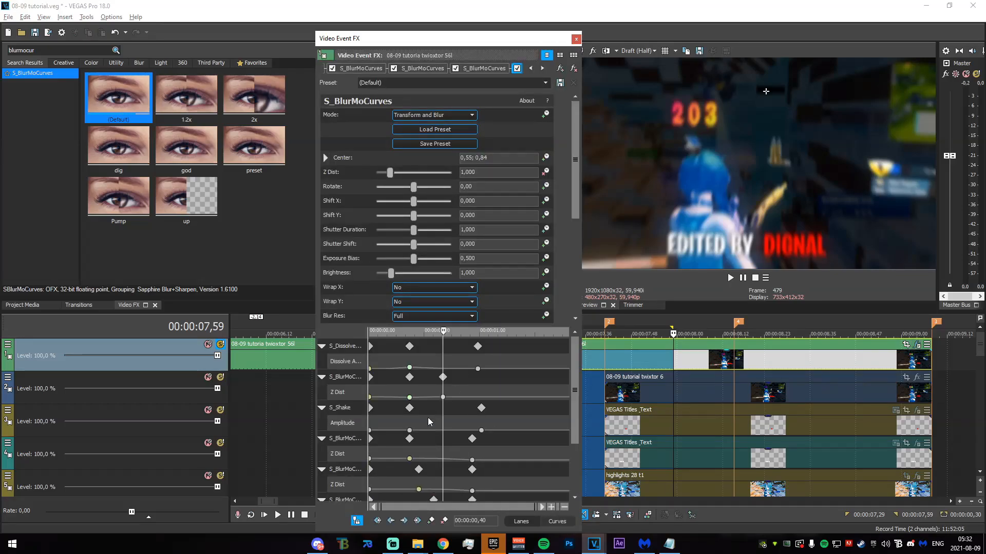
pyautogui.click(473, 460)
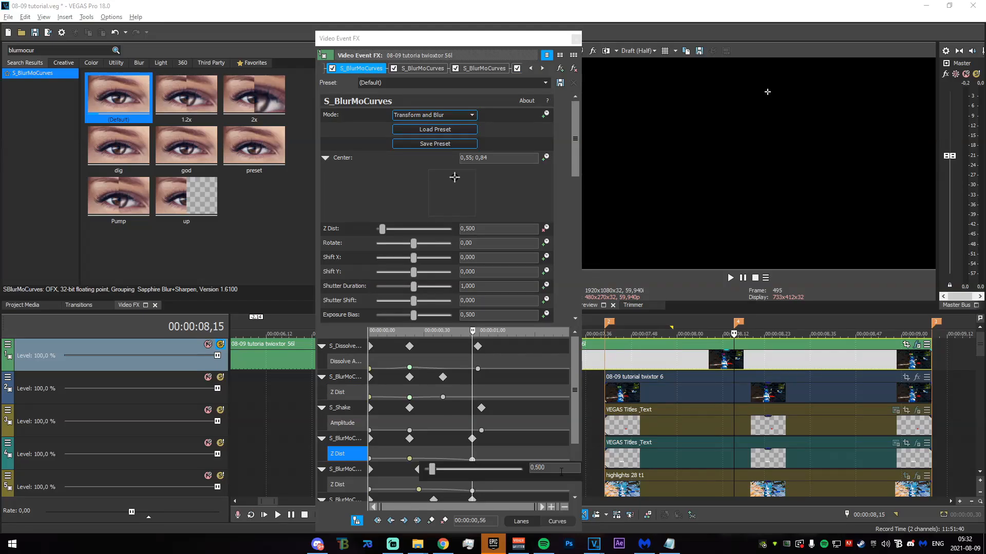
pyautogui.click(561, 471)
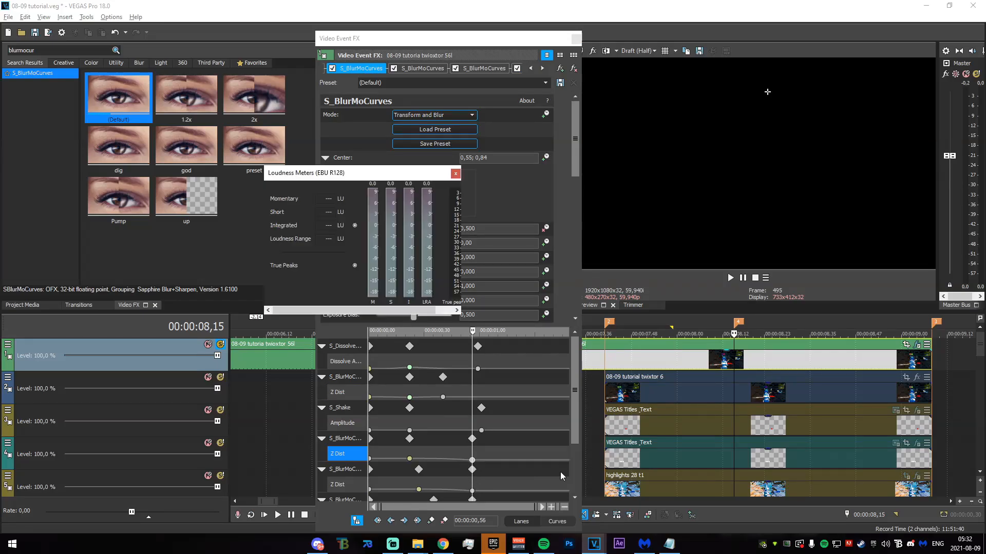
pyautogui.click(455, 174)
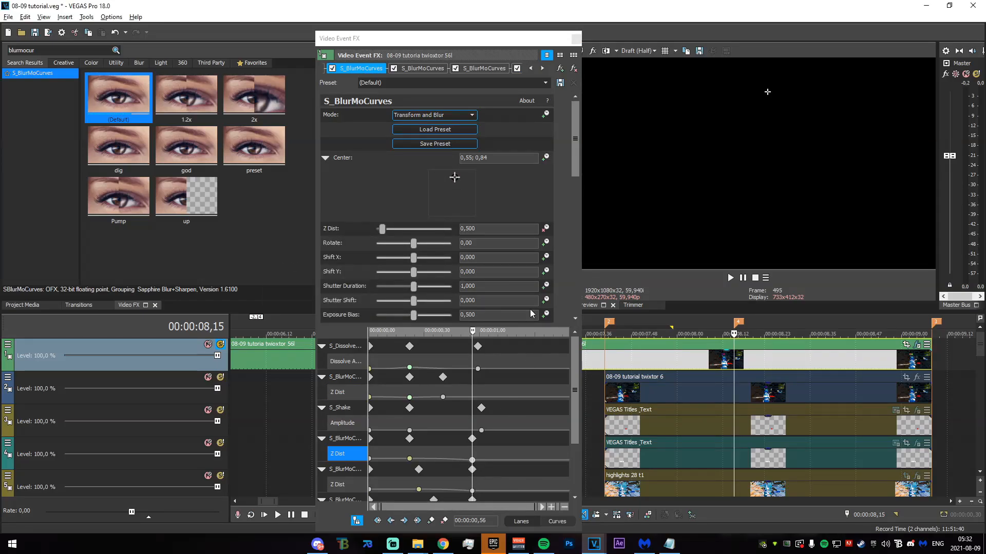
pyautogui.click(576, 39)
# Scrub the lead-in to marker 4 to check when each zoom starts.
pyautogui.moveTo(546, 456); pyautogui.dragTo(726, 470)
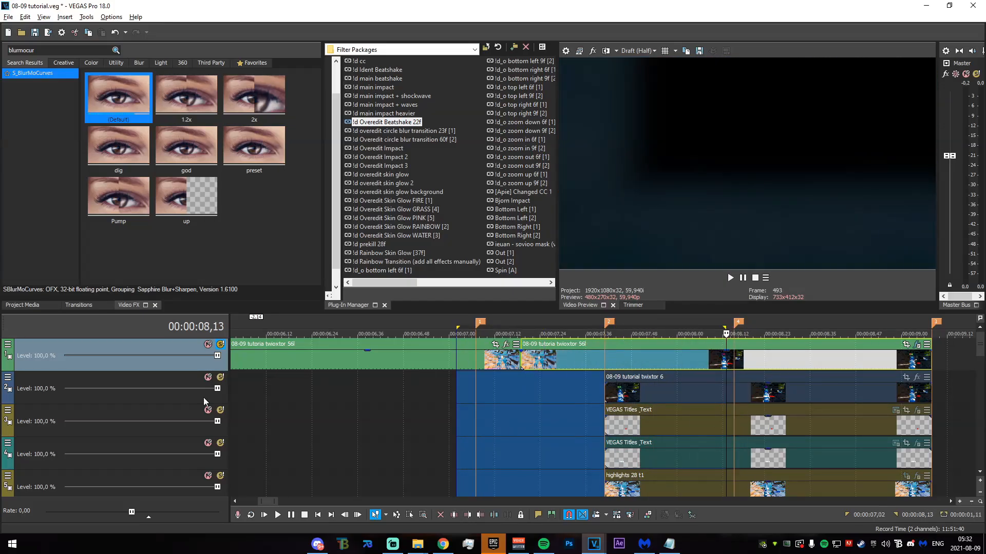
pyautogui.moveTo(396, 450); pyautogui.dragTo(620, 442)
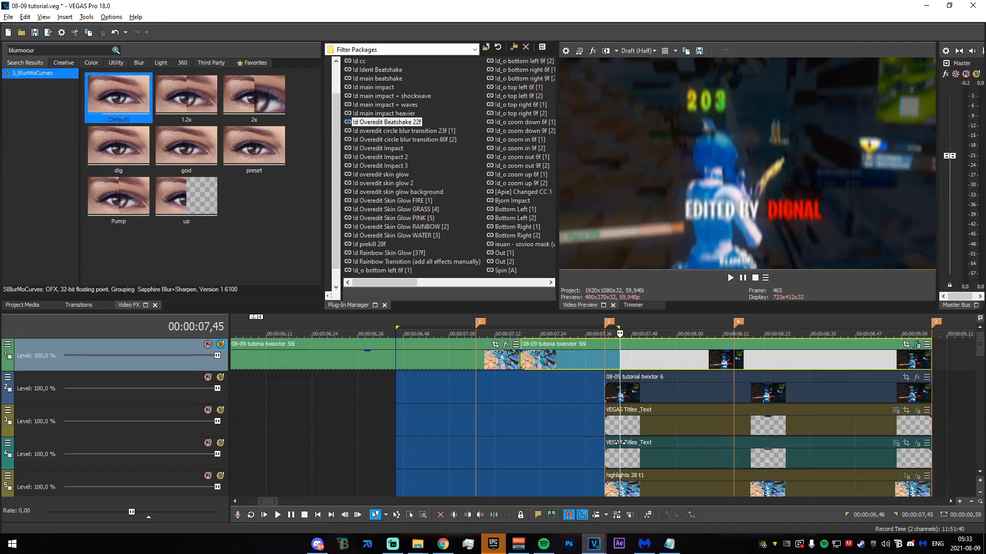
pyautogui.moveTo(504, 445); pyautogui.dragTo(678, 465)
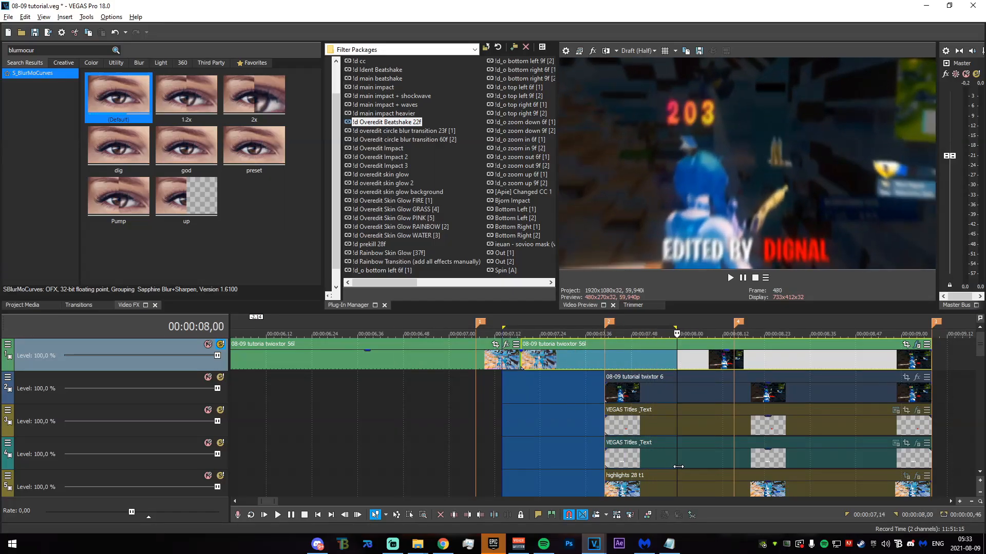
# Move the middle Z Dist keyframes of the first, second and third zooms slightly later in the clip's effects.
pyautogui.click(919, 345)
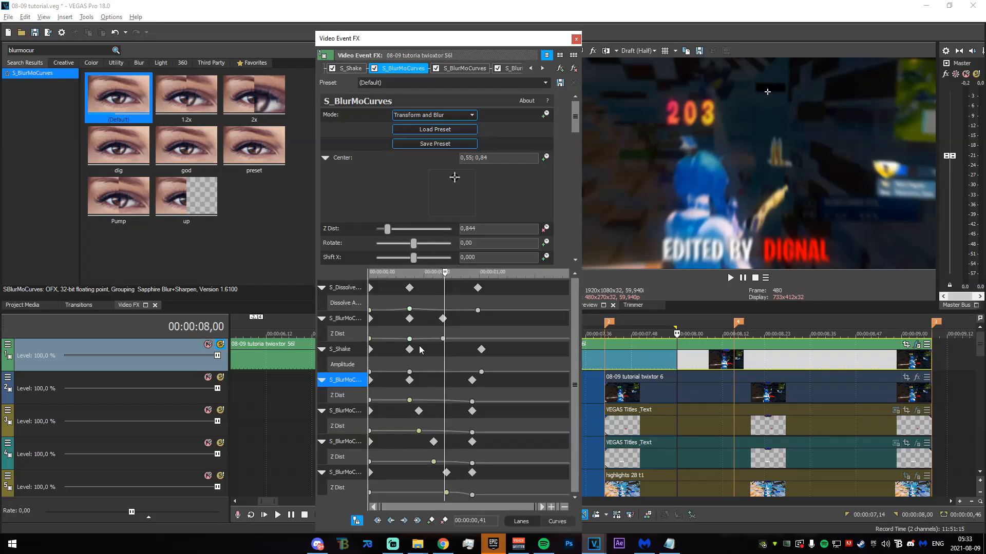
pyautogui.moveTo(410, 400); pyautogui.dragTo(425, 431)
pyautogui.moveTo(440, 463); pyautogui.dragTo(444, 463)
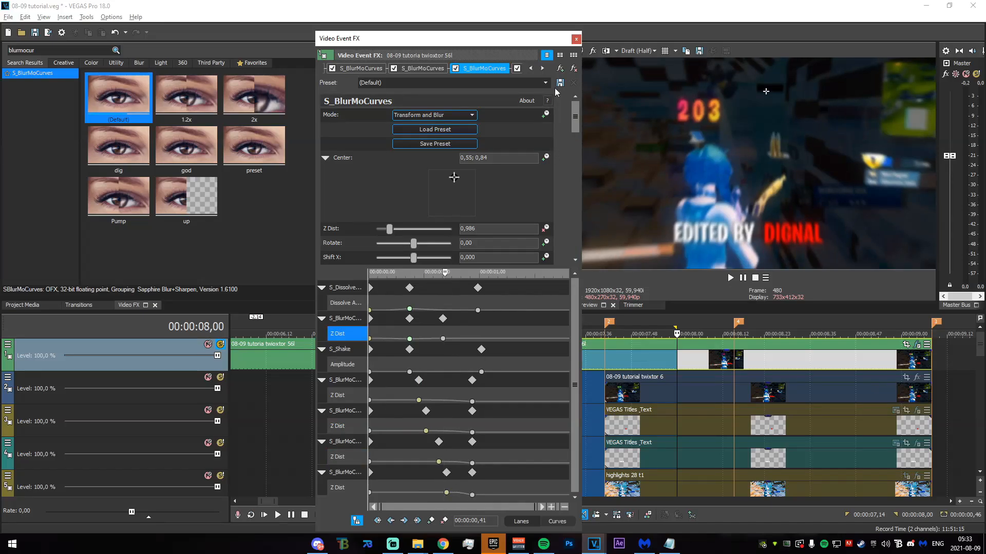